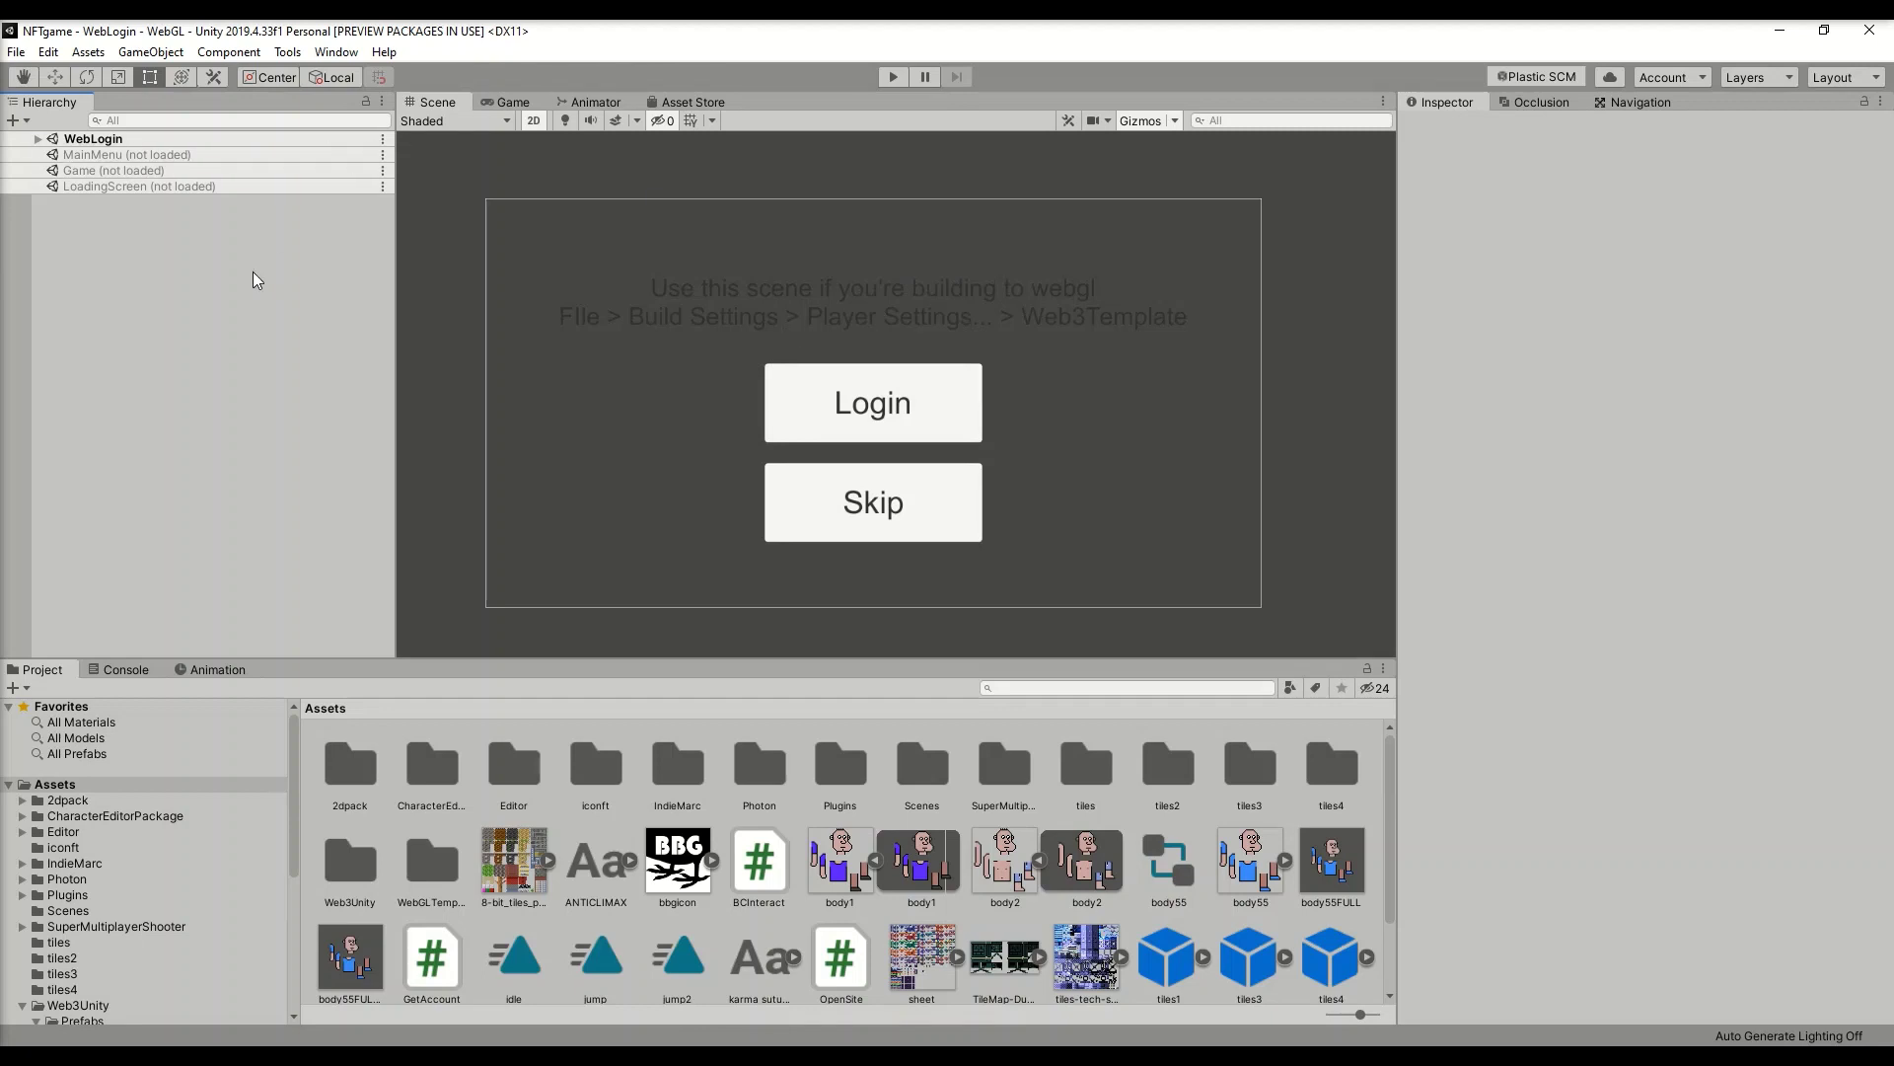
# - Switch from the Unity editor to the ChainSafe web3.unity releases page in Edge
pyautogui.scroll(1, 655, 176)
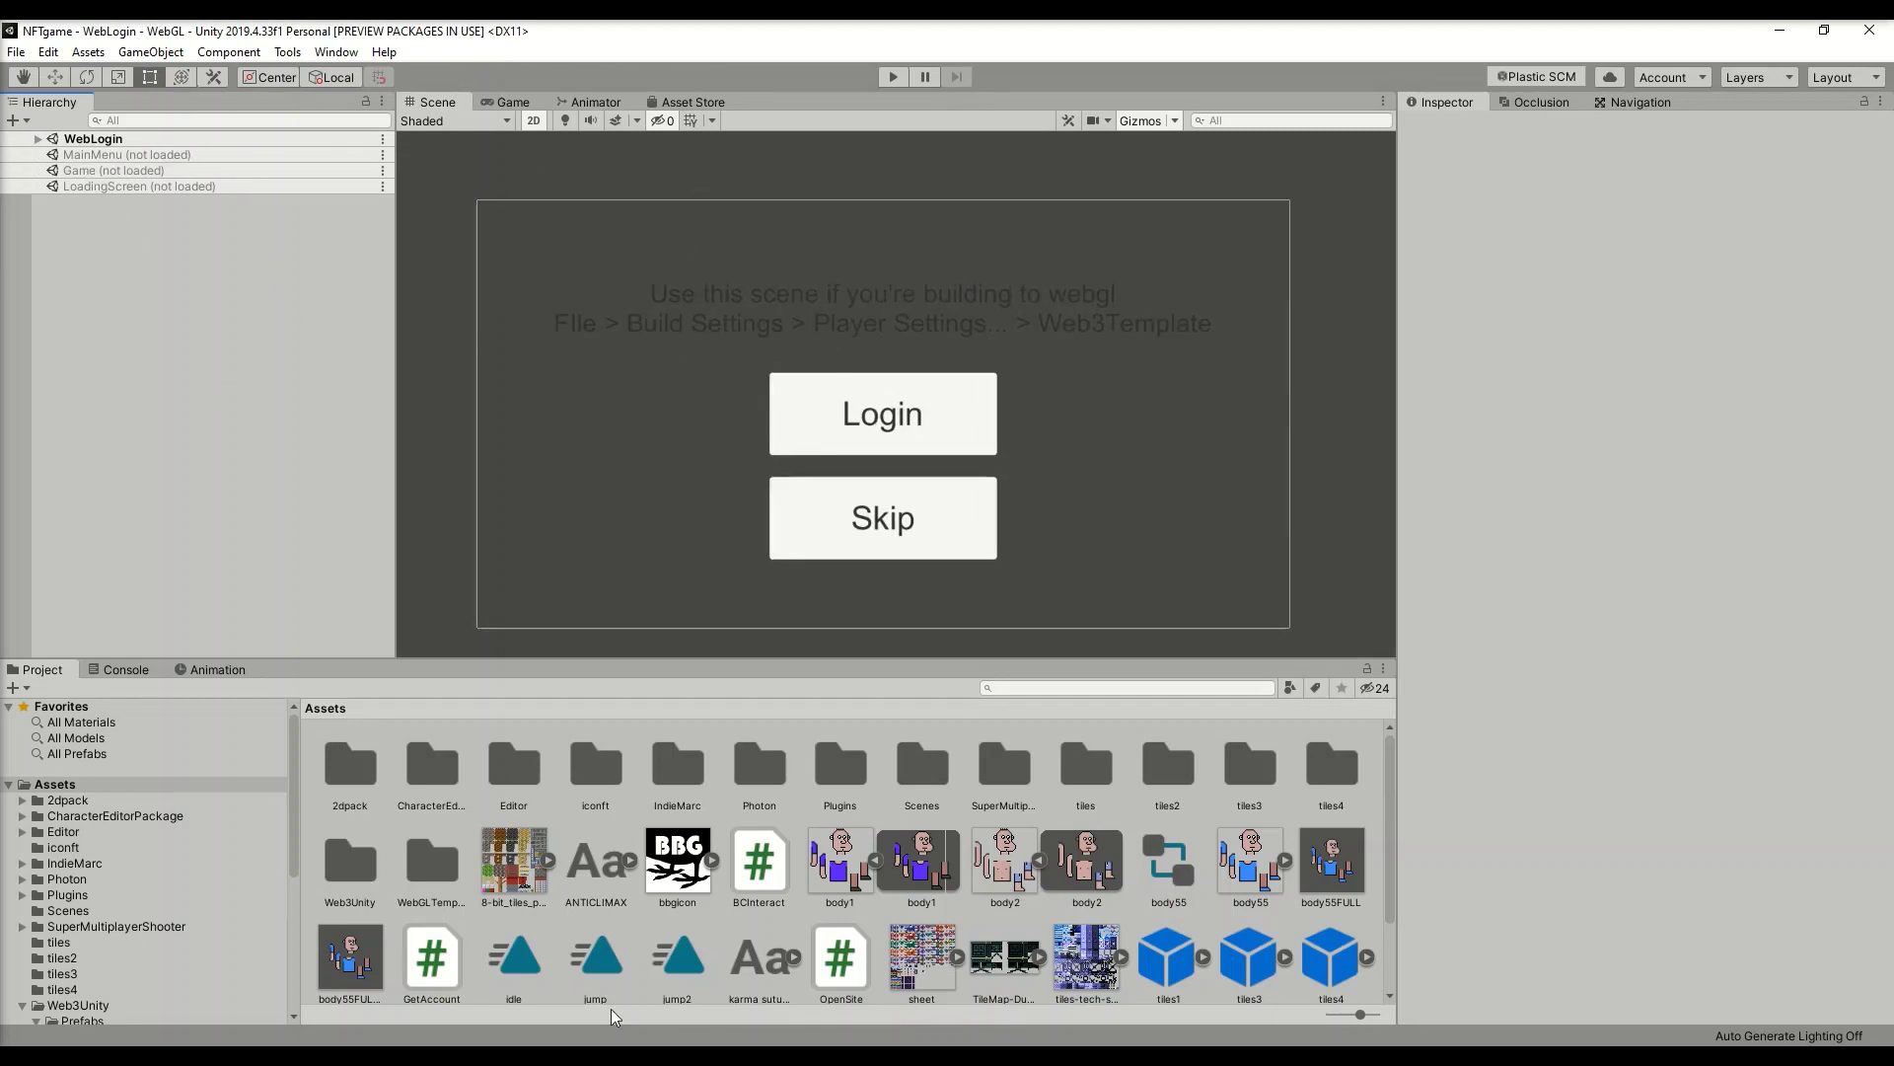
pyautogui.hotkey('alt', 'Tab')
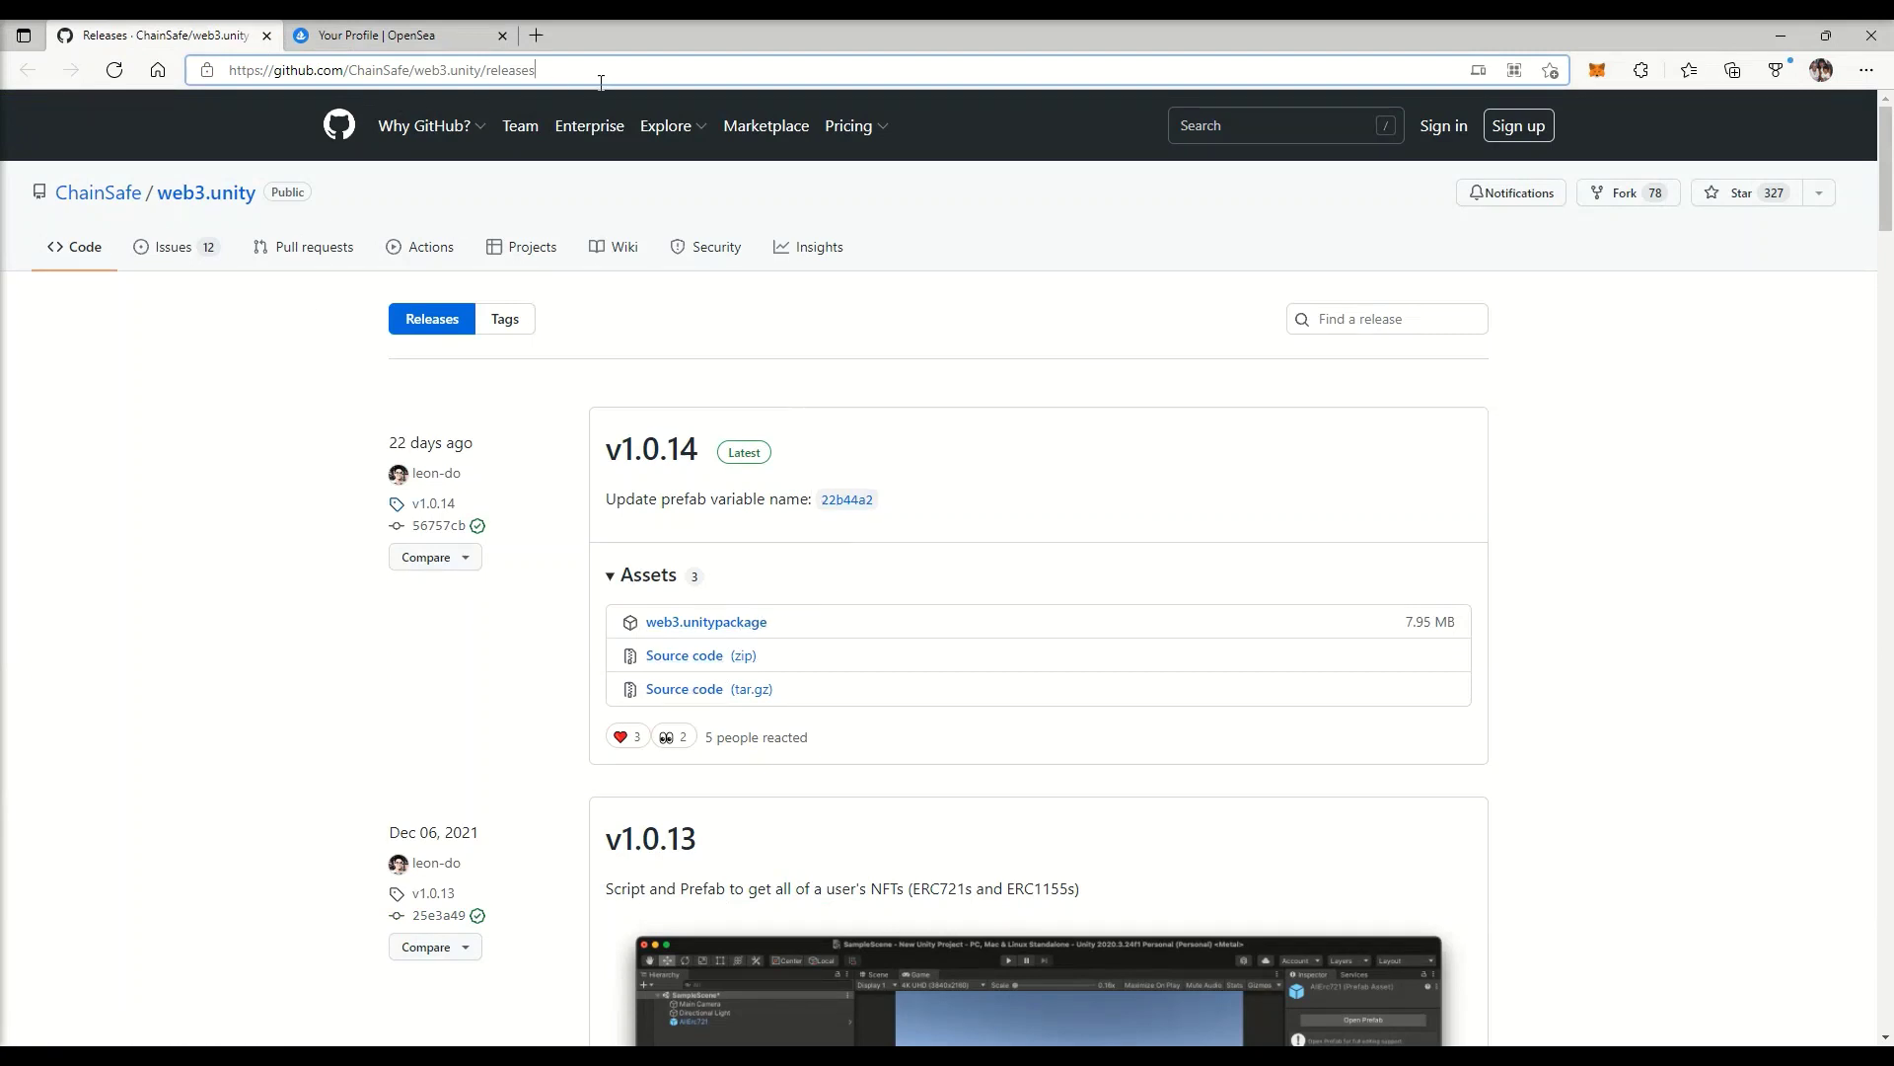
# - Download web3.unitypackage from the v1.0.14 release assets and return to Unity
pyautogui.click(496, 70)
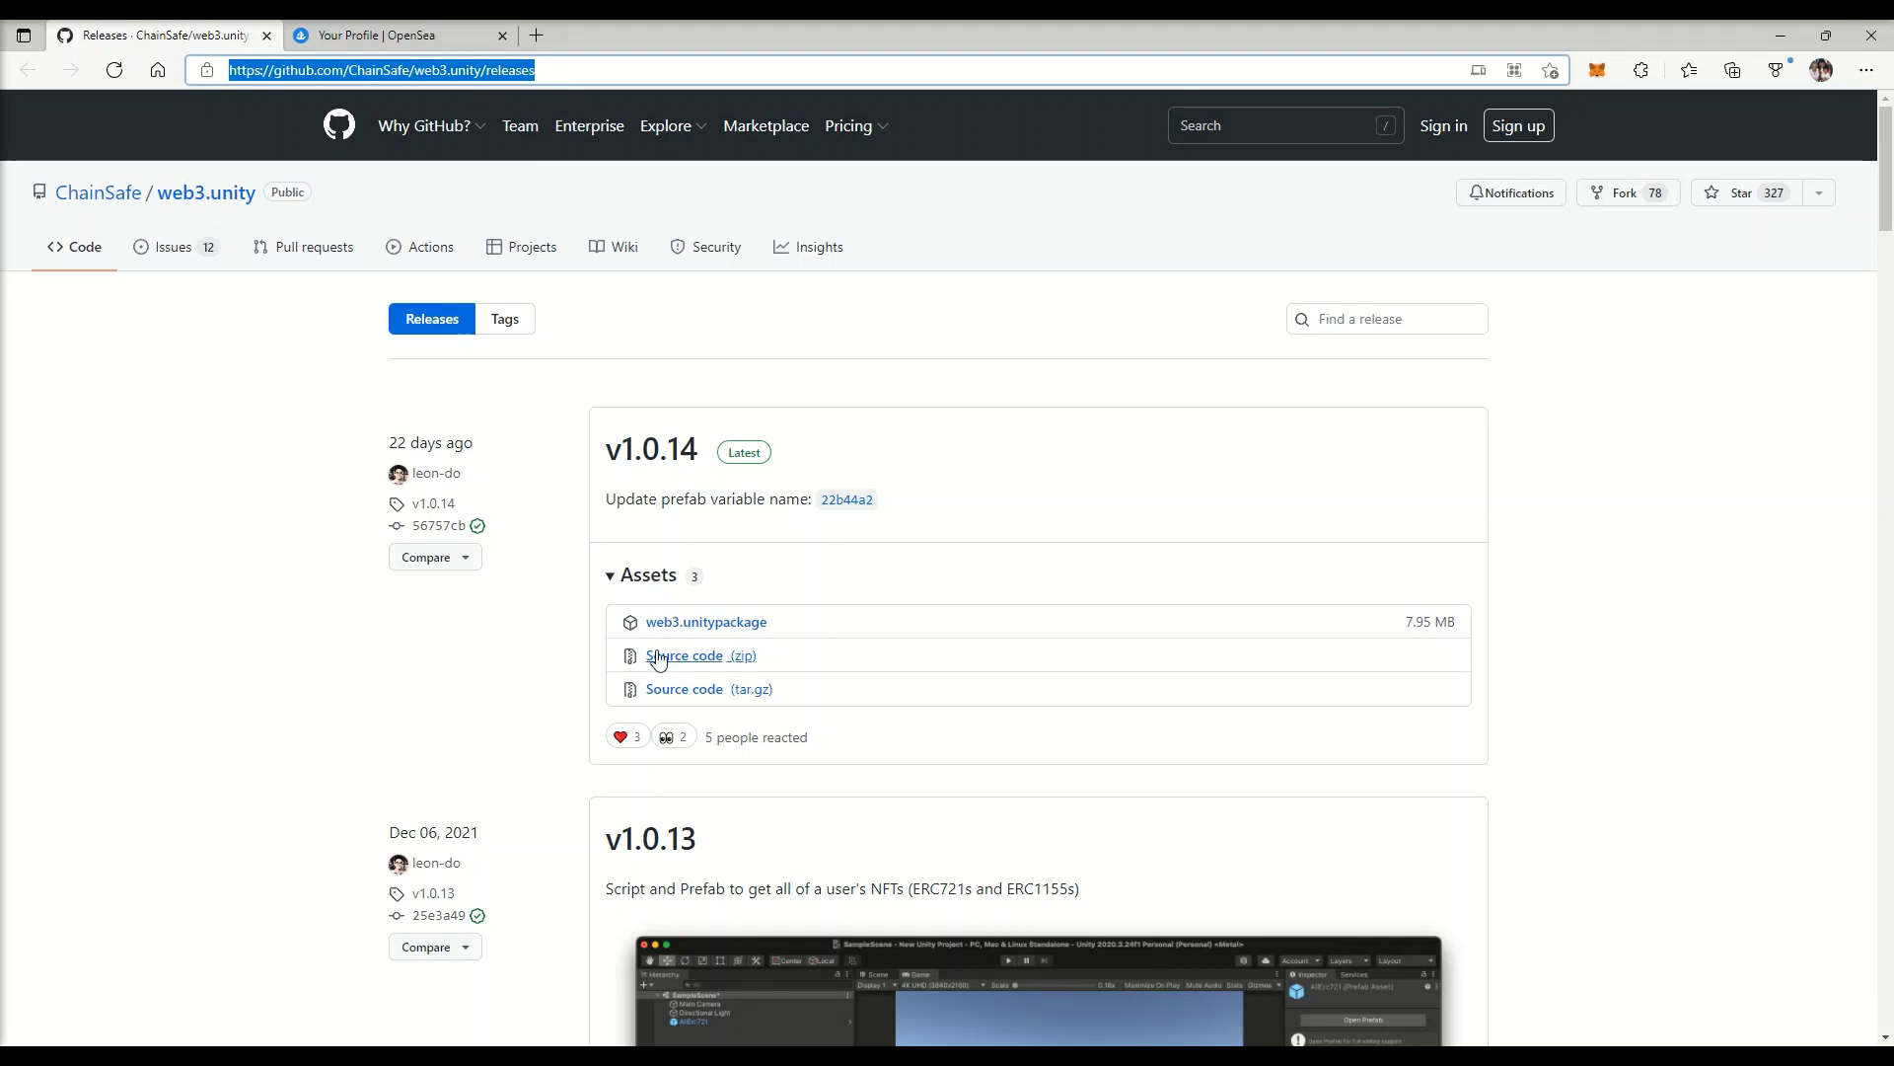
pyautogui.click(541, 679)
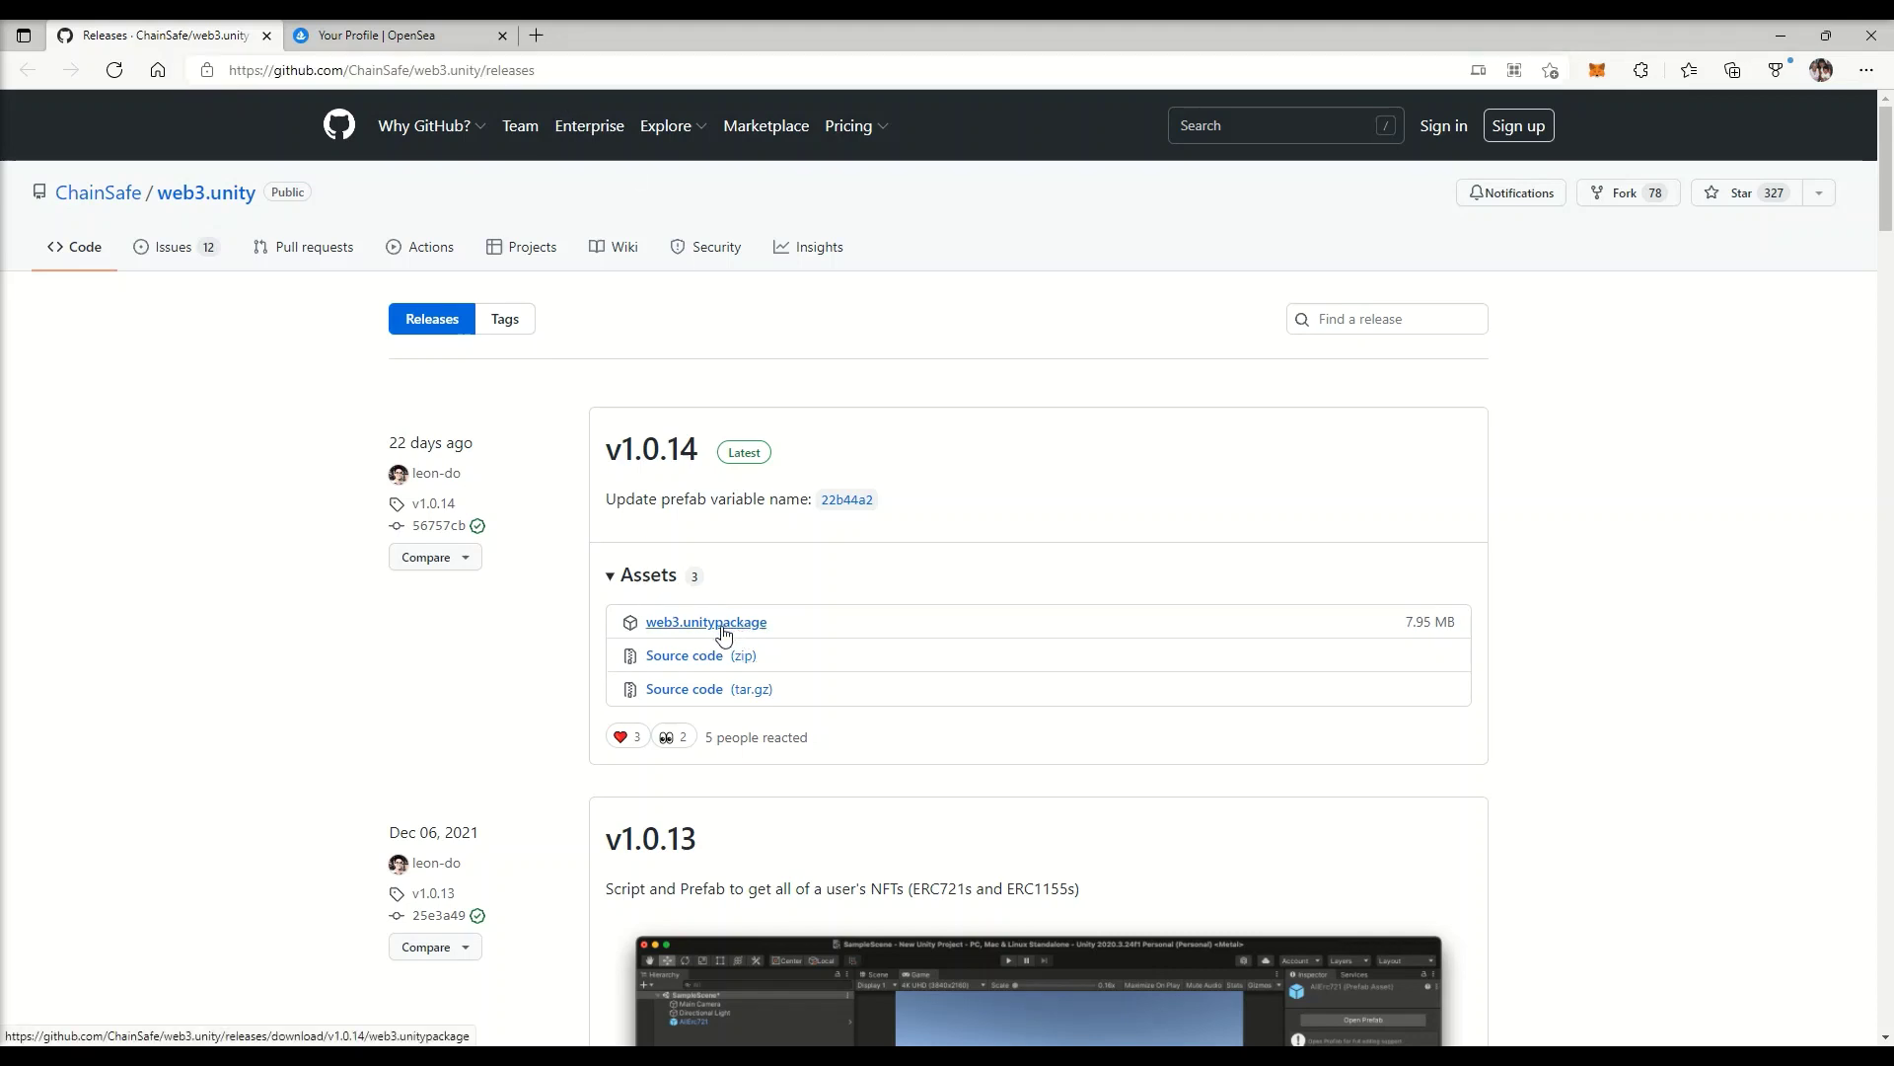
pyautogui.click(688, 632)
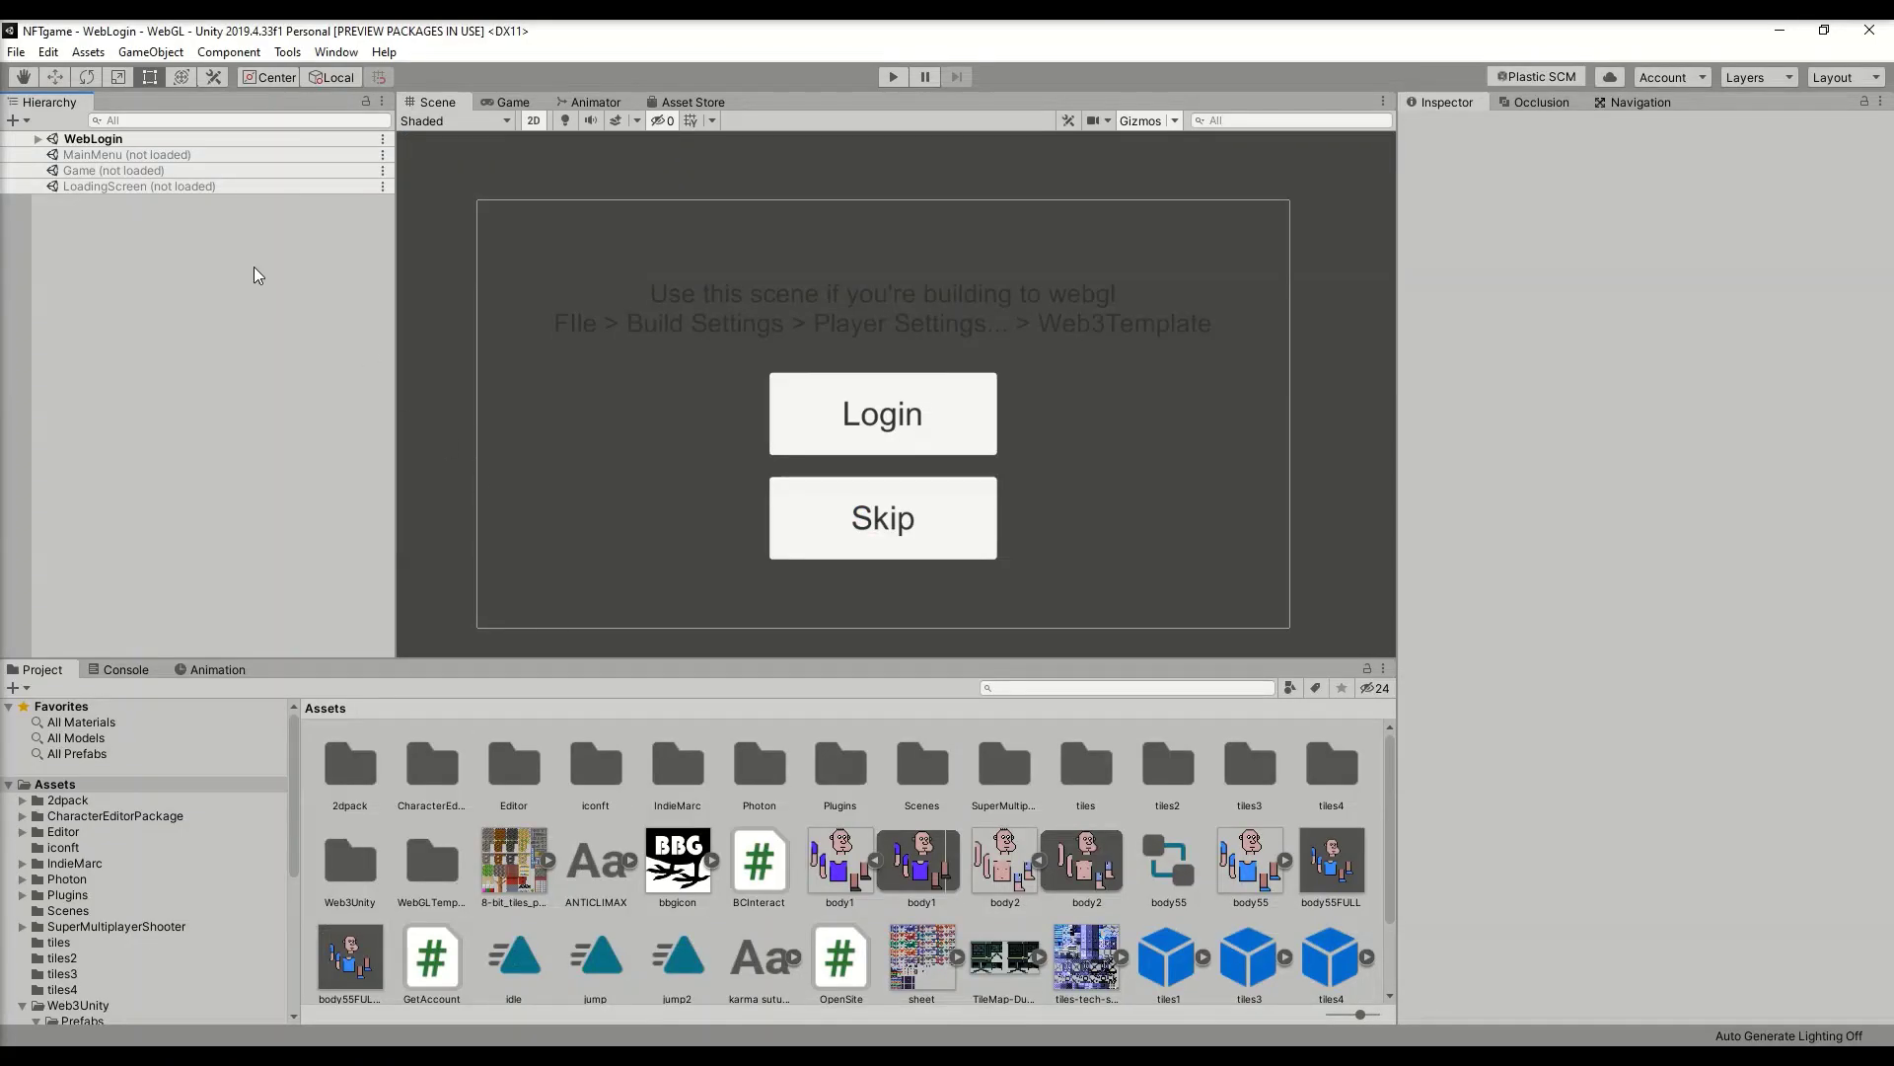
# - Import the downloaded web3 package via Assets > Import Package > Custom Package
pyautogui.click(90, 52)
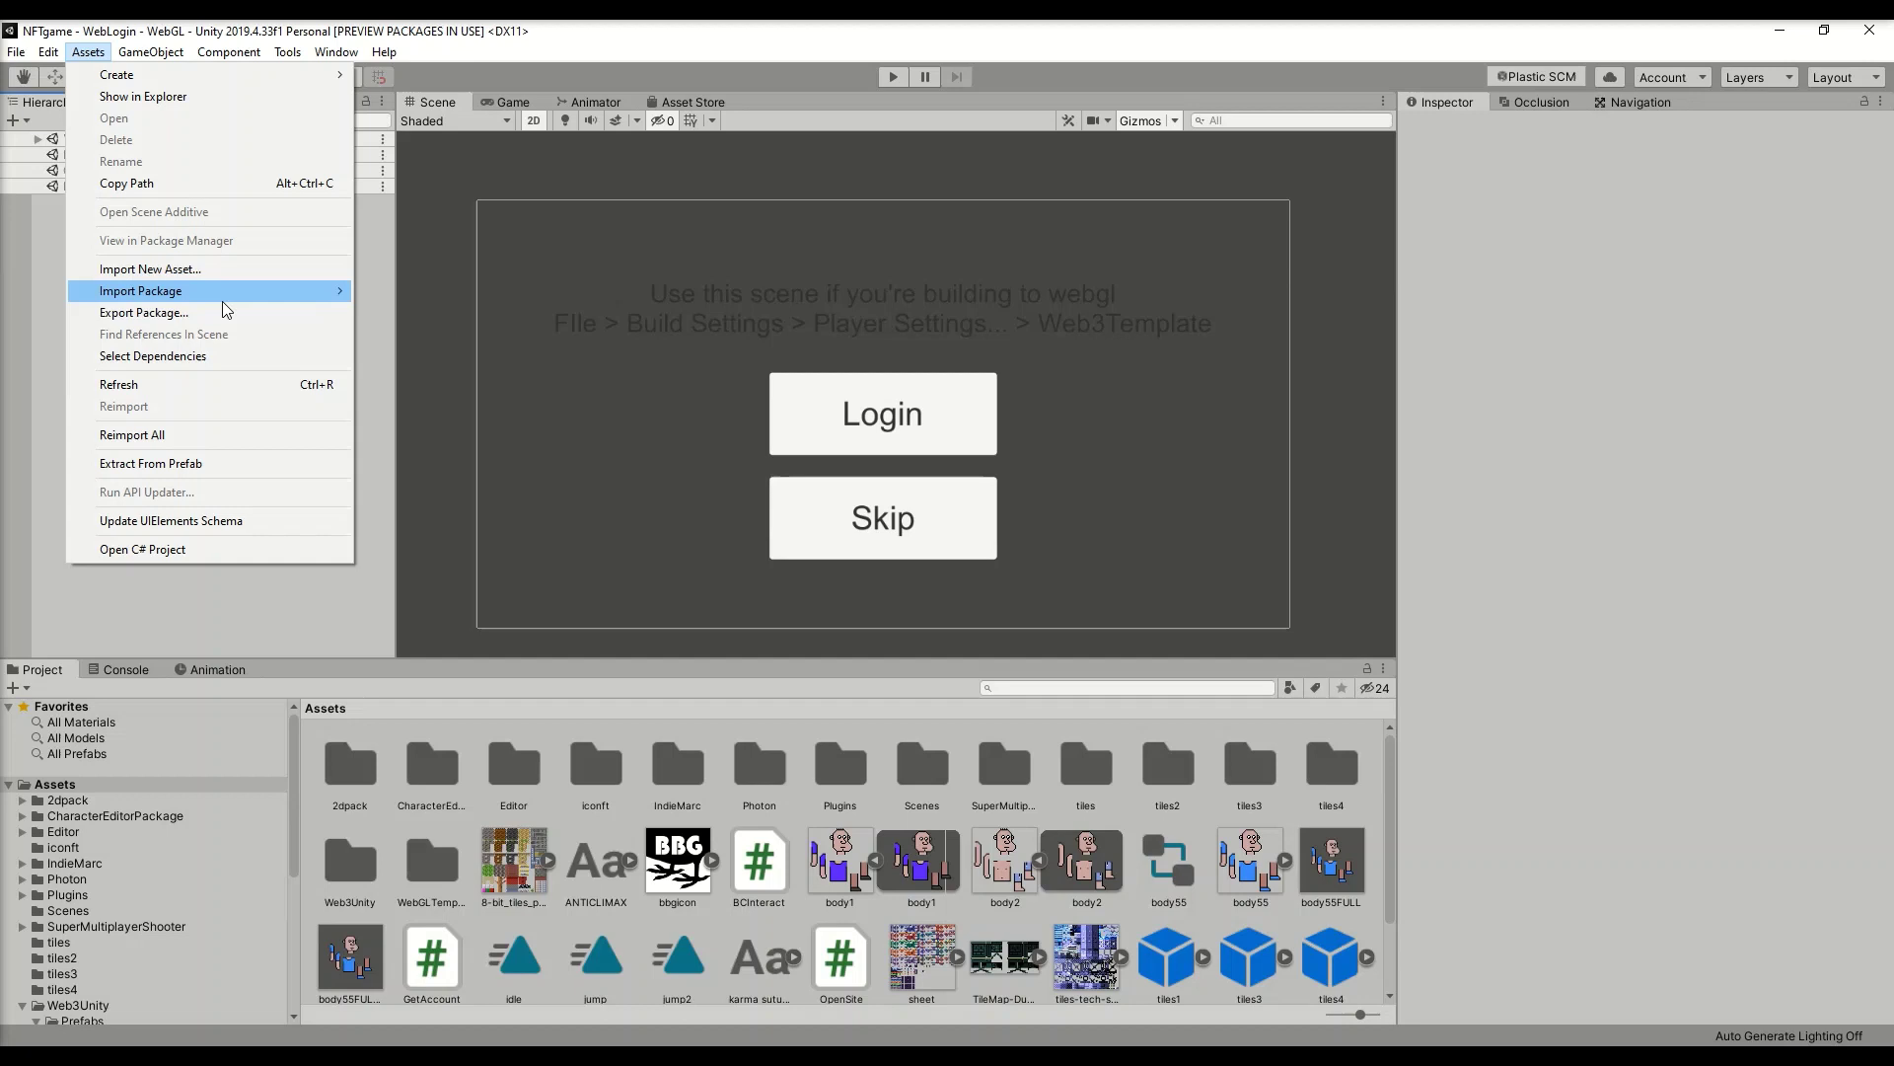
pyautogui.moveTo(226, 296)
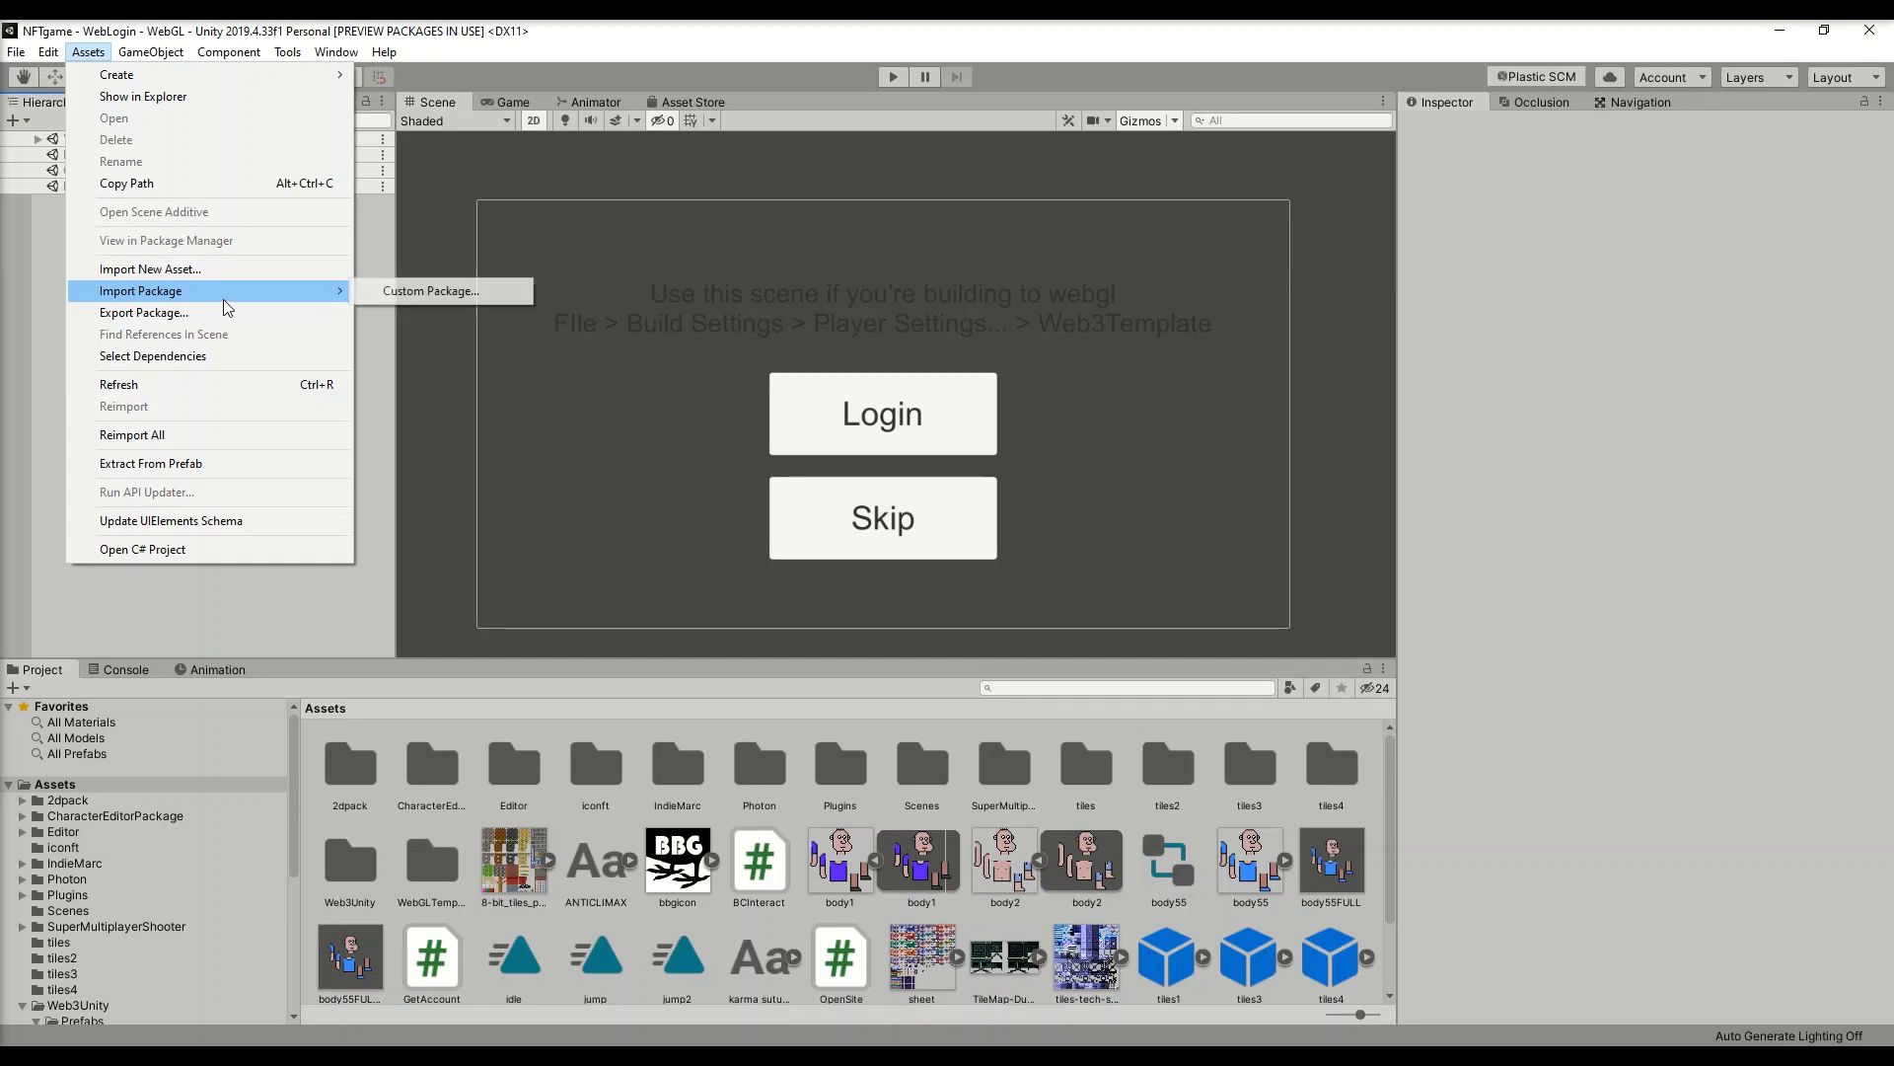
pyautogui.click(365, 647)
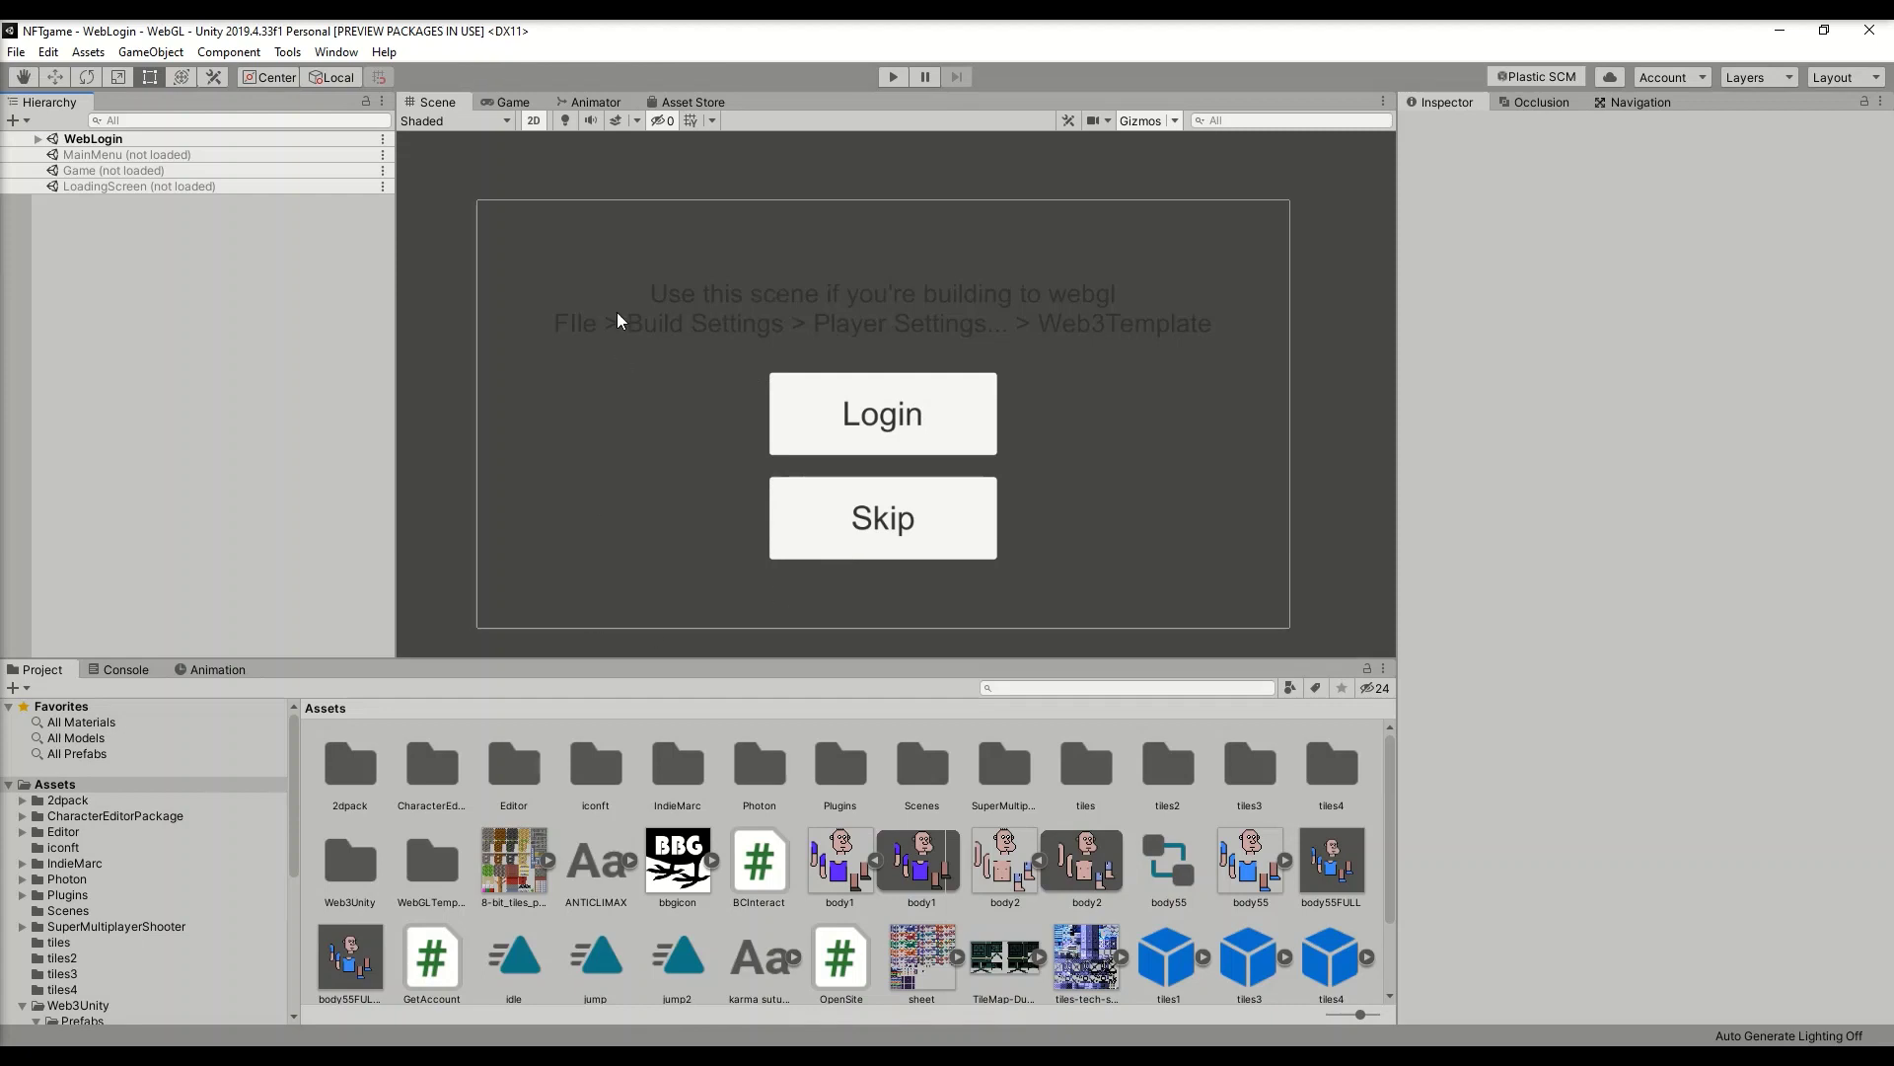
# - Browse the imported Web3Unity and WebGLTemplates folders, ending on Web3Unity
pyautogui.scroll(-3, 158, 878)
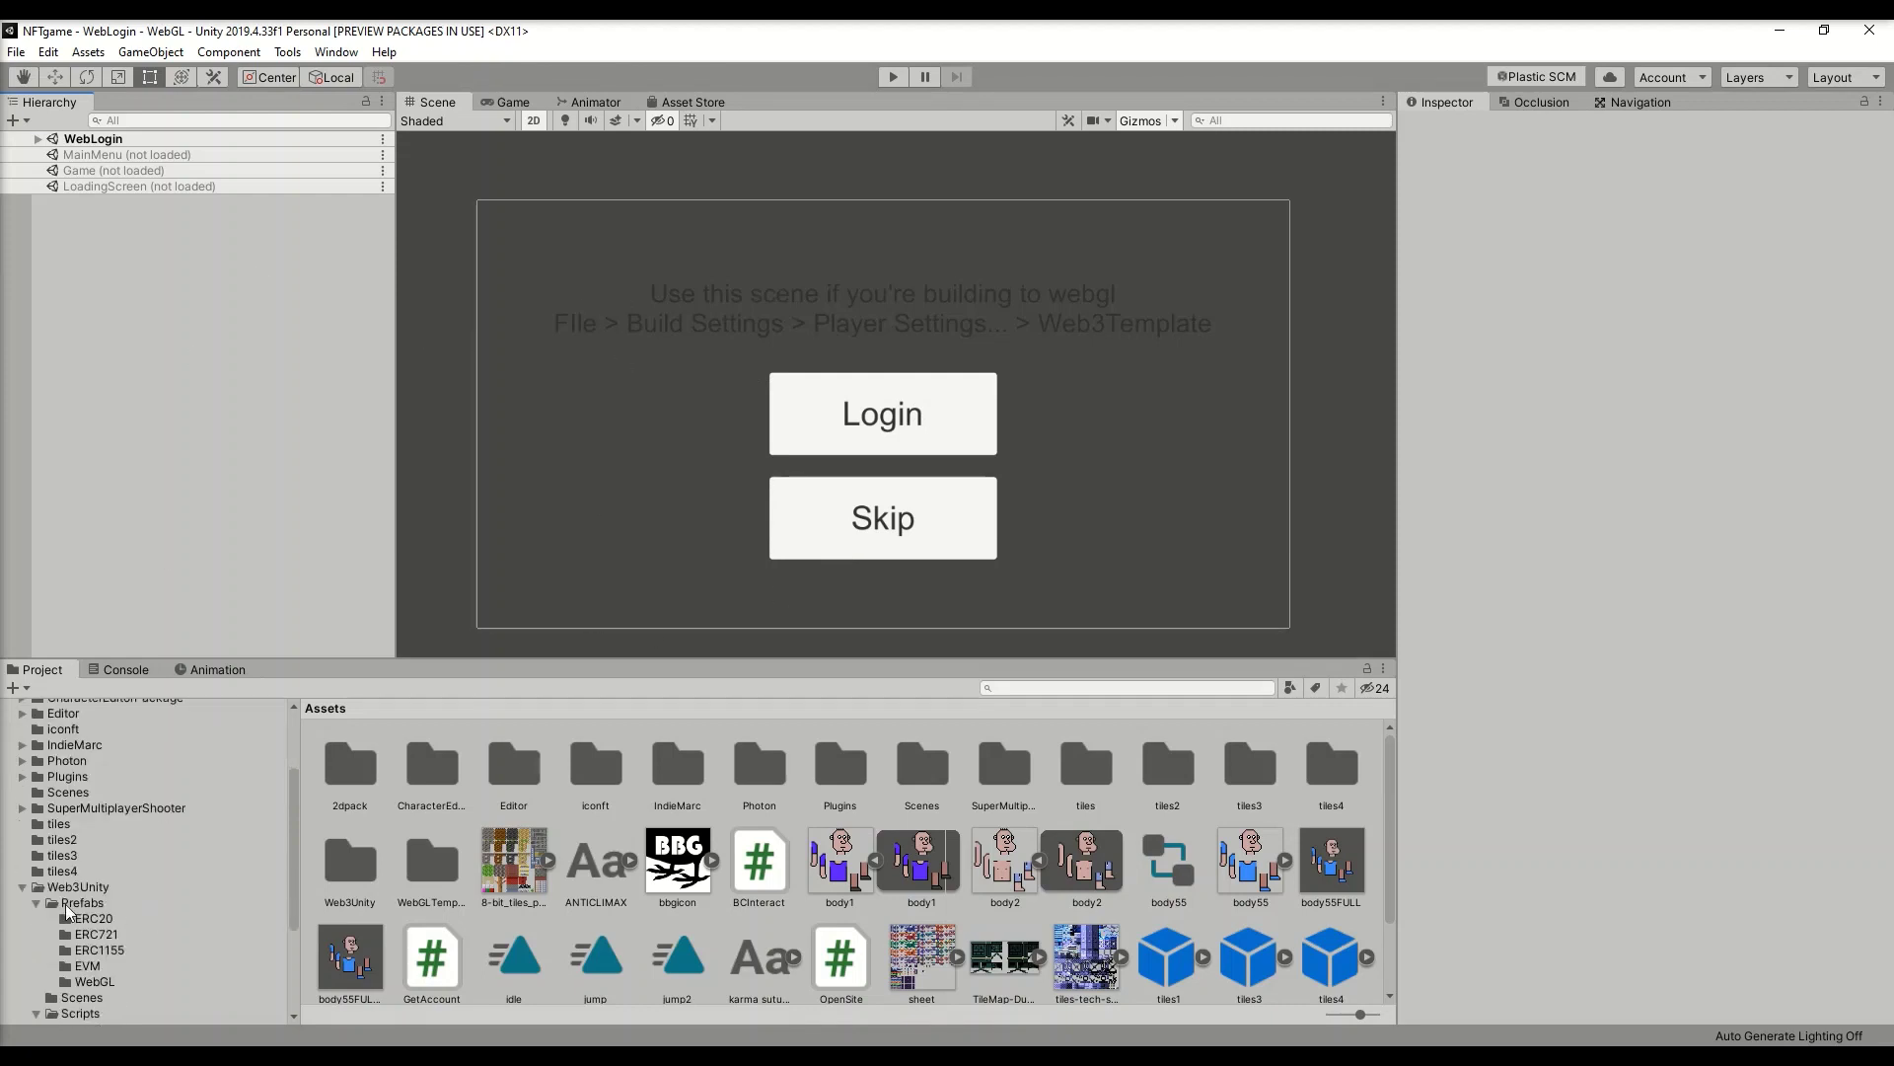
pyautogui.click(23, 887)
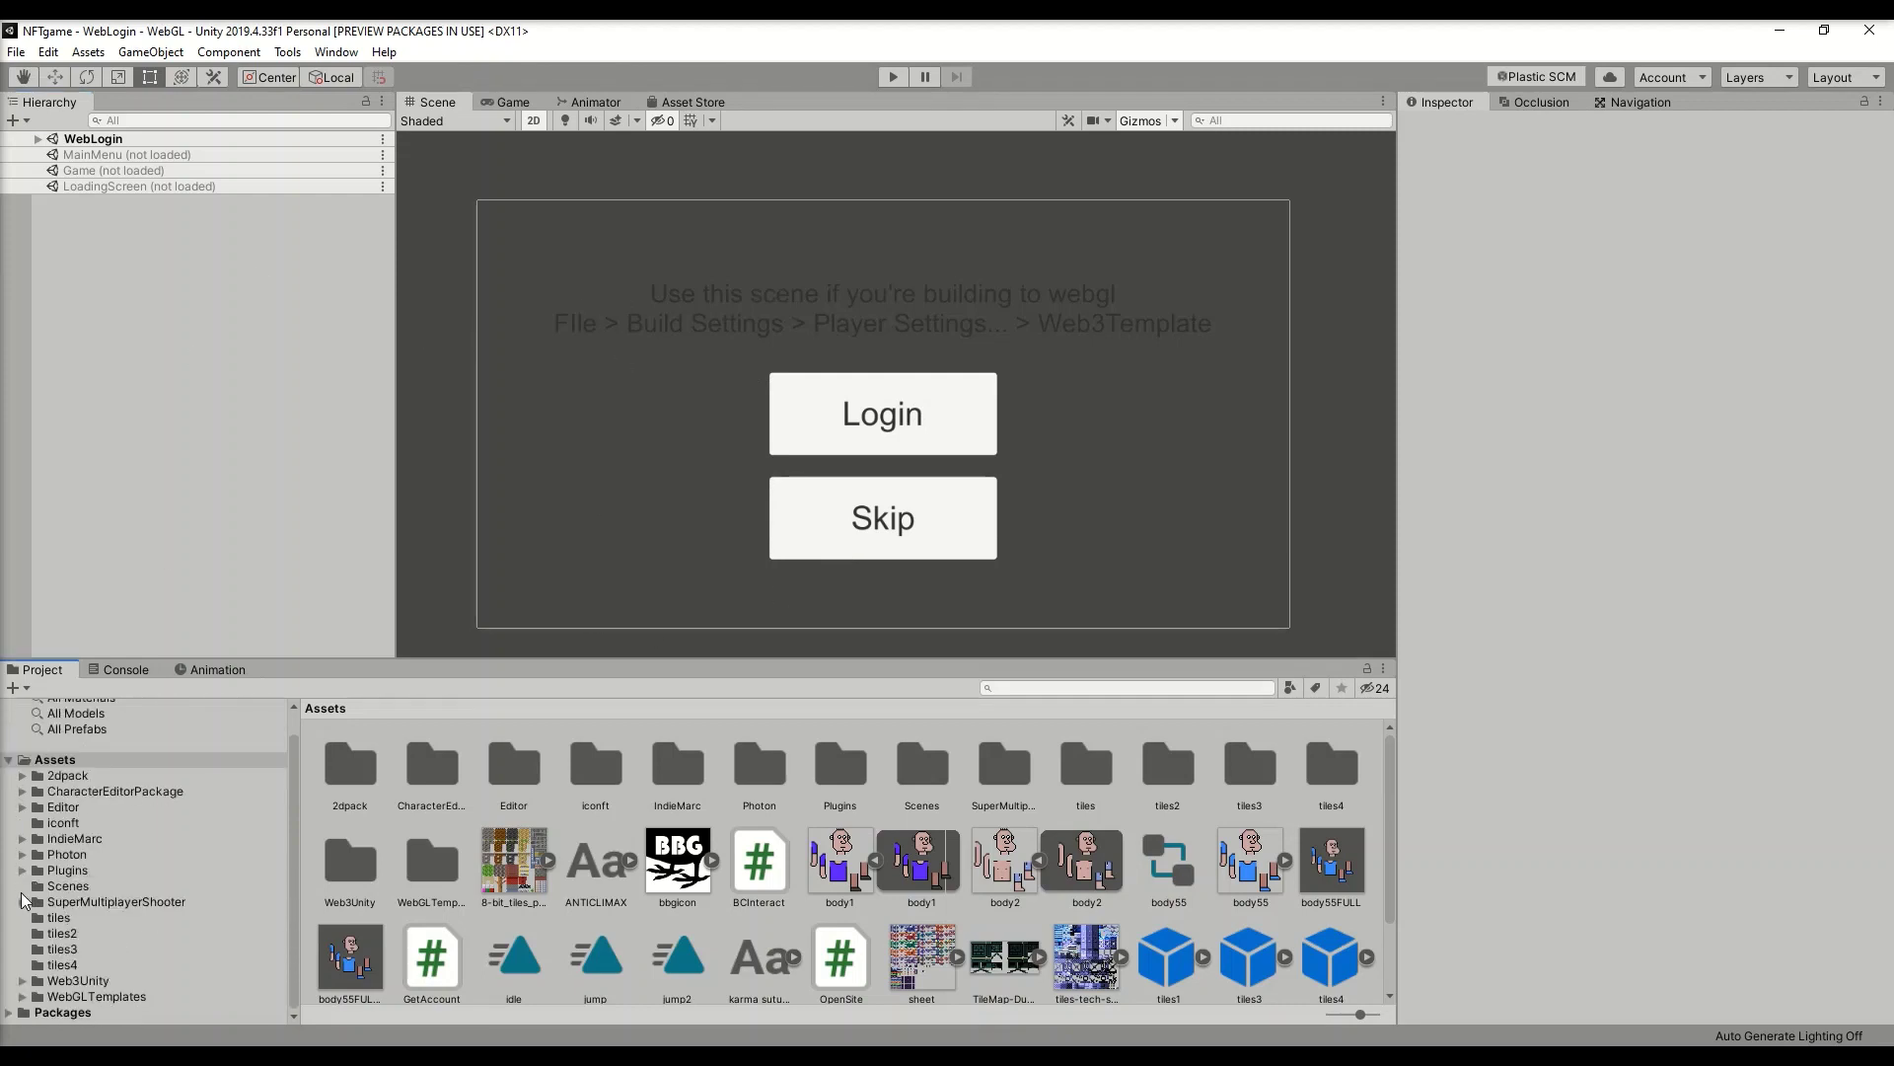
pyautogui.click(112, 982)
pyautogui.click(114, 993)
pyautogui.click(112, 984)
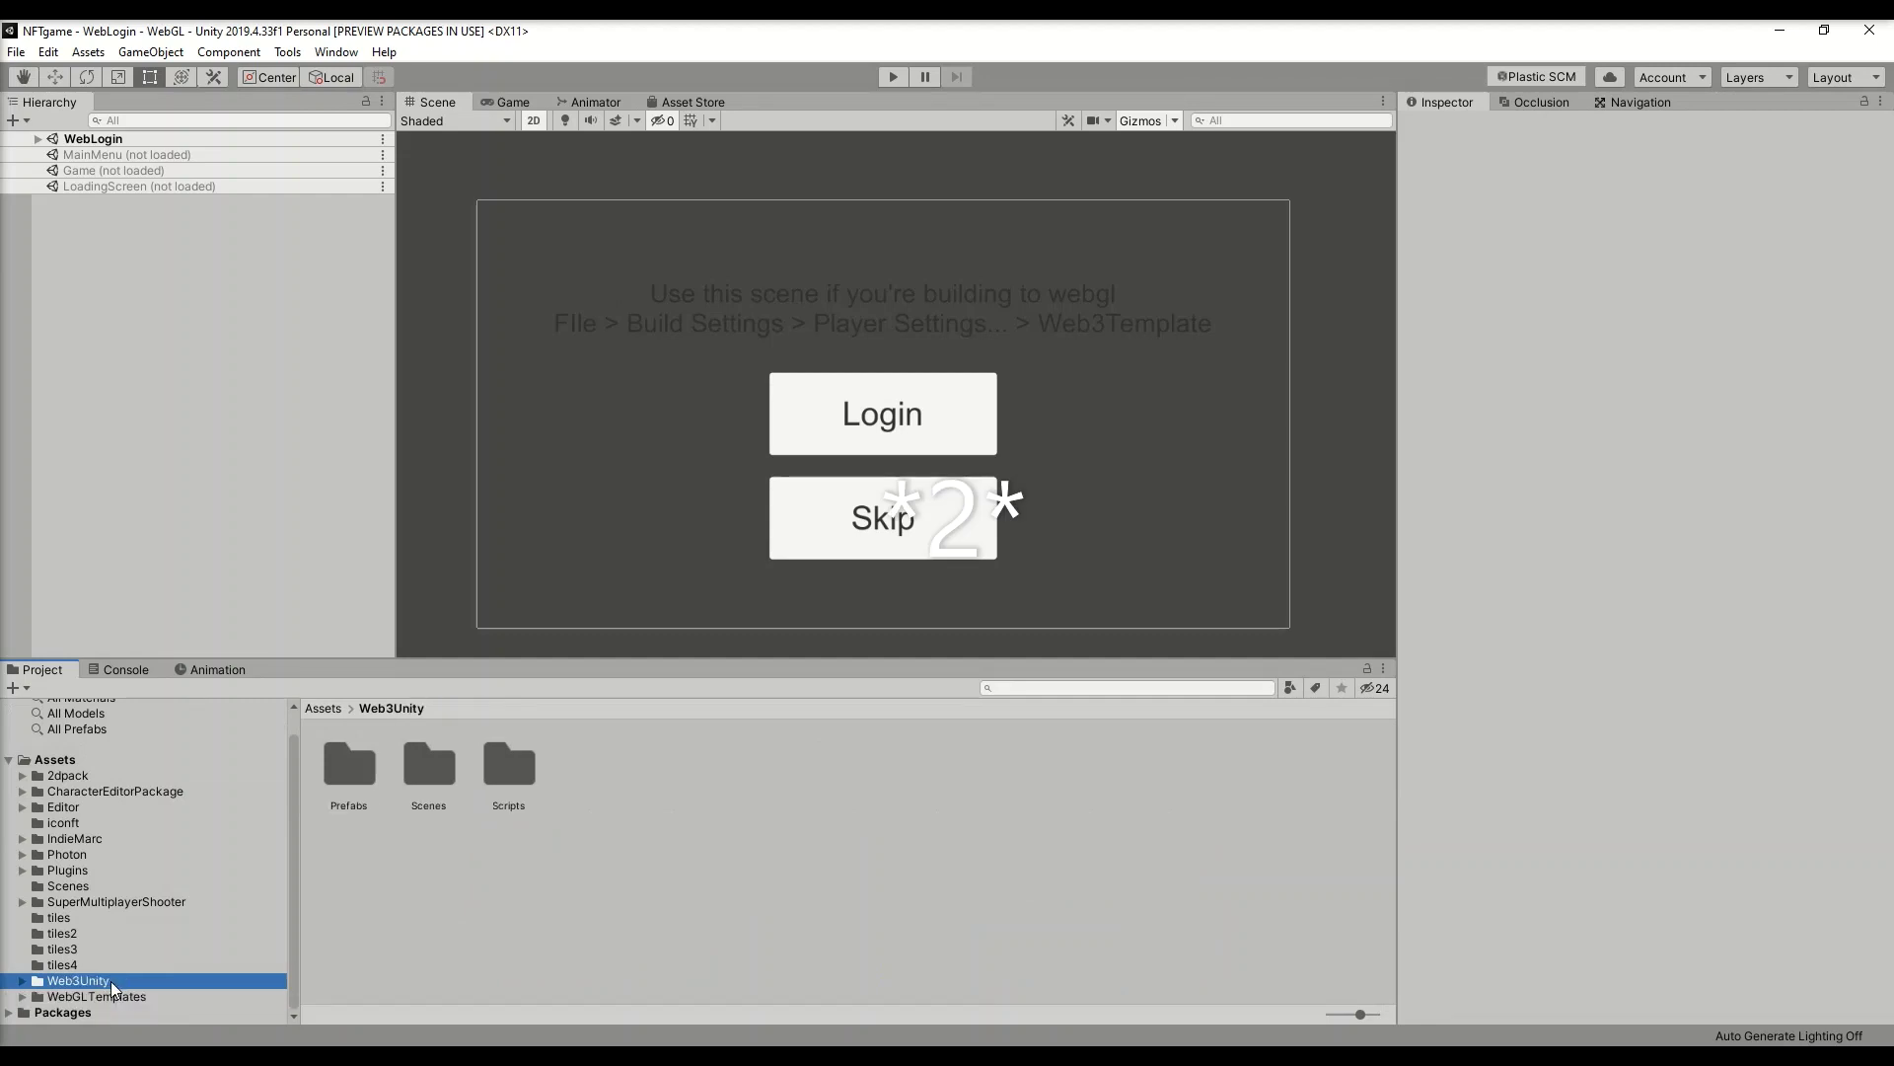
pyautogui.click(115, 998)
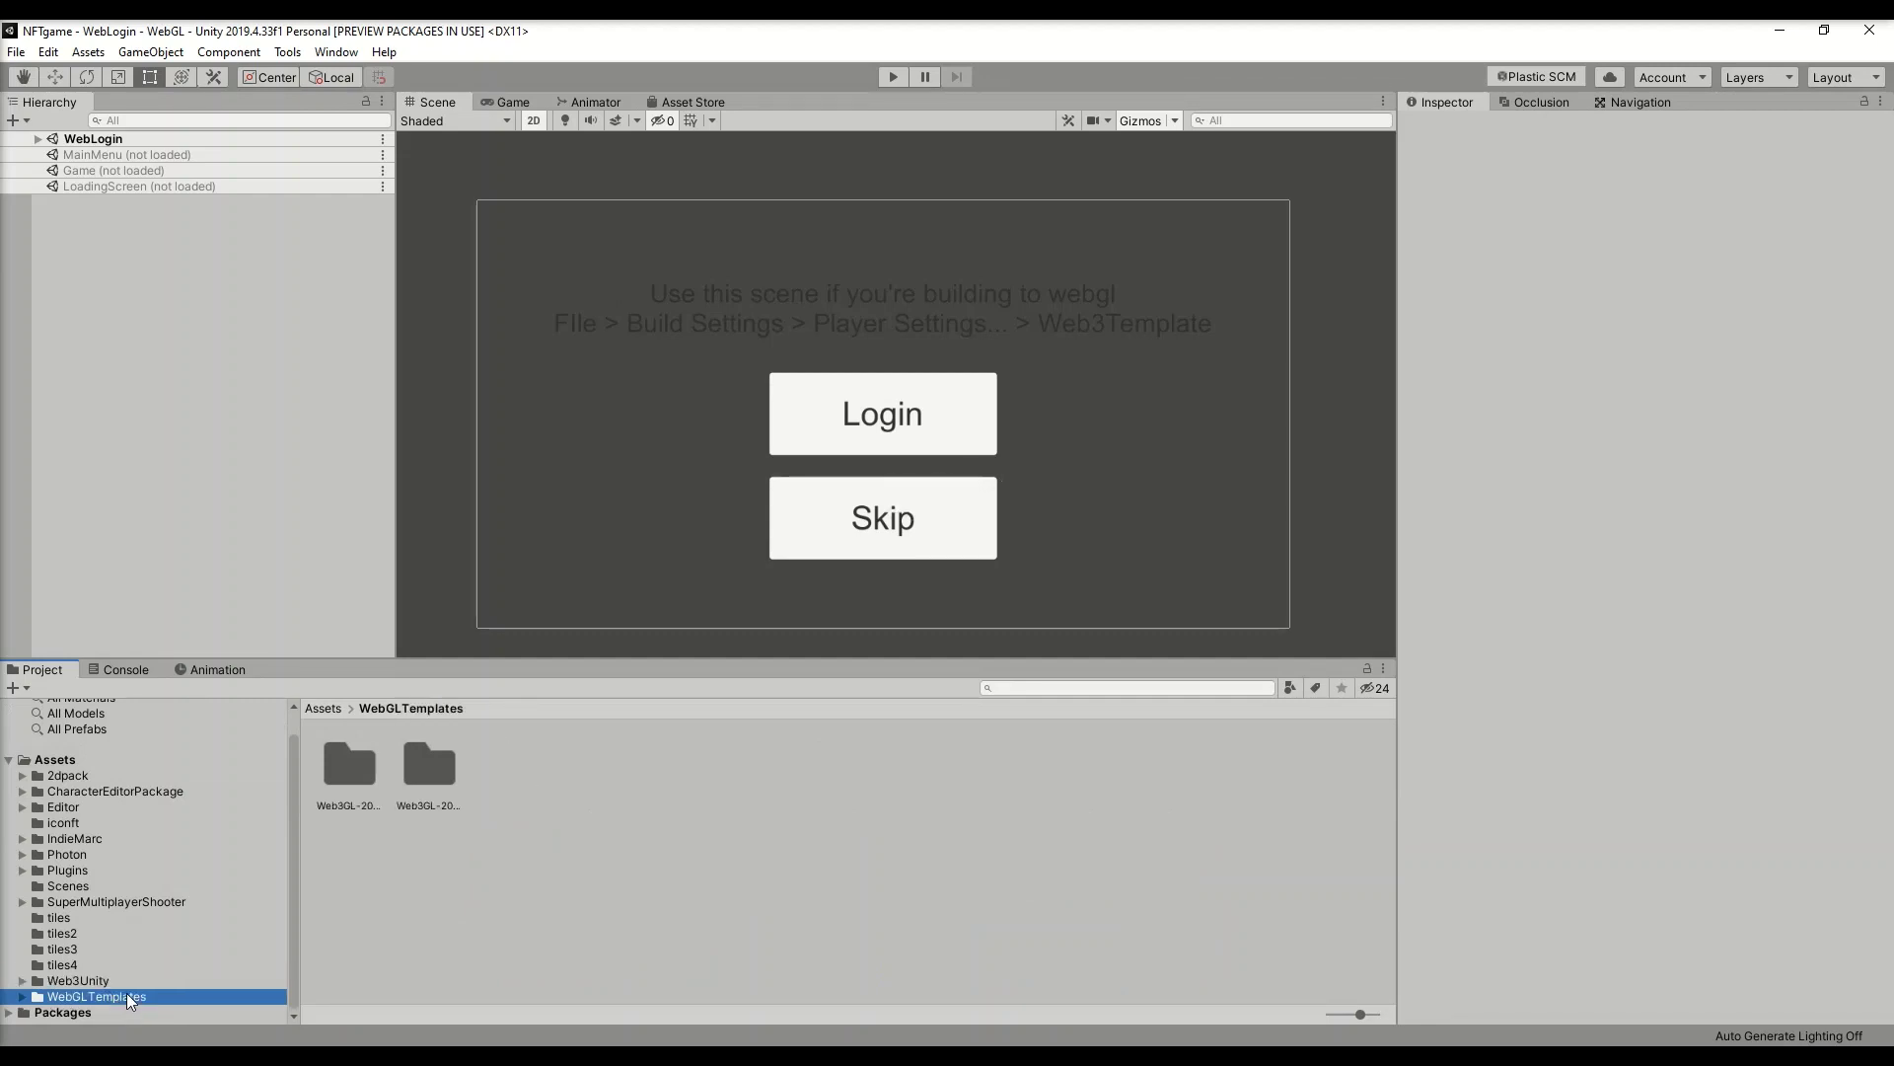
pyautogui.click(120, 984)
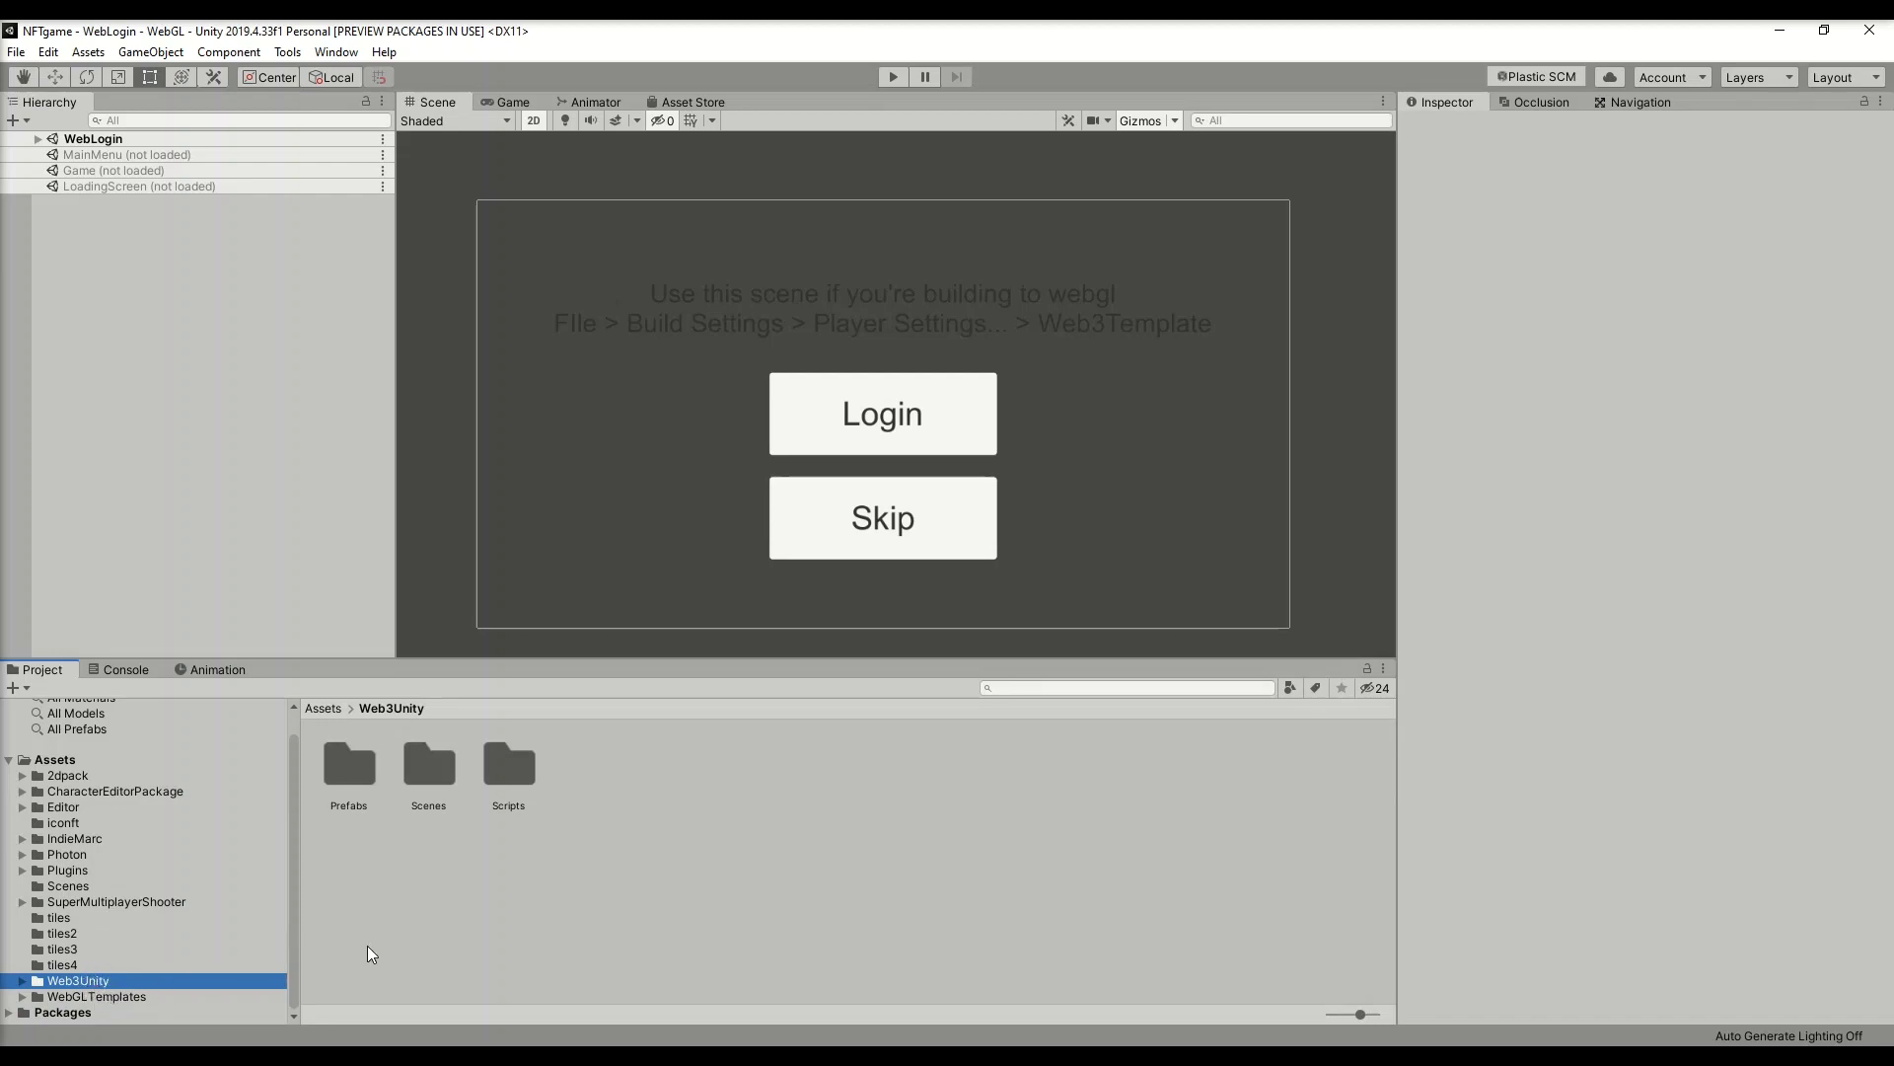
# - Open Web3Unity's Scenes folder and bring the WebLogin scene into the hierarchy
pyautogui.doubleClick(430, 771)
pyautogui.click(352, 773)
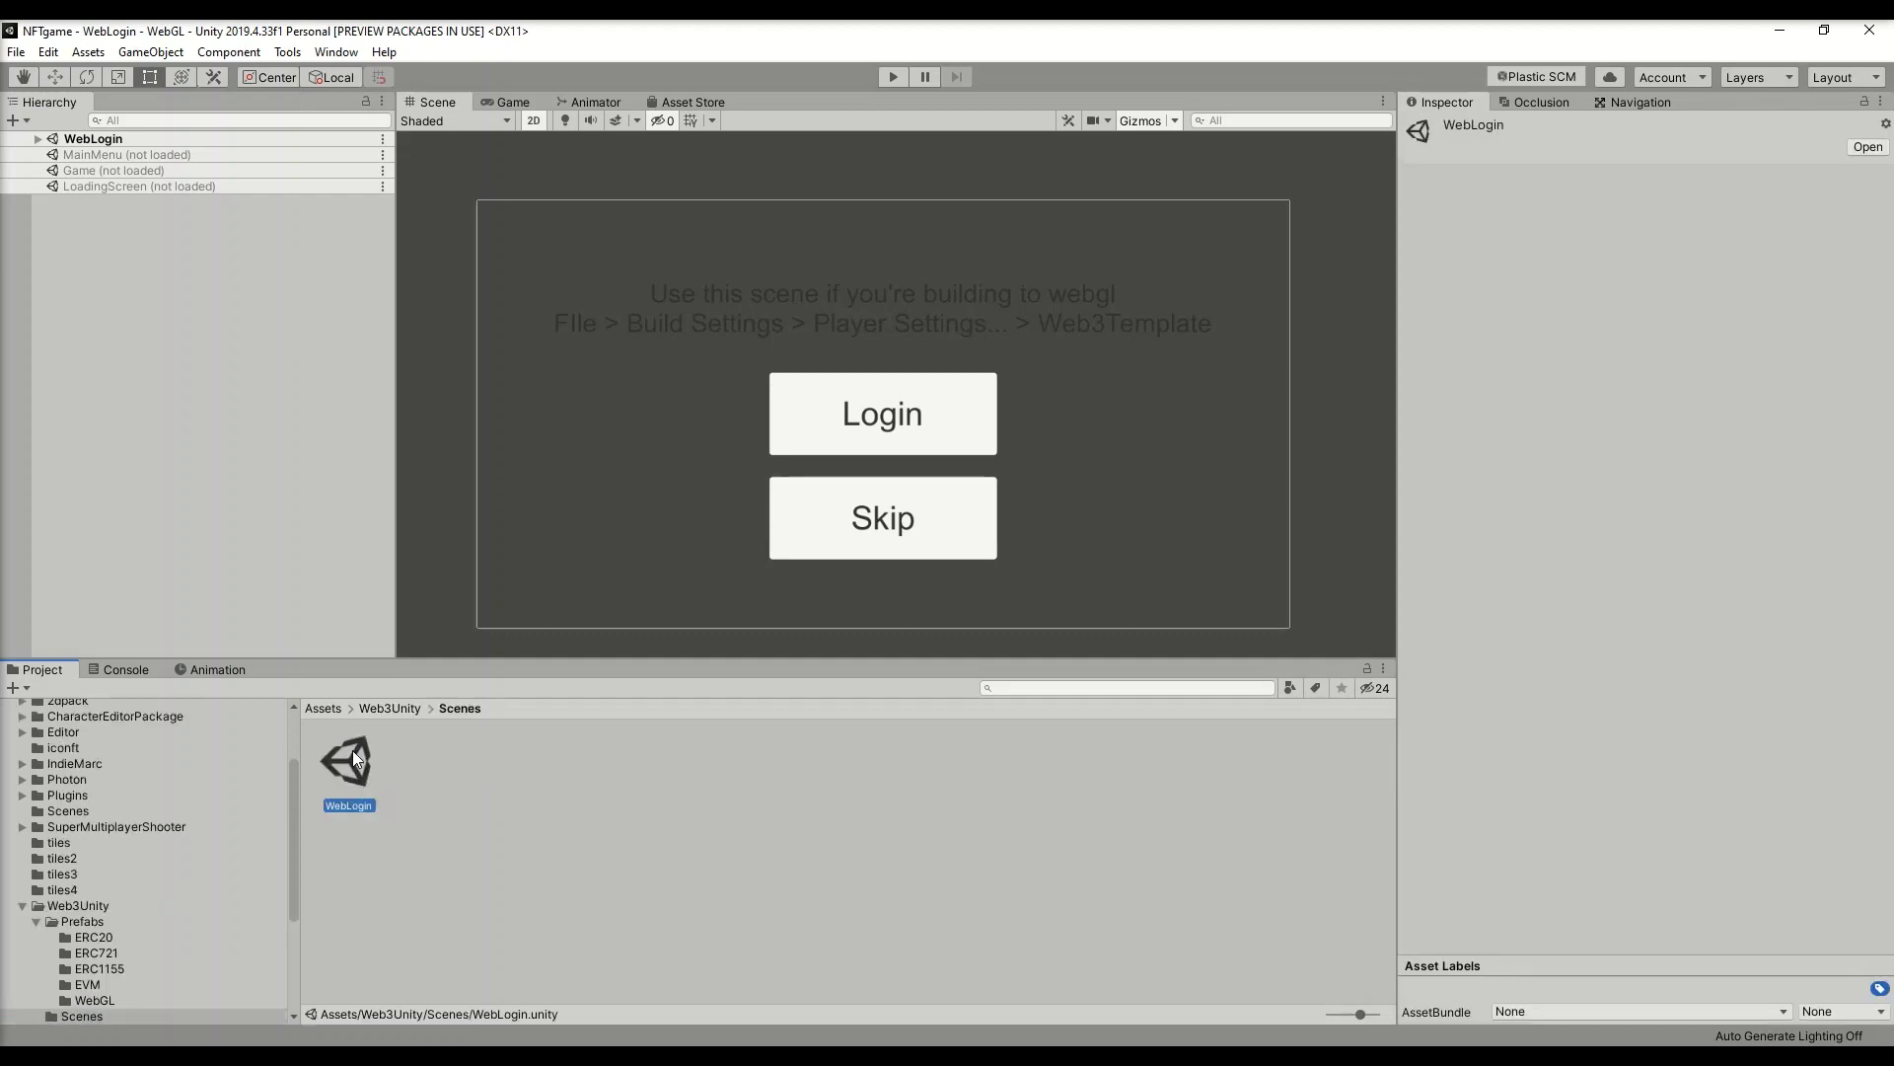
pyautogui.moveTo(346, 767); pyautogui.dragTo(399, 821)
# - Confirm WebLogin is the first scene in Build Settings, then play-test it
pyautogui.click(265, 451)
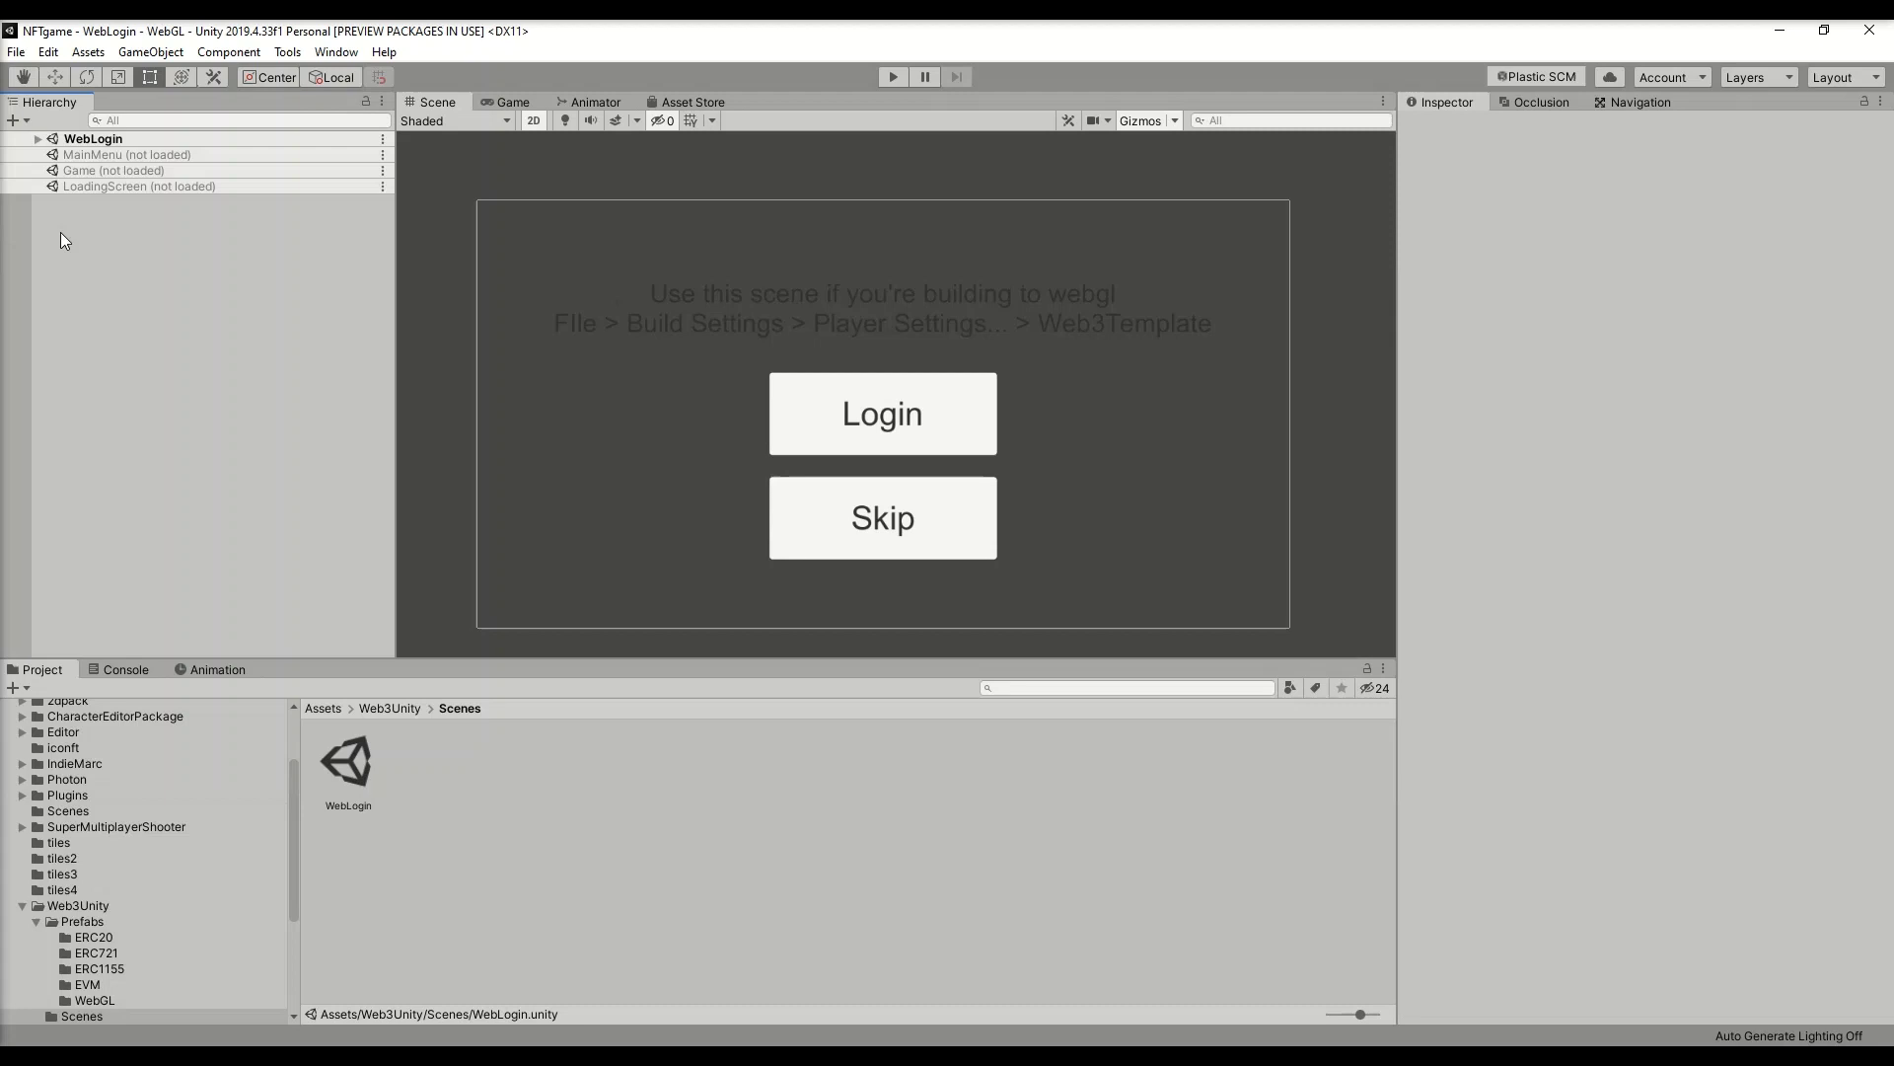
pyautogui.click(16, 51)
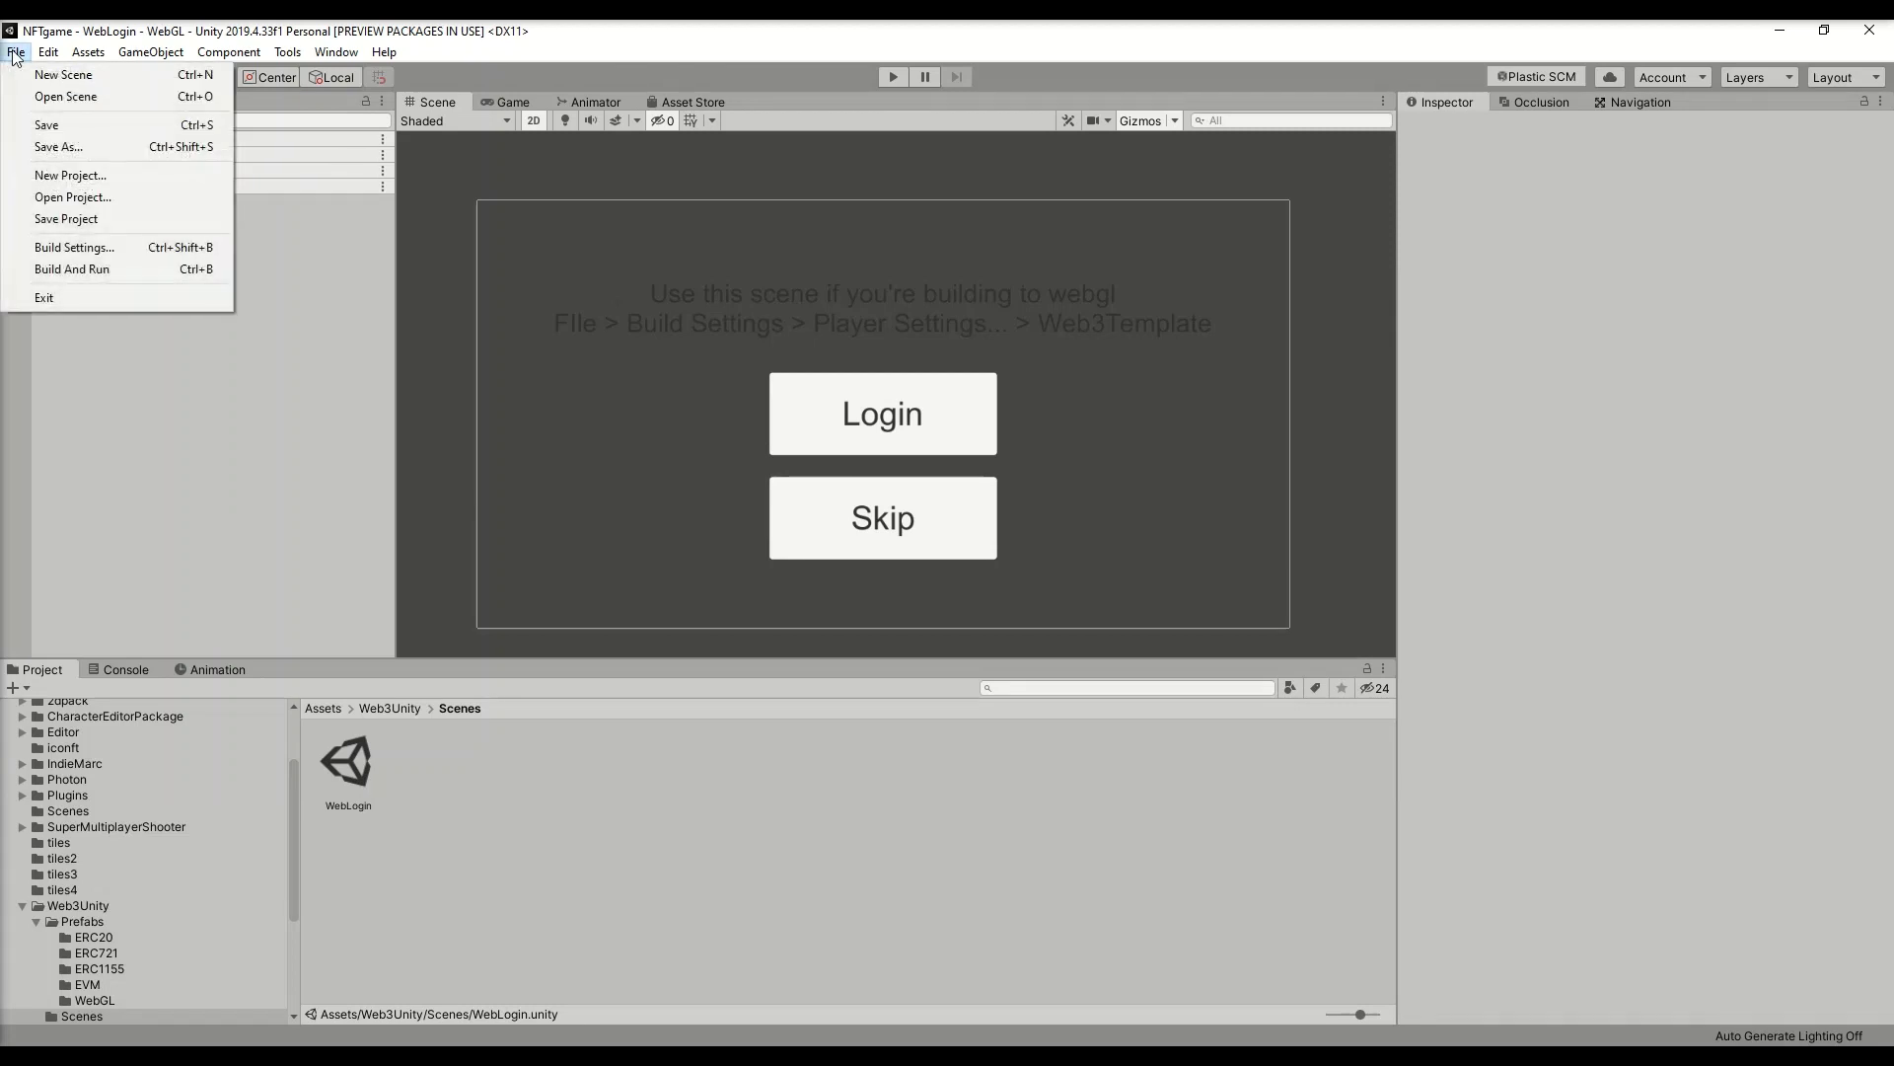
pyautogui.click(84, 246)
pyautogui.click(1211, 349)
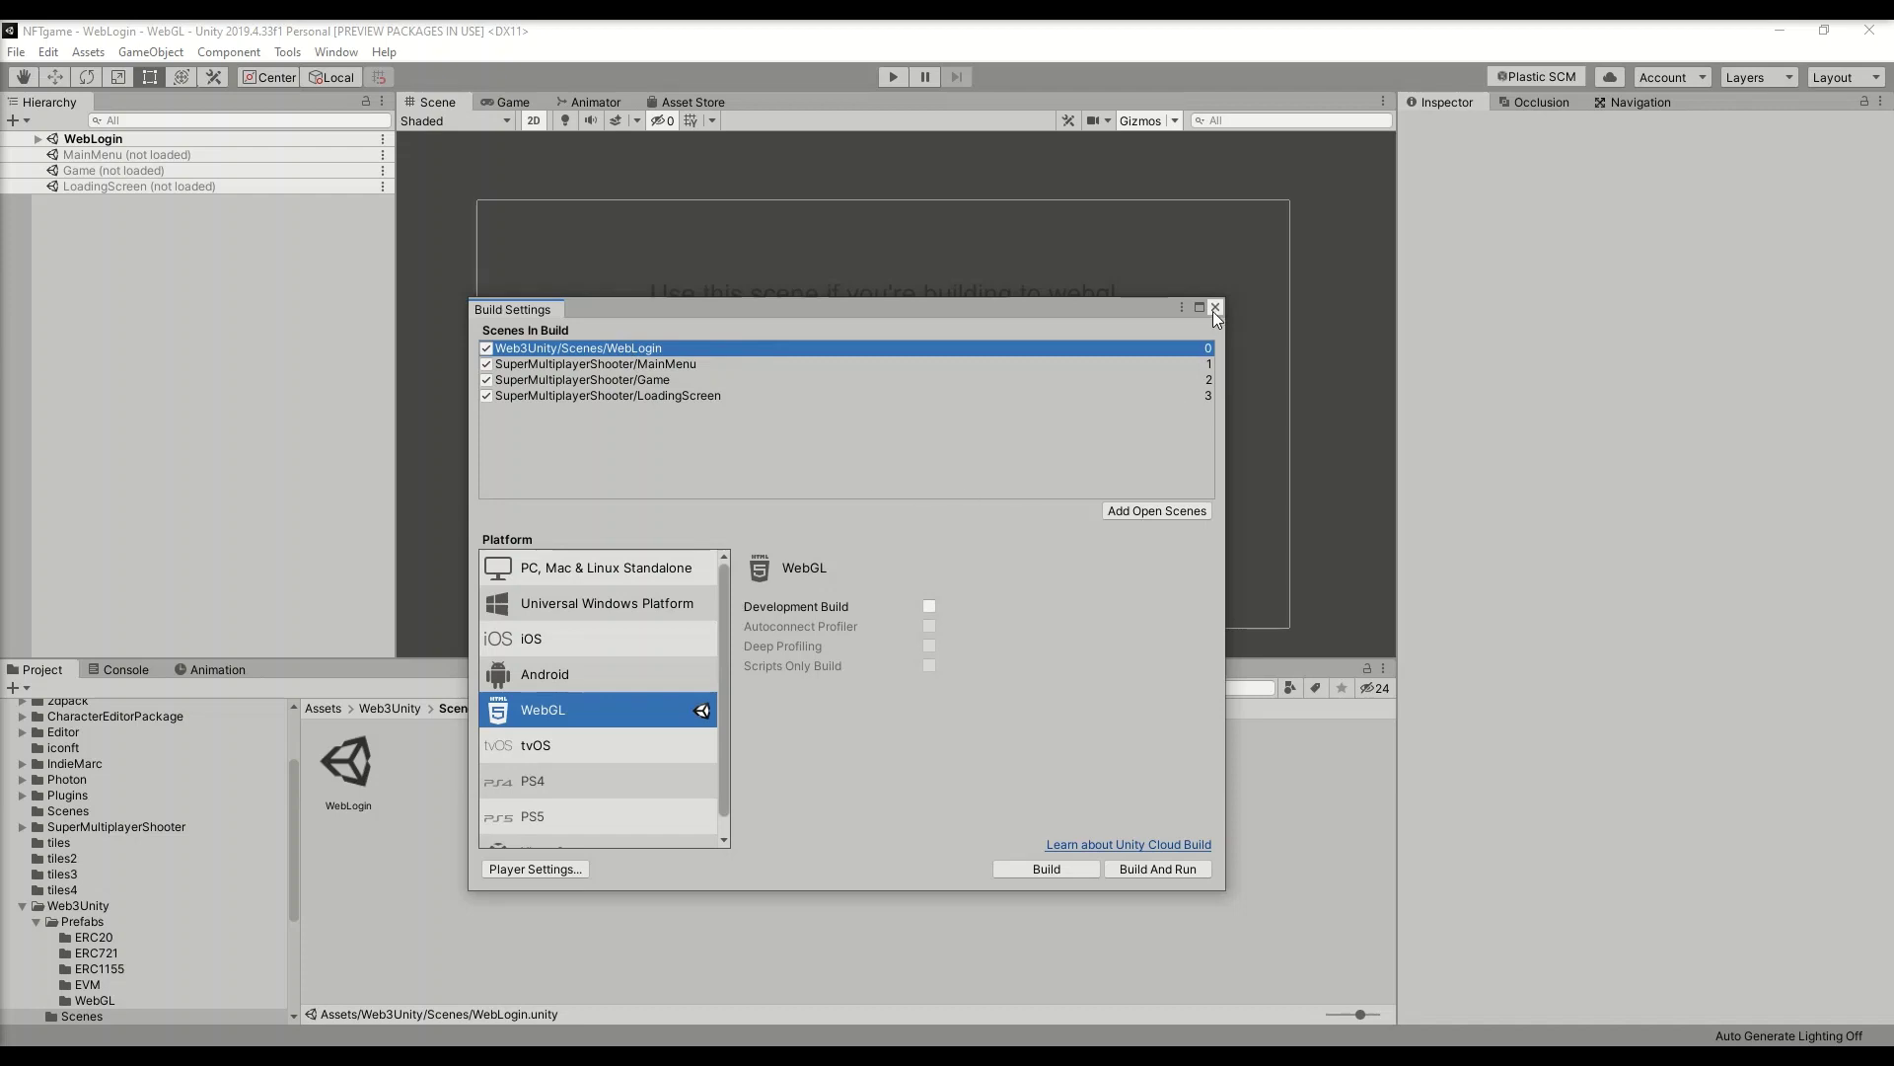
pyautogui.click(1215, 308)
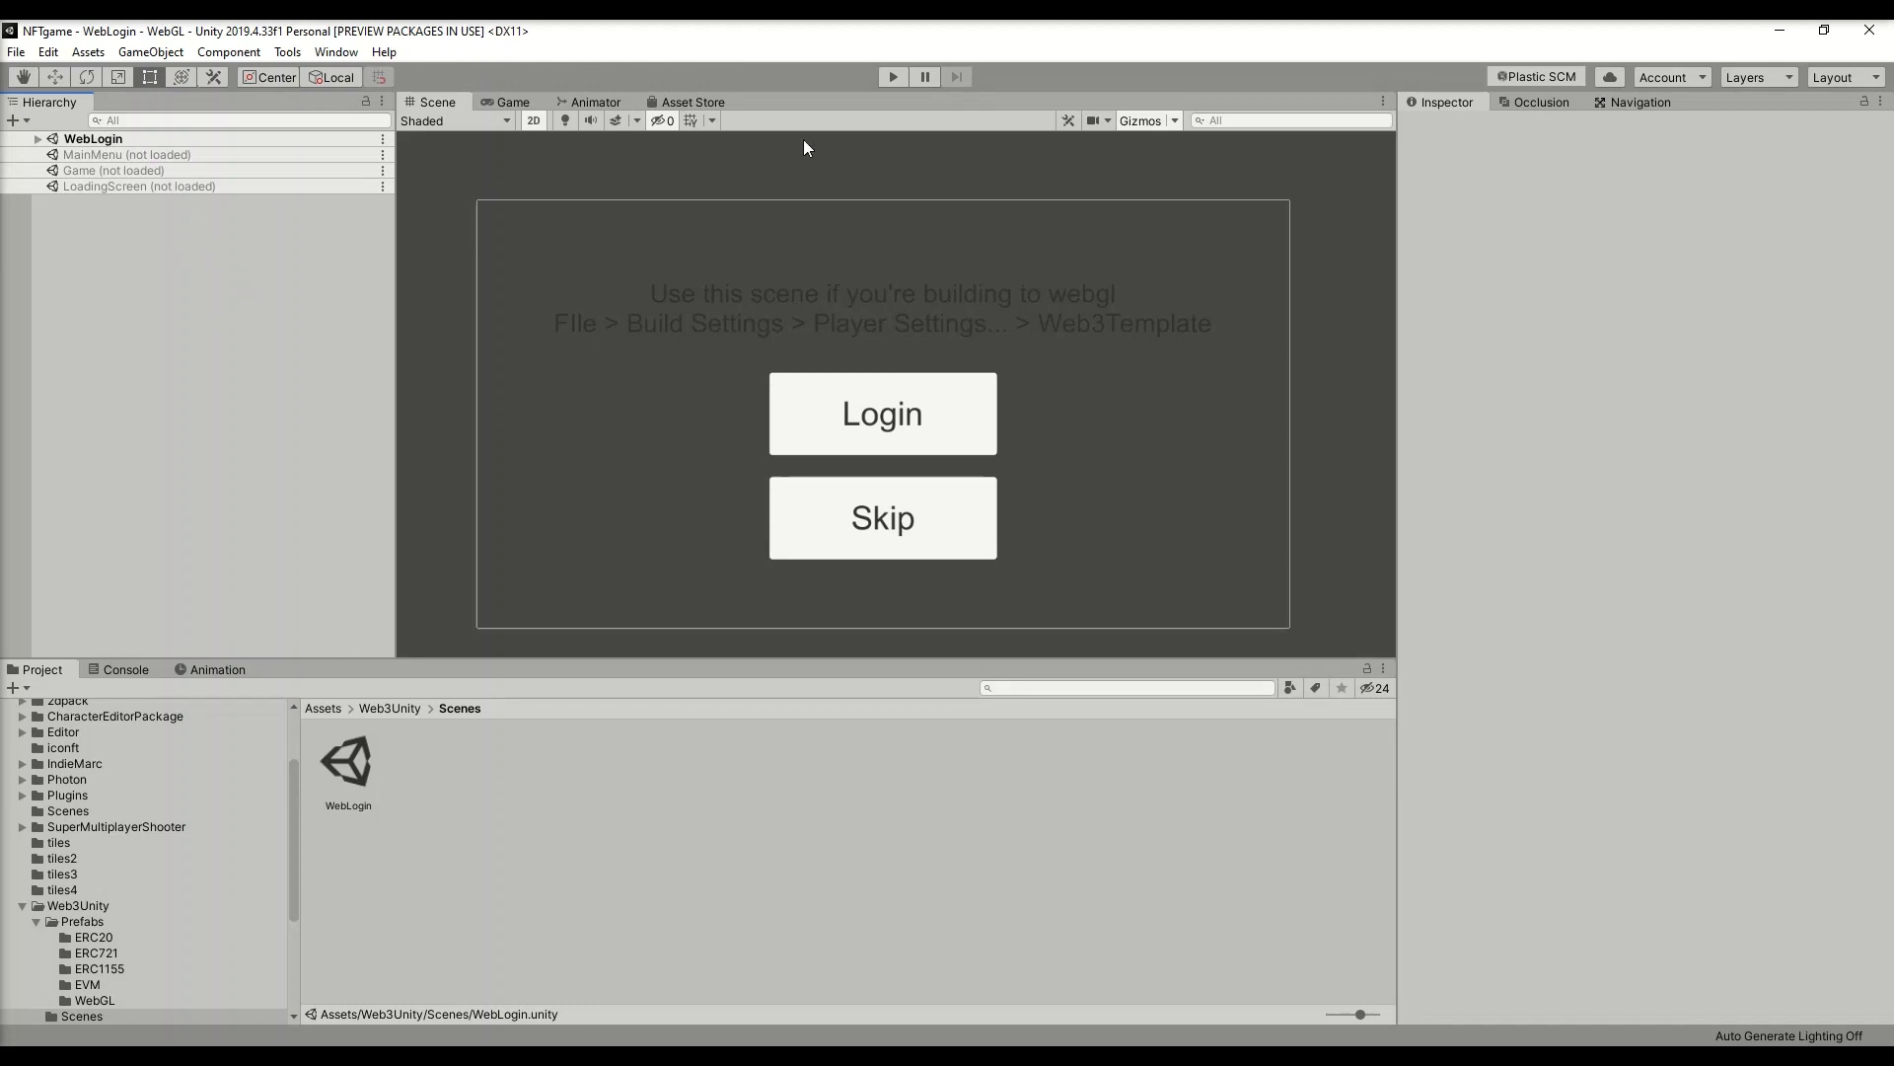
pyautogui.click(886, 76)
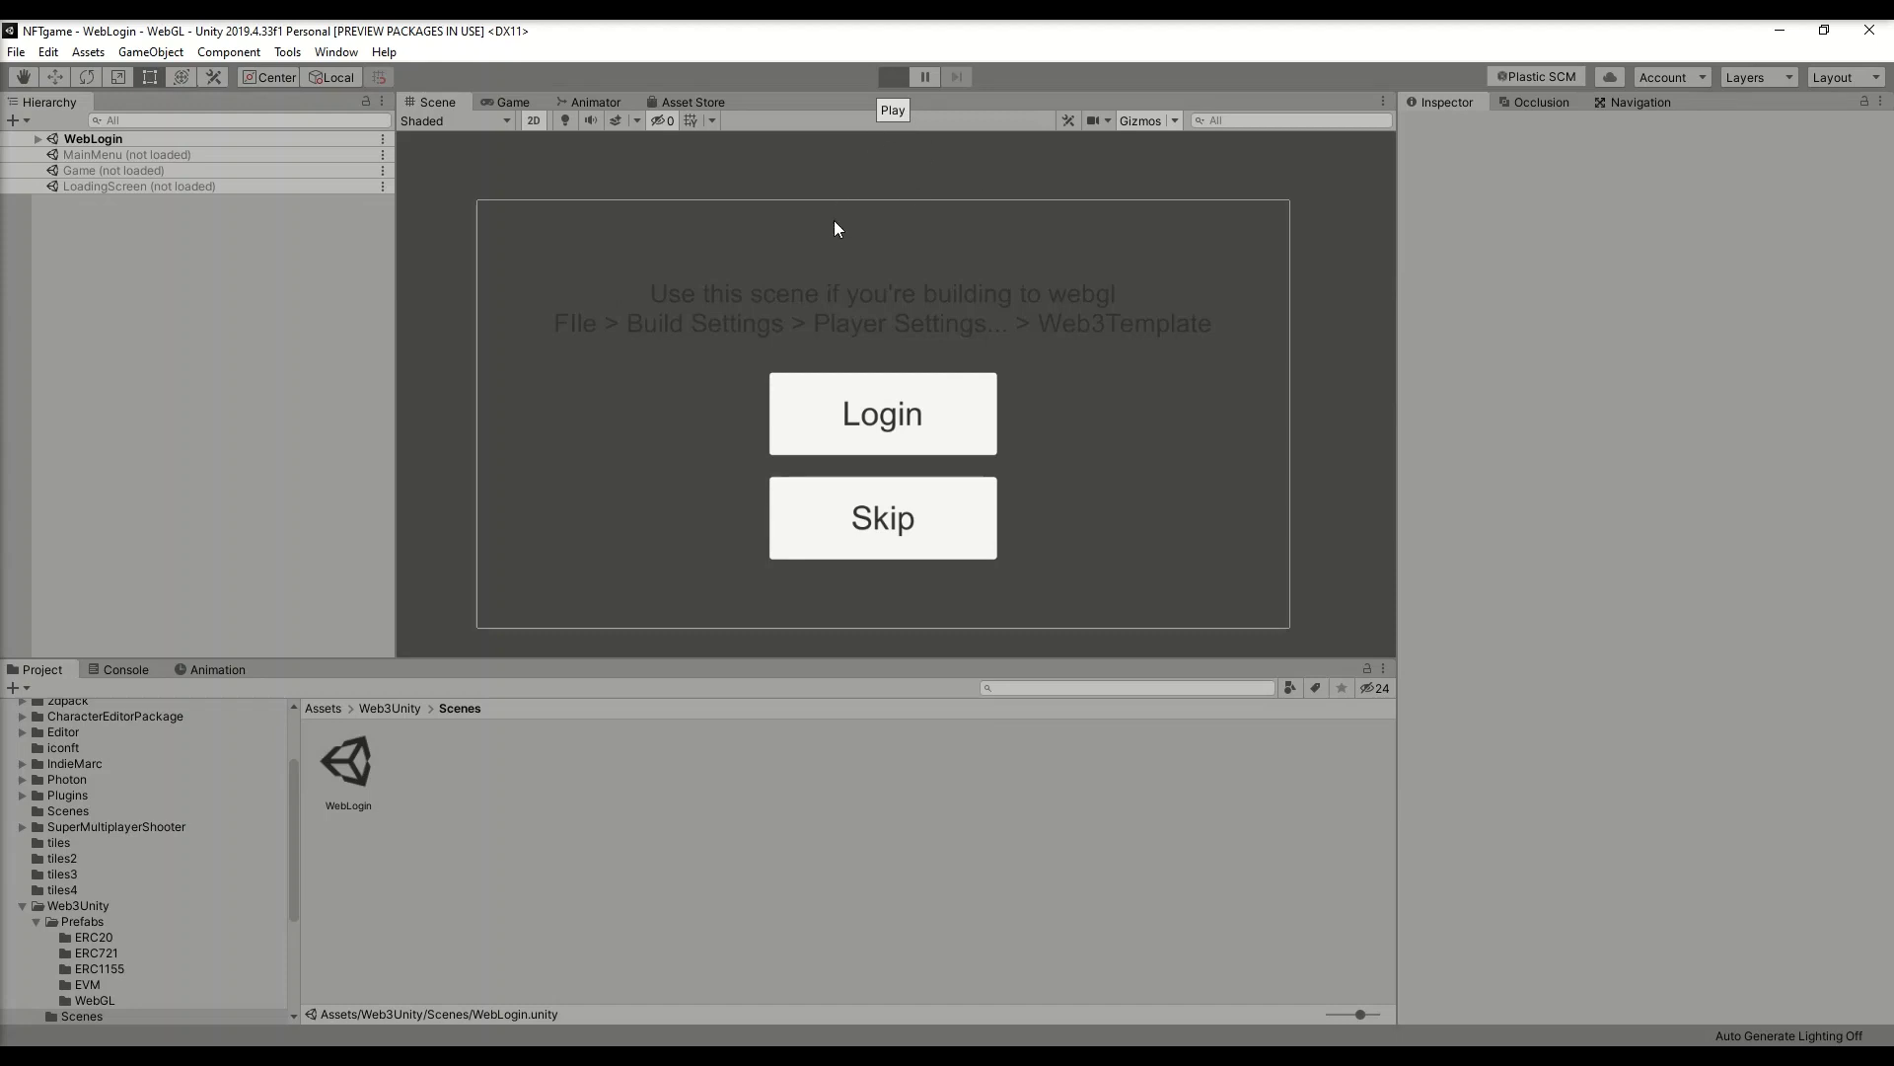
# - Stop Play mode, load the MainMenu scene and unload WebLogin
pyautogui.click(894, 77)
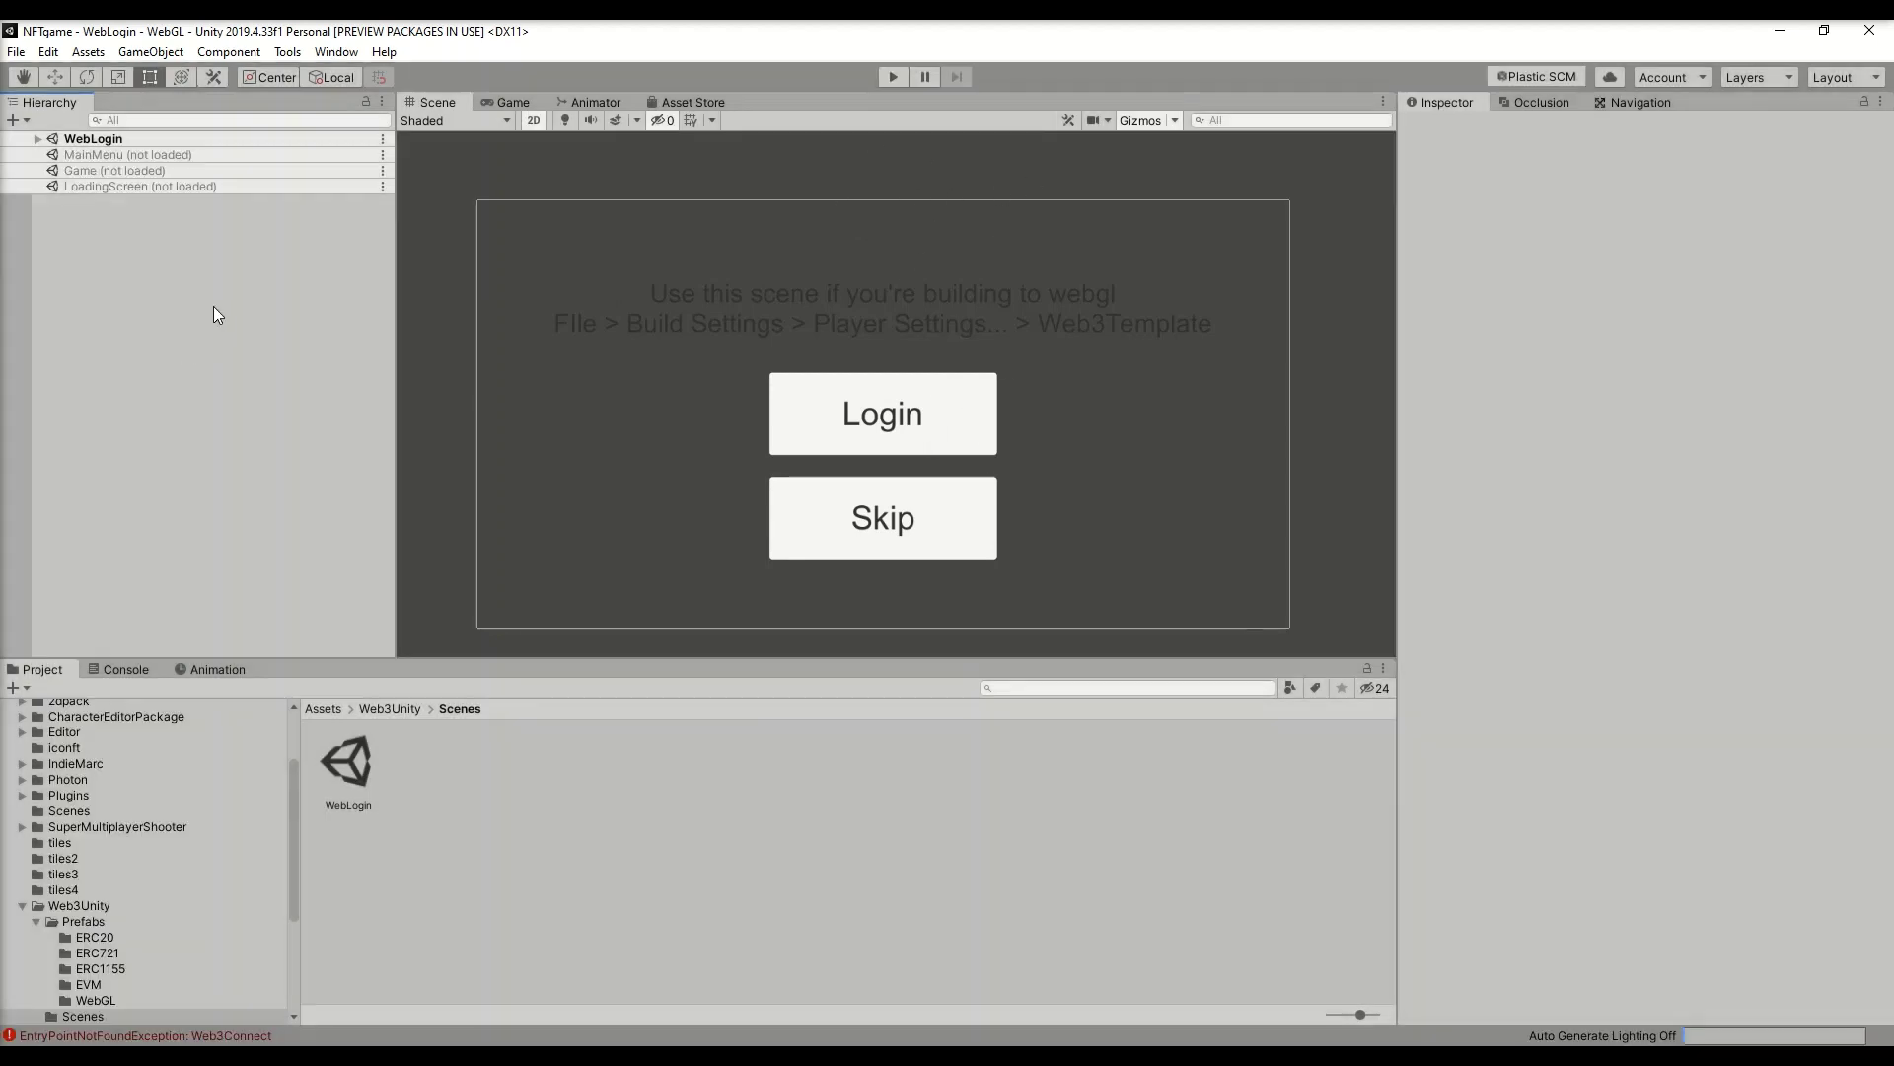
pyautogui.rightClick(180, 157)
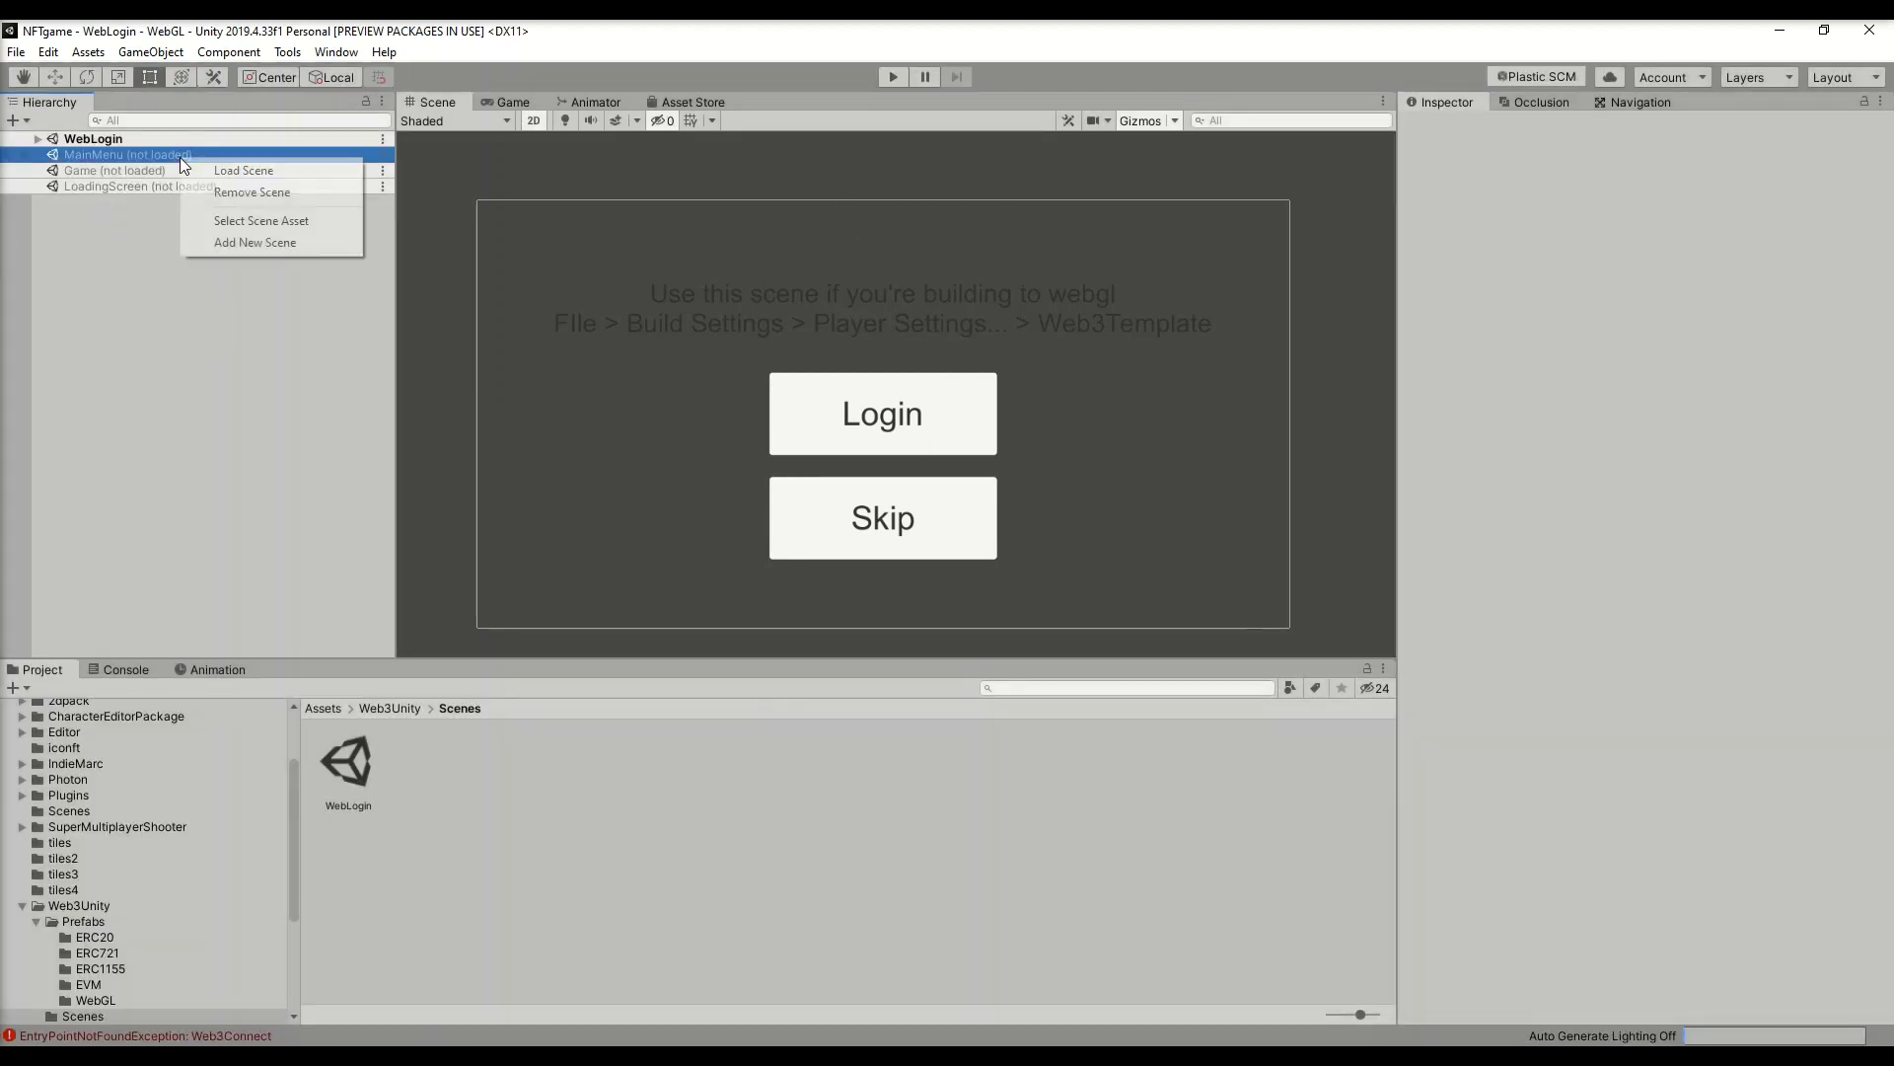
pyautogui.click(215, 169)
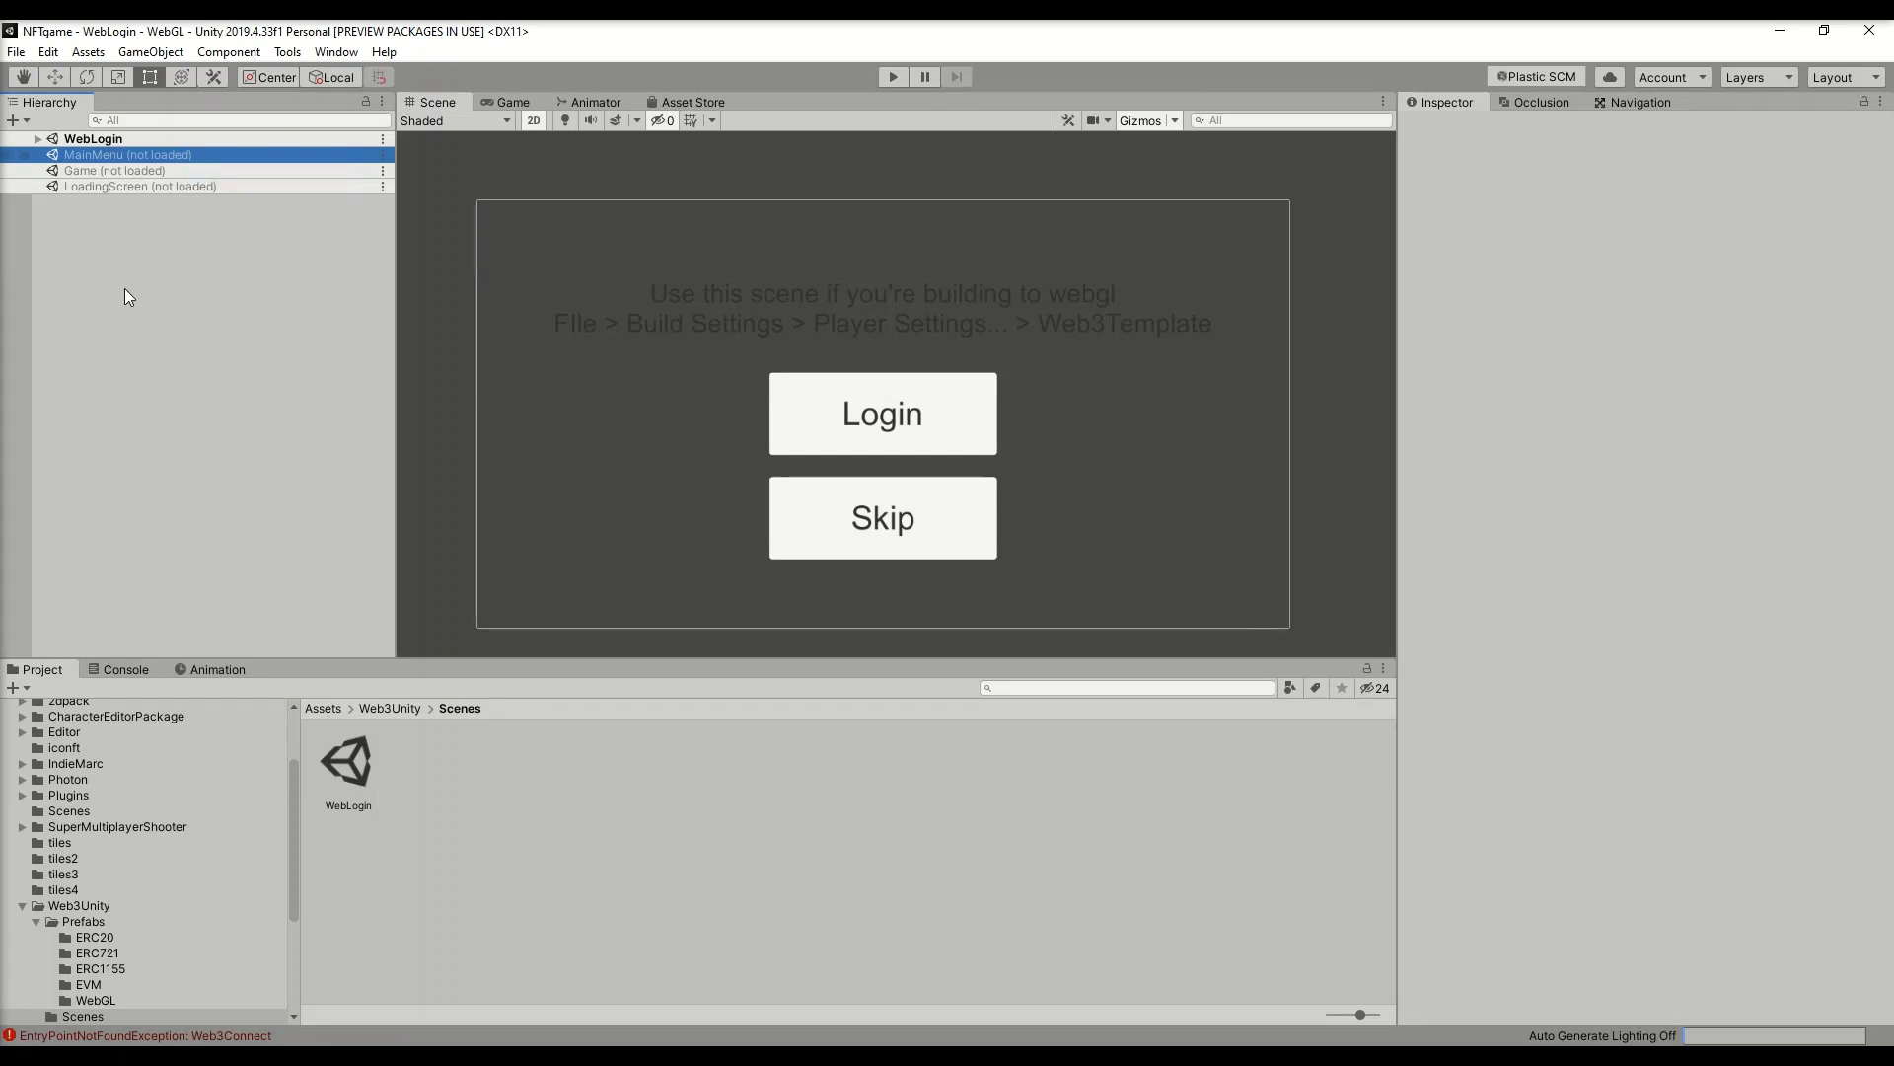
pyautogui.click(129, 138)
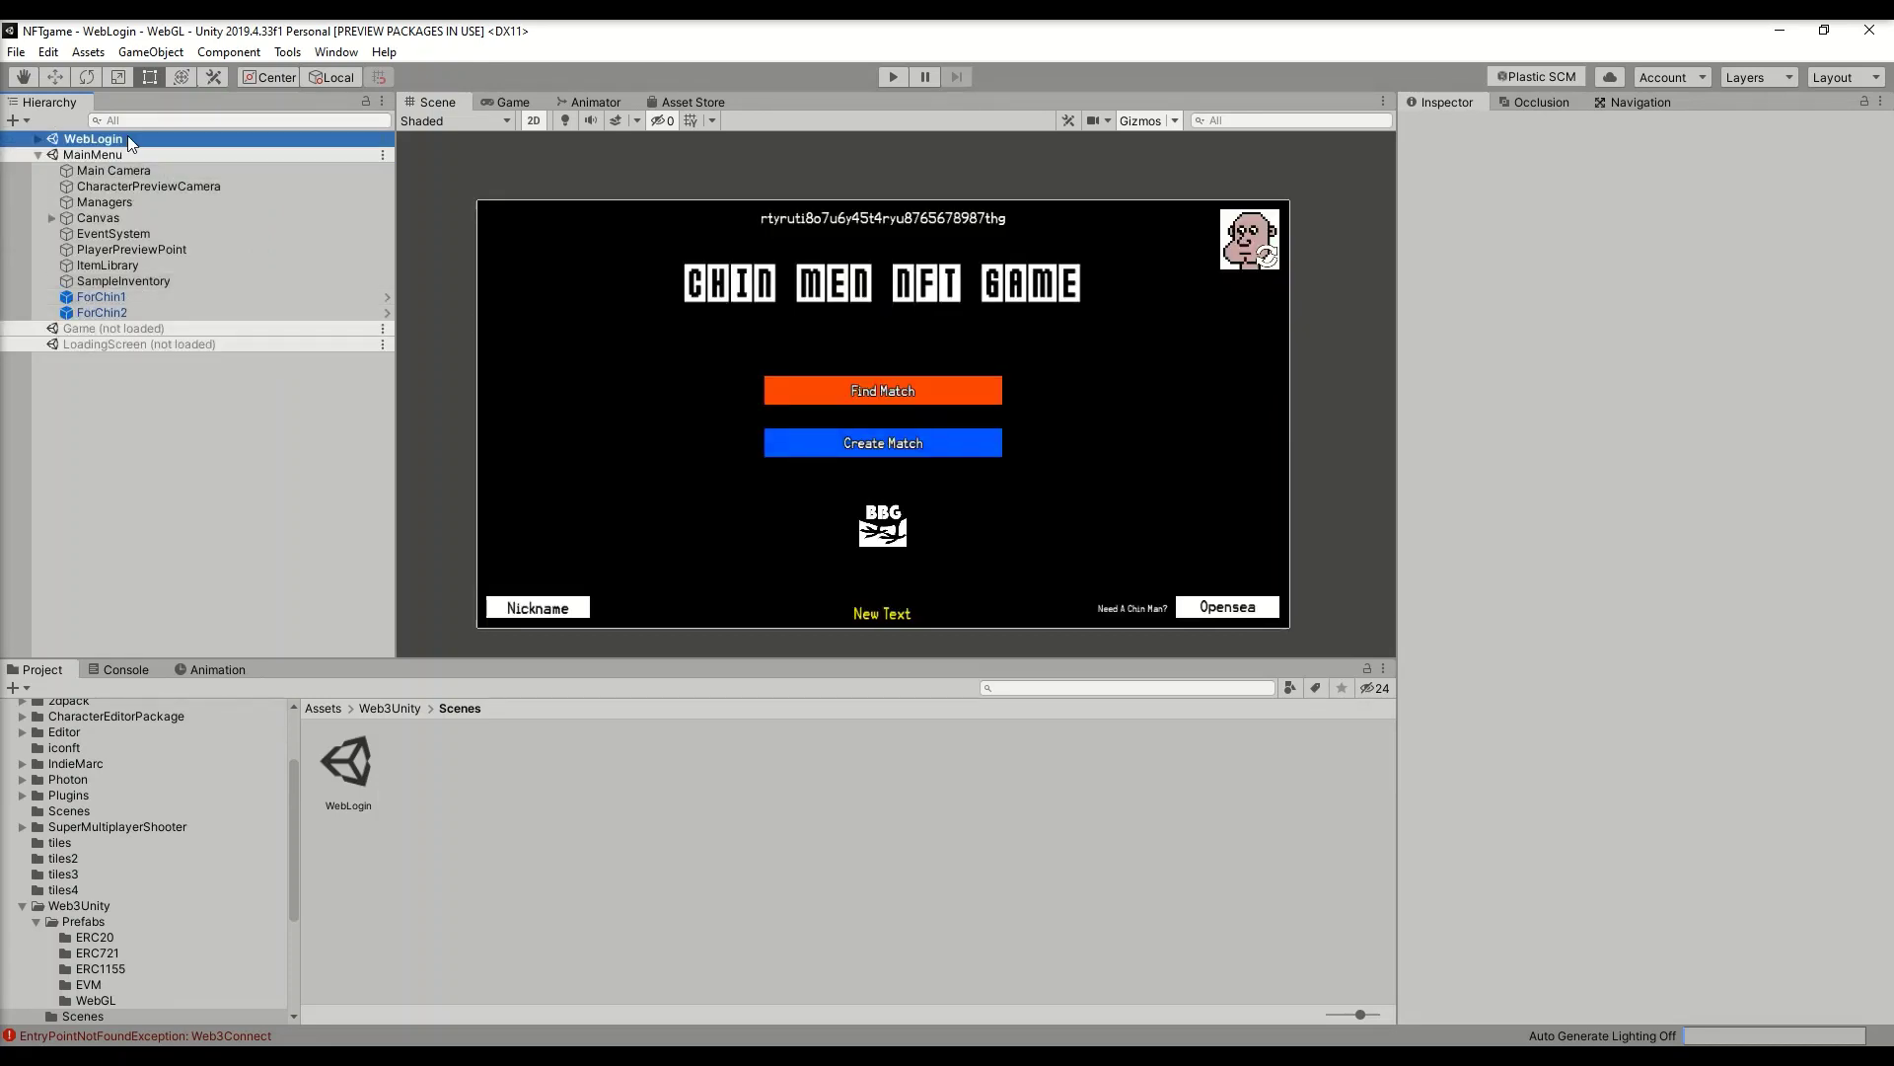
pyautogui.rightClick(127, 134)
pyautogui.click(176, 248)
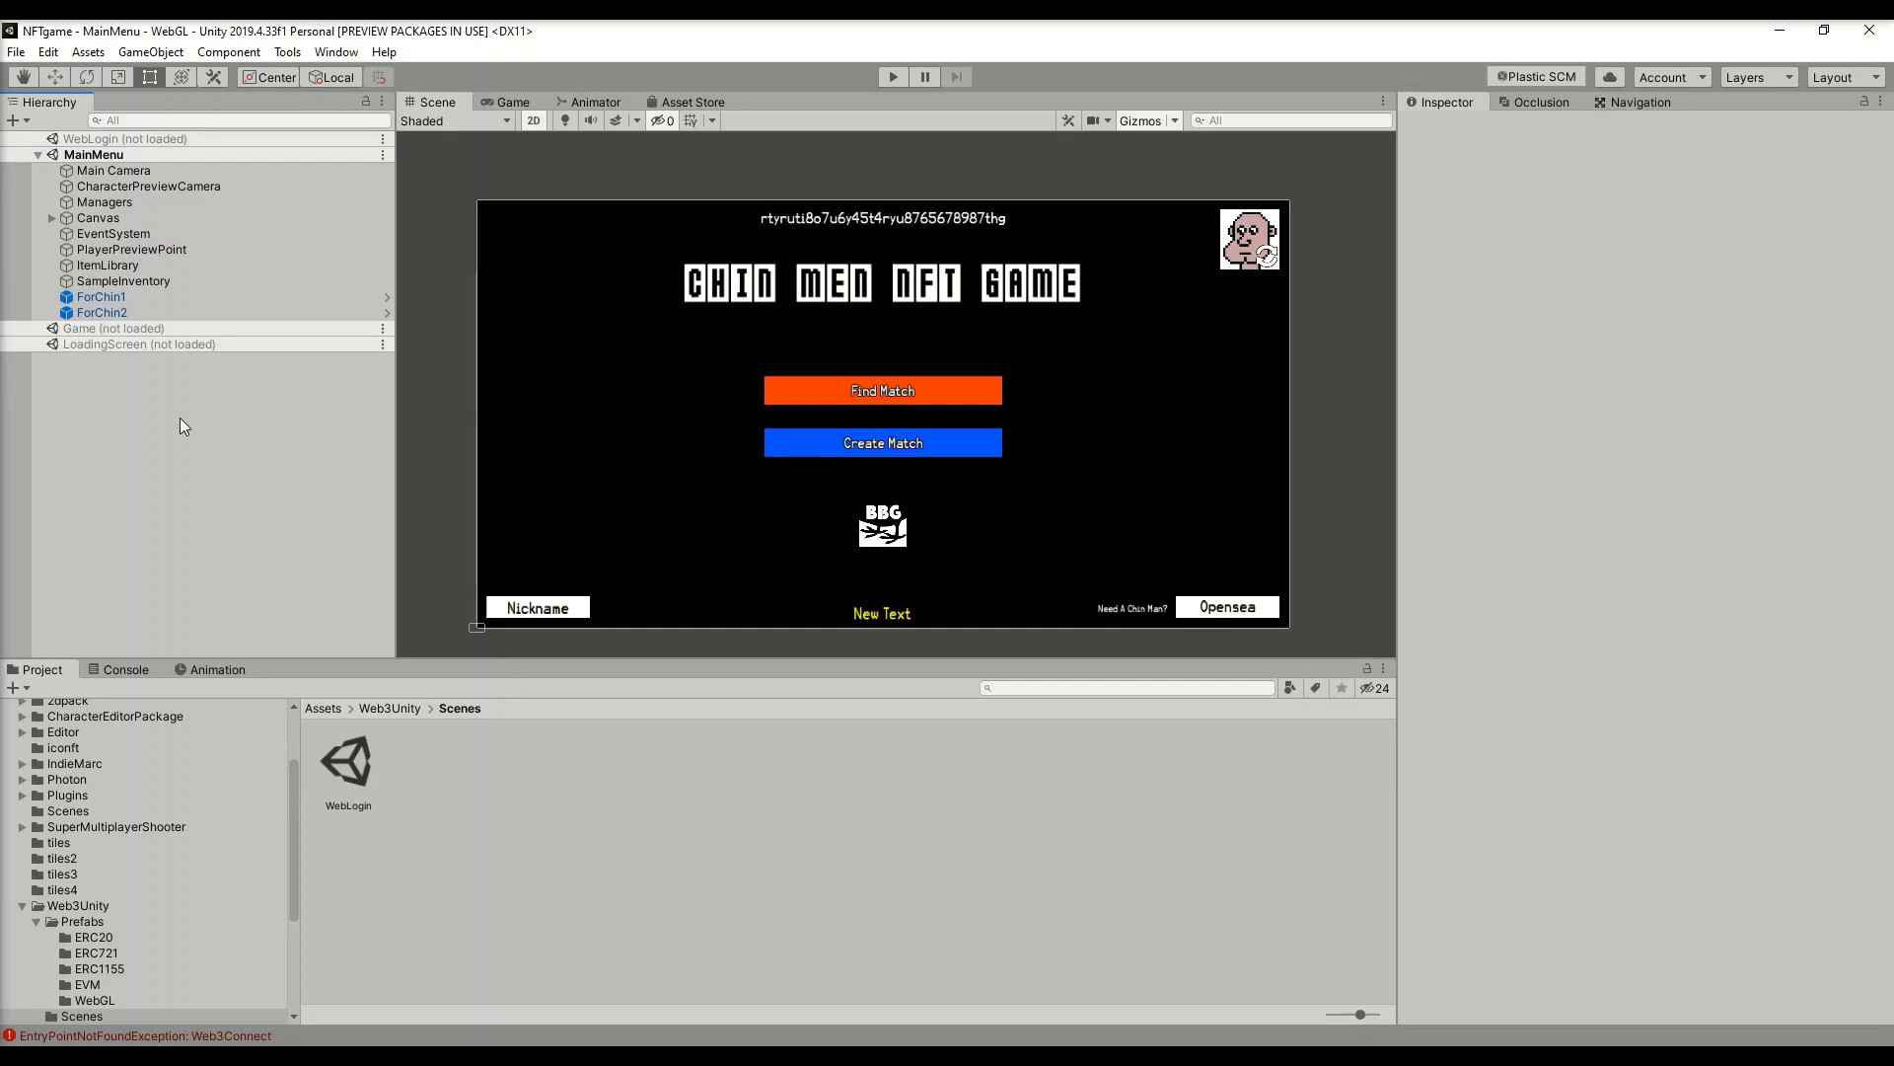
# - Expand Canvas > MainPanel and frame the walletAddress text object
pyautogui.click(51, 218)
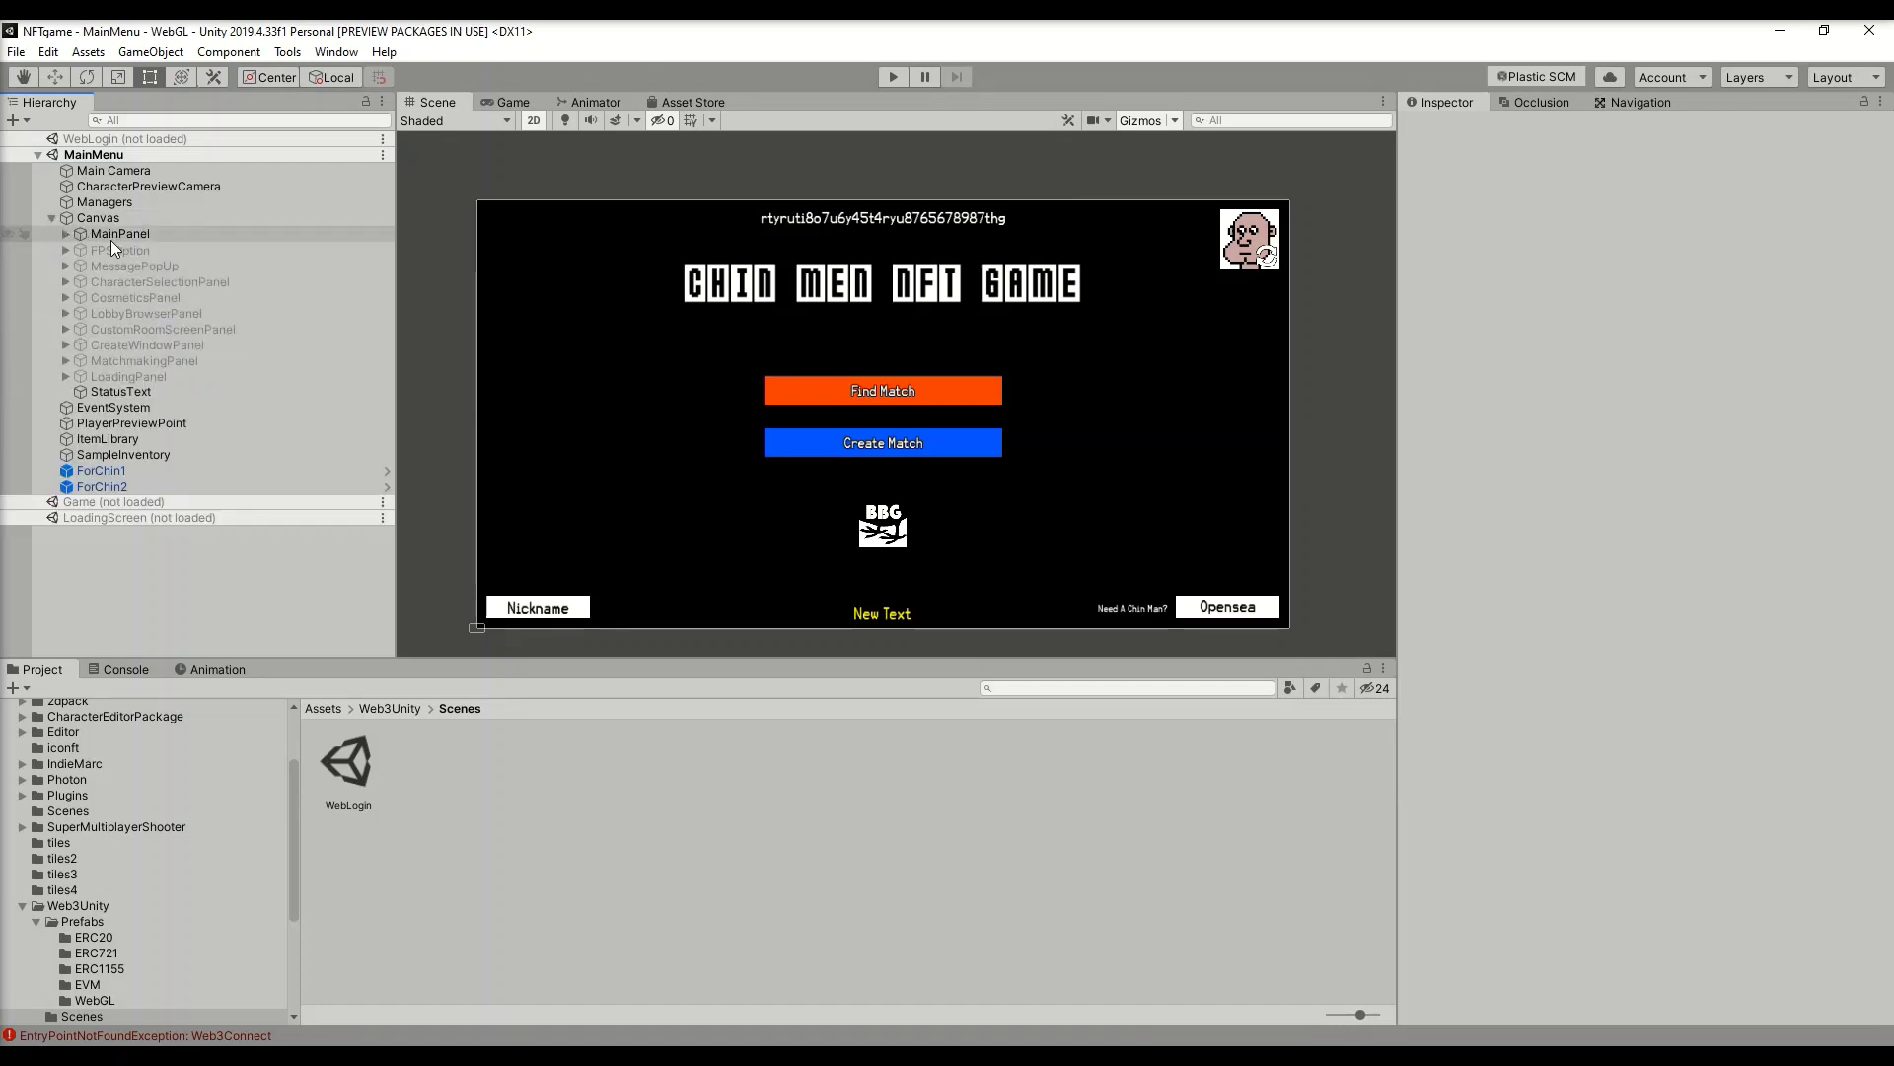
pyautogui.click(64, 234)
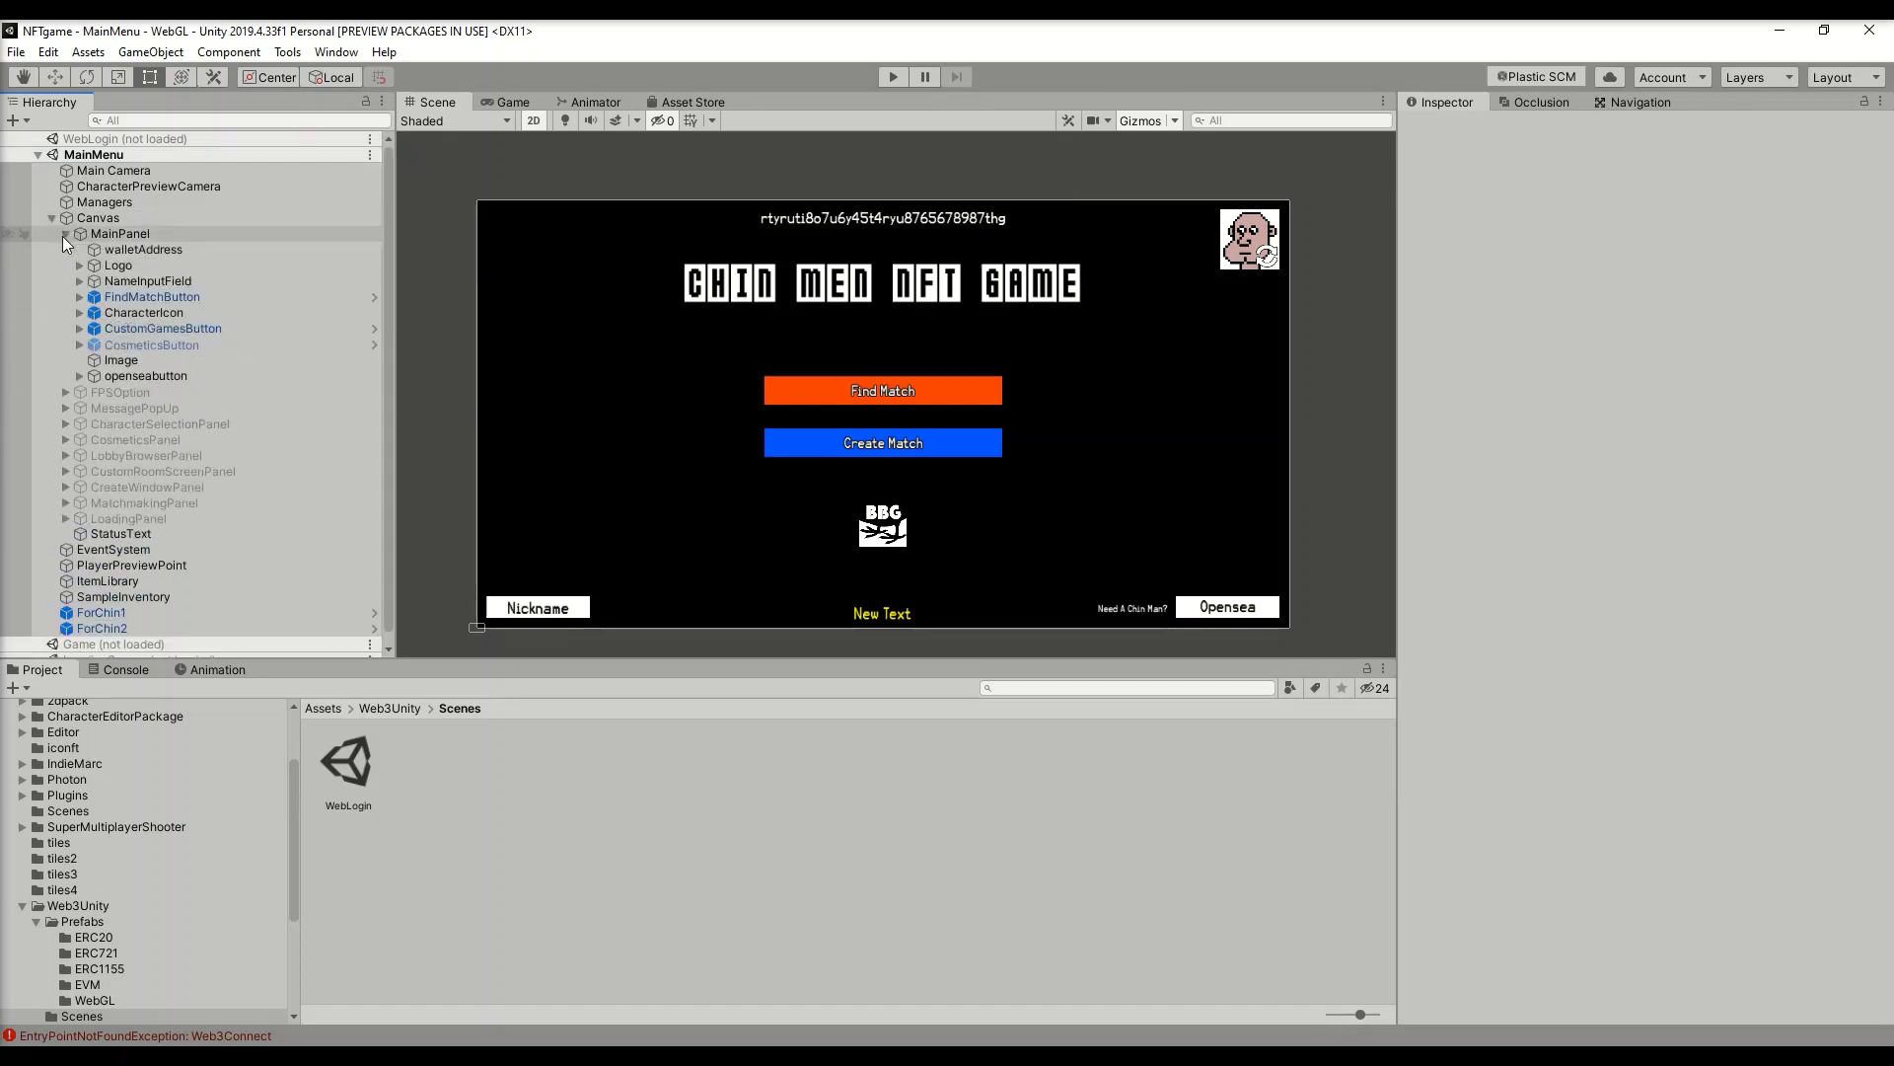
pyautogui.doubleClick(127, 247)
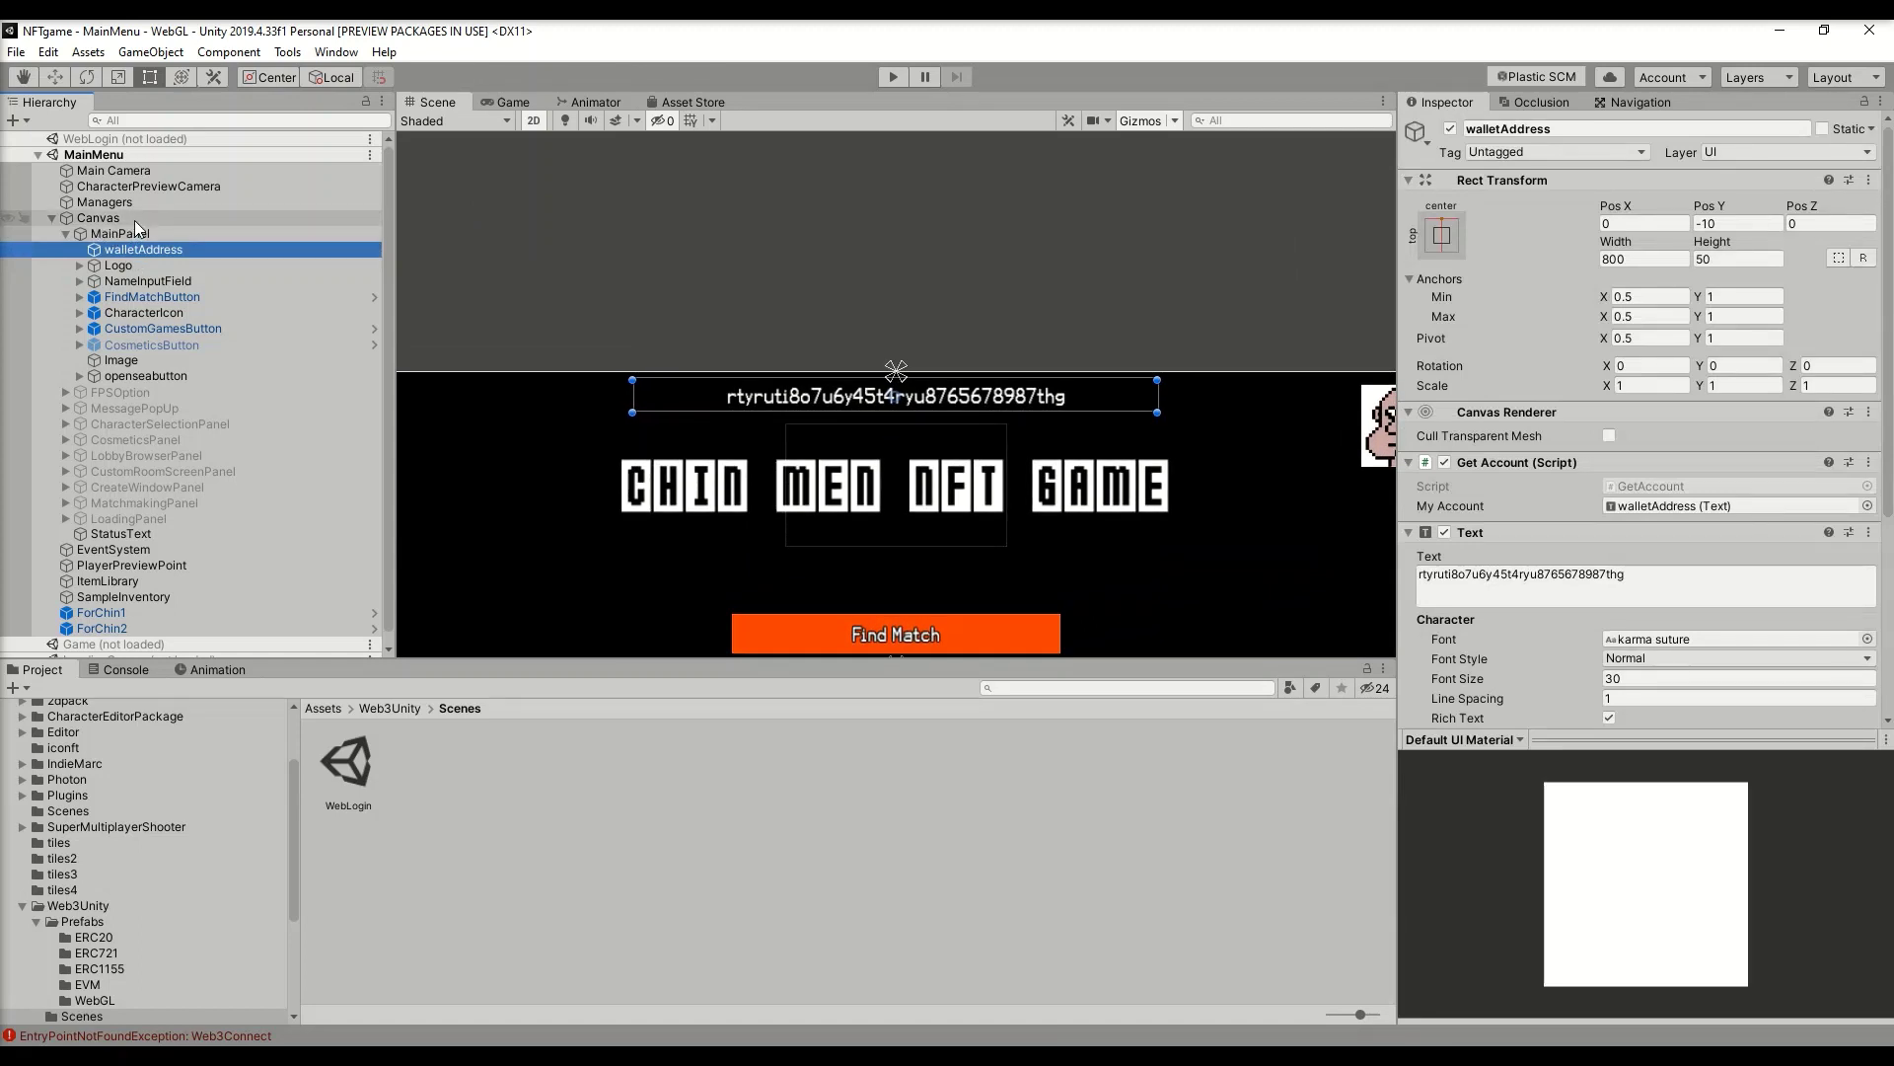
# - Inspect the Canvas object and its add-child menu without creating anything
pyautogui.click(136, 217)
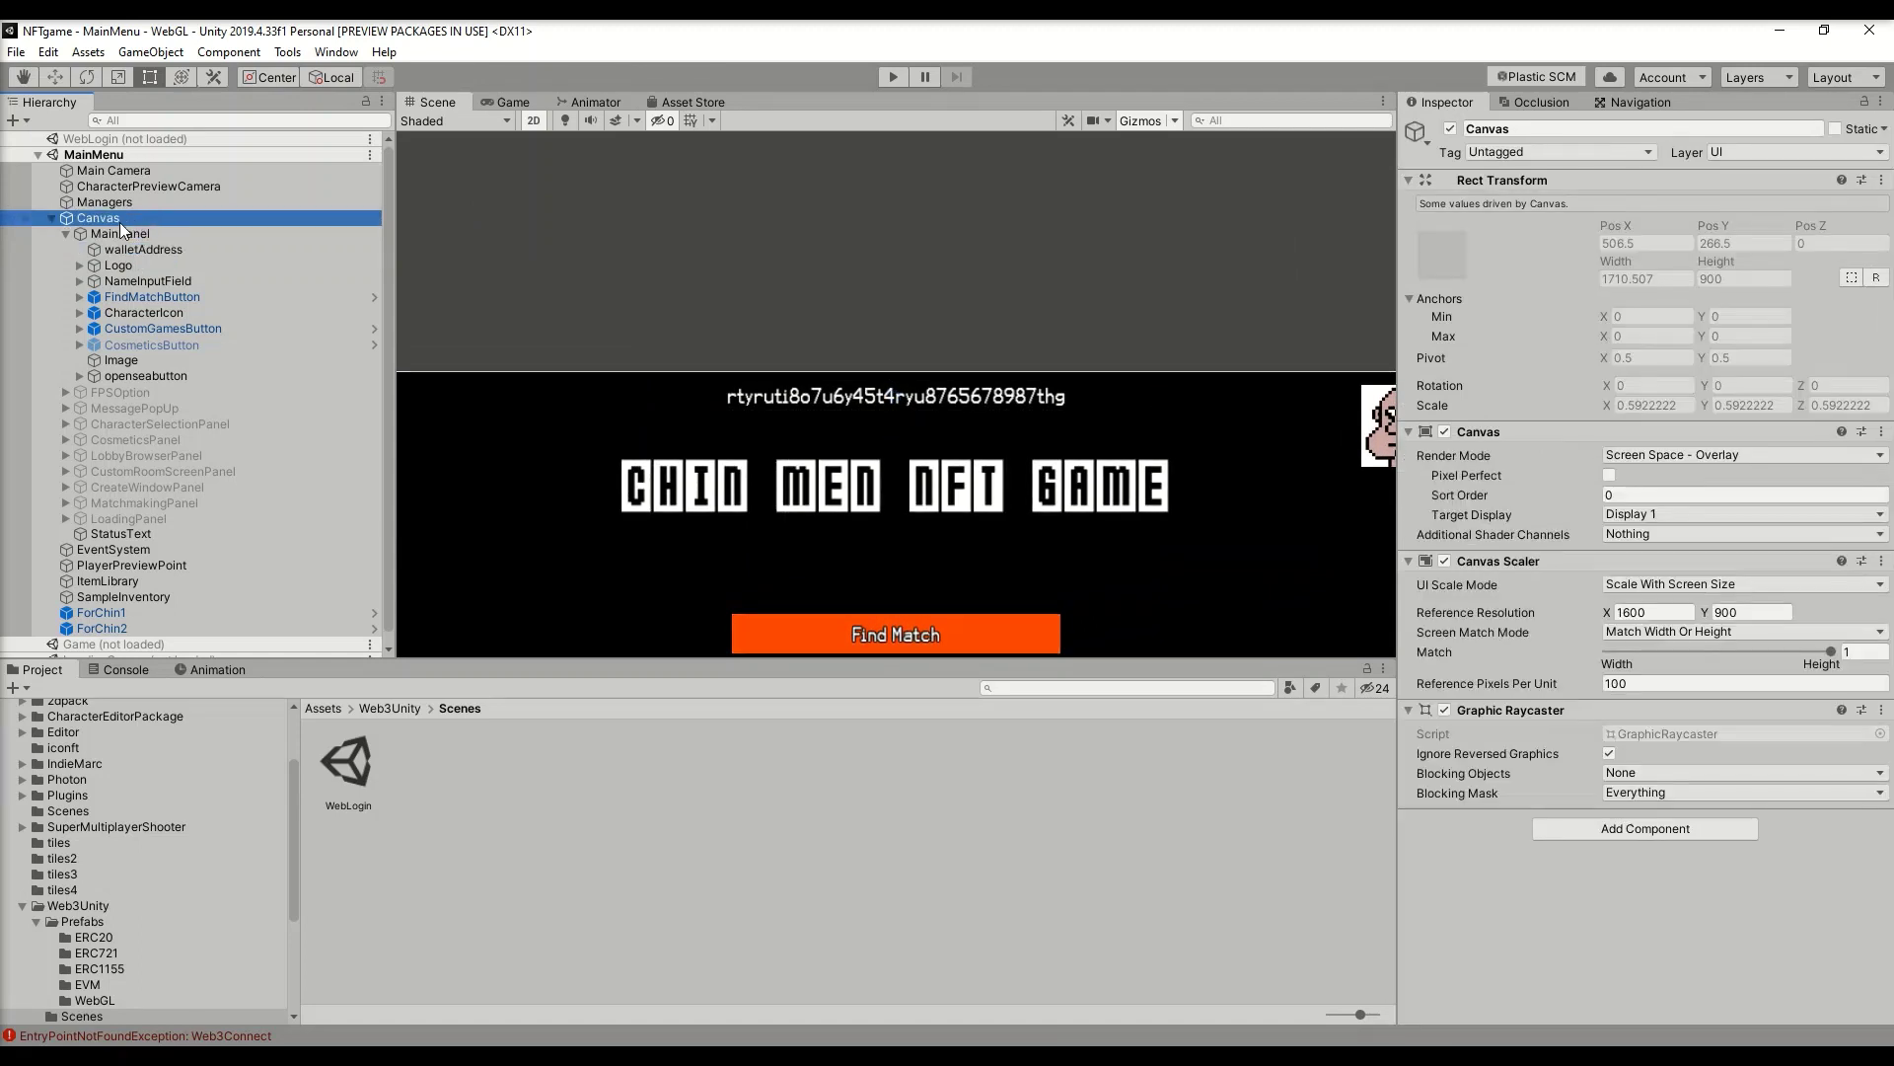
pyautogui.click(136, 252)
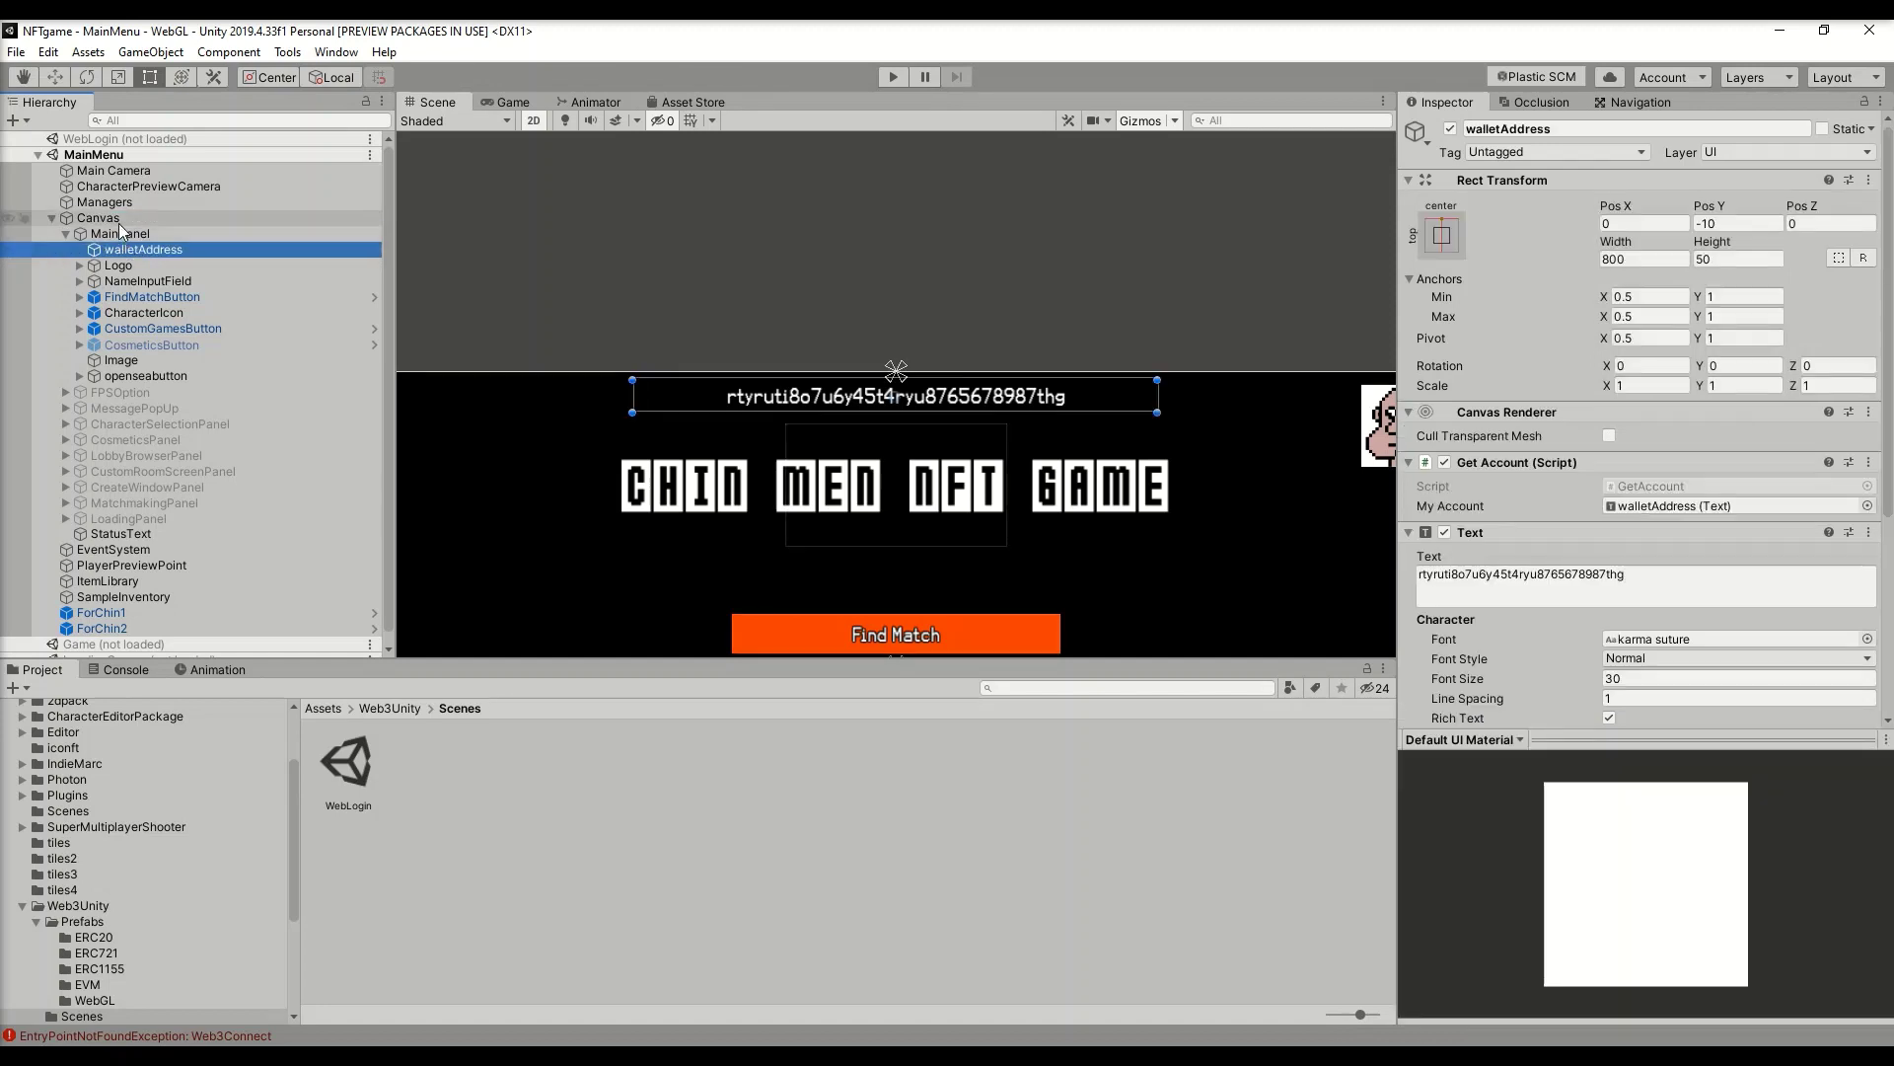
pyautogui.click(122, 219)
pyautogui.rightClick(110, 219)
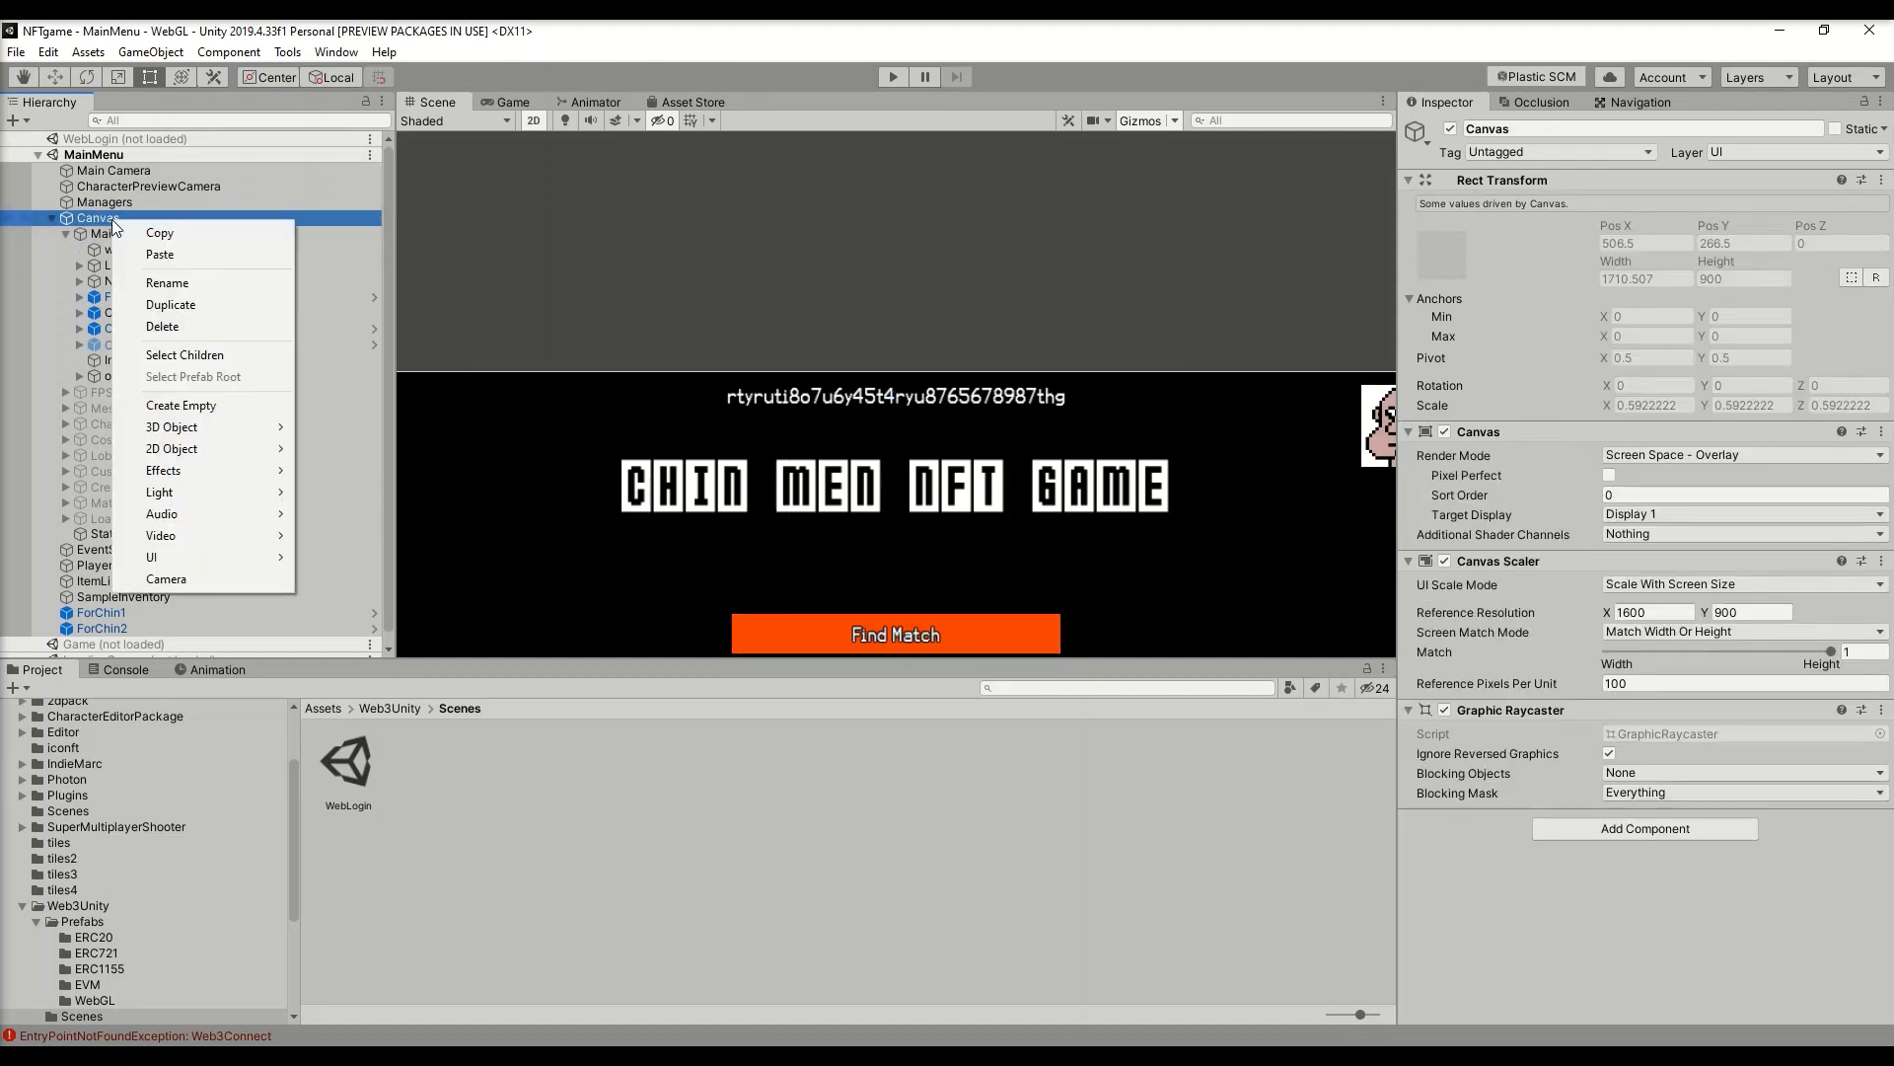
pyautogui.moveTo(229, 557)
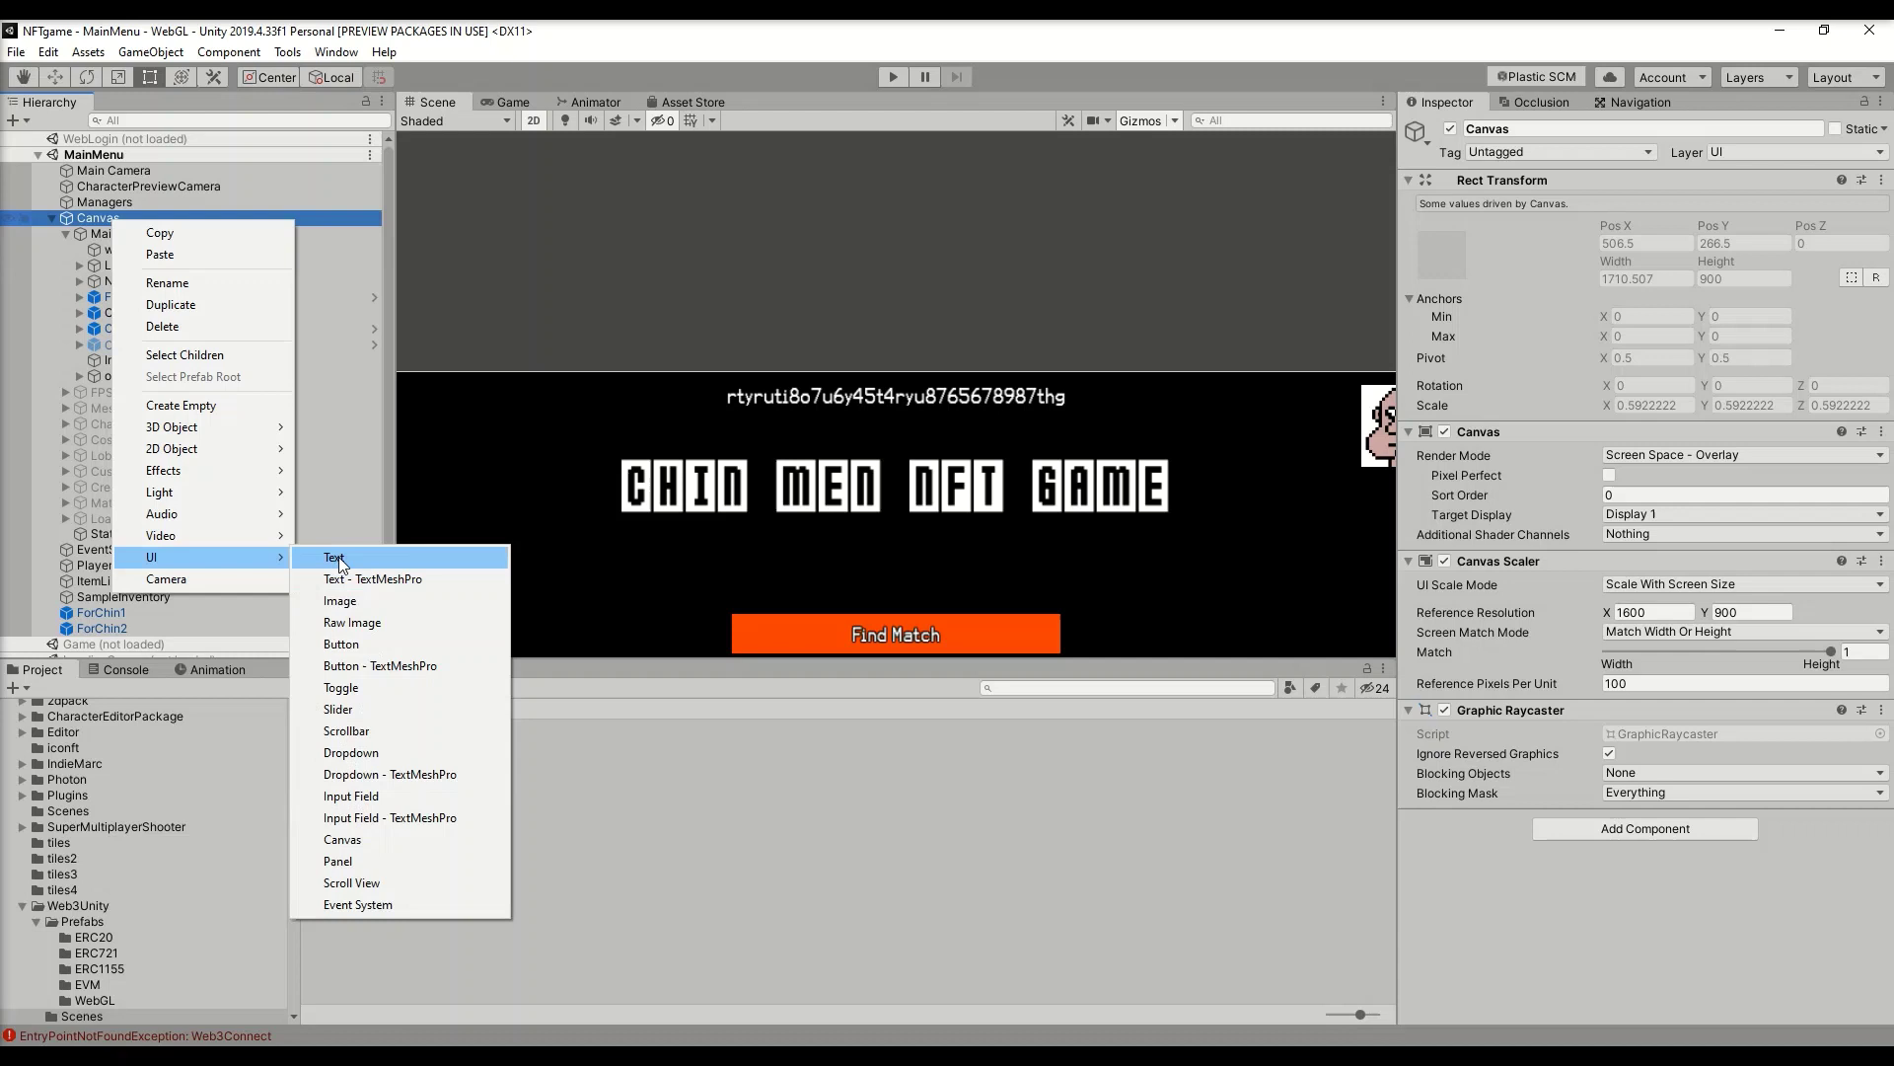
pyautogui.click(150, 215)
# - Rename the walletAddress object to 'text' in the Inspector
pyautogui.click(154, 250)
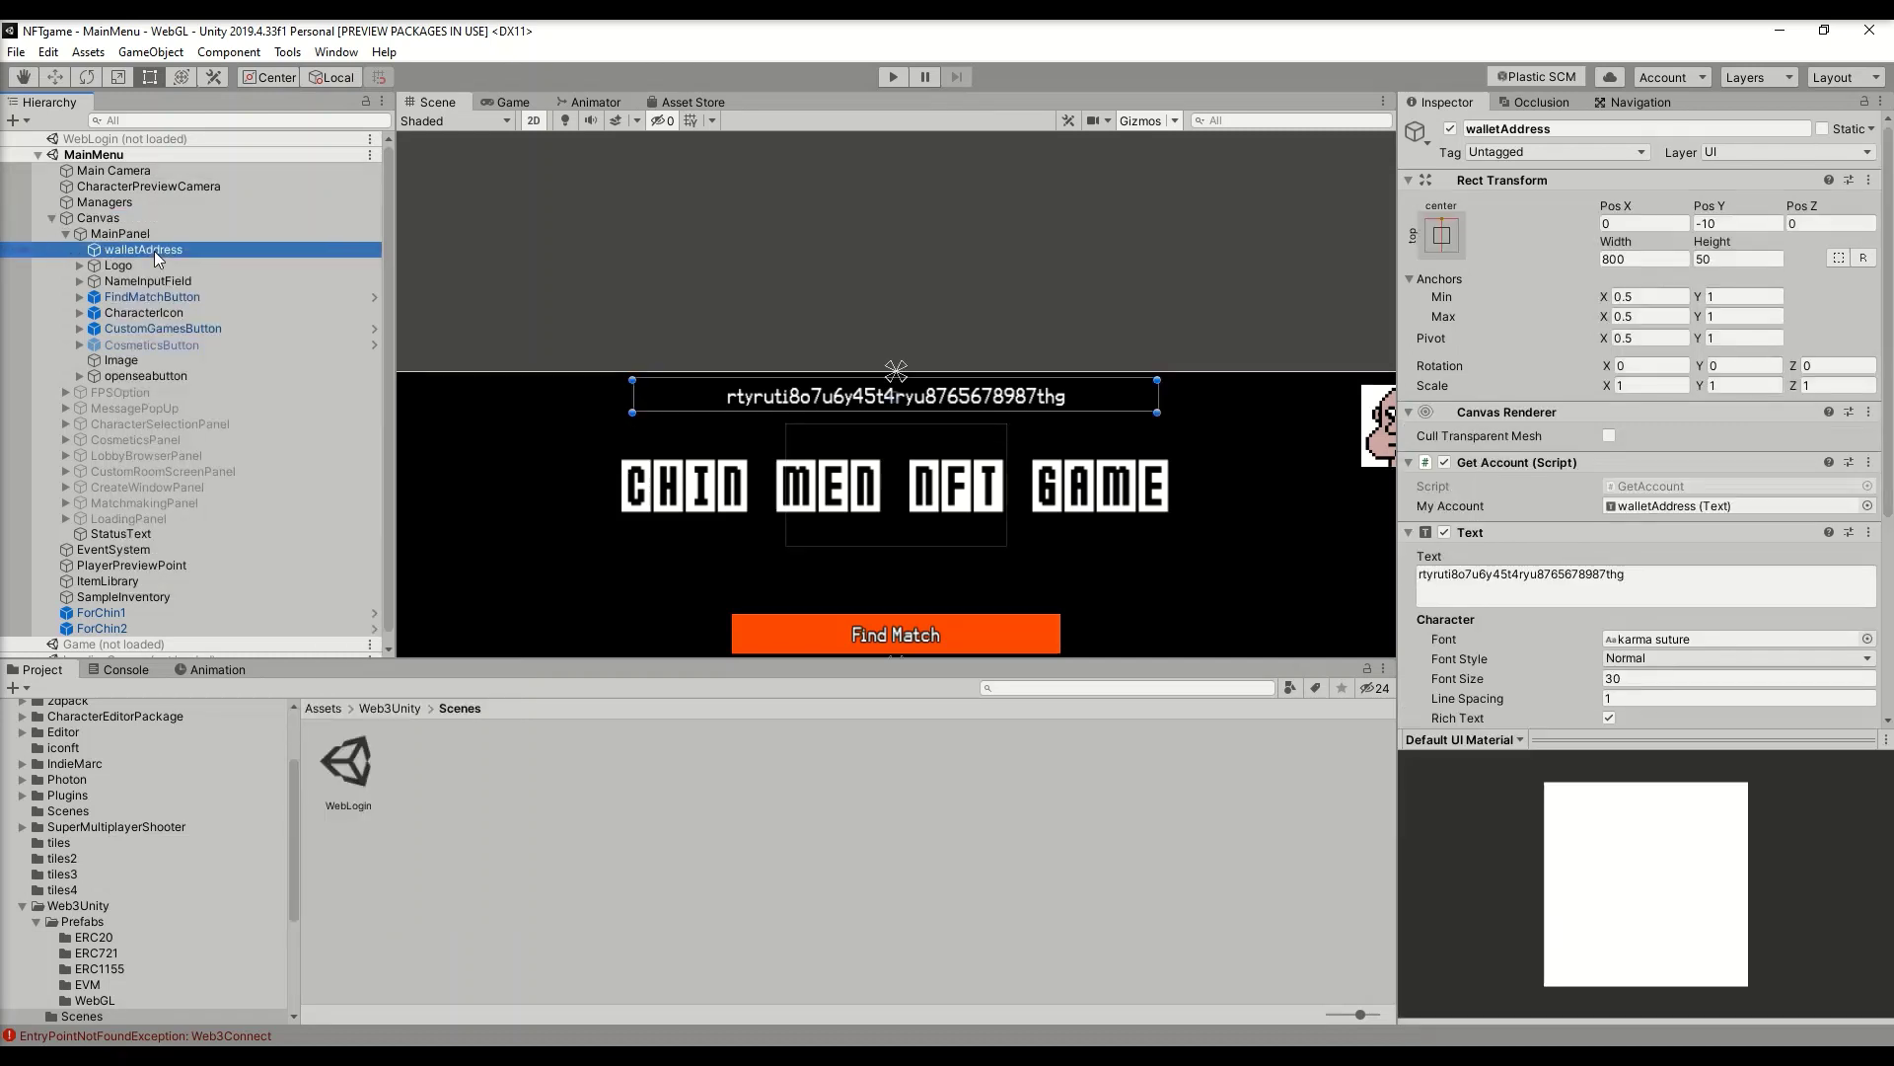
pyautogui.click(1589, 131)
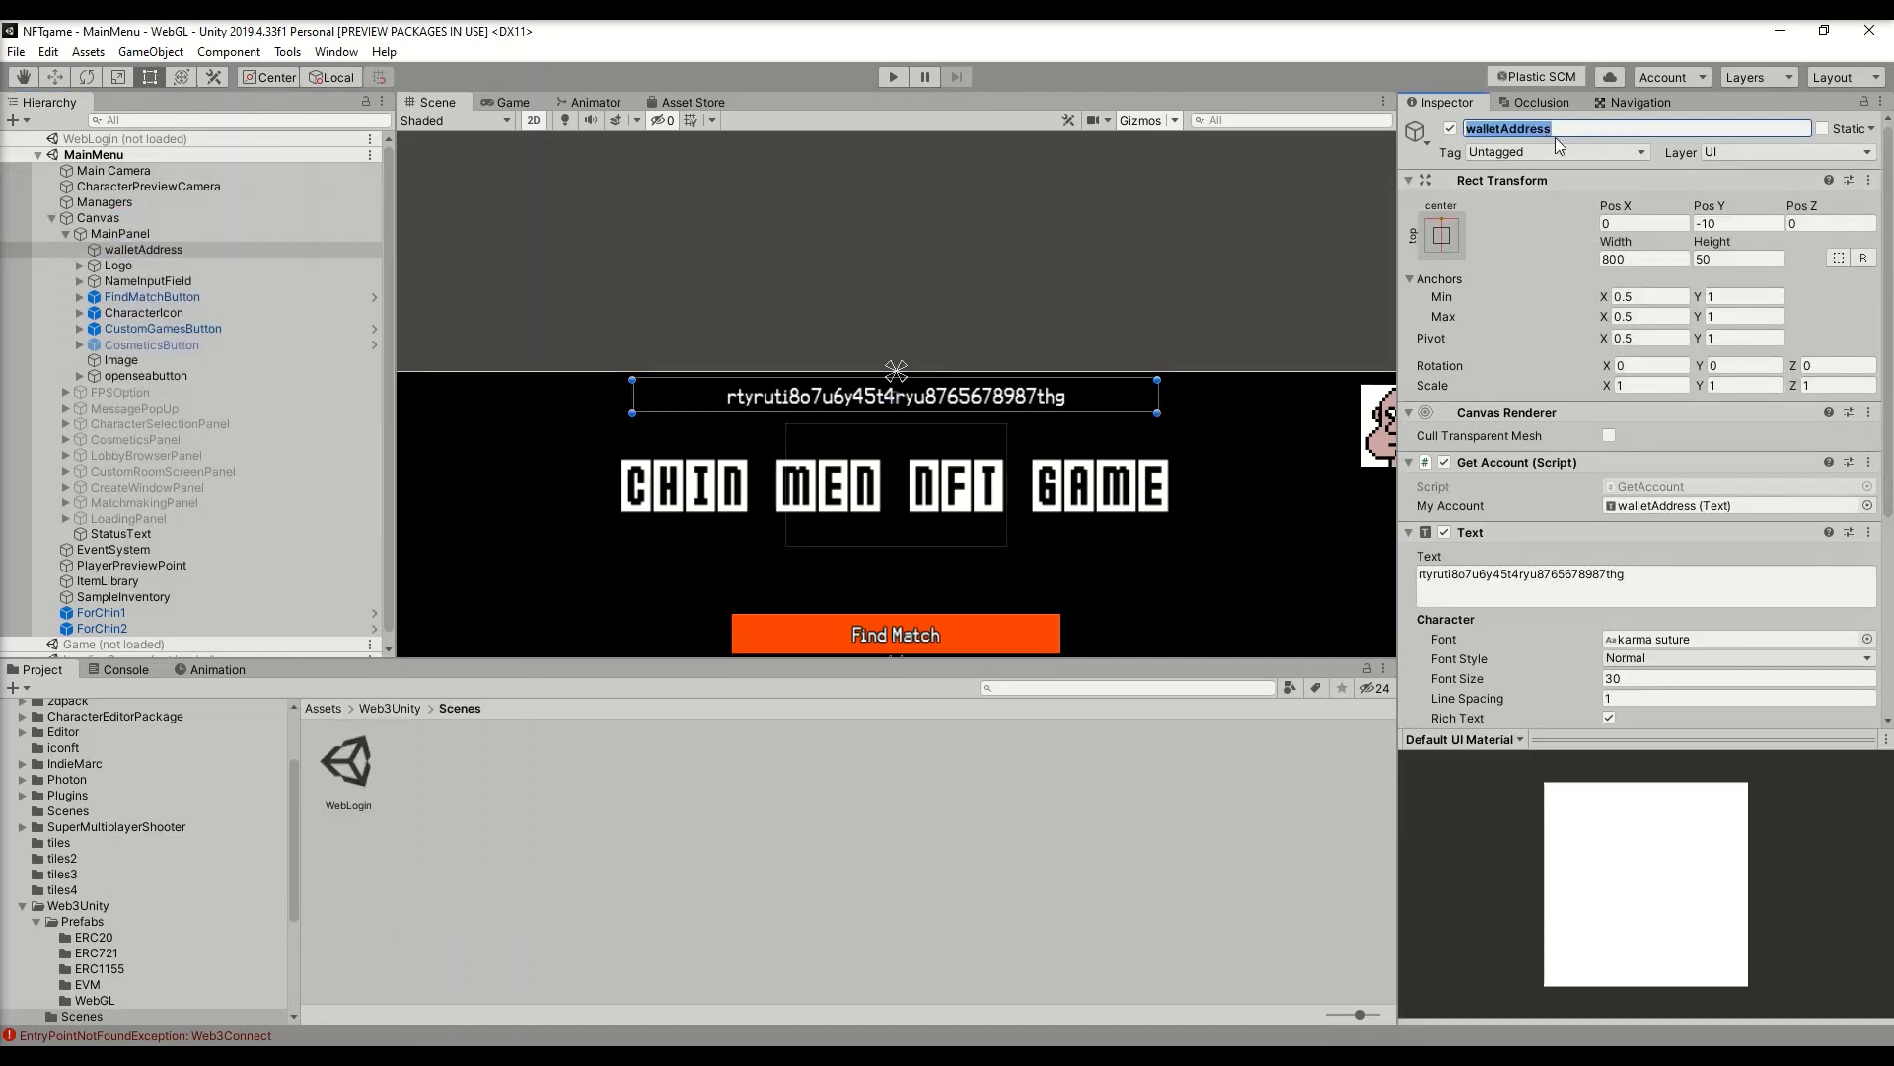
pyautogui.write('text')
pyautogui.press('Return')
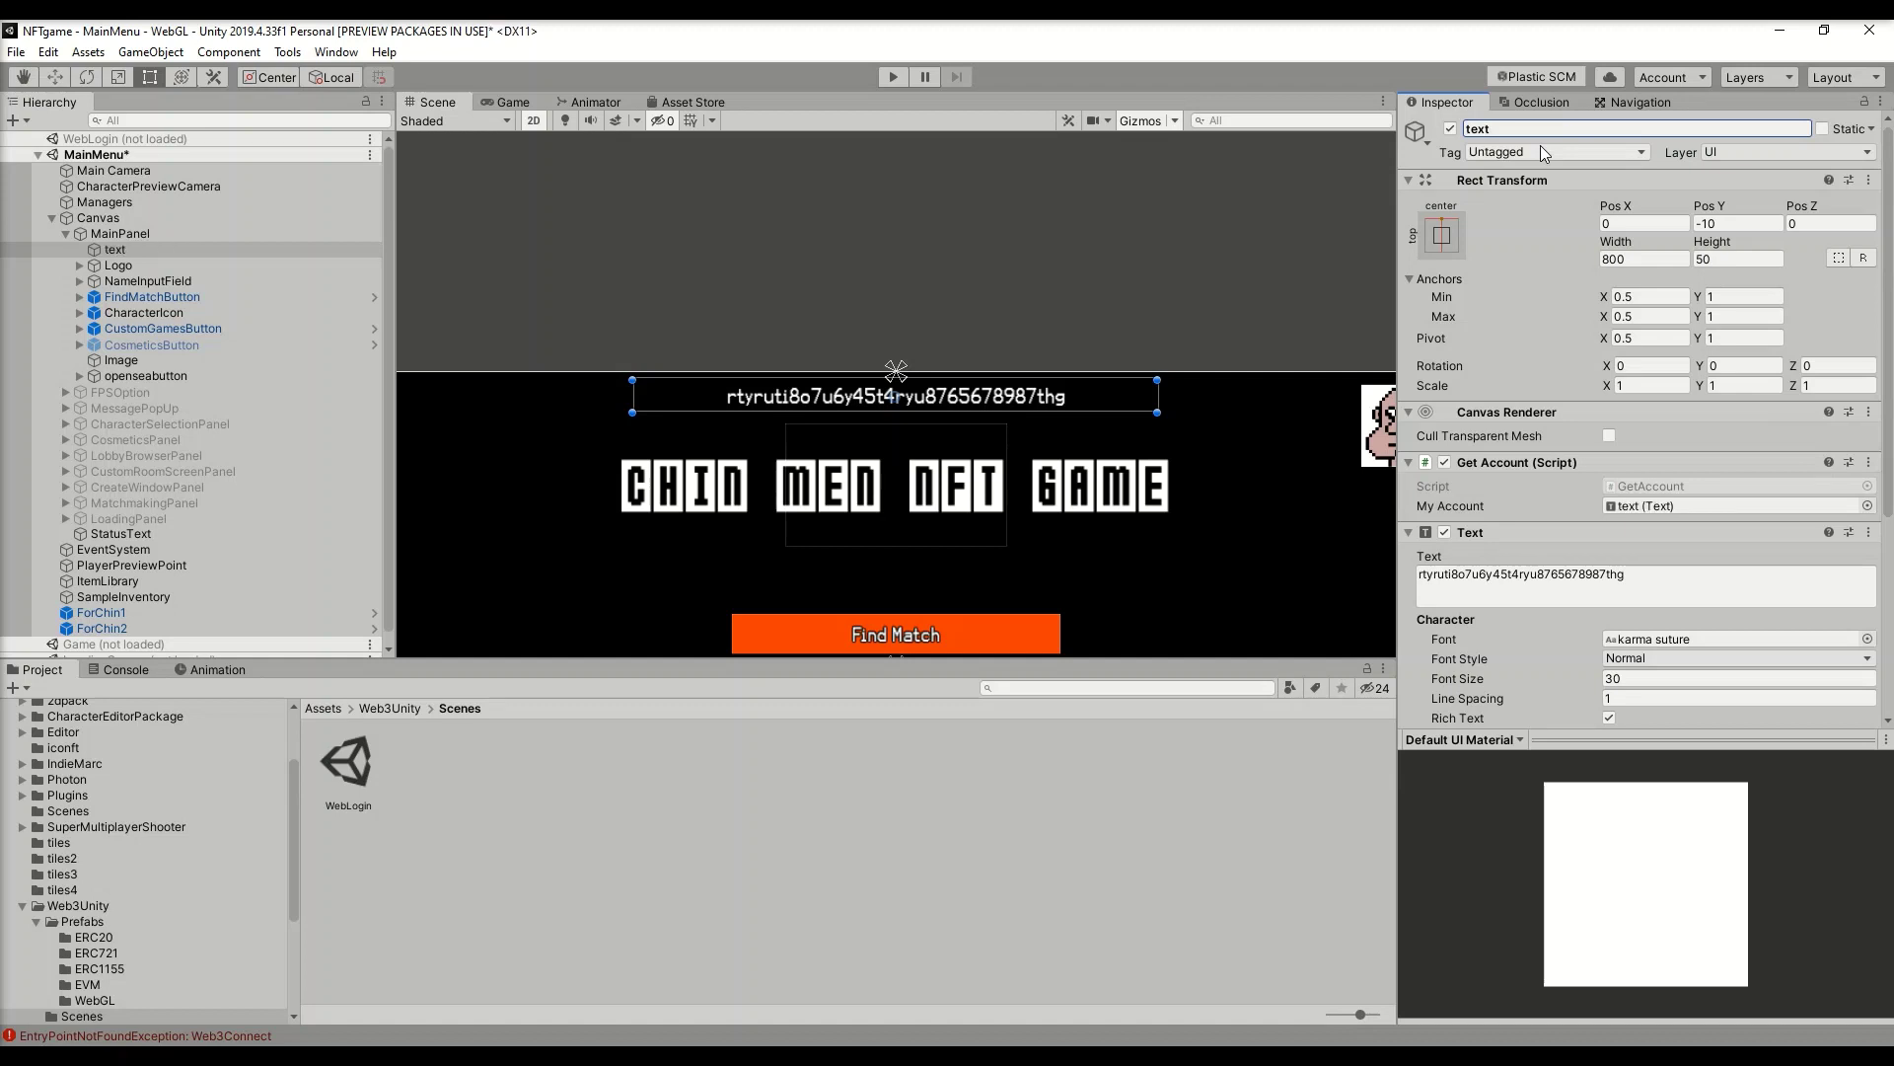
pyautogui.scroll(-5, 1632, 355)
pyautogui.scroll(3, 1576, 314)
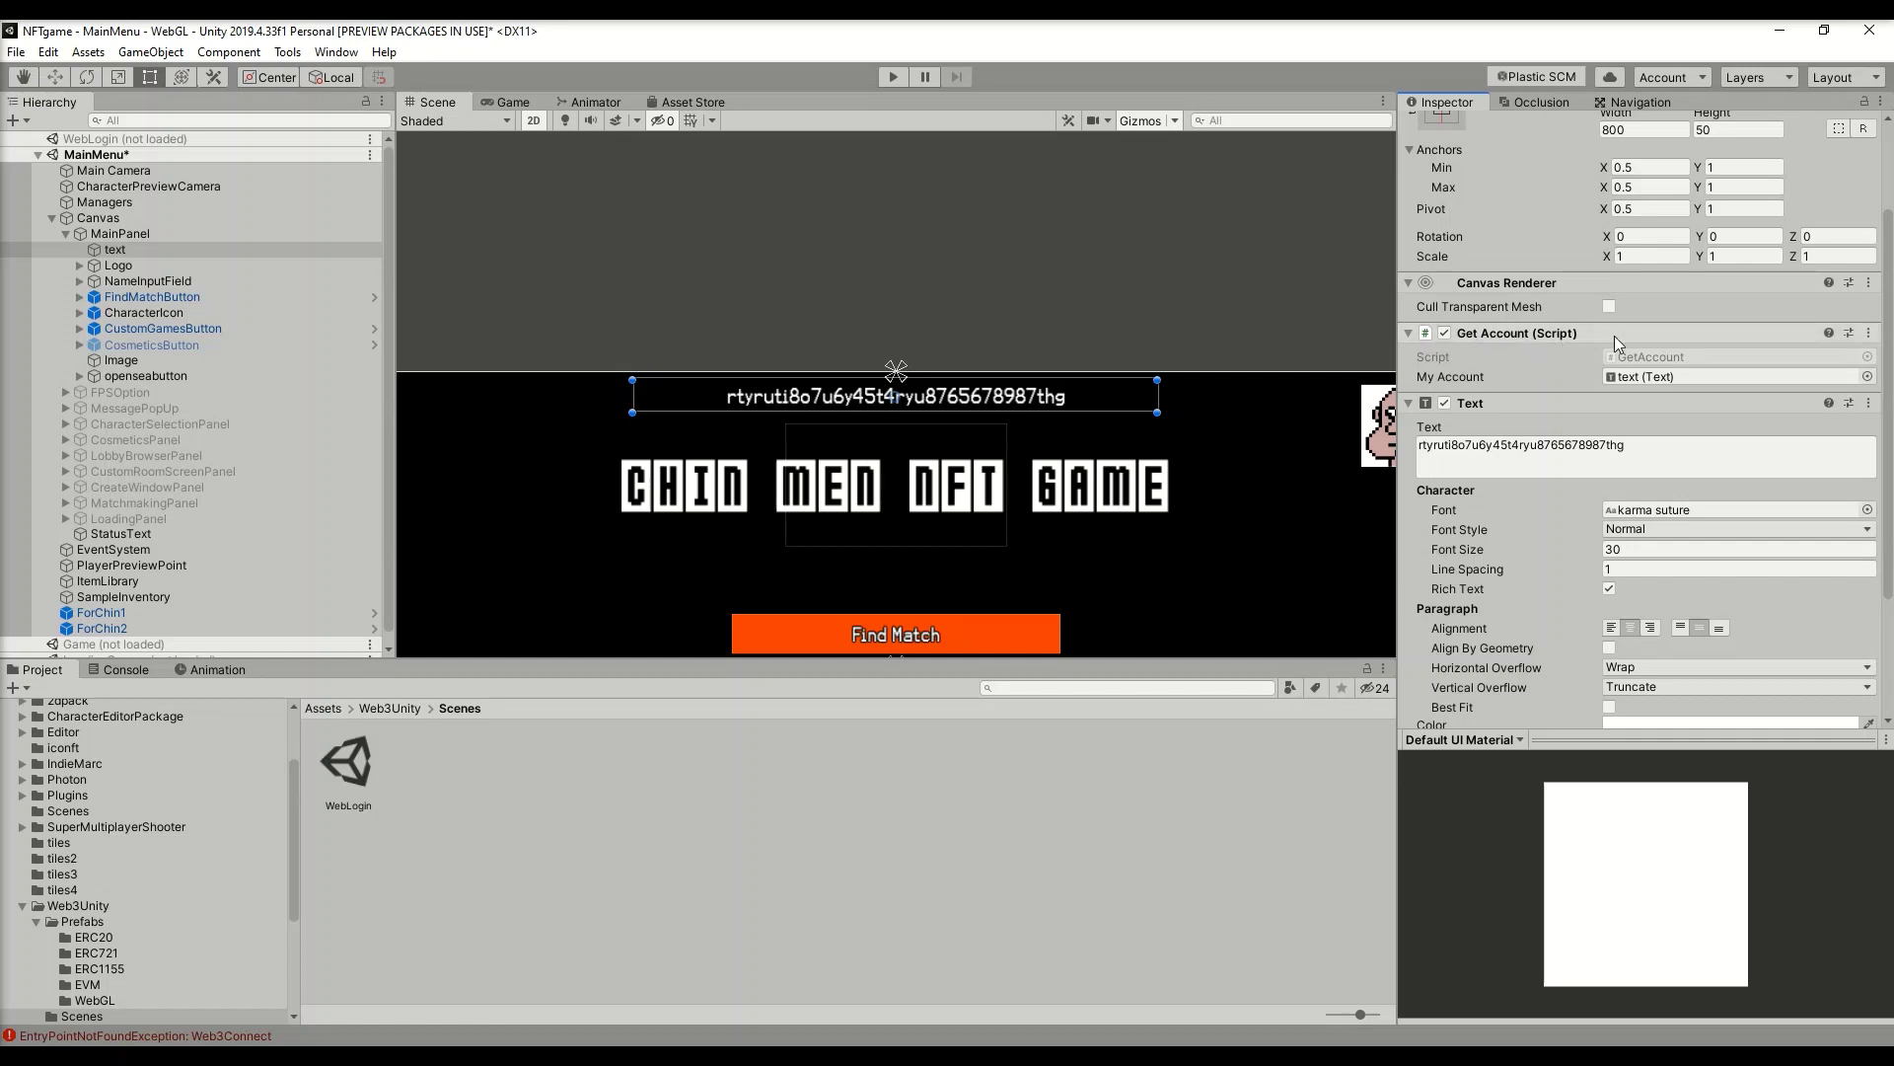
# - Open GetAccount.cs in Visual Studio, select its myAccount.text line, and save the file
pyautogui.doubleClick(1679, 357)
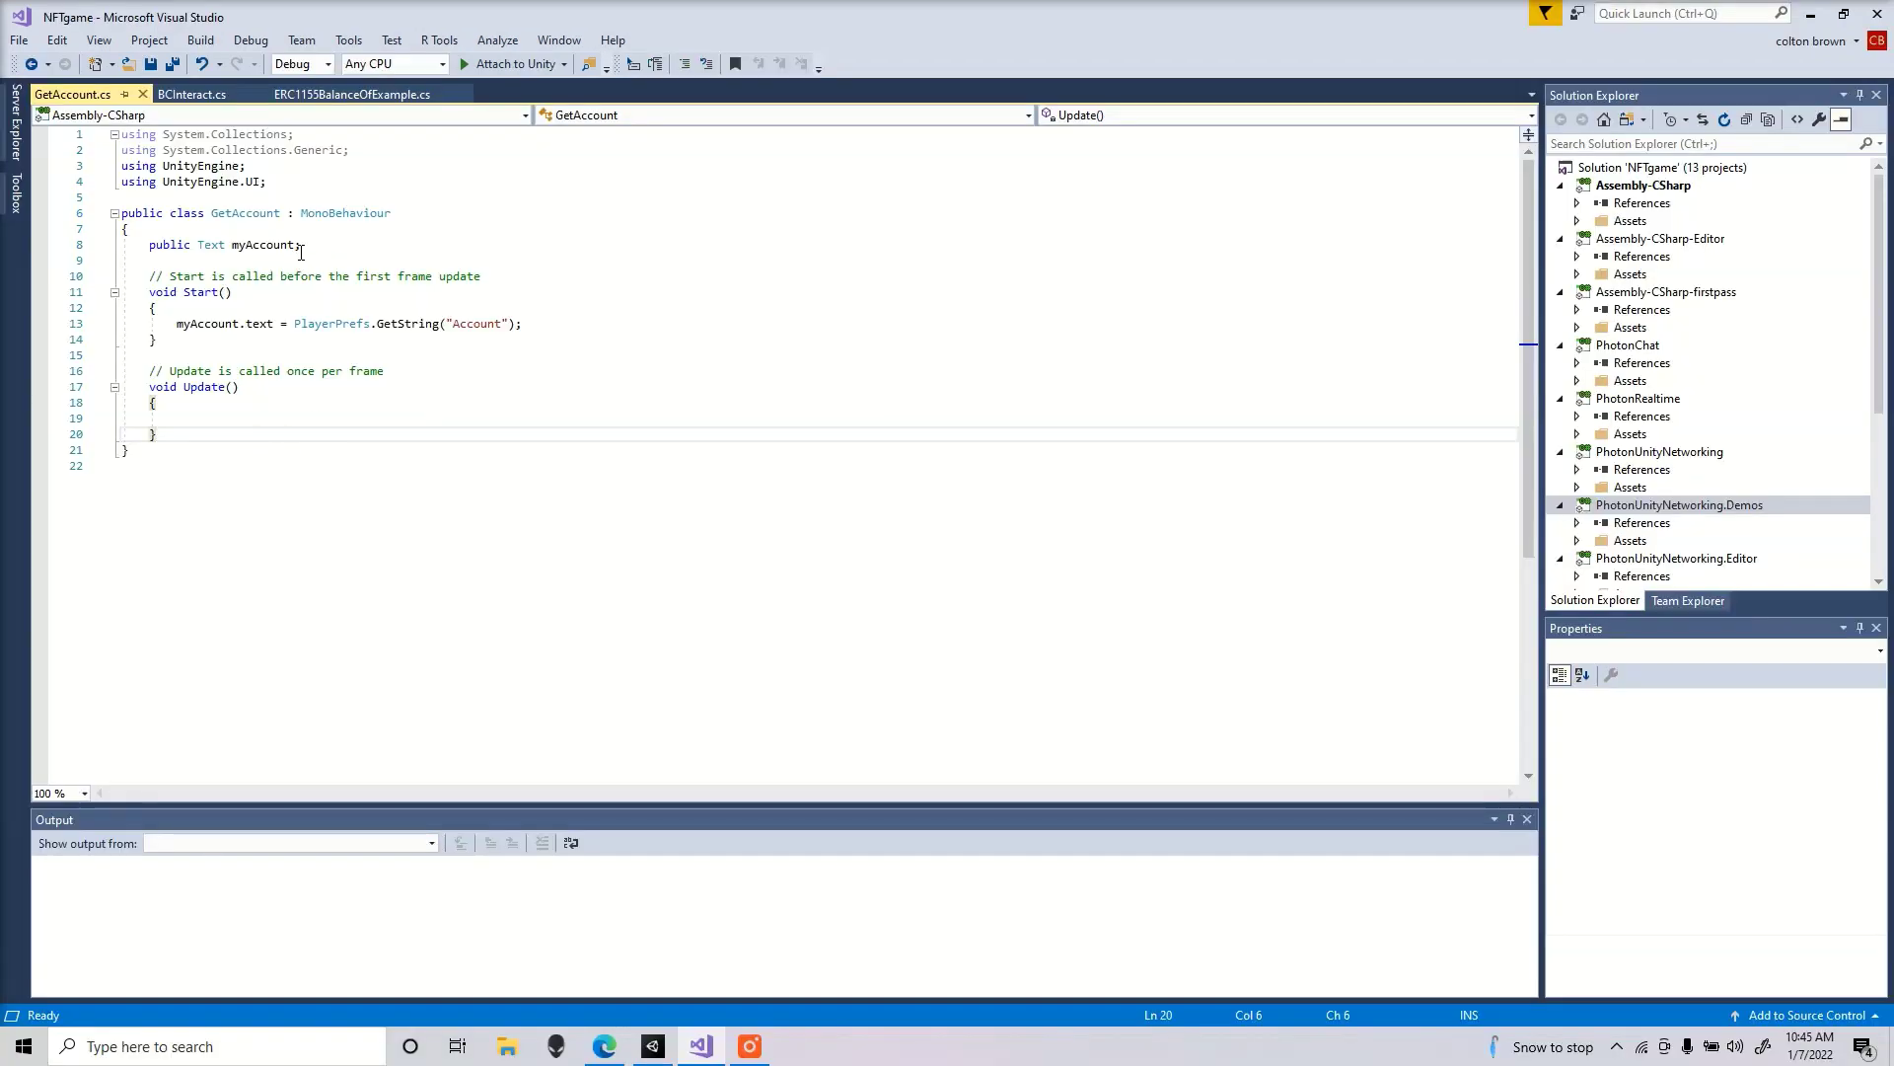
pyautogui.click(336, 393)
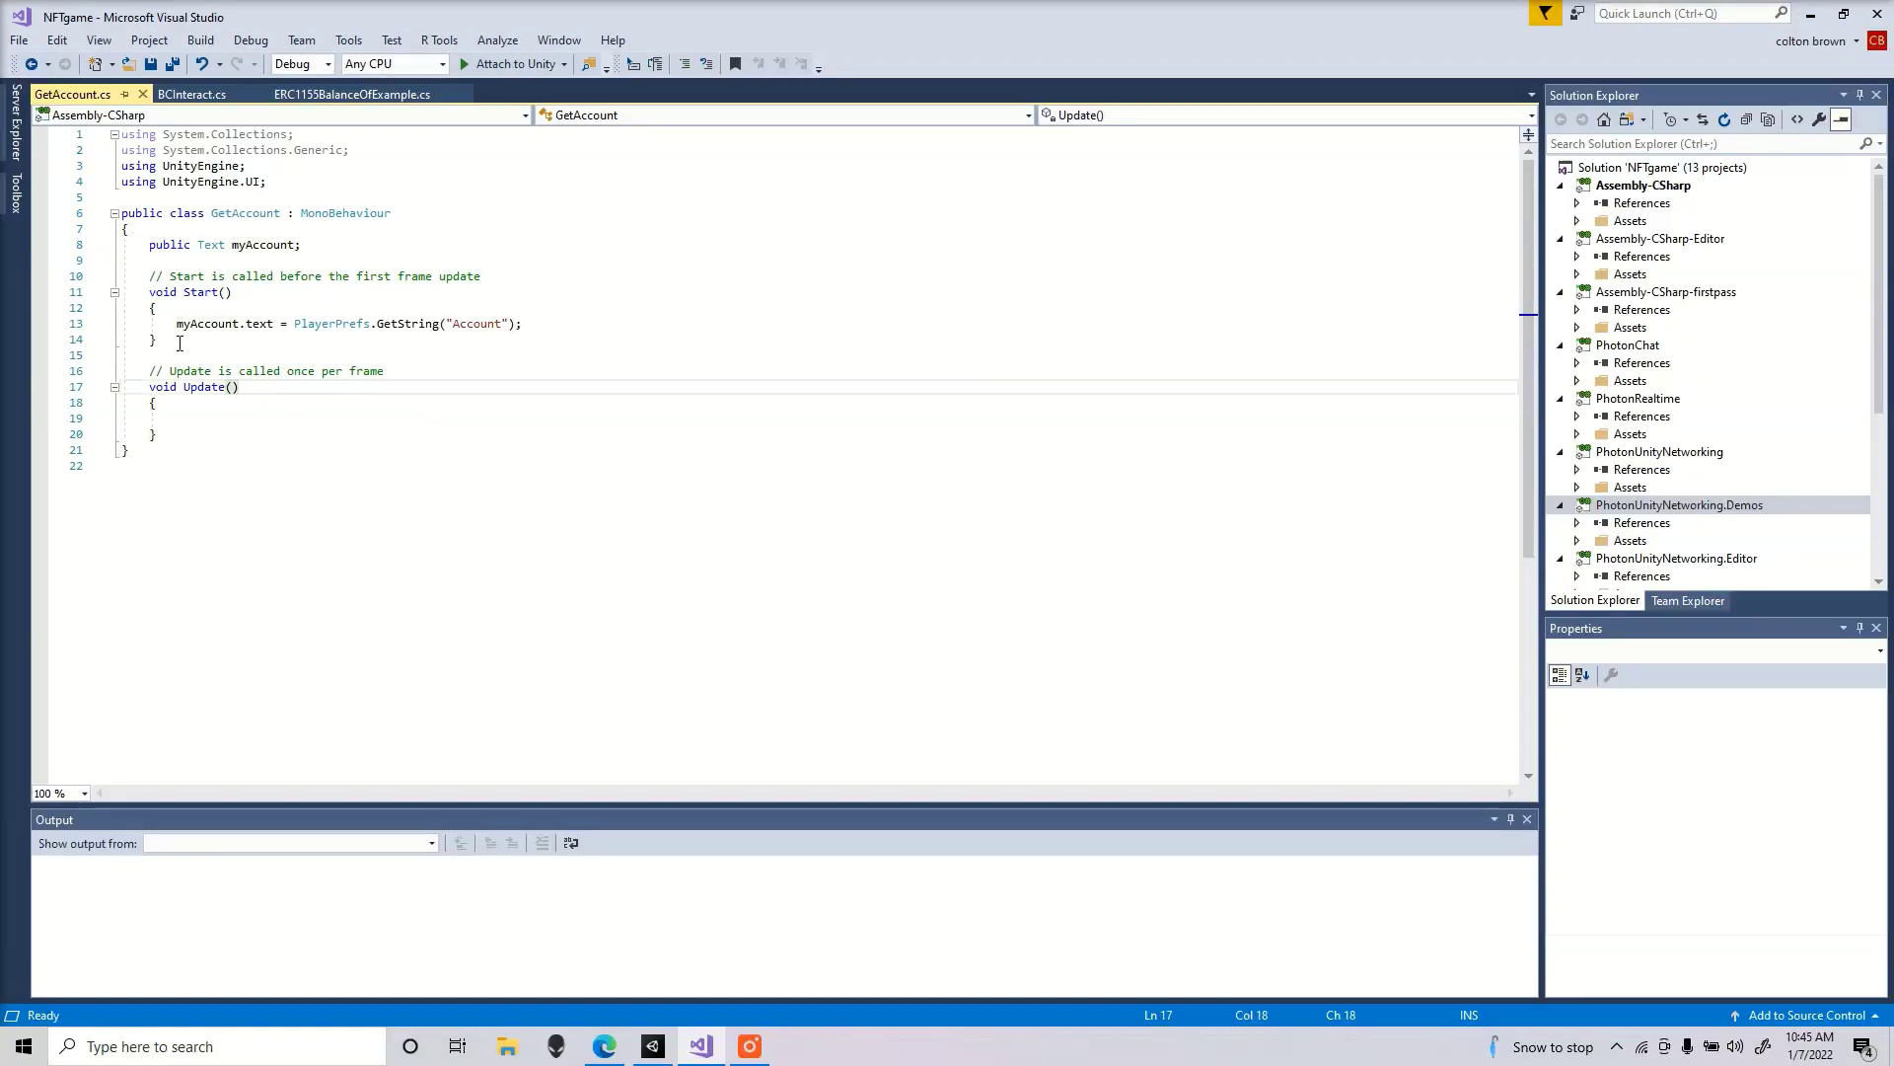
pyautogui.moveTo(177, 322); pyautogui.dragTo(542, 322)
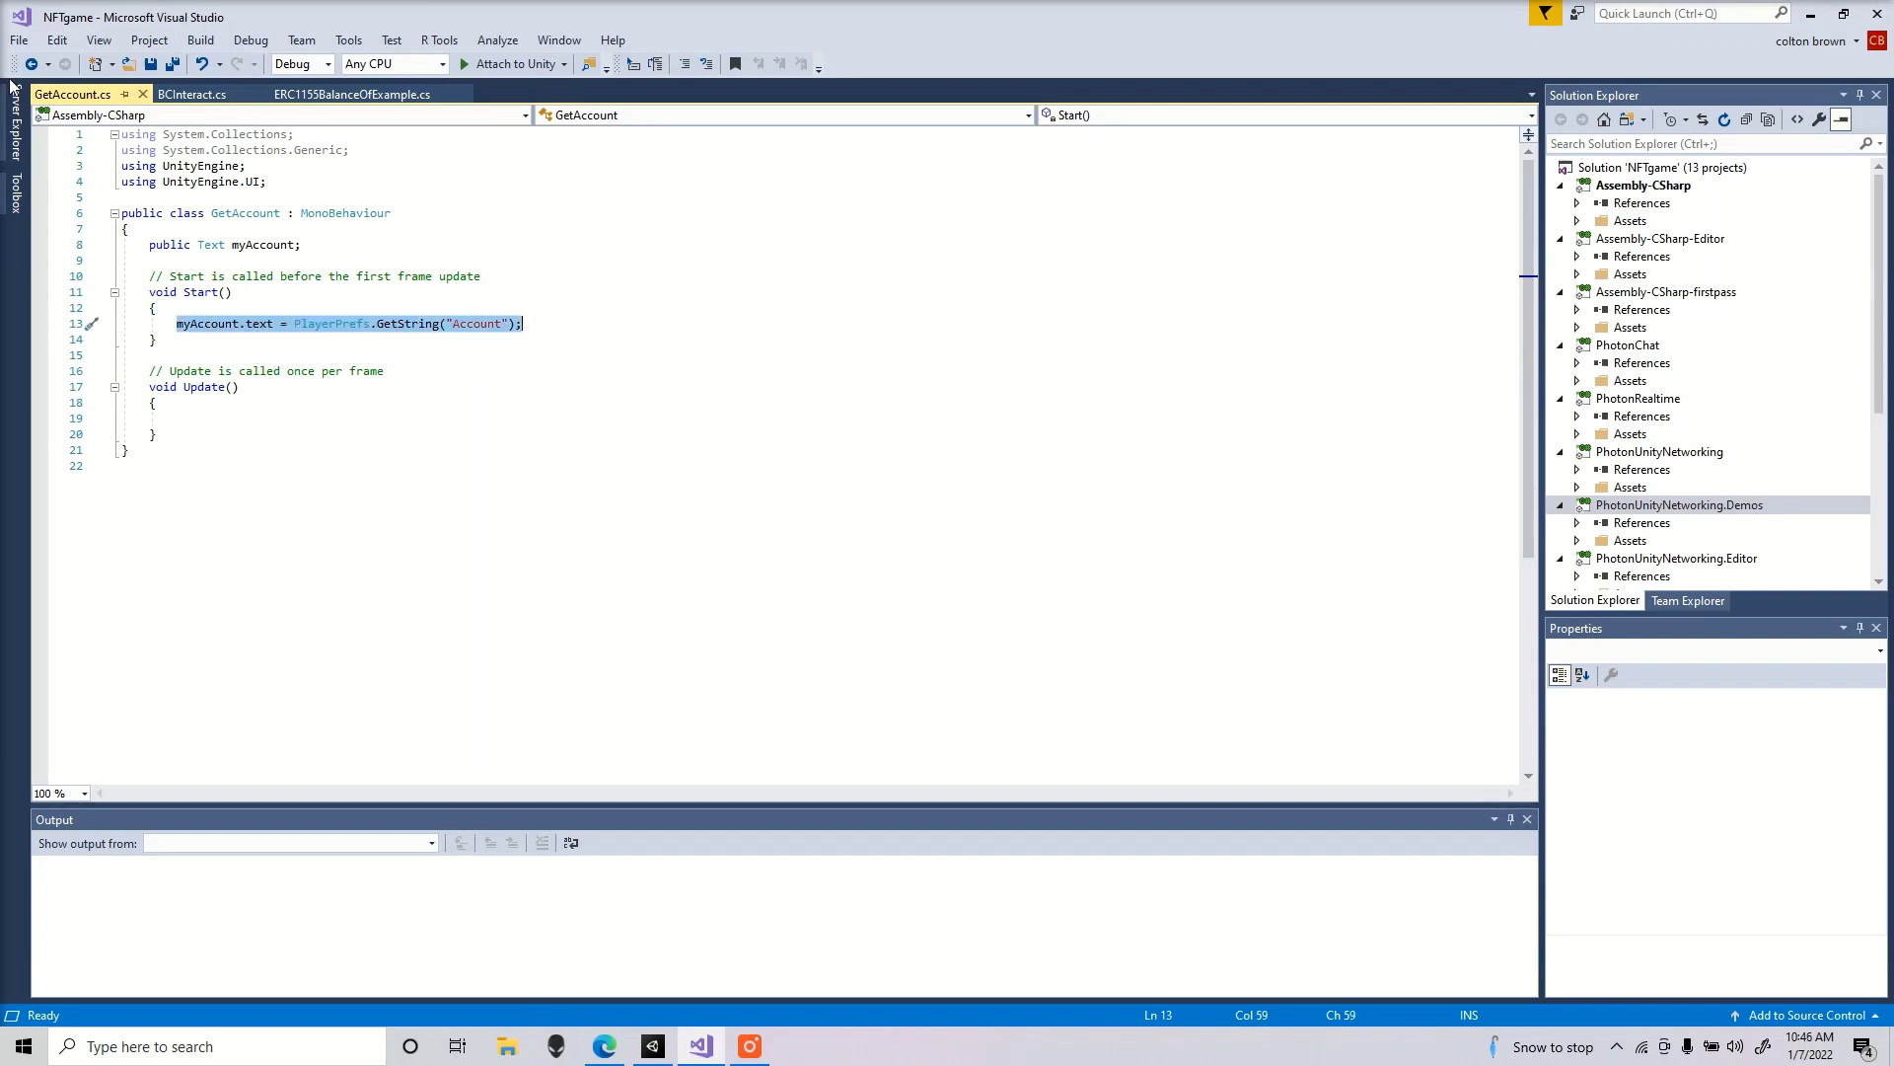
pyautogui.click(18, 40)
pyautogui.click(65, 259)
# - Back in Unity, attach the GetAccount script from Assets to the walletAddress text object
pyautogui.click(652, 1046)
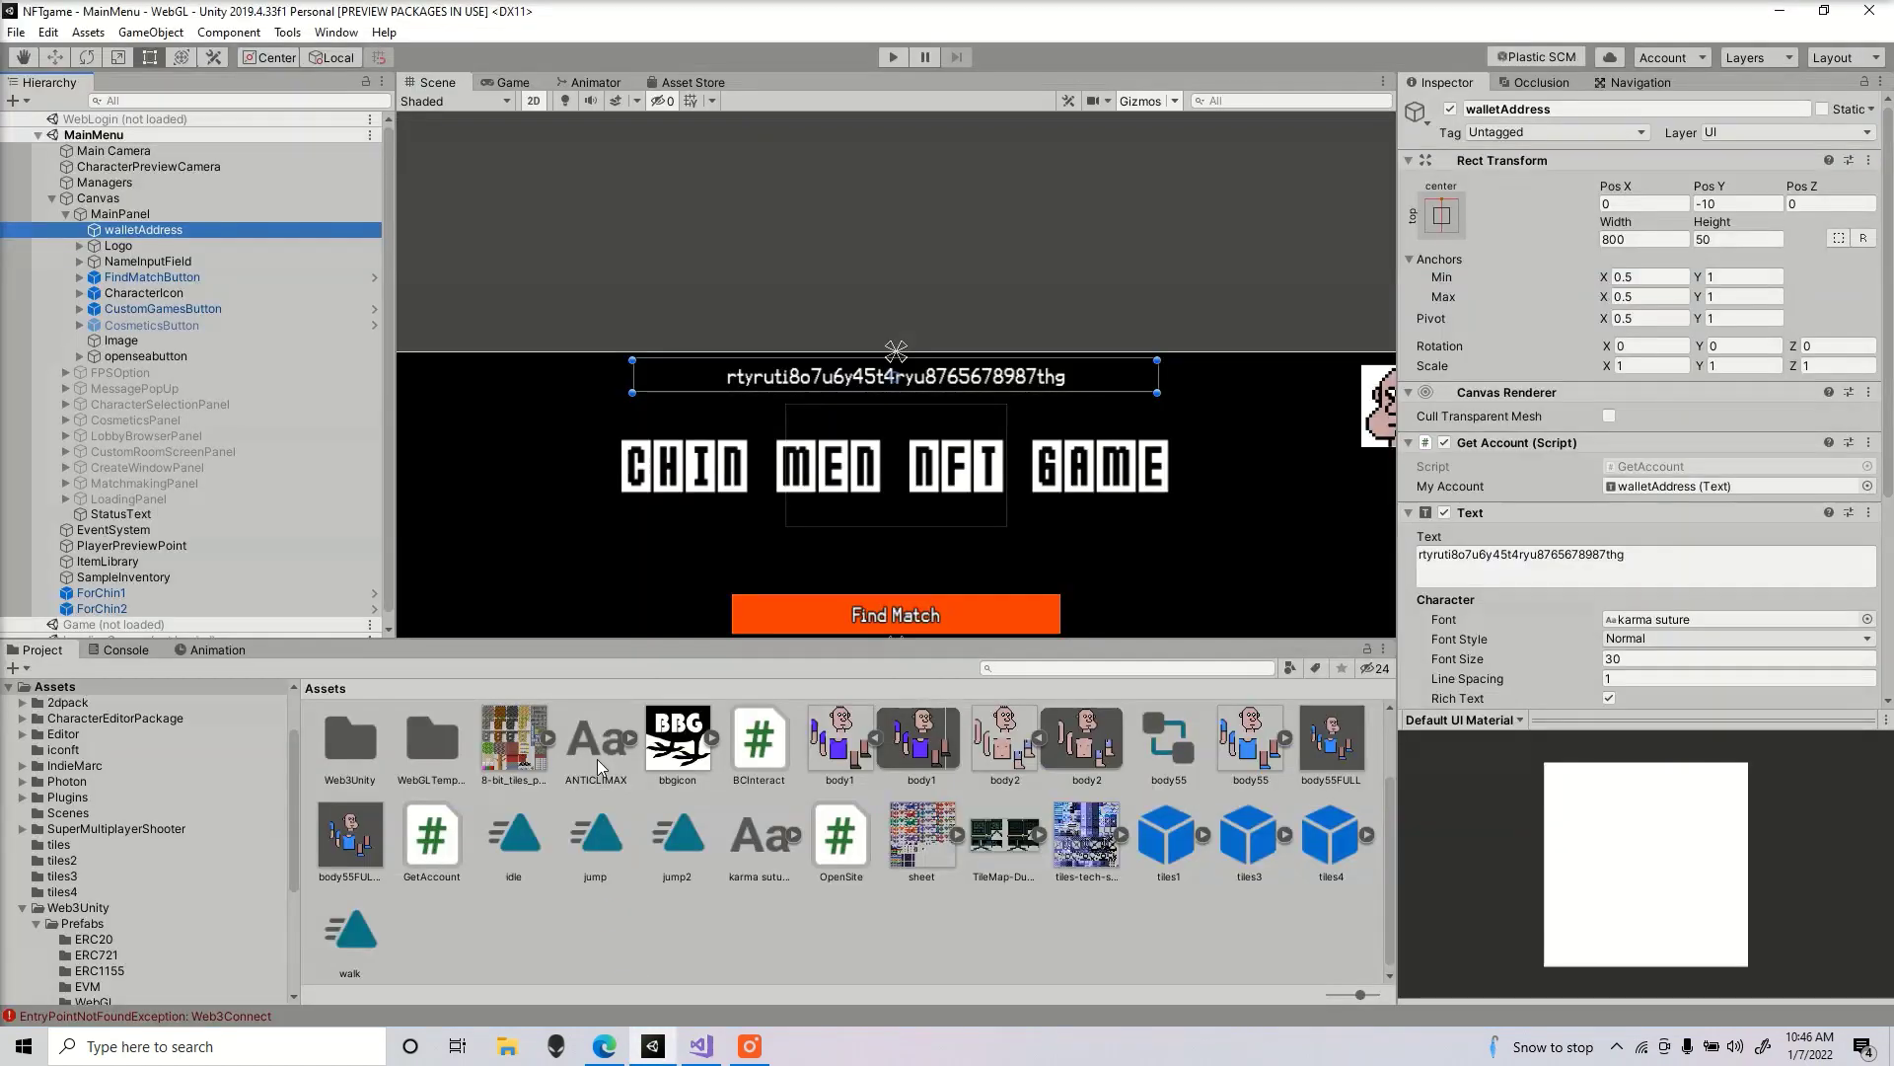
pyautogui.click(180, 219)
pyautogui.click(179, 229)
pyautogui.moveTo(452, 856); pyautogui.dragTo(237, 237)
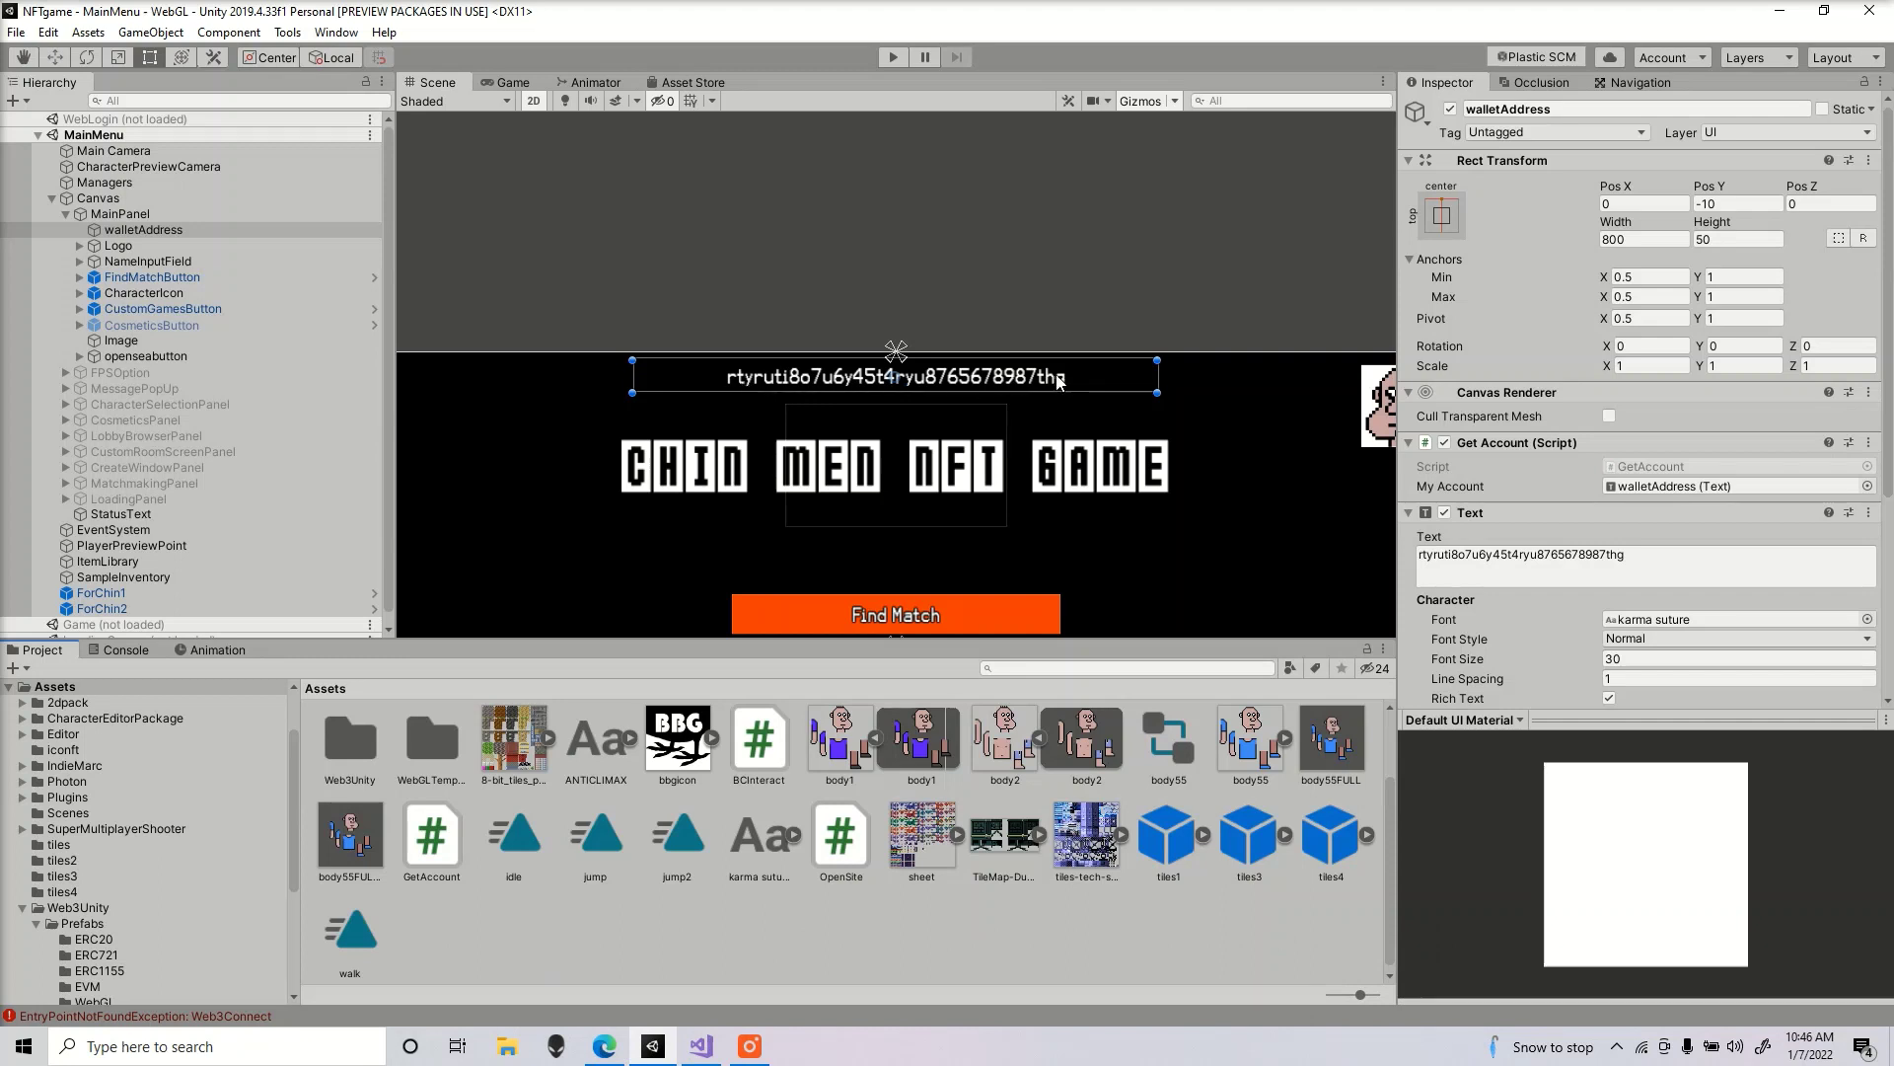
pyautogui.click(163, 198)
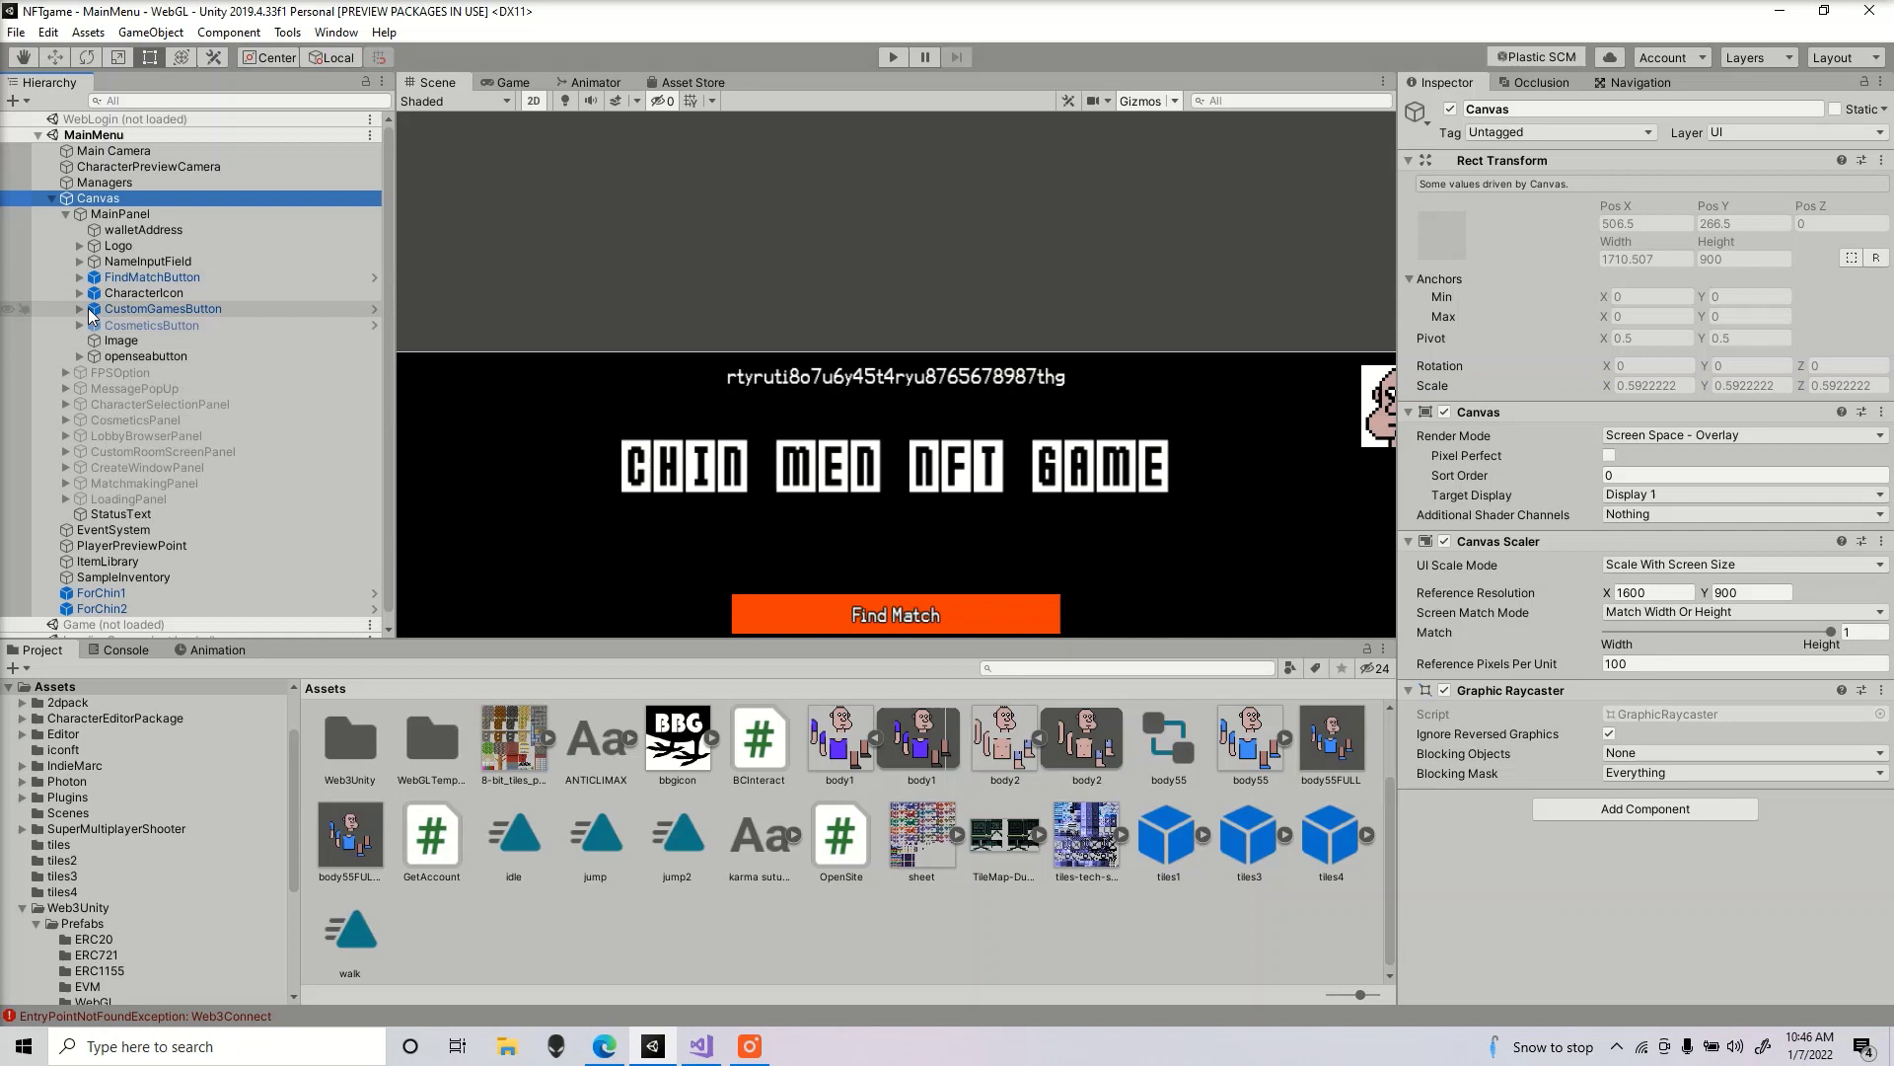
# - Activate CharacterSelectionPanel and expand it to show its children
pyautogui.click(95, 404)
pyautogui.rightClick(96, 404)
pyautogui.click(95, 406)
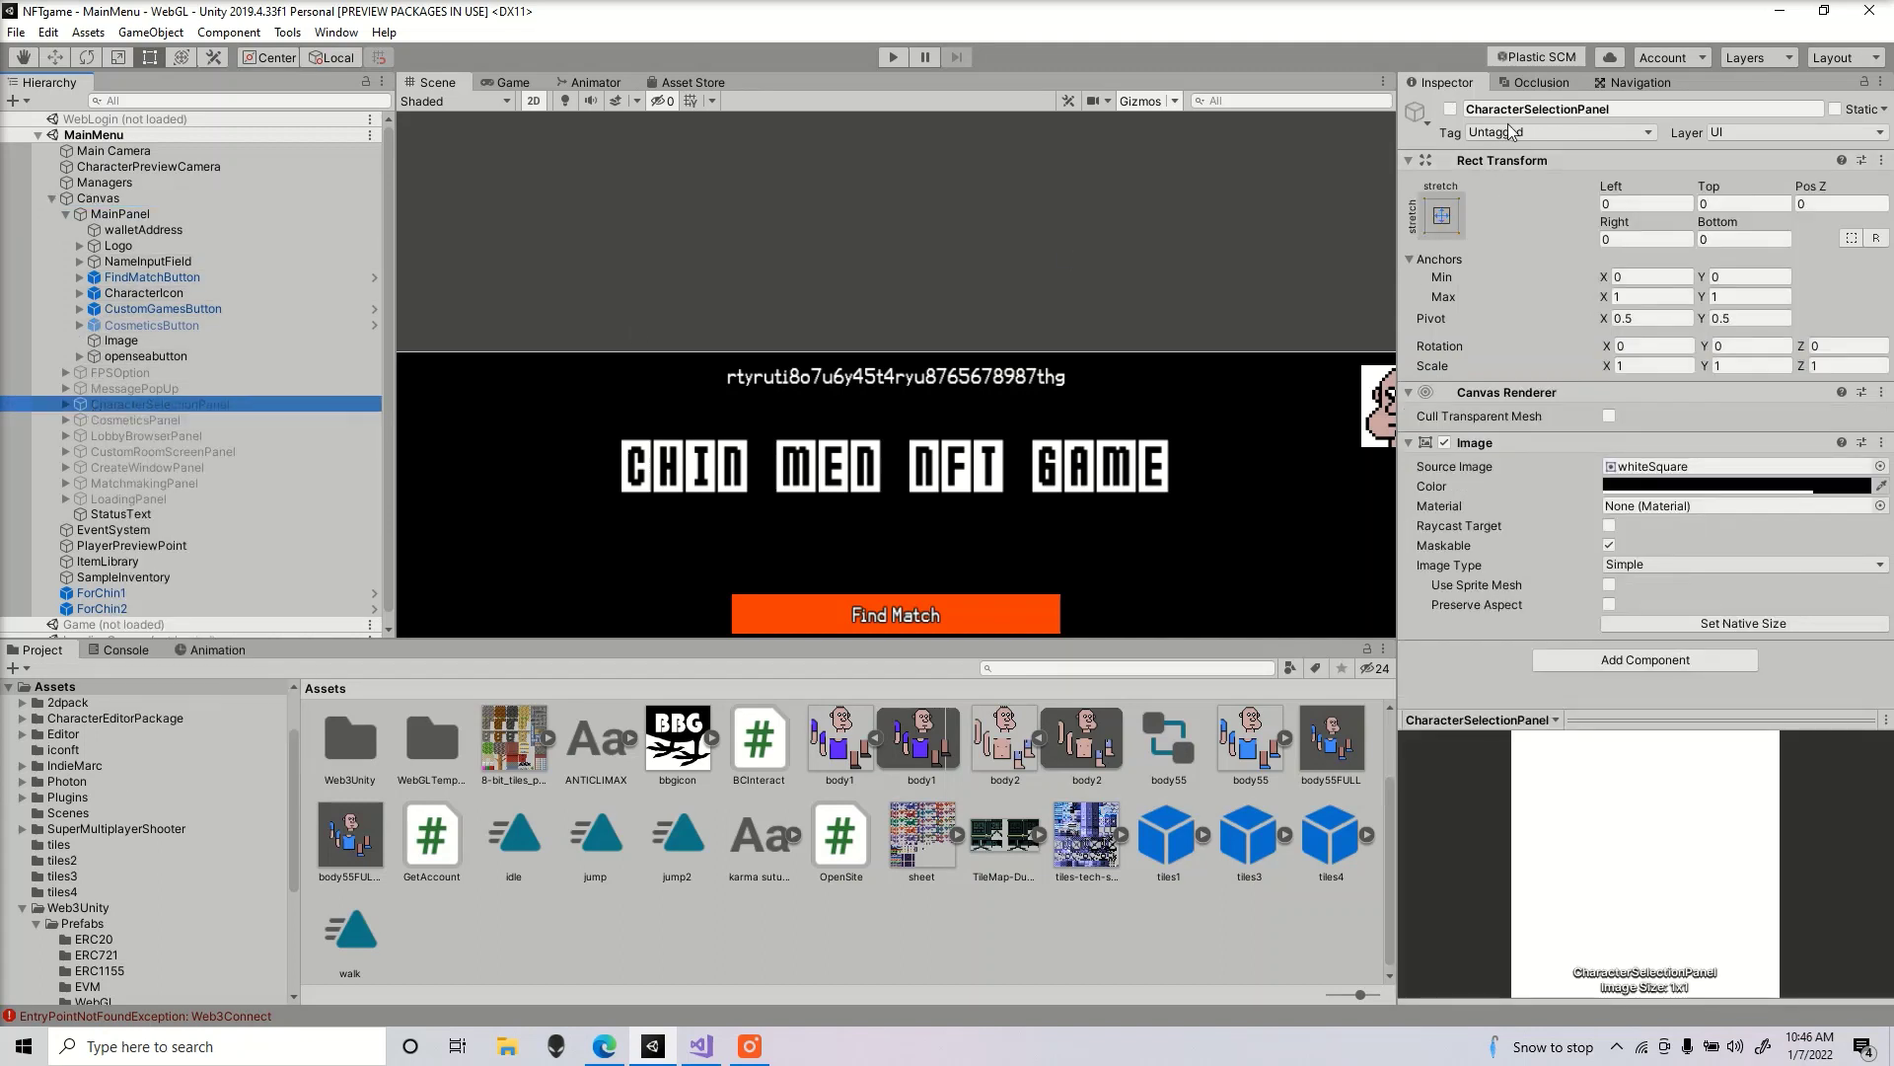
pyautogui.click(1450, 108)
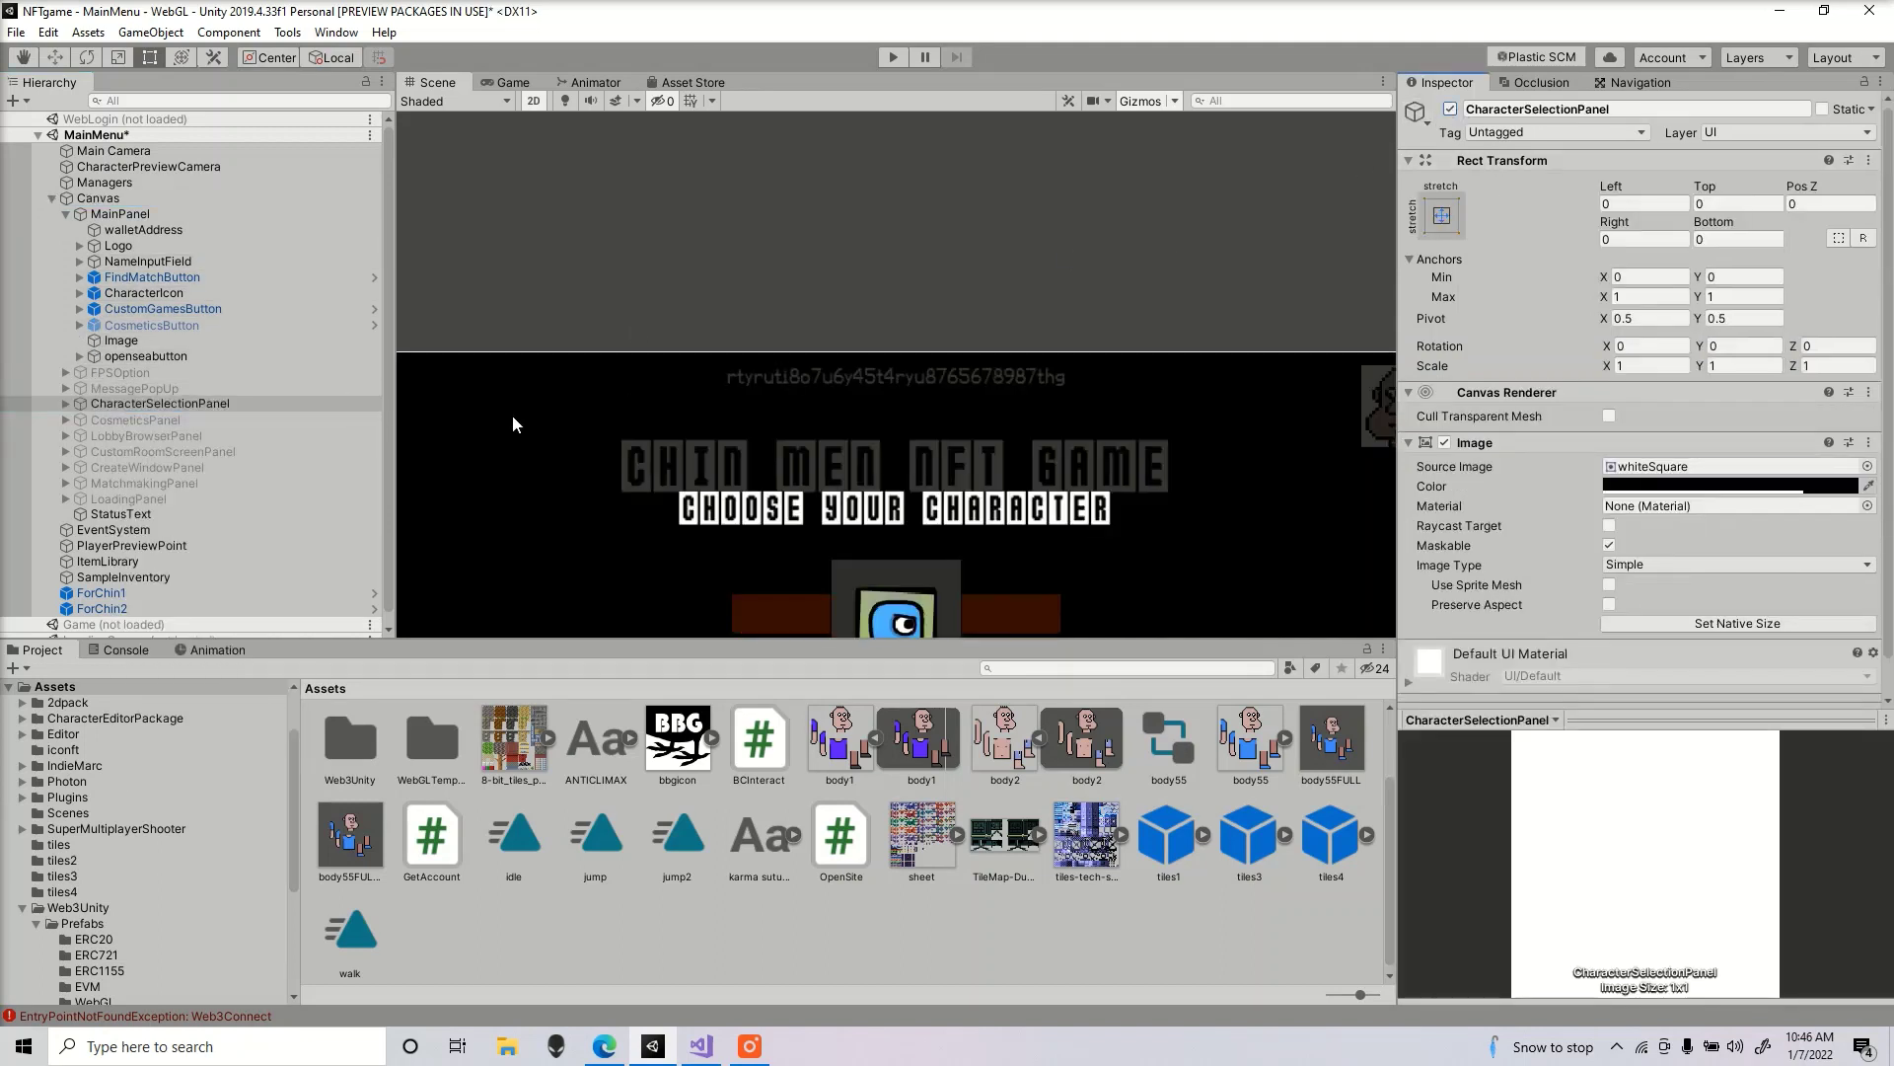
pyautogui.click(66, 405)
pyautogui.scroll(-2, 79, 394)
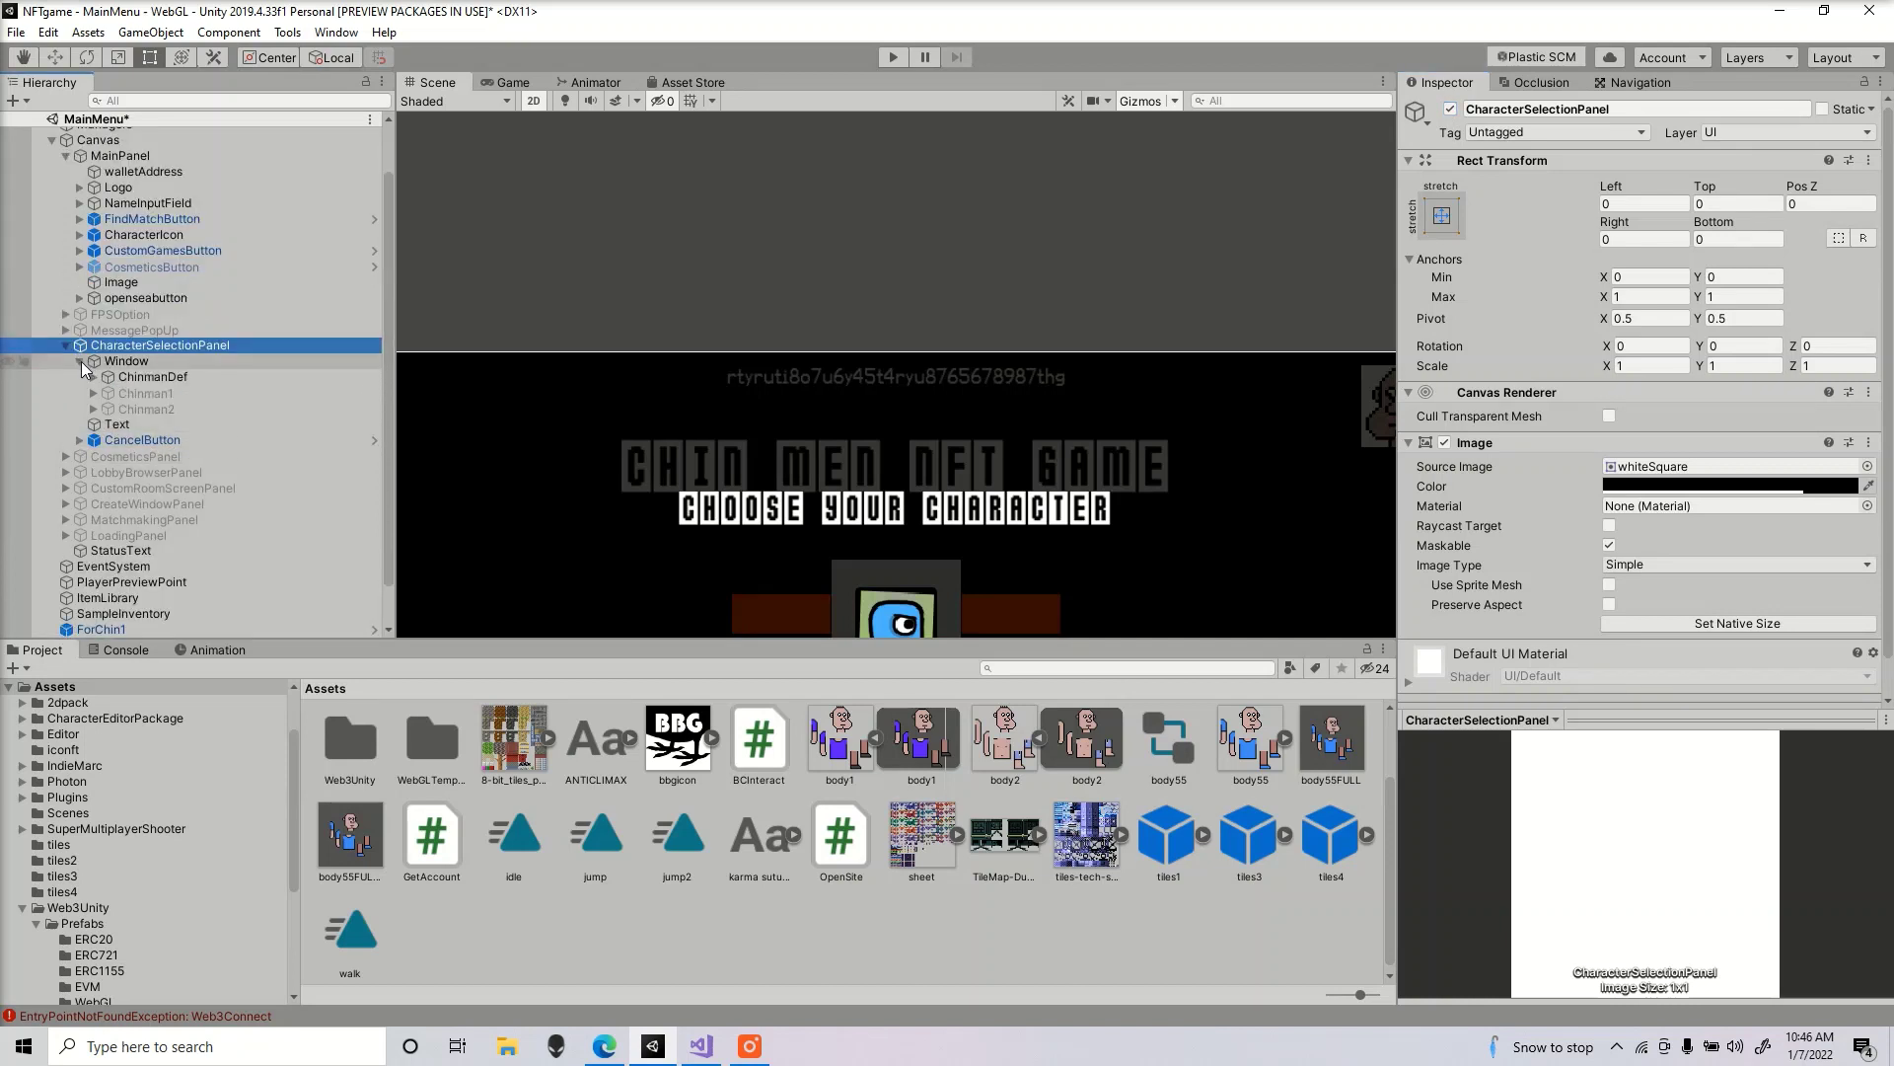
# - Compare the Chinman1 and Chinman2 entries, then inspect ForChin1's ERC1155 Balance Of script
pyautogui.click(206, 393)
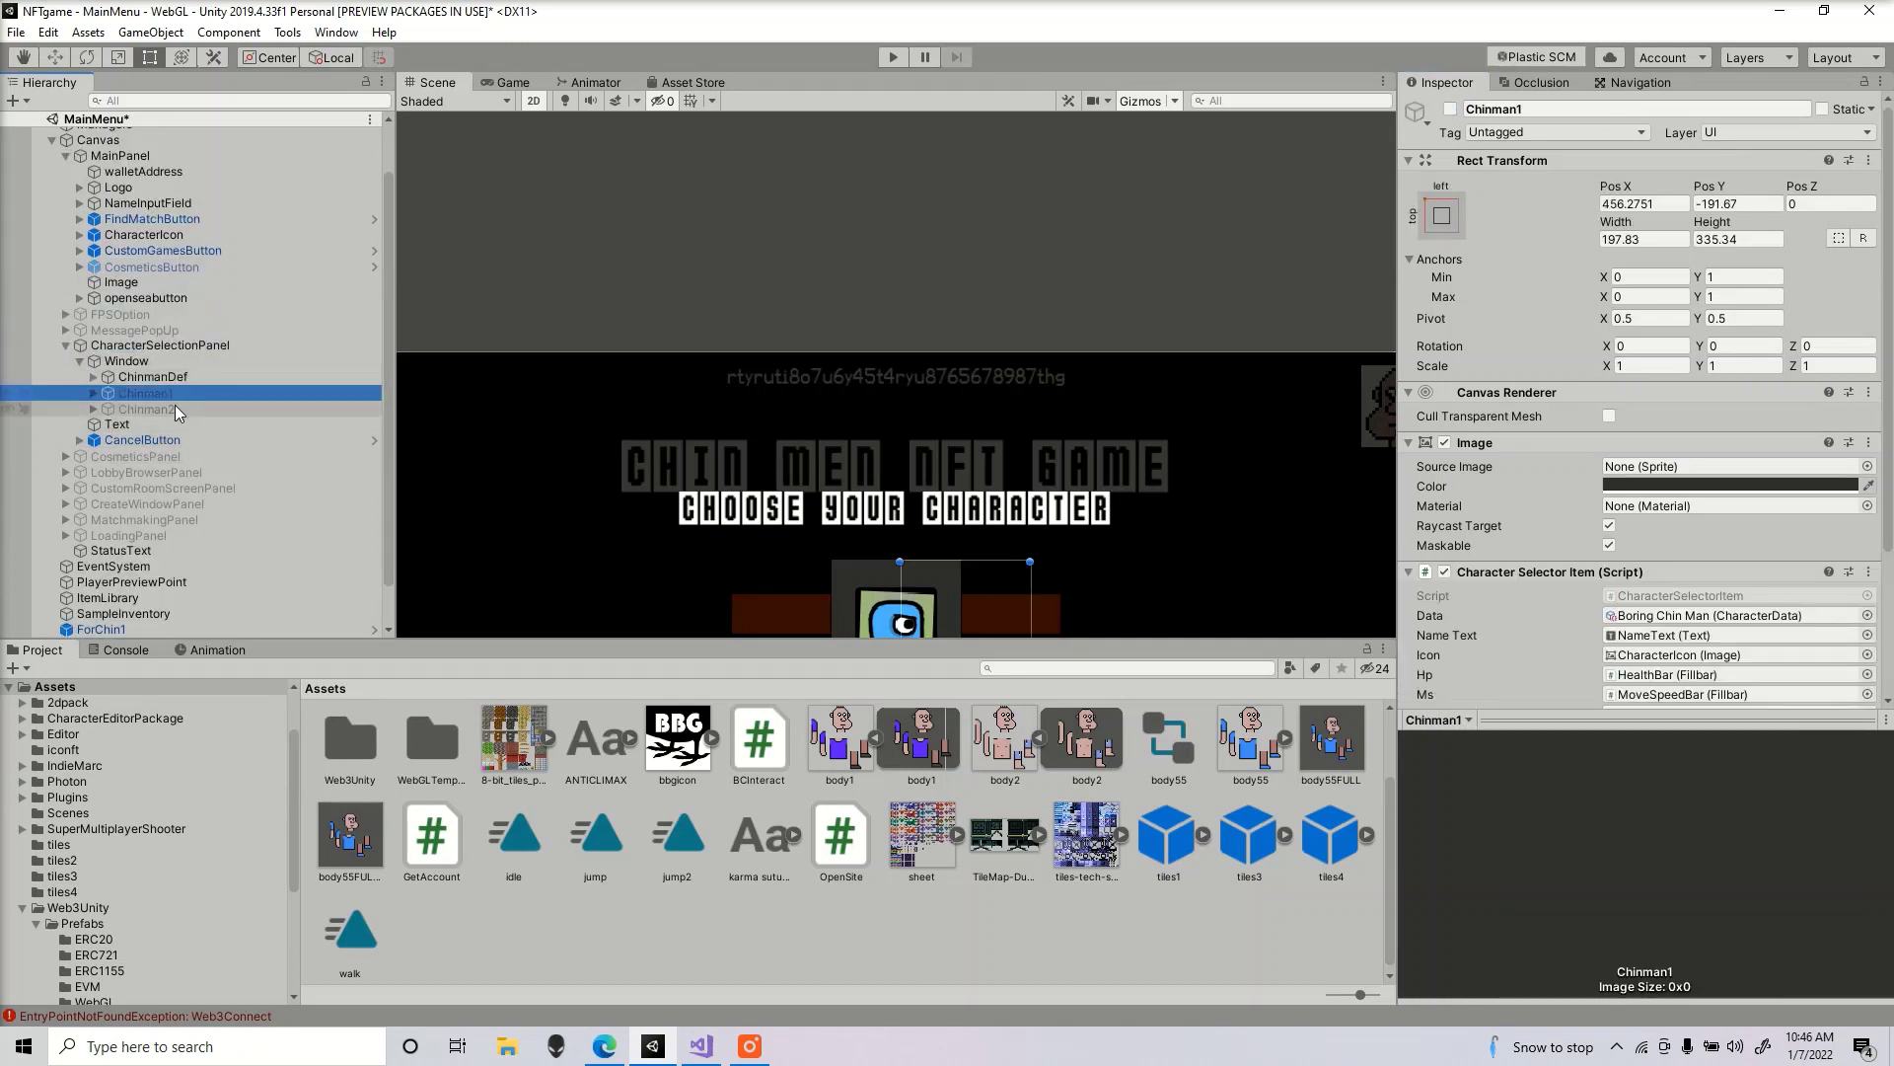
pyautogui.click(175, 406)
pyautogui.click(193, 395)
pyautogui.click(162, 408)
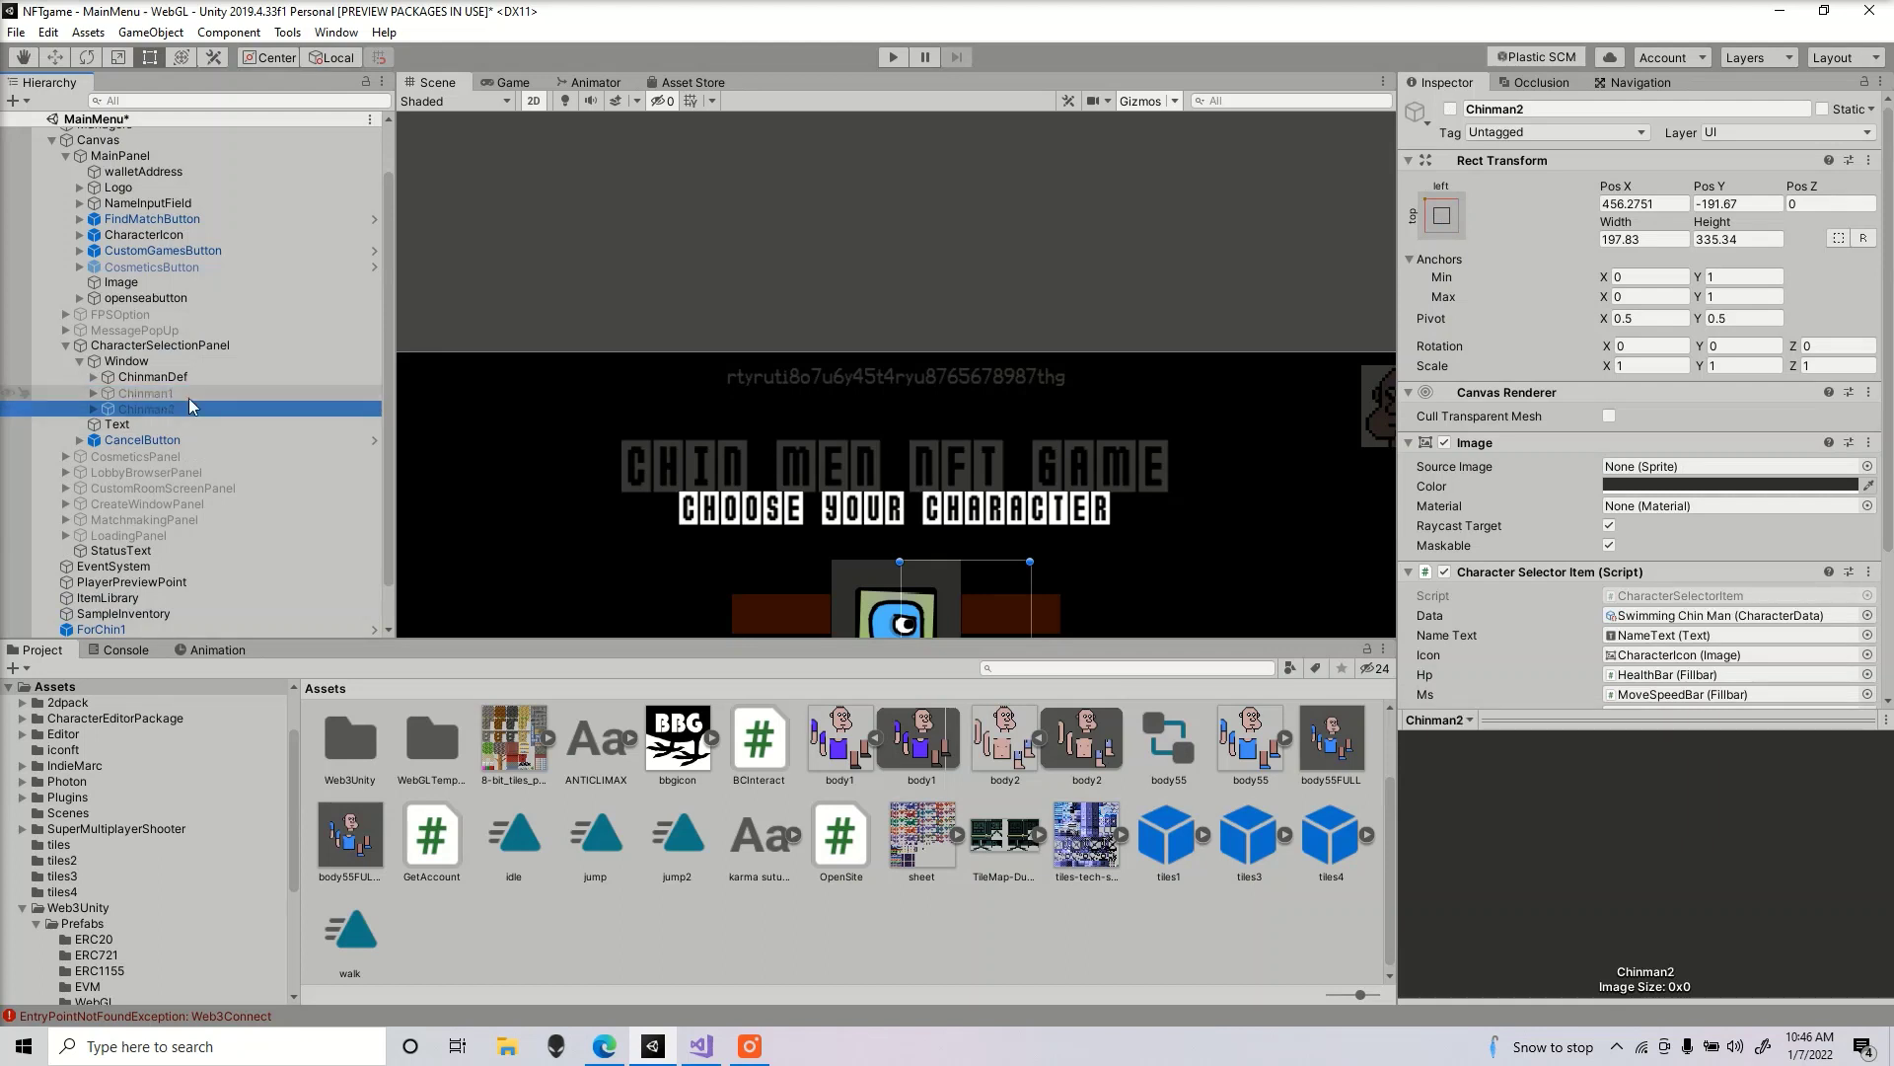
pyautogui.click(196, 395)
pyautogui.click(172, 406)
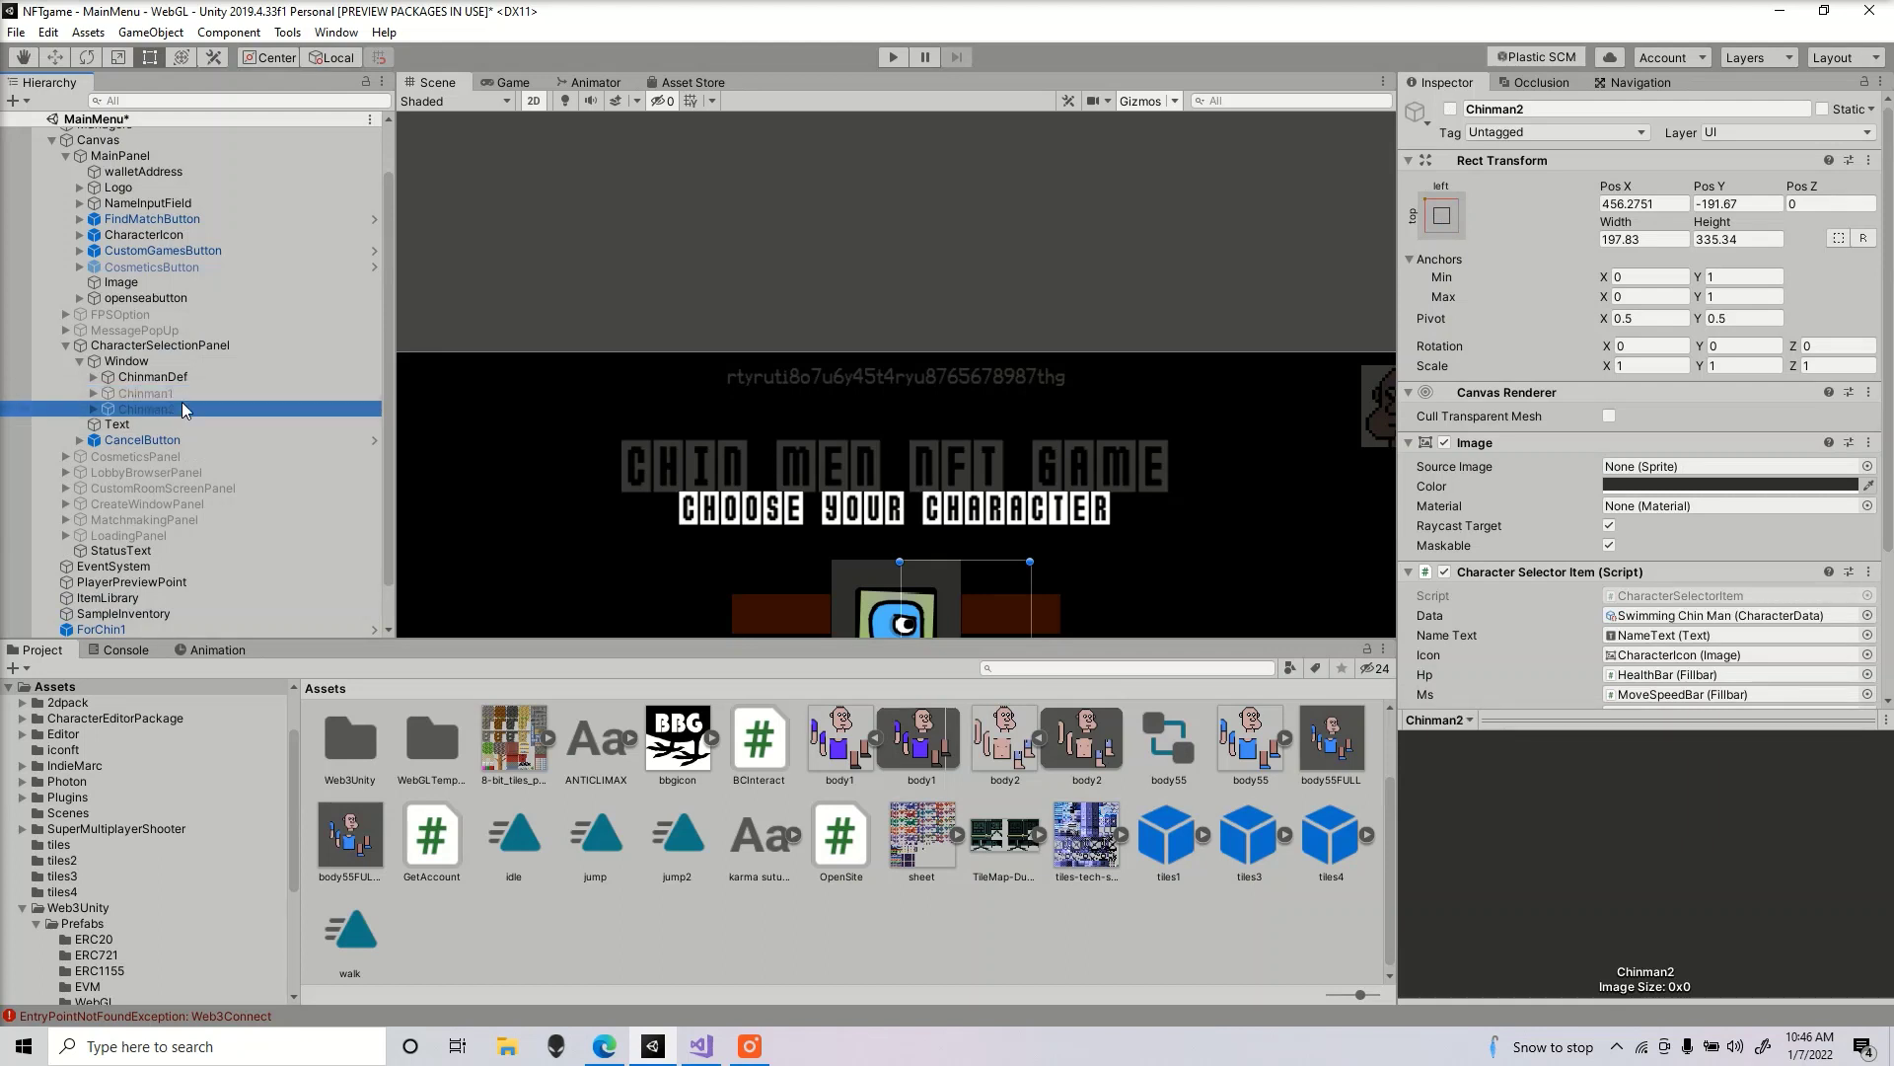
pyautogui.click(183, 395)
pyautogui.click(176, 405)
pyautogui.click(193, 394)
pyautogui.click(175, 404)
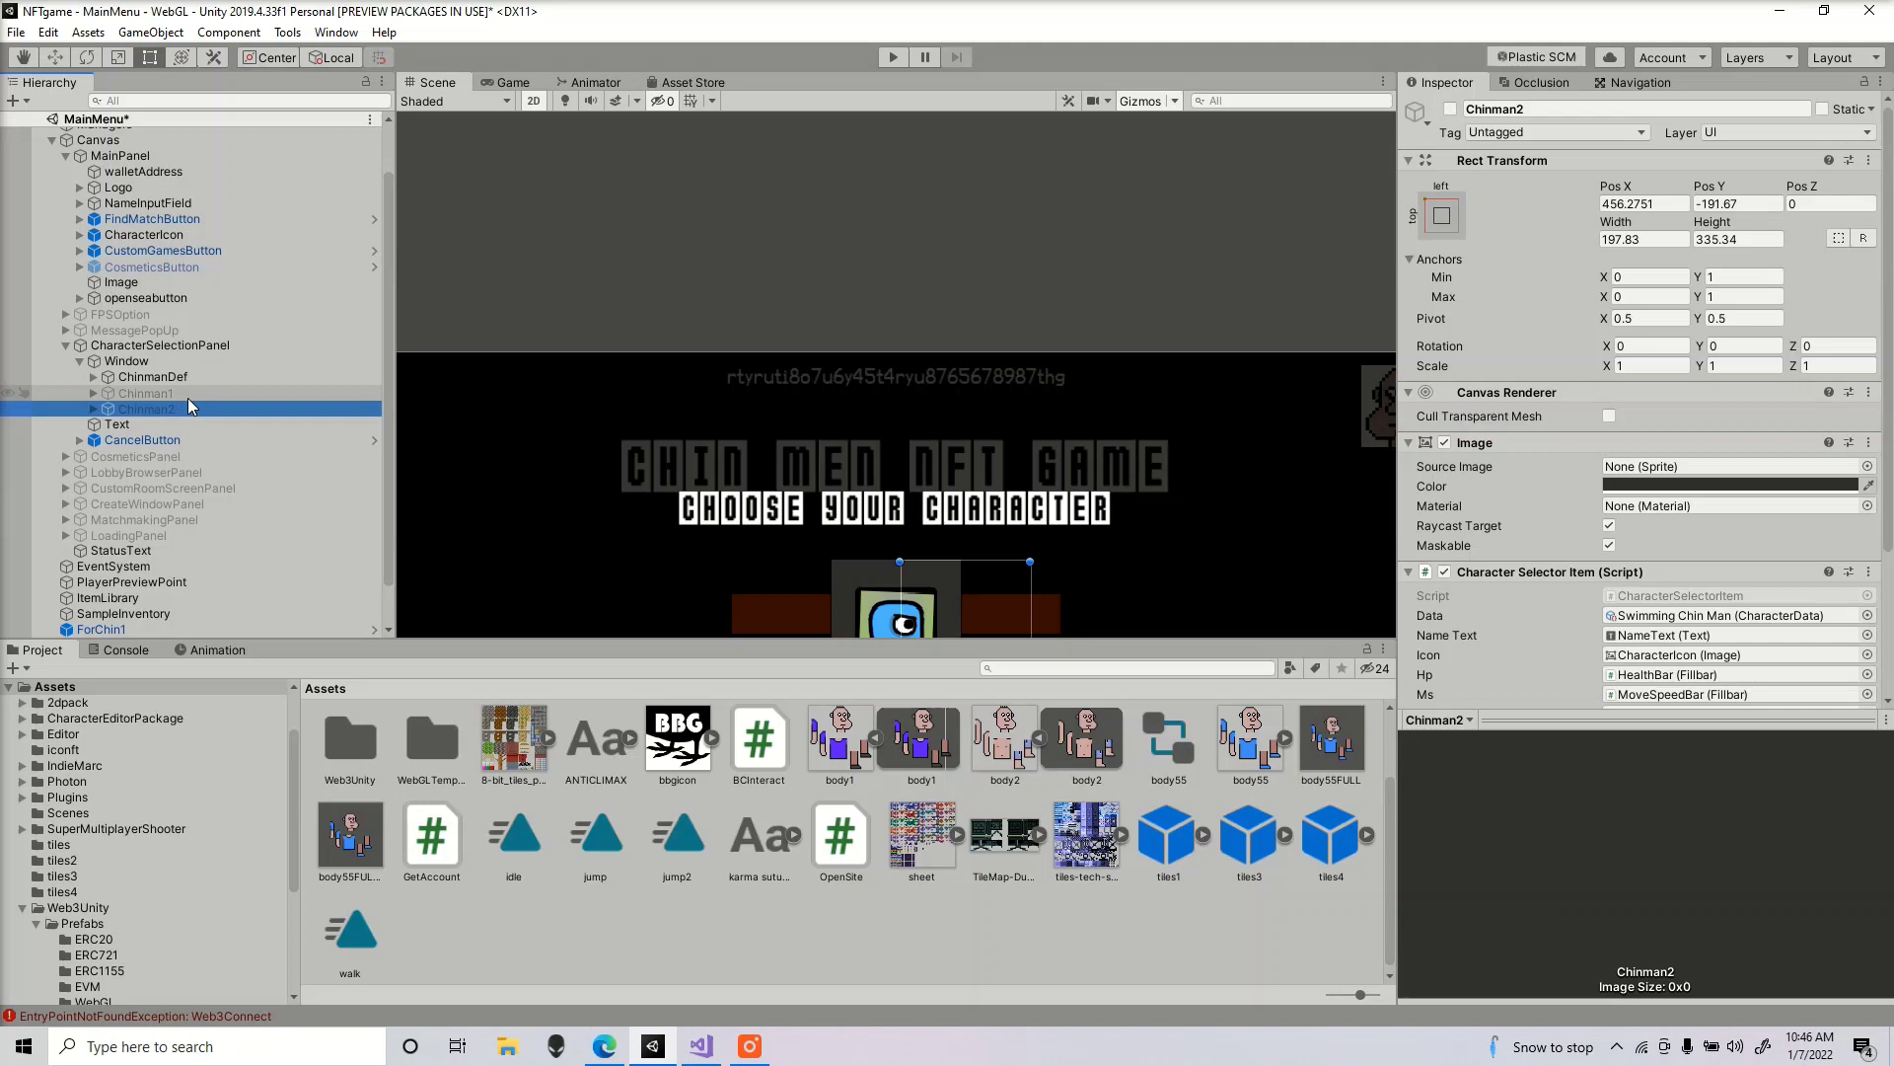
pyautogui.click(186, 394)
pyautogui.click(173, 404)
pyautogui.click(184, 395)
pyautogui.click(188, 401)
pyautogui.click(192, 394)
pyautogui.click(163, 406)
pyautogui.click(198, 395)
pyautogui.click(198, 405)
pyautogui.click(200, 394)
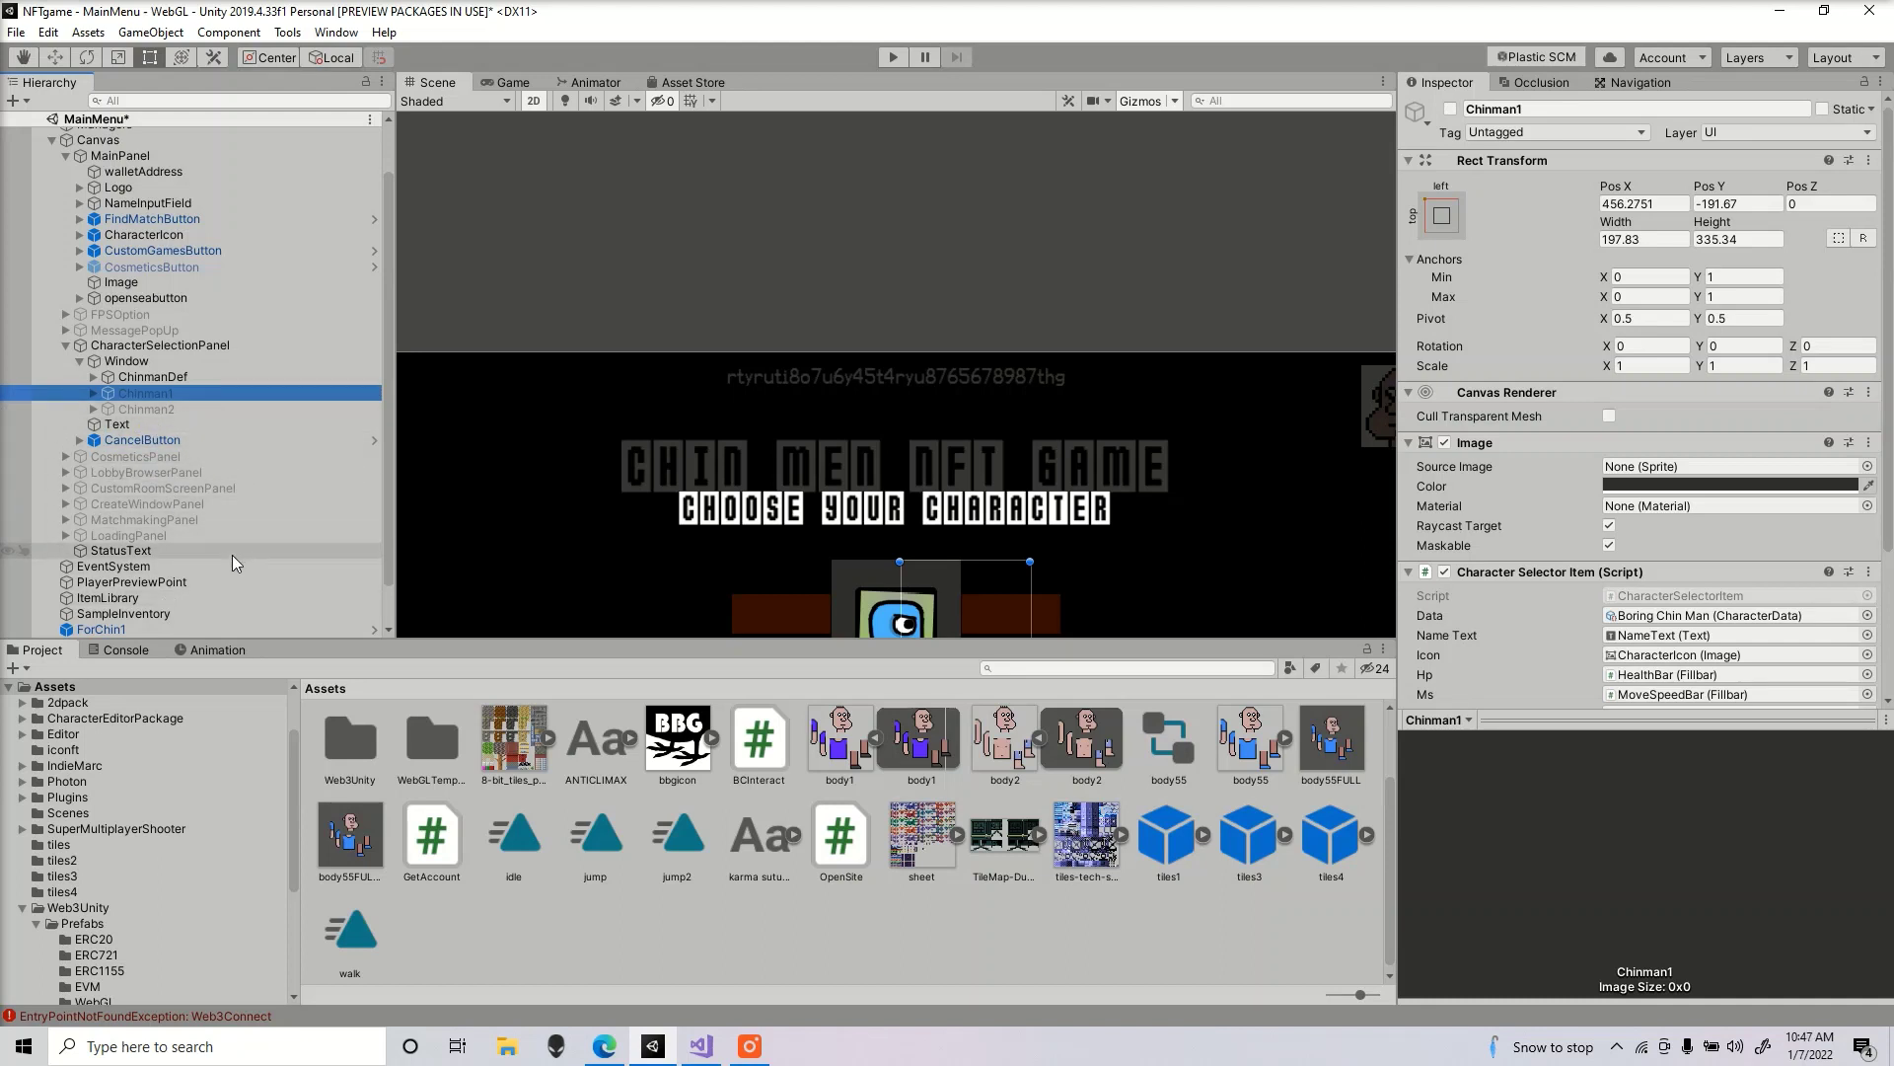
pyautogui.scroll(-1, 246, 509)
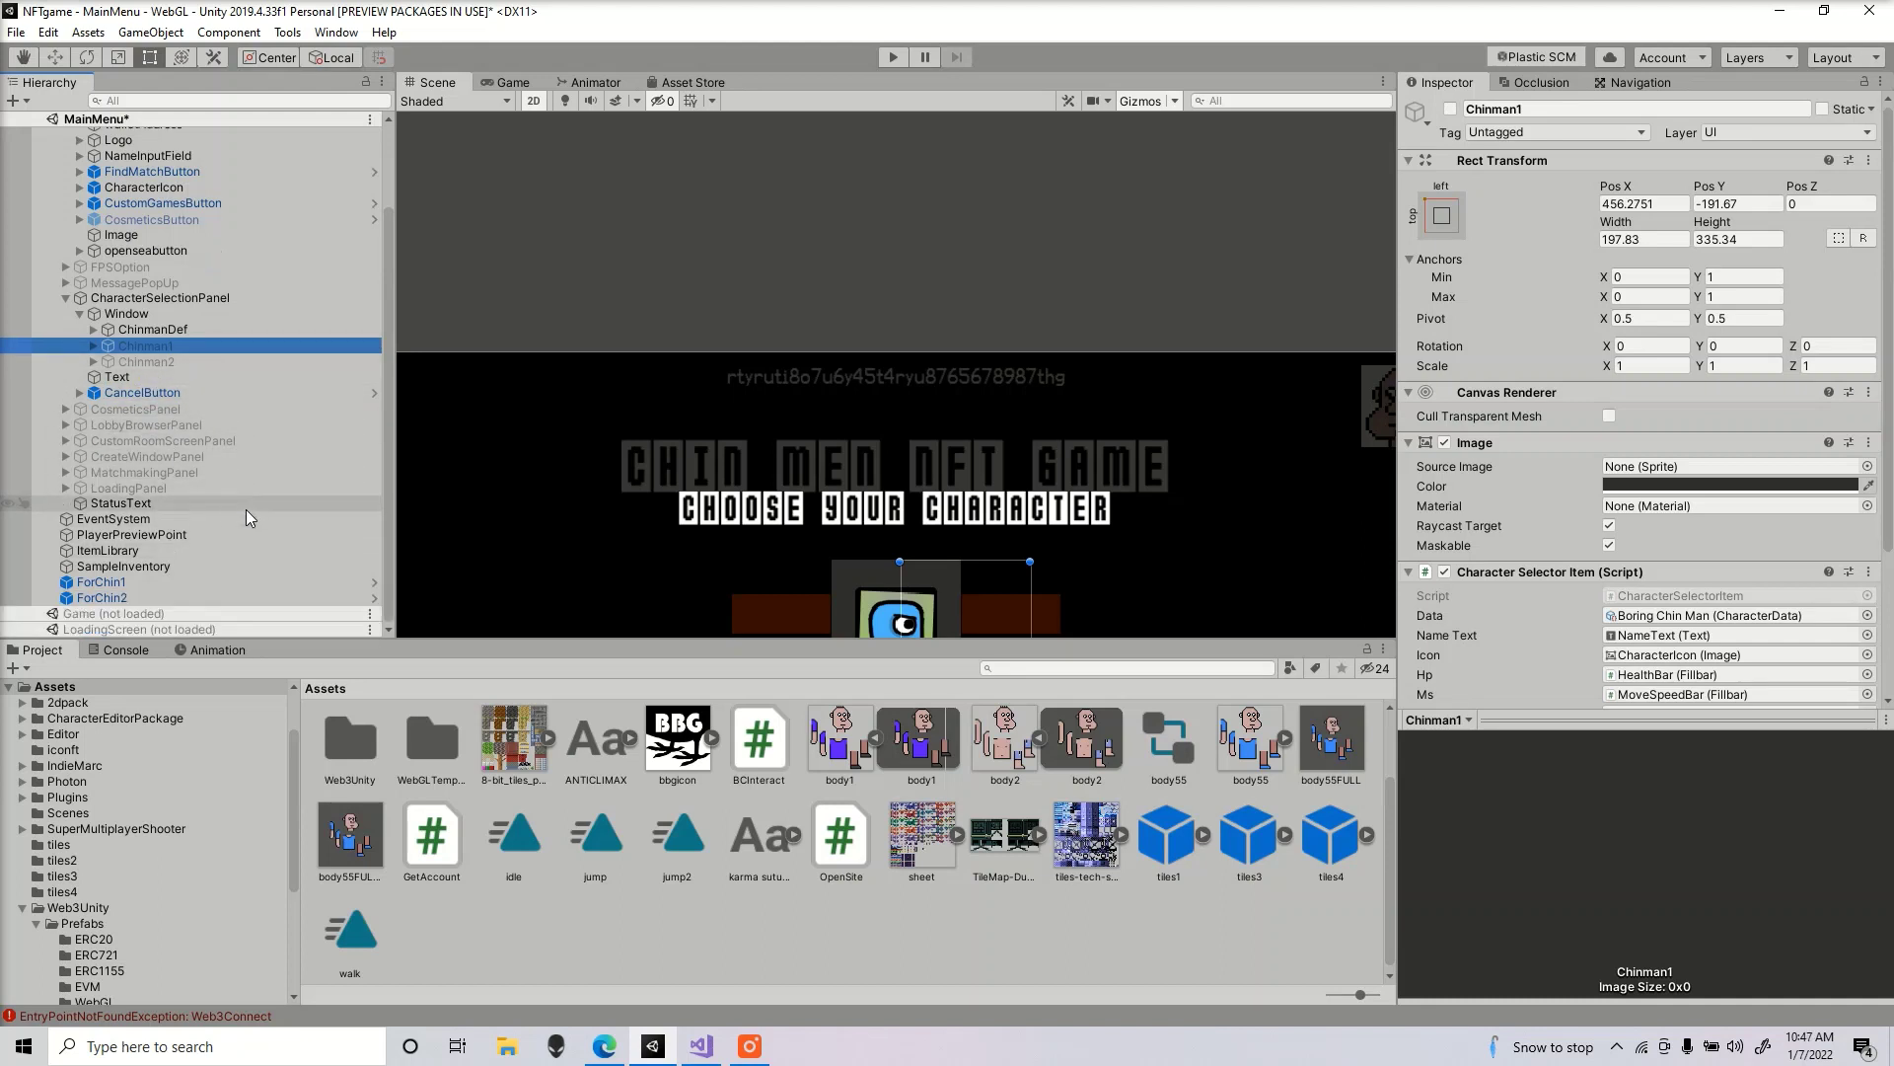
pyautogui.click(181, 588)
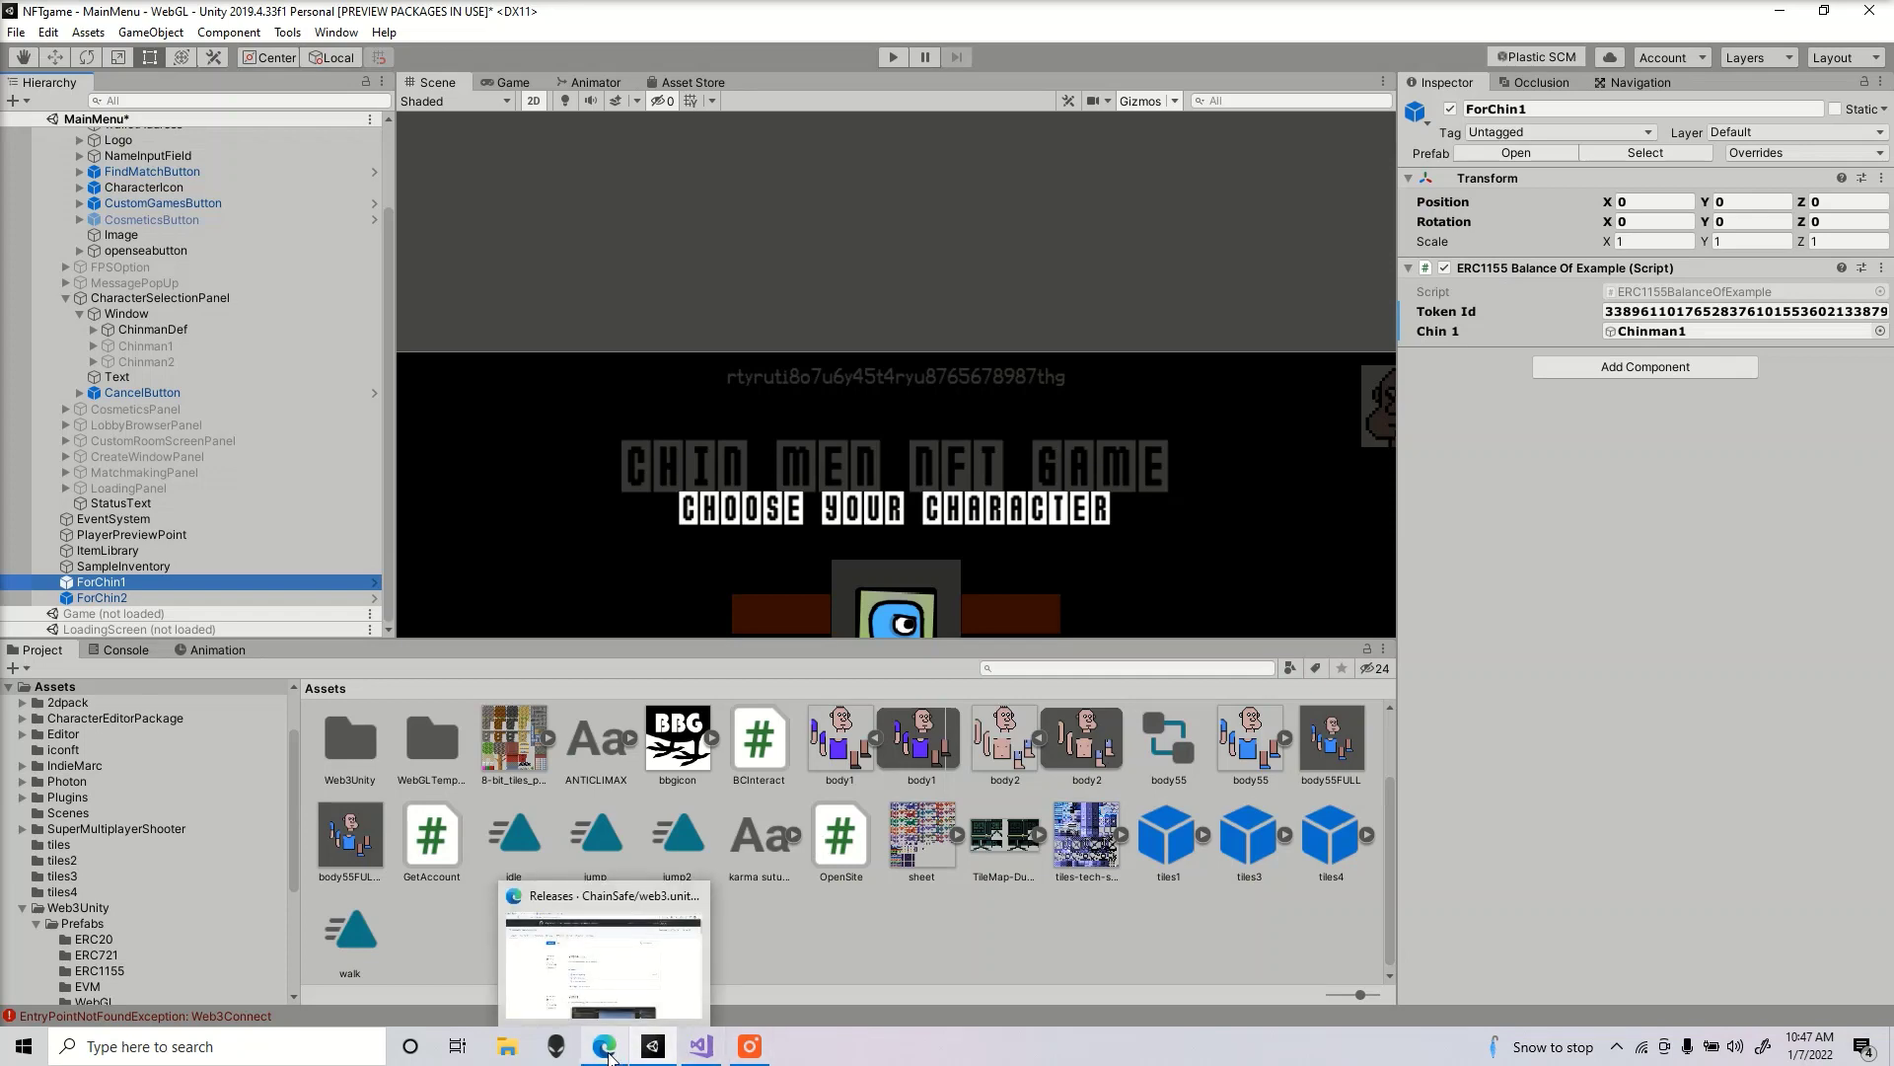
# - Open the Wrestler Chin Man #075 listing from the Chin Men collection on OpenSea
pyautogui.click(609, 1051)
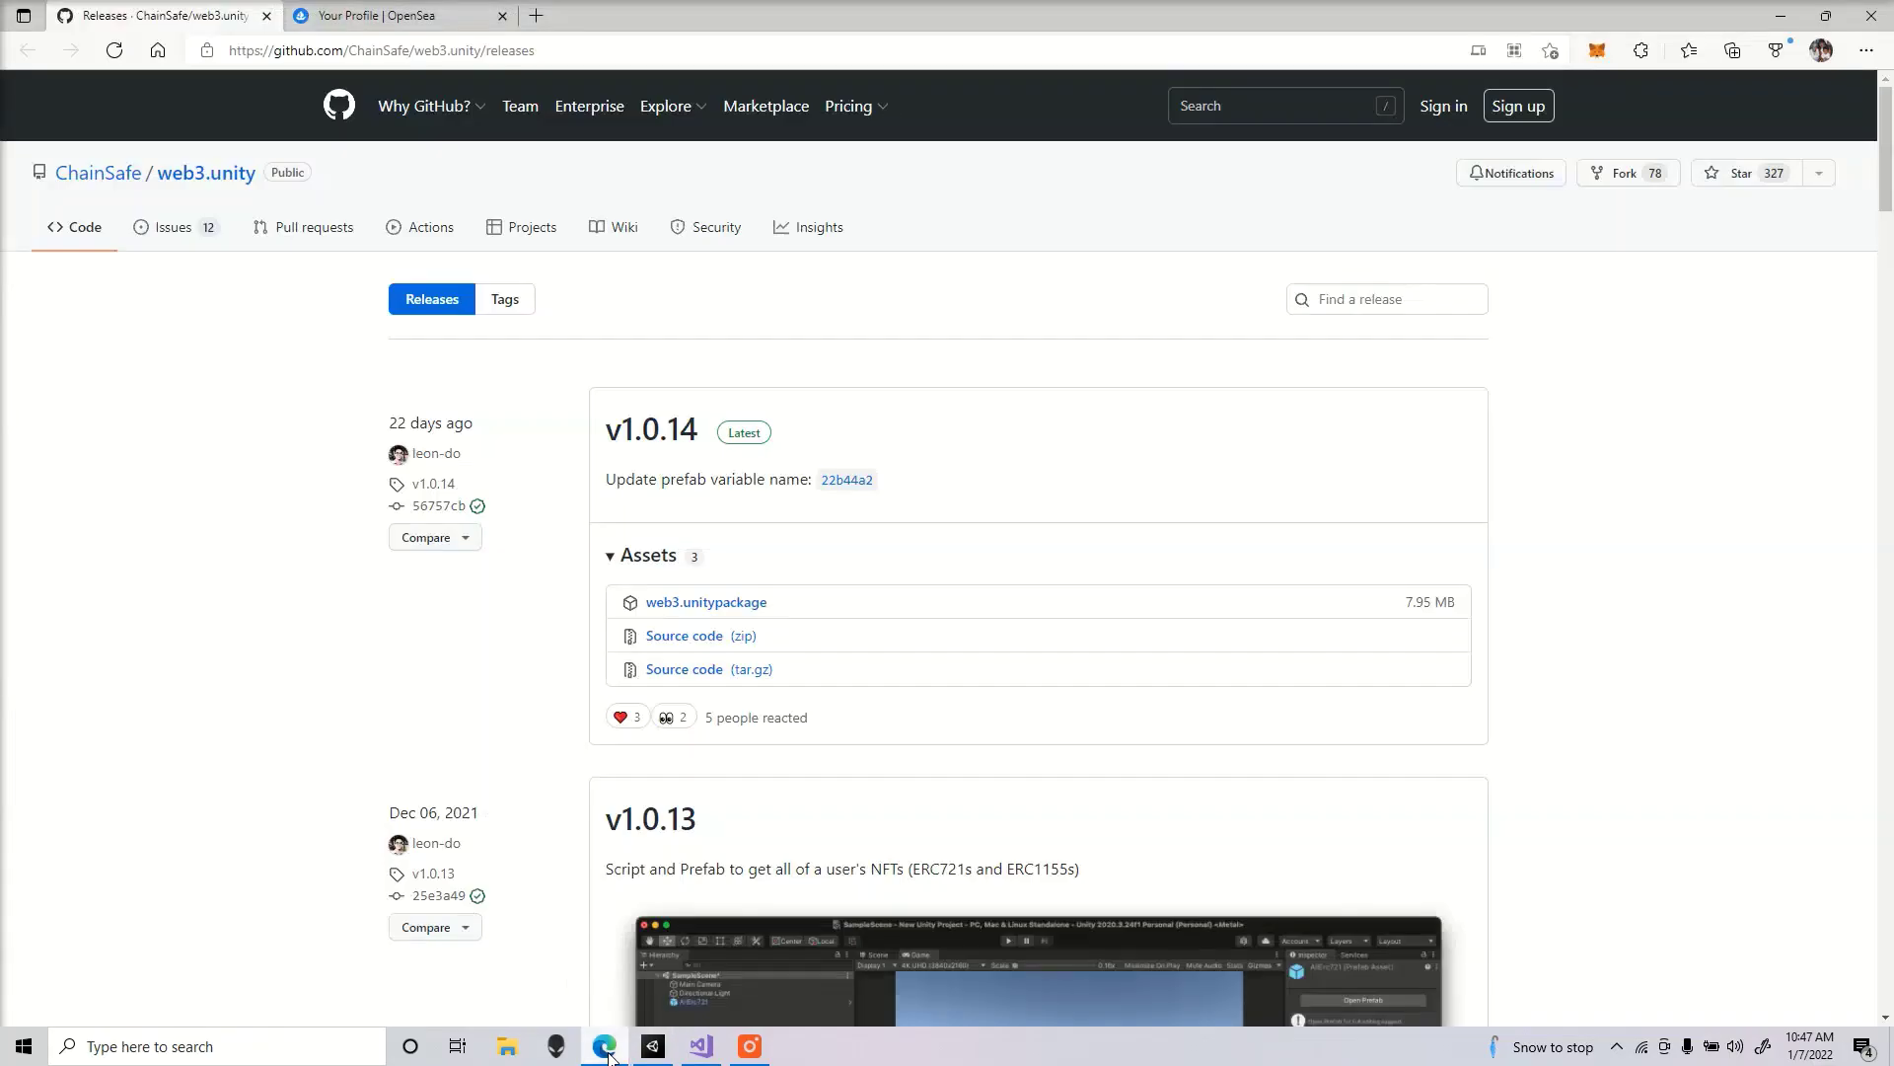
pyautogui.click(401, 18)
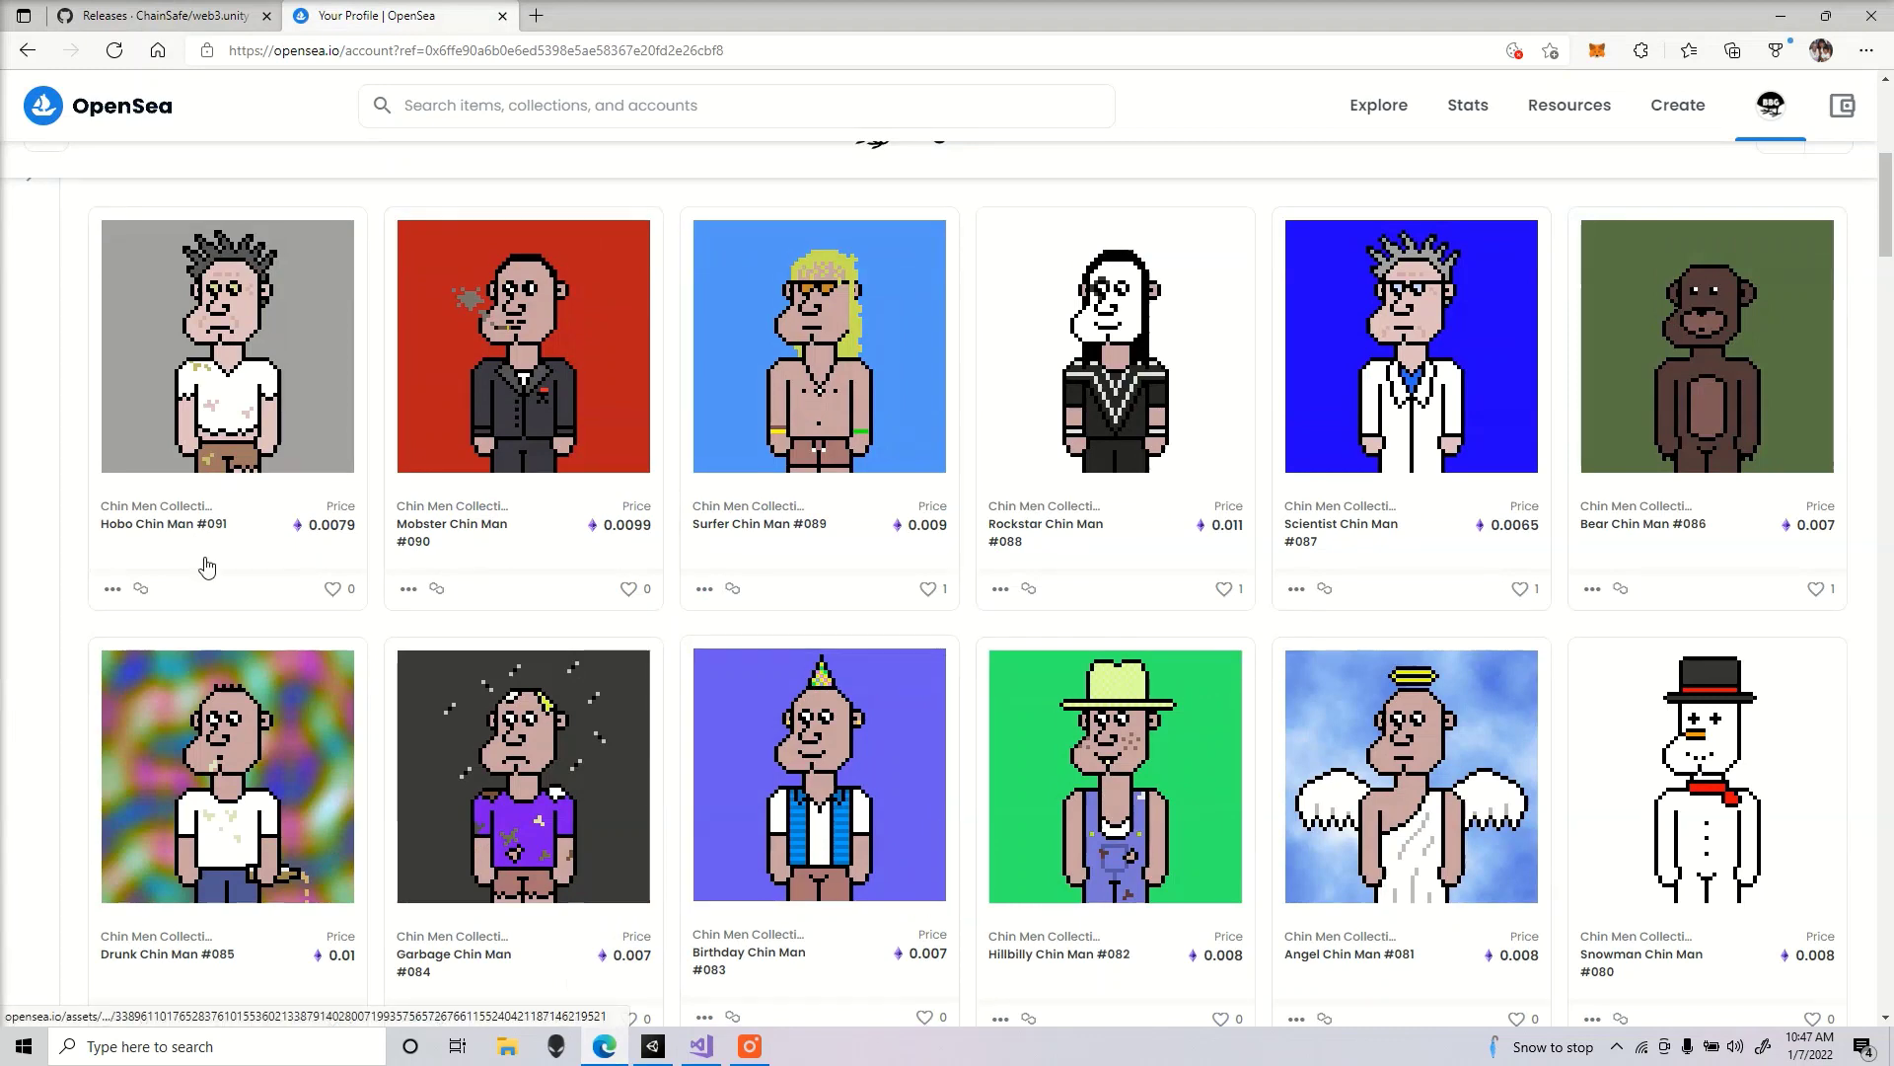
pyautogui.click(156, 505)
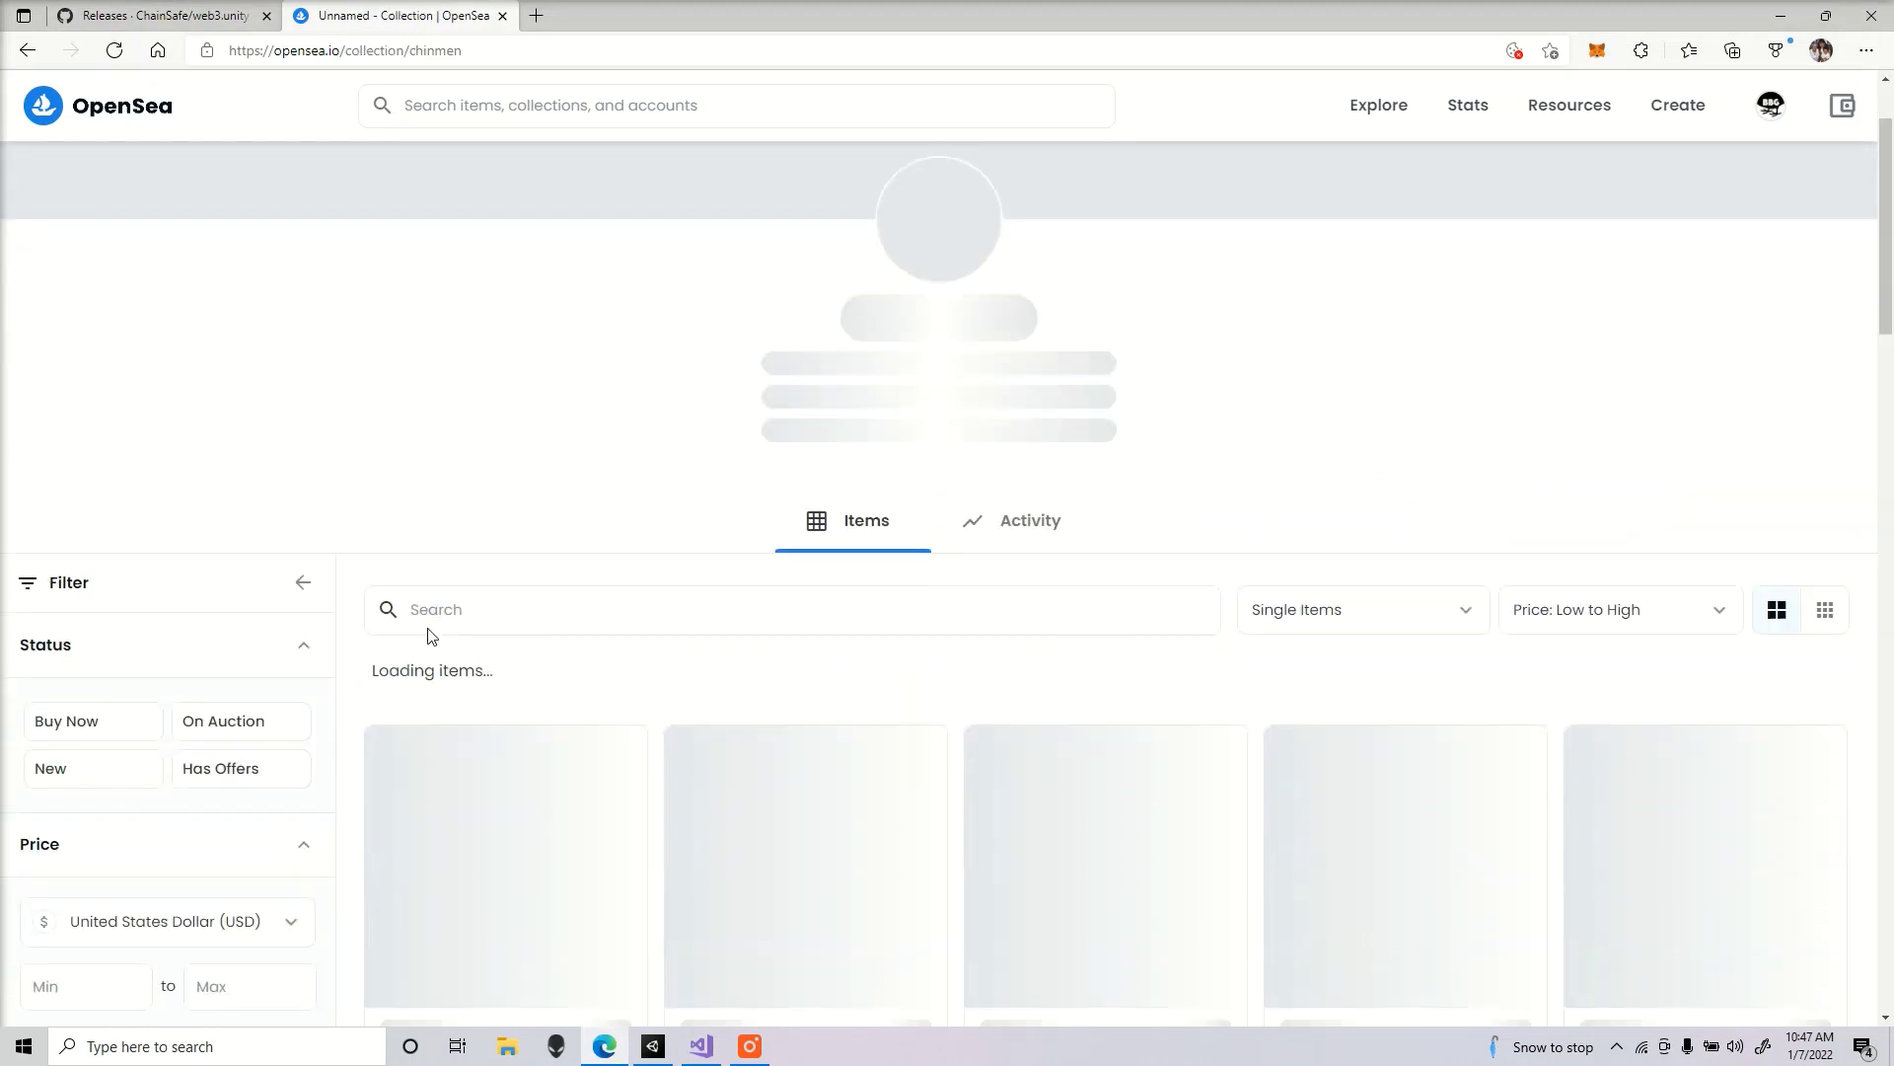
pyautogui.scroll(-2, 449, 681)
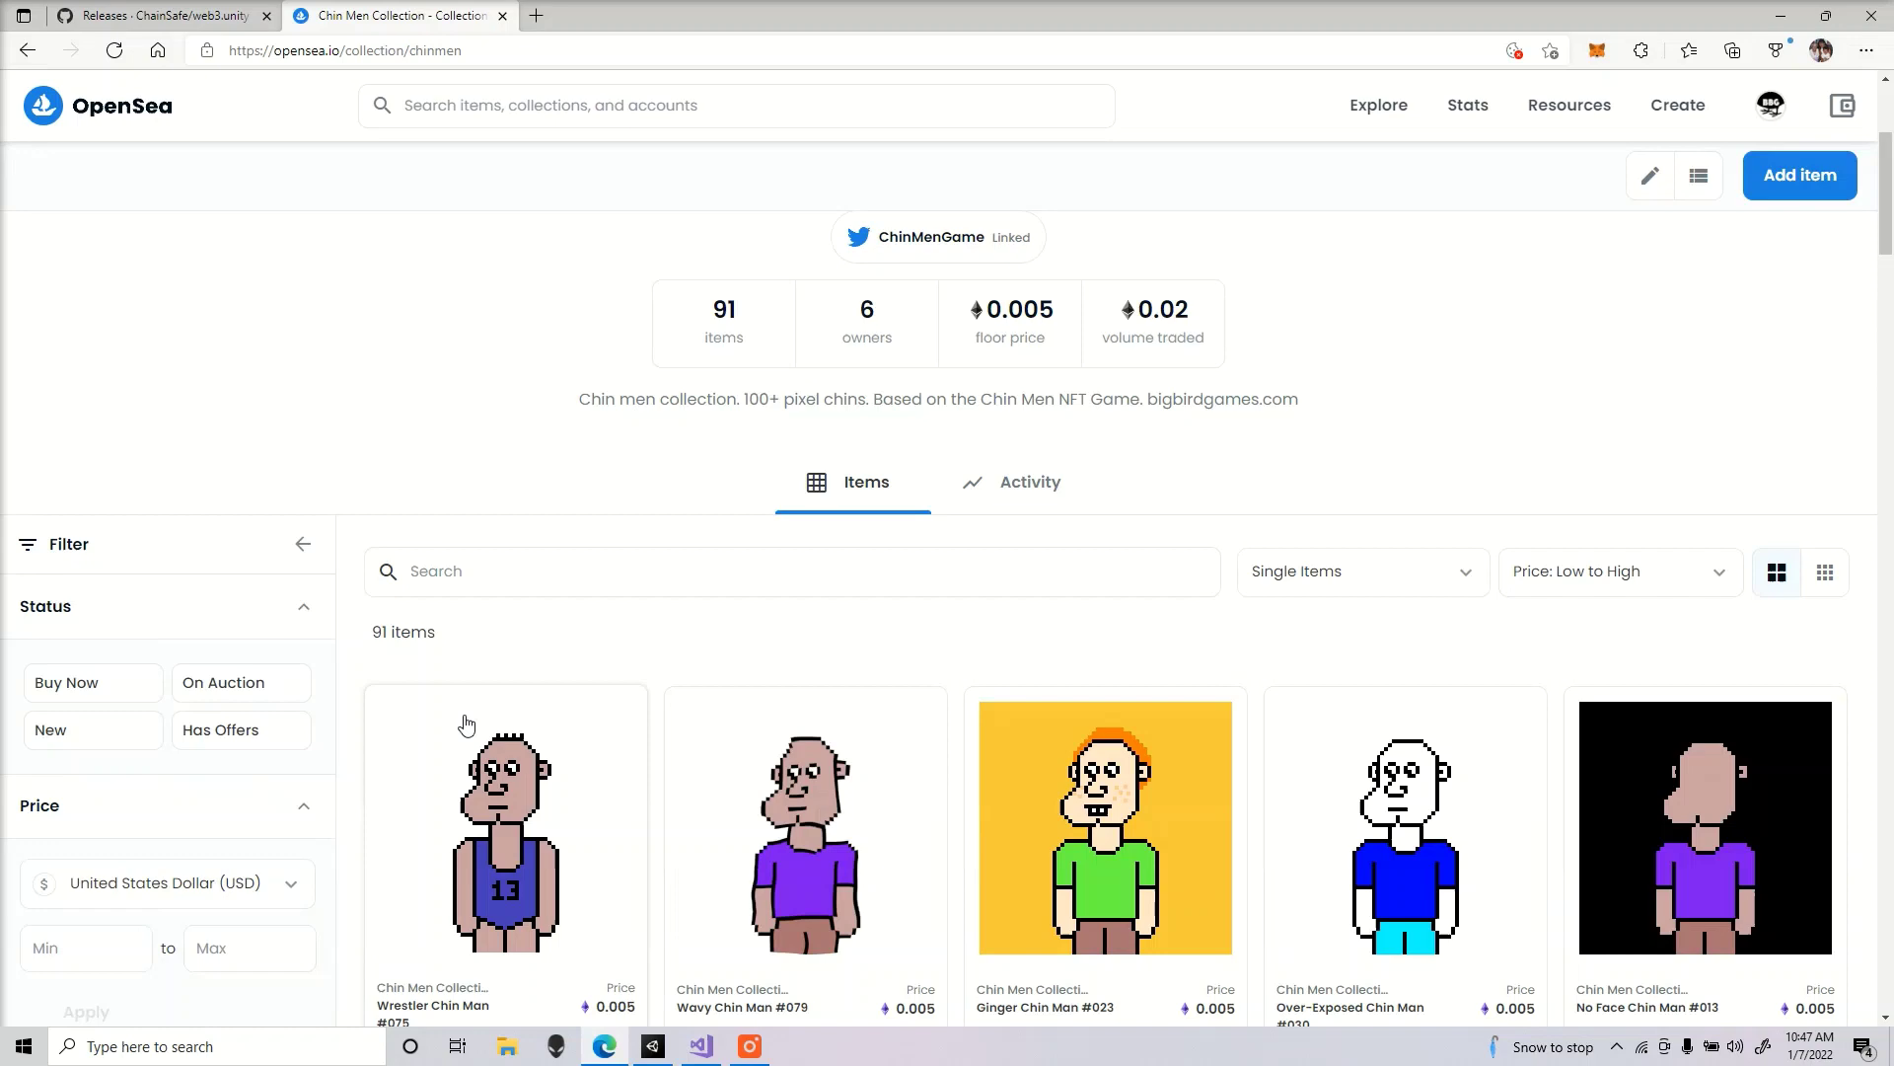
pyautogui.scroll(-3, 467, 725)
pyautogui.click(577, 631)
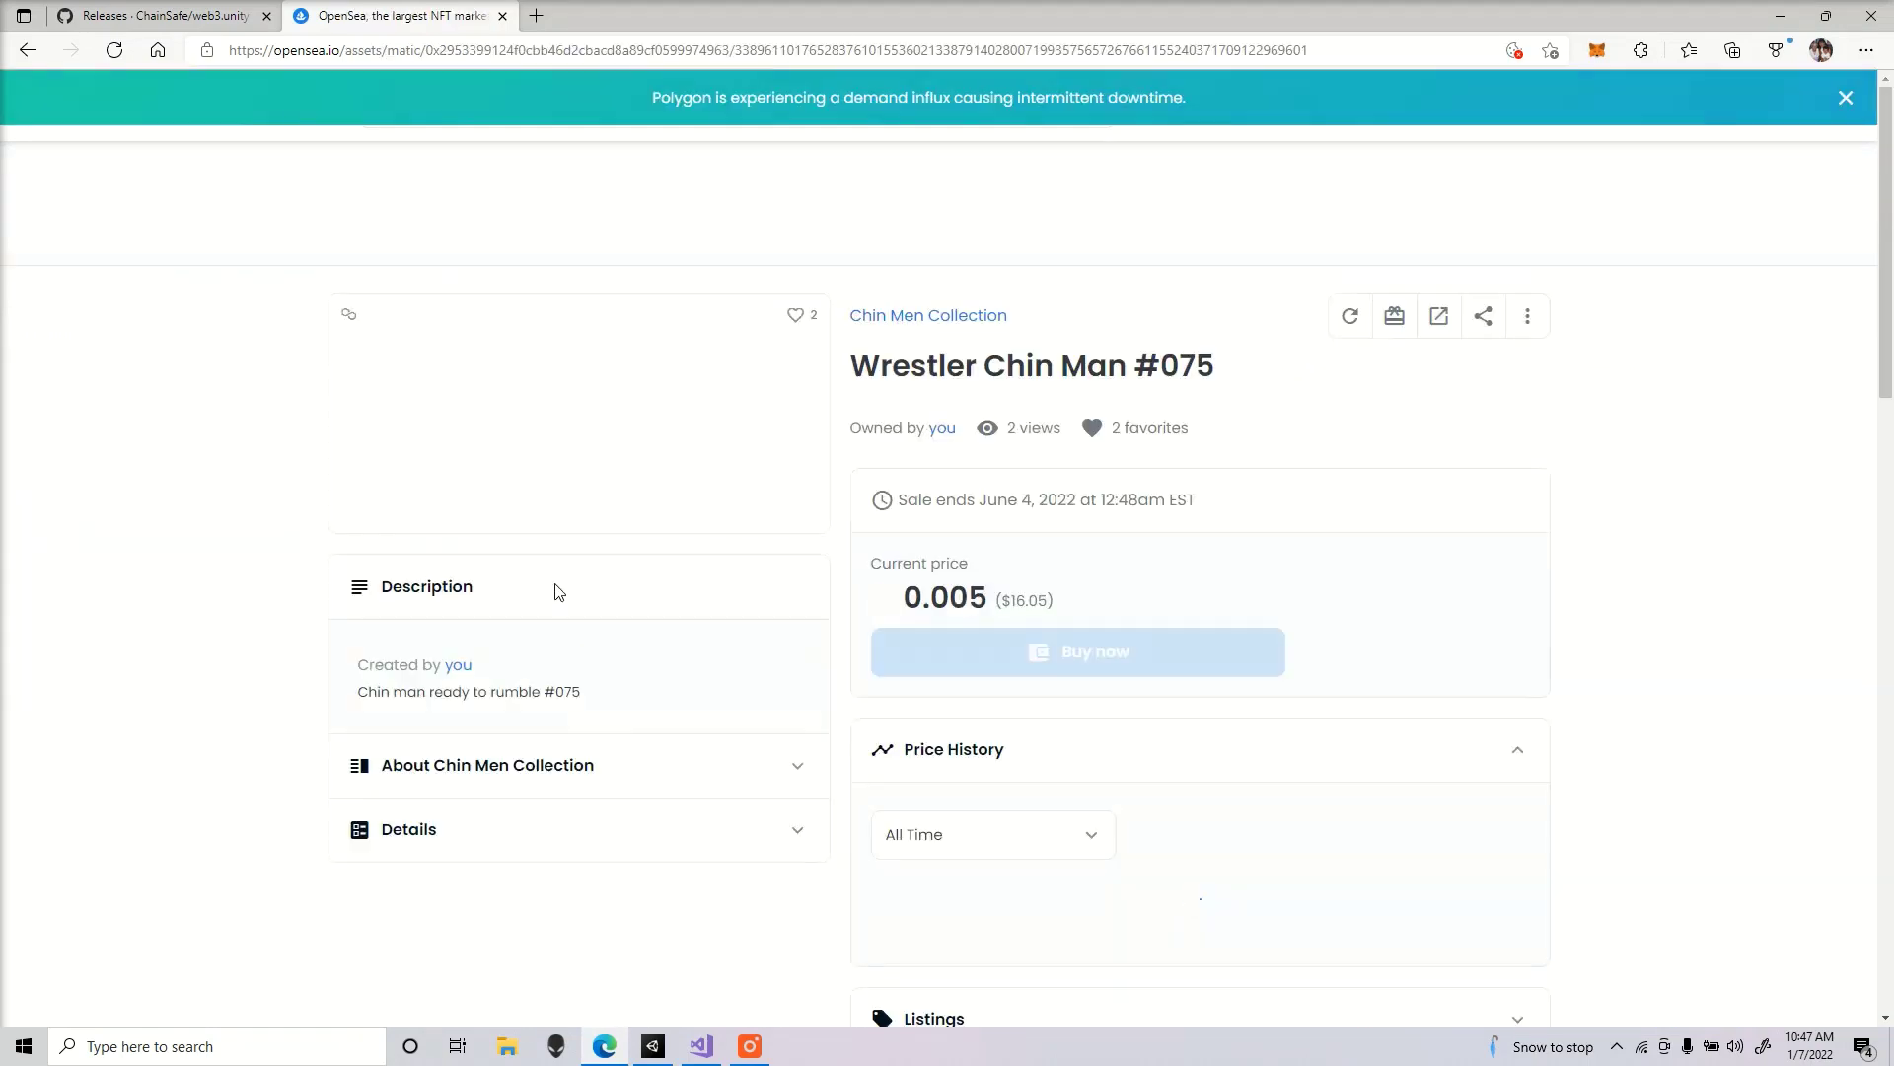
# - Check its Details (token ID, ERC-1155, Polygon), then return to Visual Studio
pyautogui.scroll(-2, 652, 710)
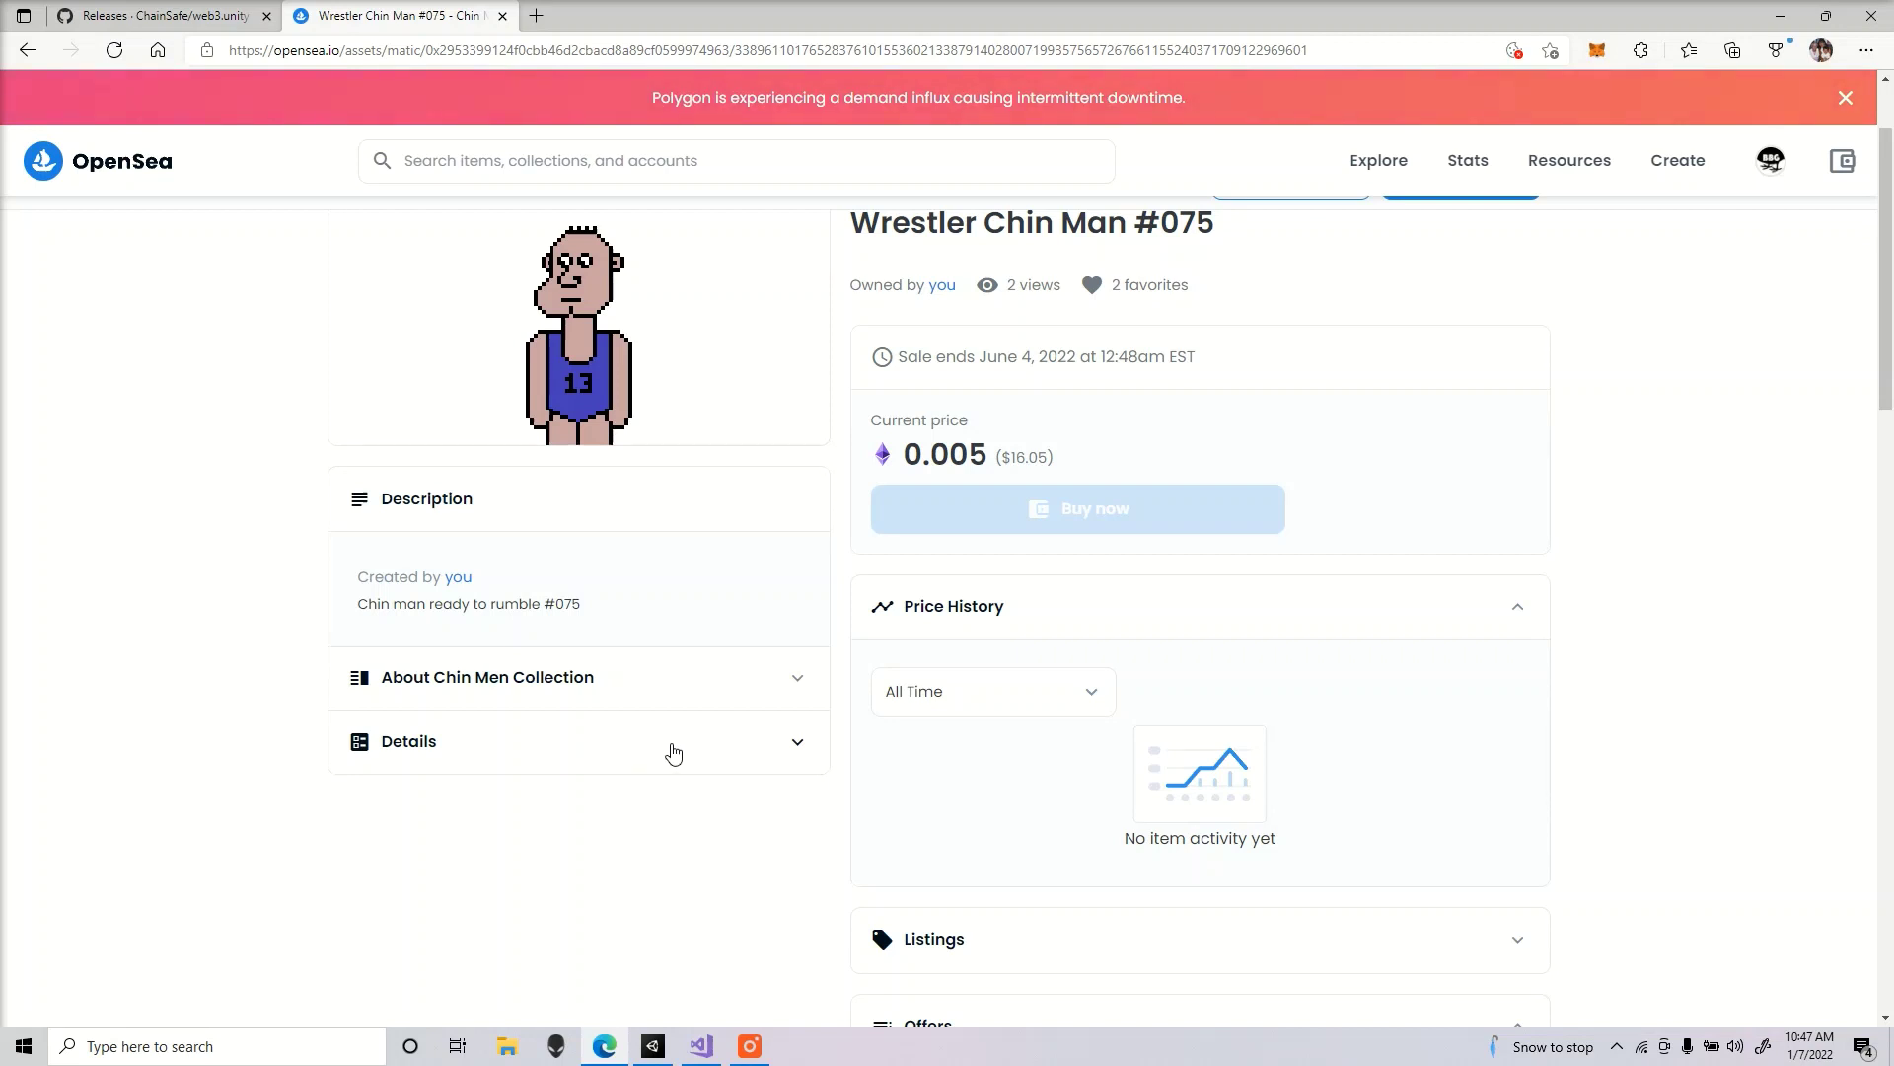
pyautogui.click(667, 757)
pyautogui.scroll(-2, 664, 757)
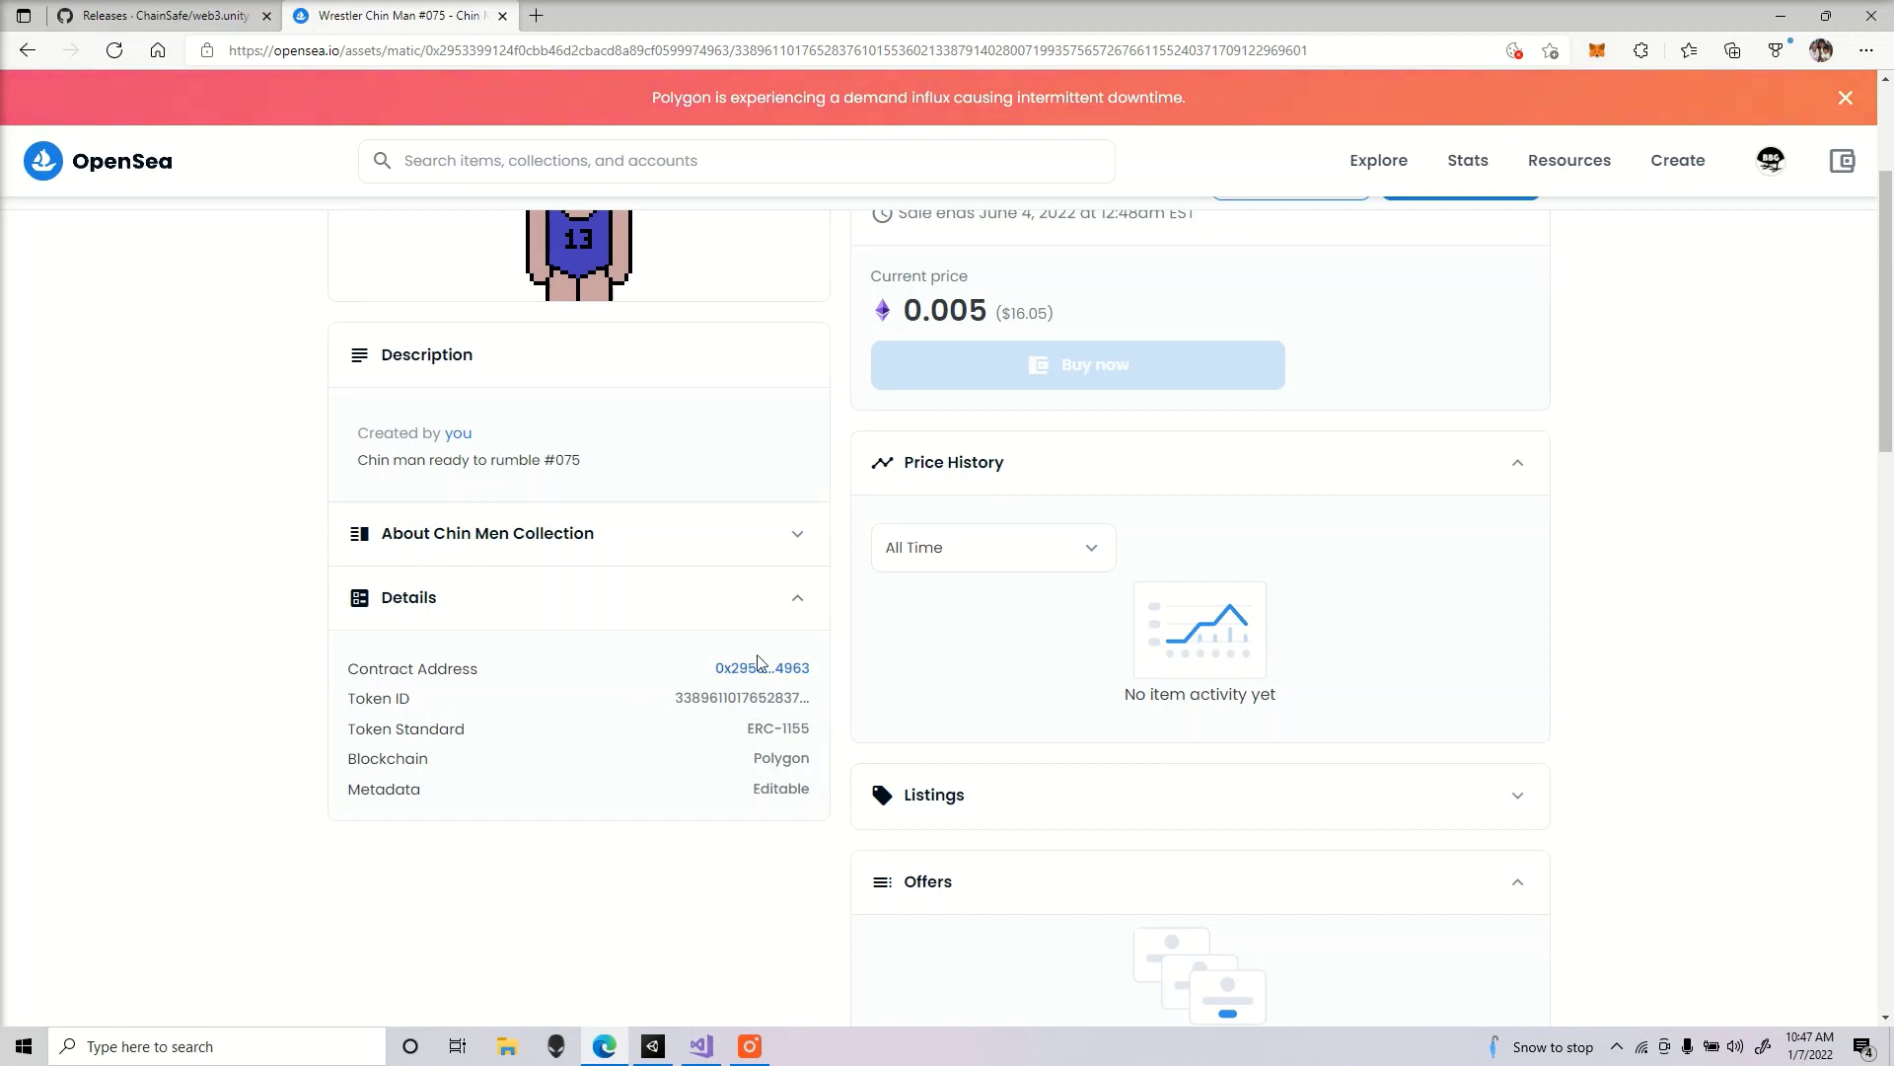
pyautogui.click(701, 1045)
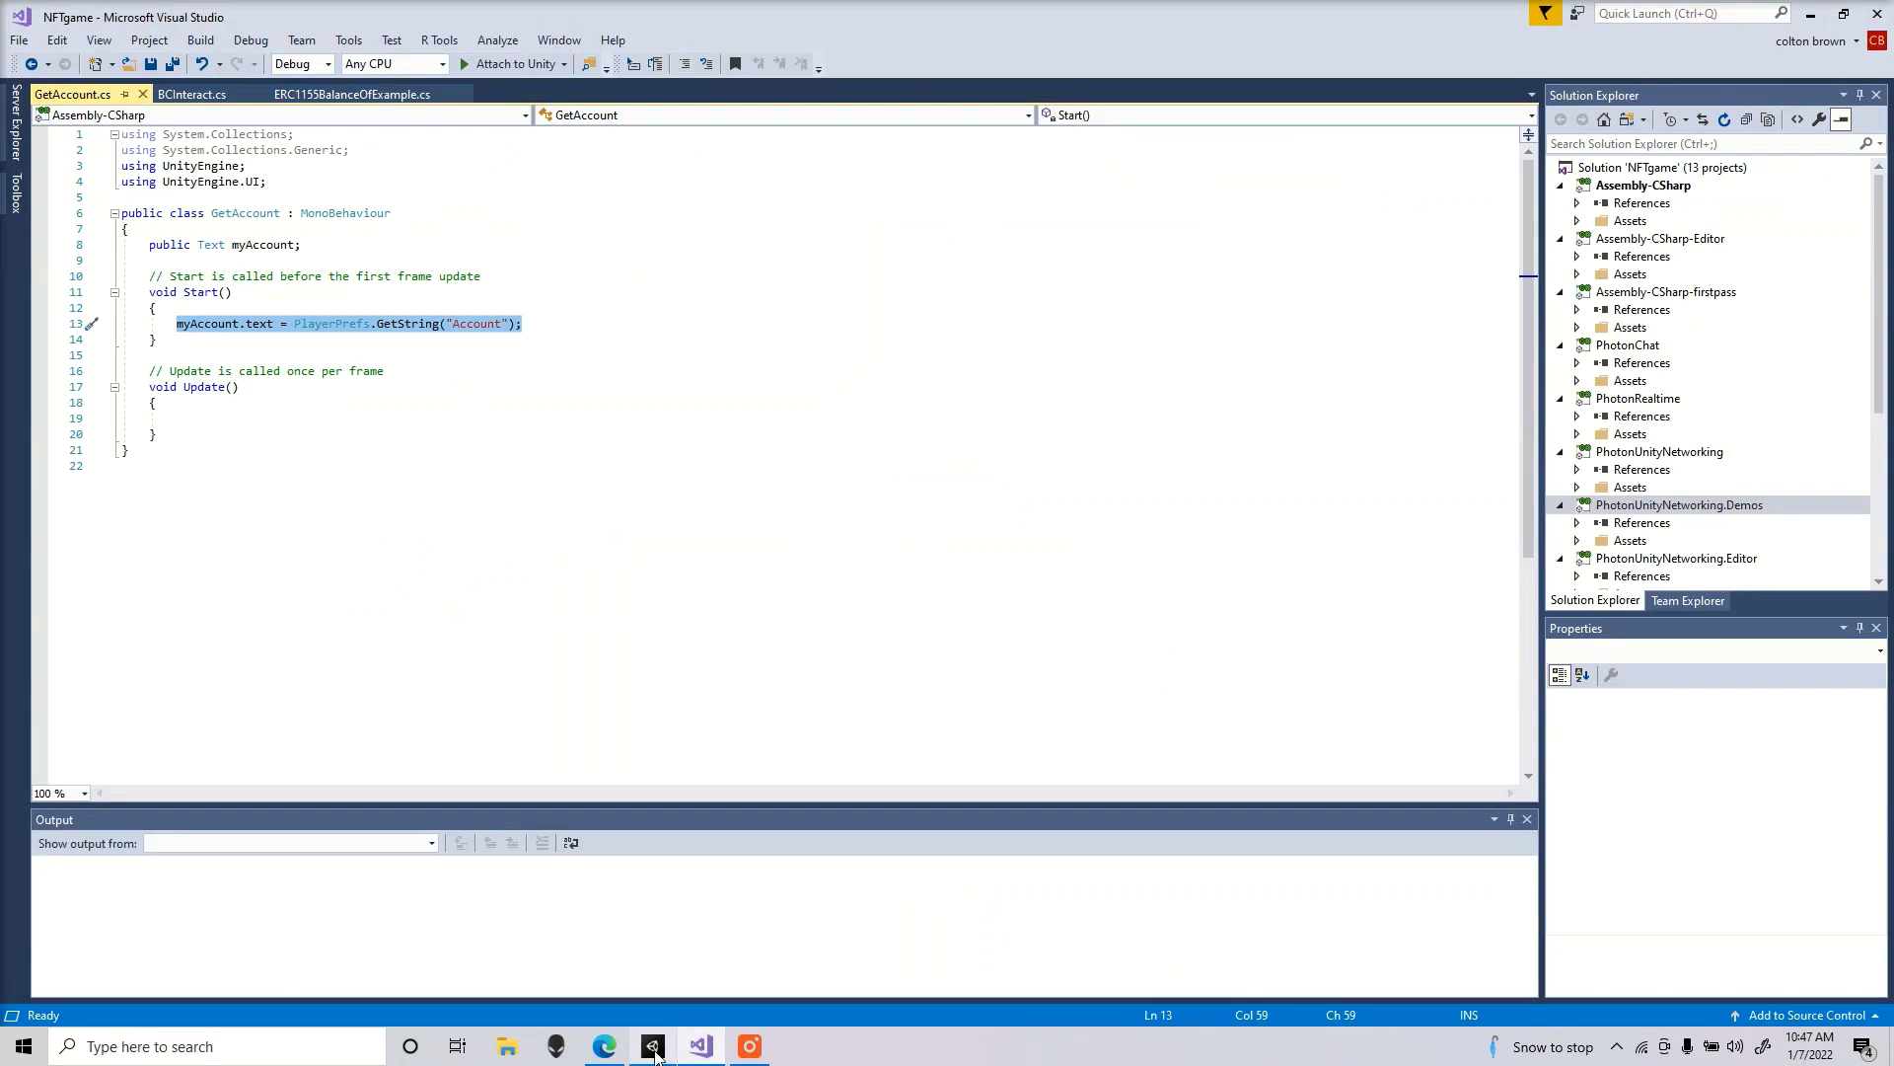
# - Return to the Unity editor to view ForChin1's ERC1155 Balance Of Example script
pyautogui.click(653, 1048)
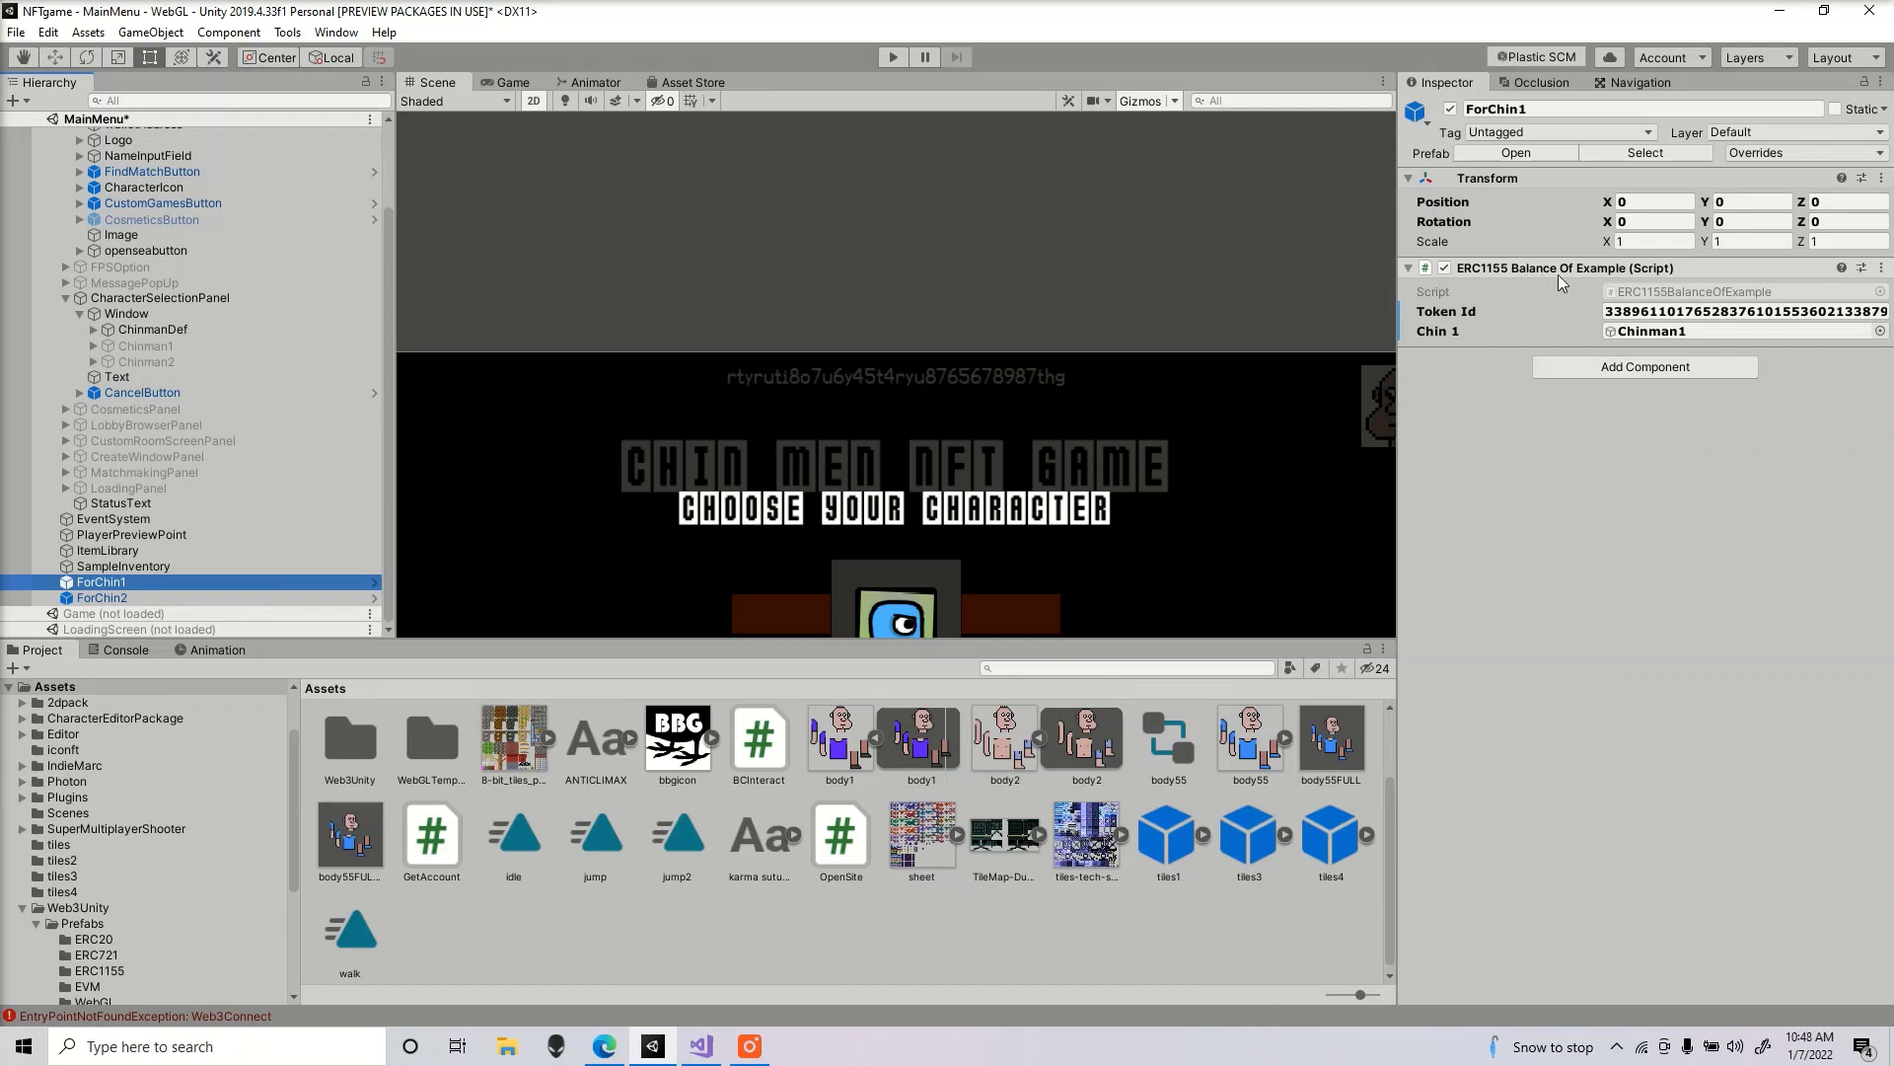
# - Browse Web3Unity > Scripts > Prefabs > ERC1155 and preview the ERC1155BalanceOfBatchExample script
pyautogui.click(78, 907)
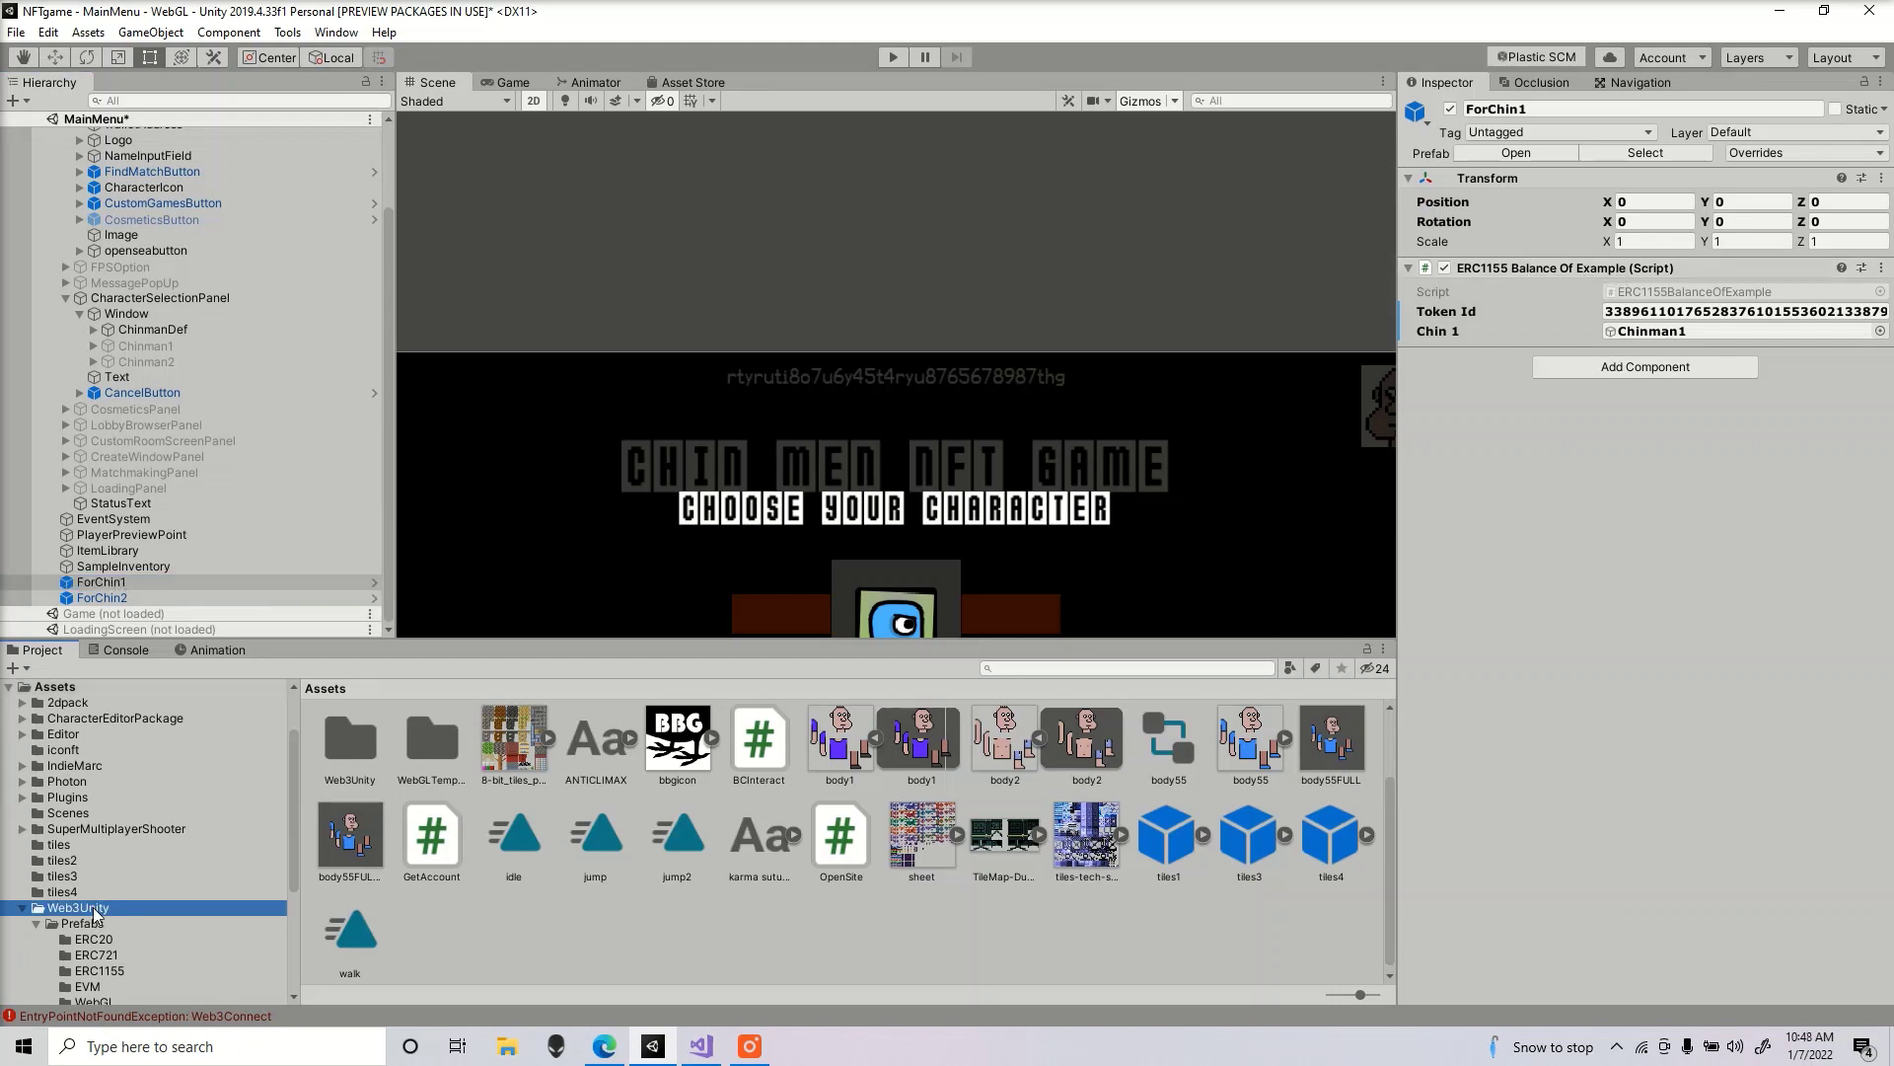
pyautogui.doubleClick(500, 742)
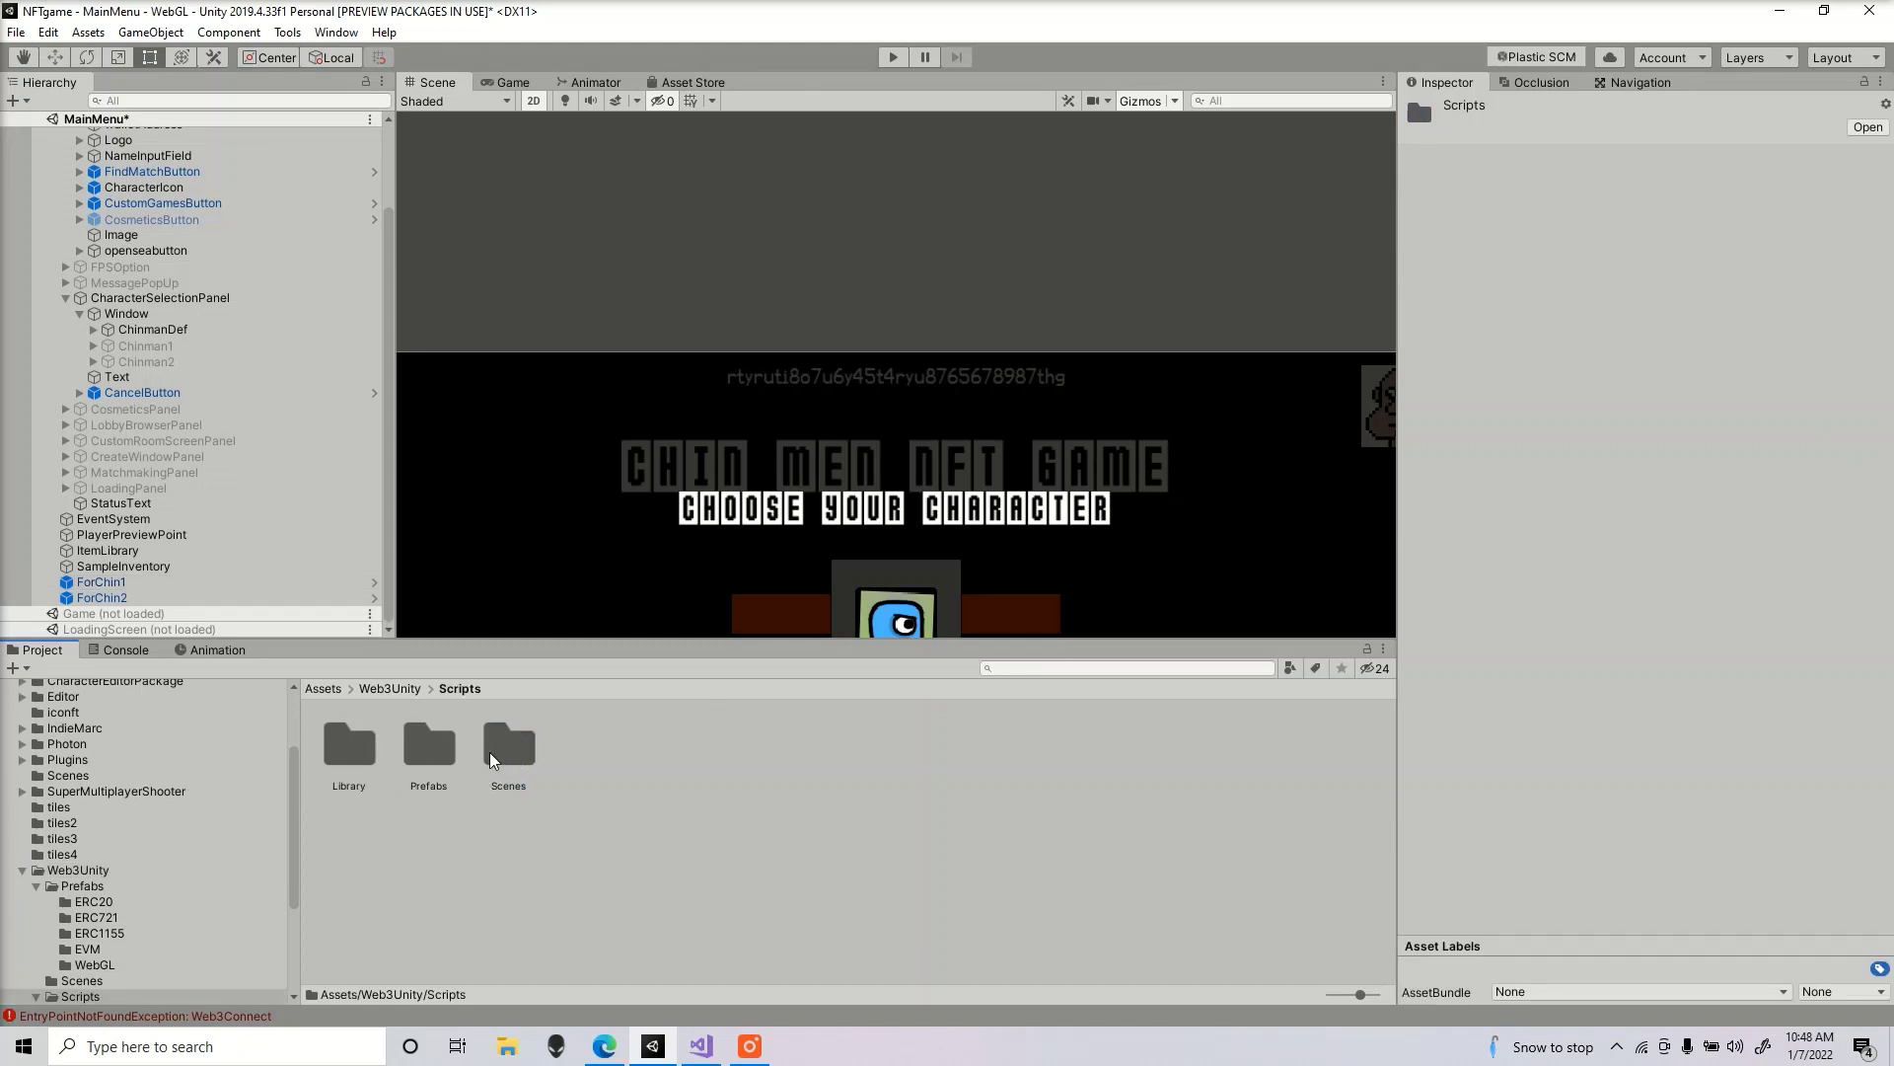
pyautogui.press('BackSpace')
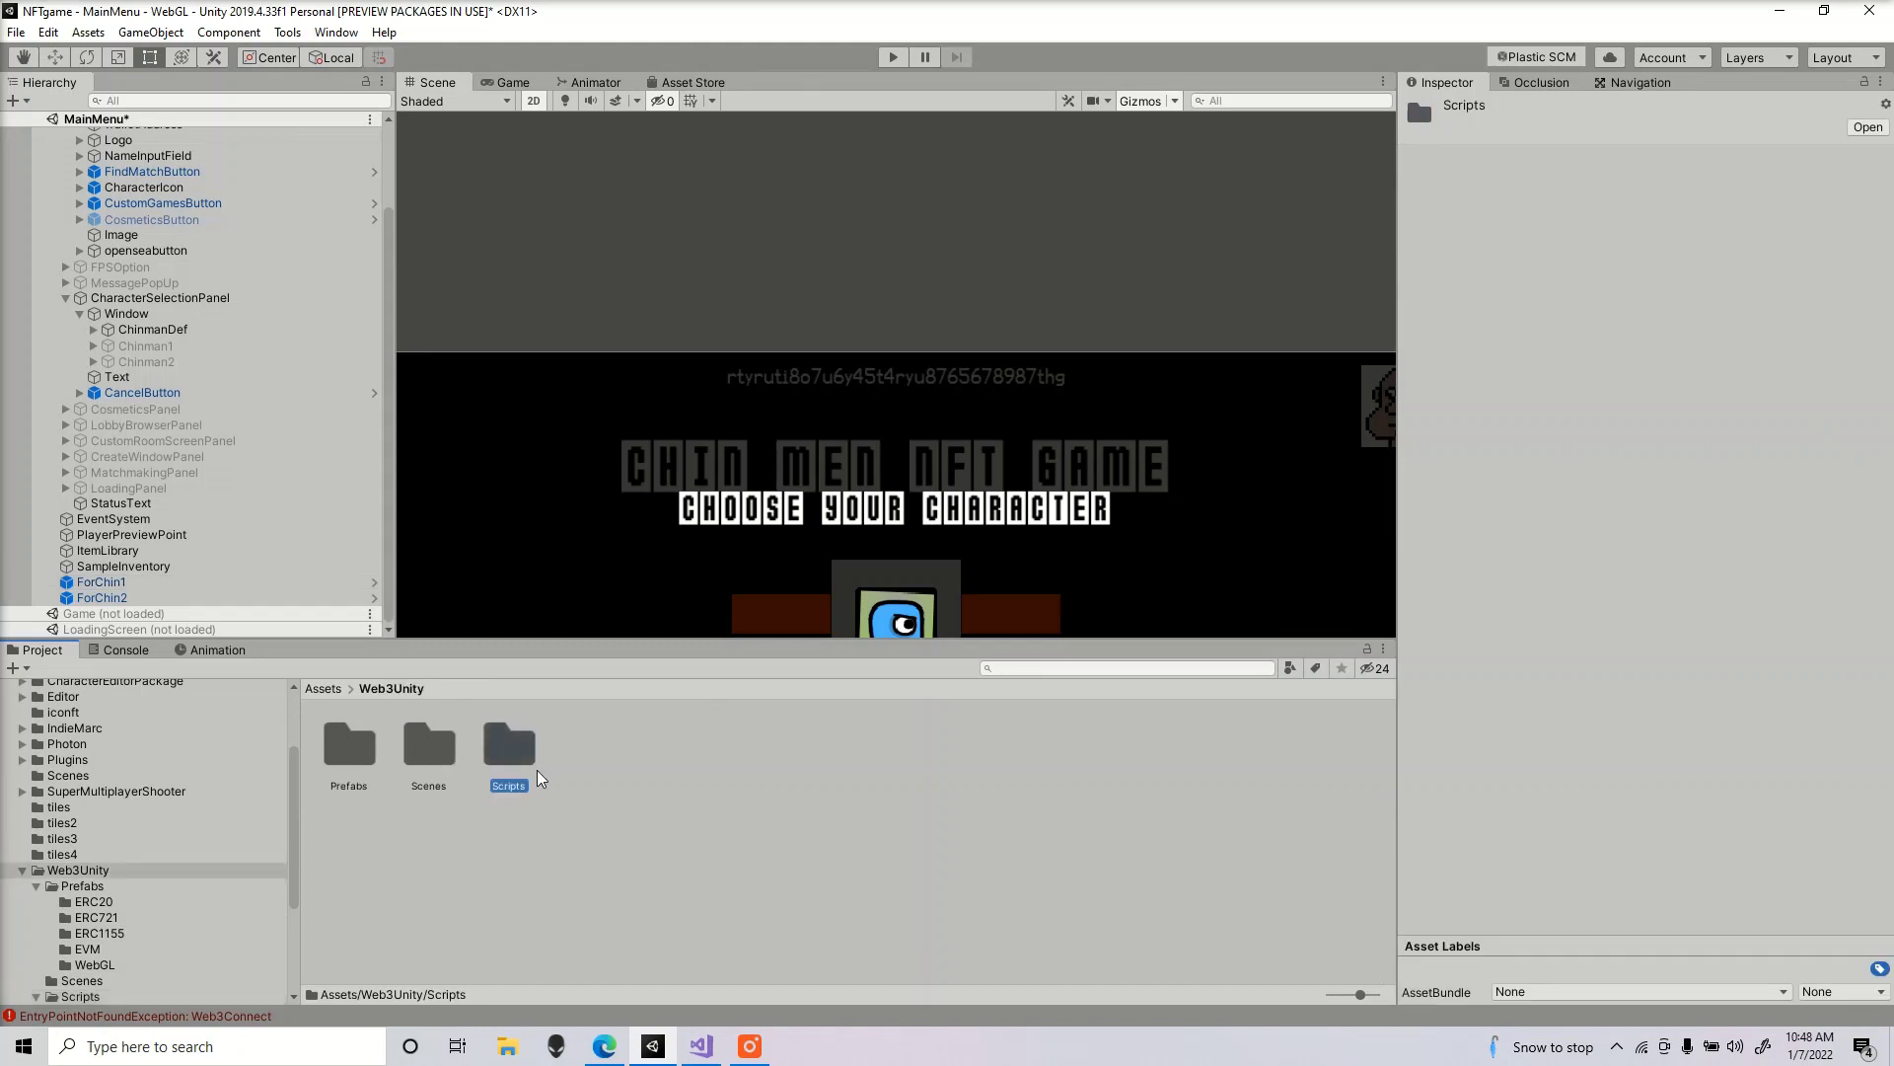
pyautogui.doubleClick(509, 745)
pyautogui.doubleClick(430, 747)
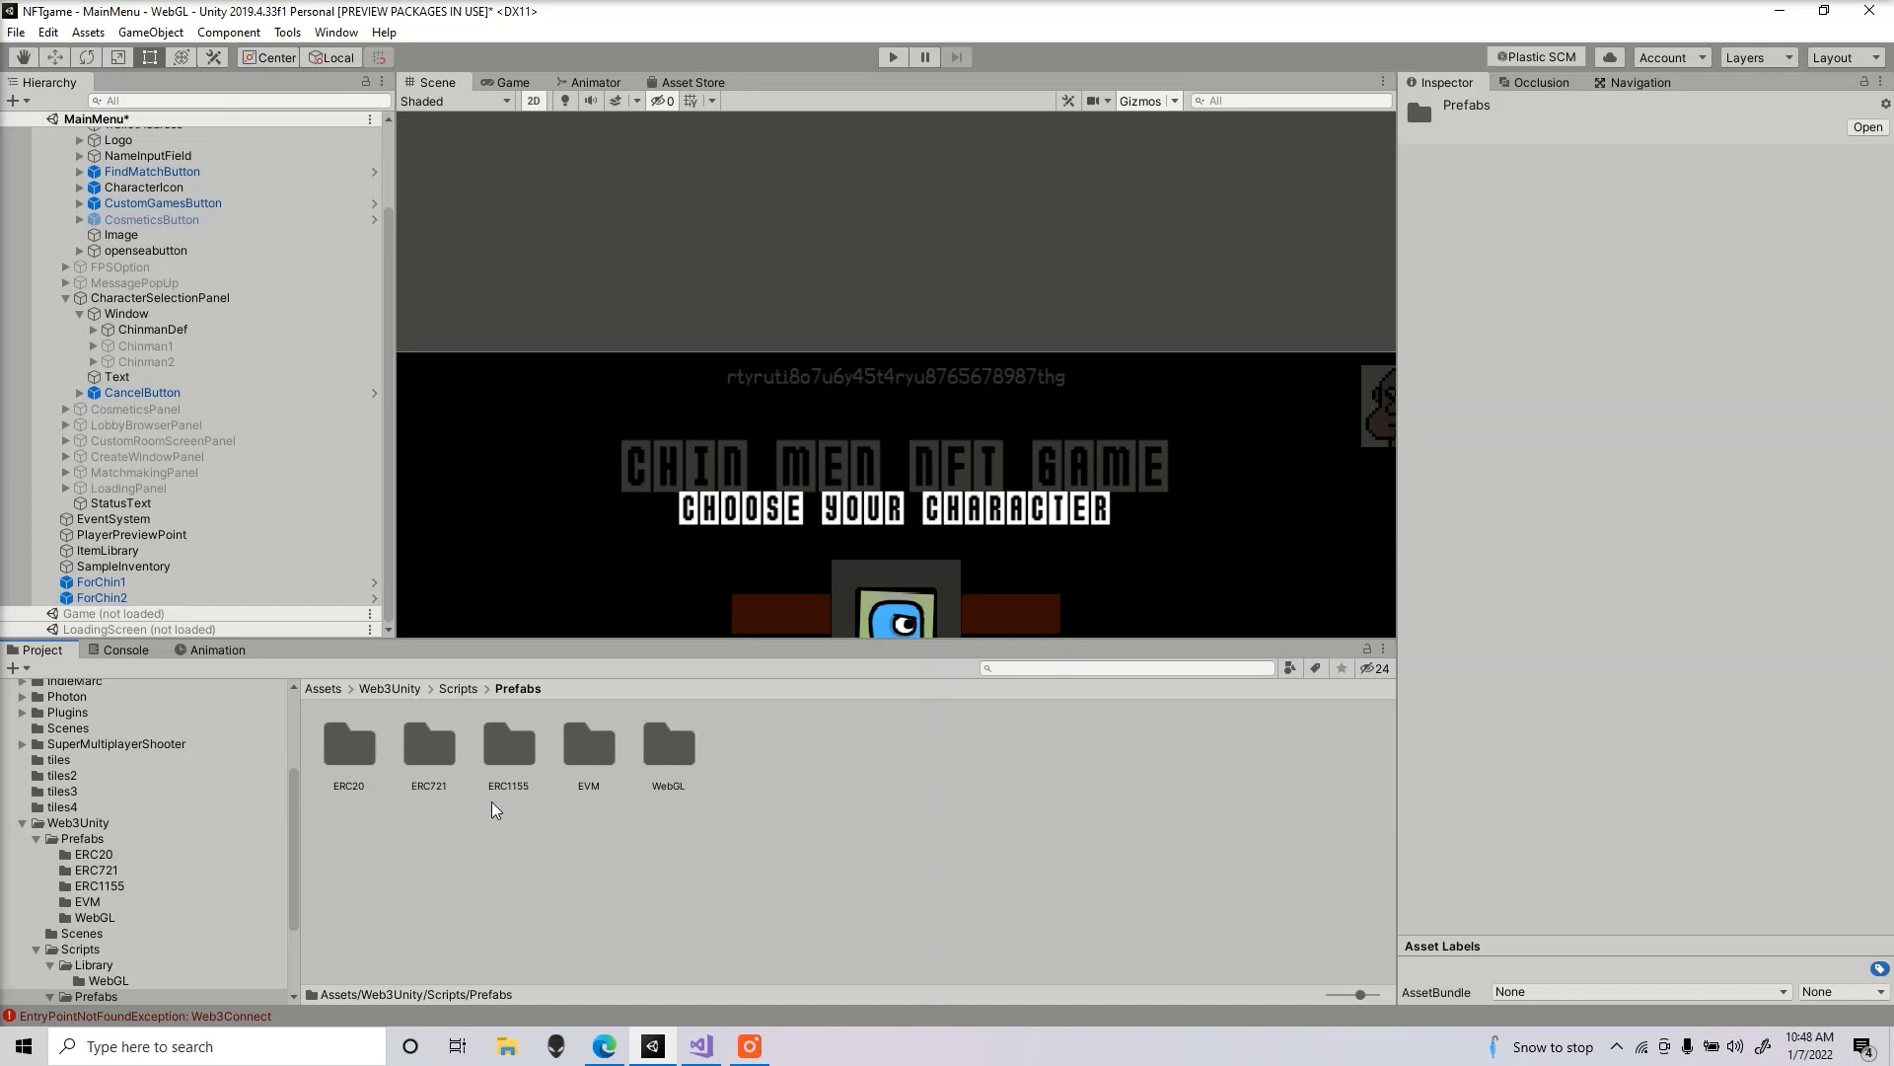
pyautogui.doubleClick(511, 752)
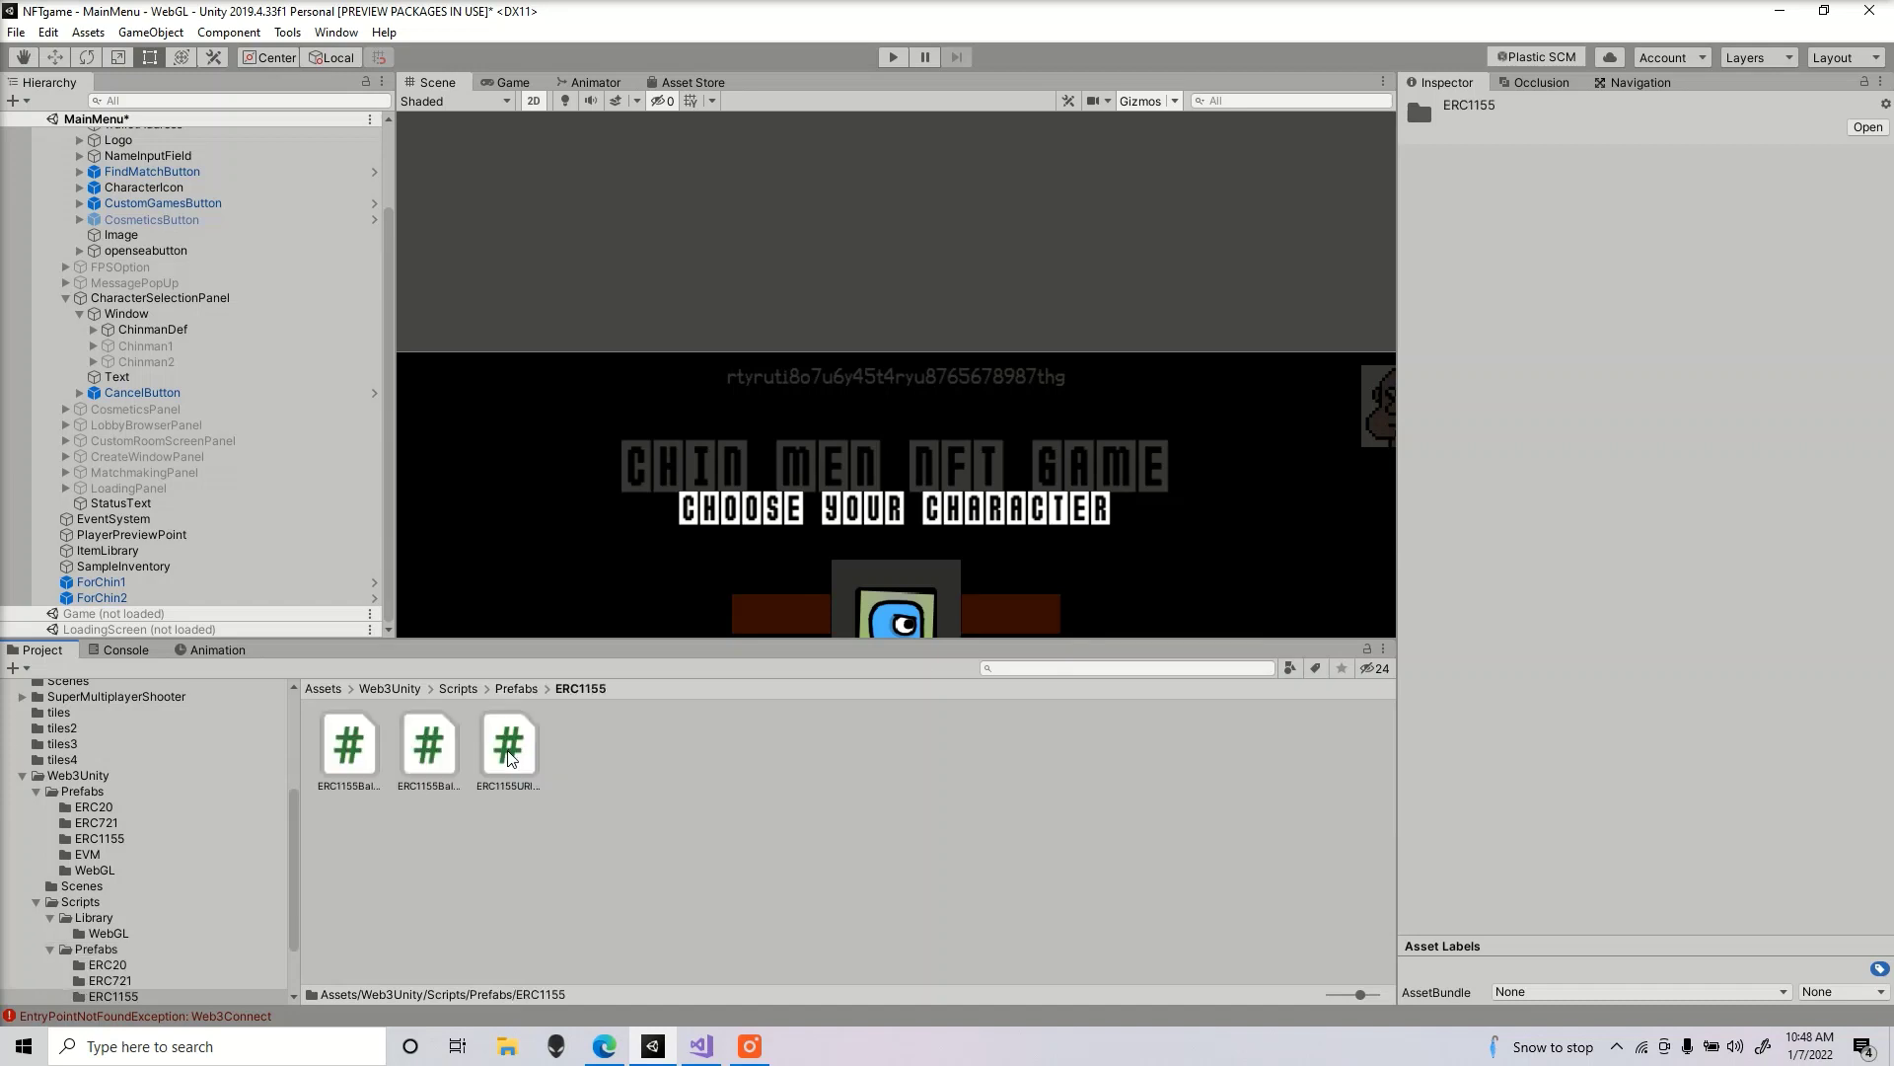
pyautogui.click(367, 755)
pyautogui.press('BackSpace')
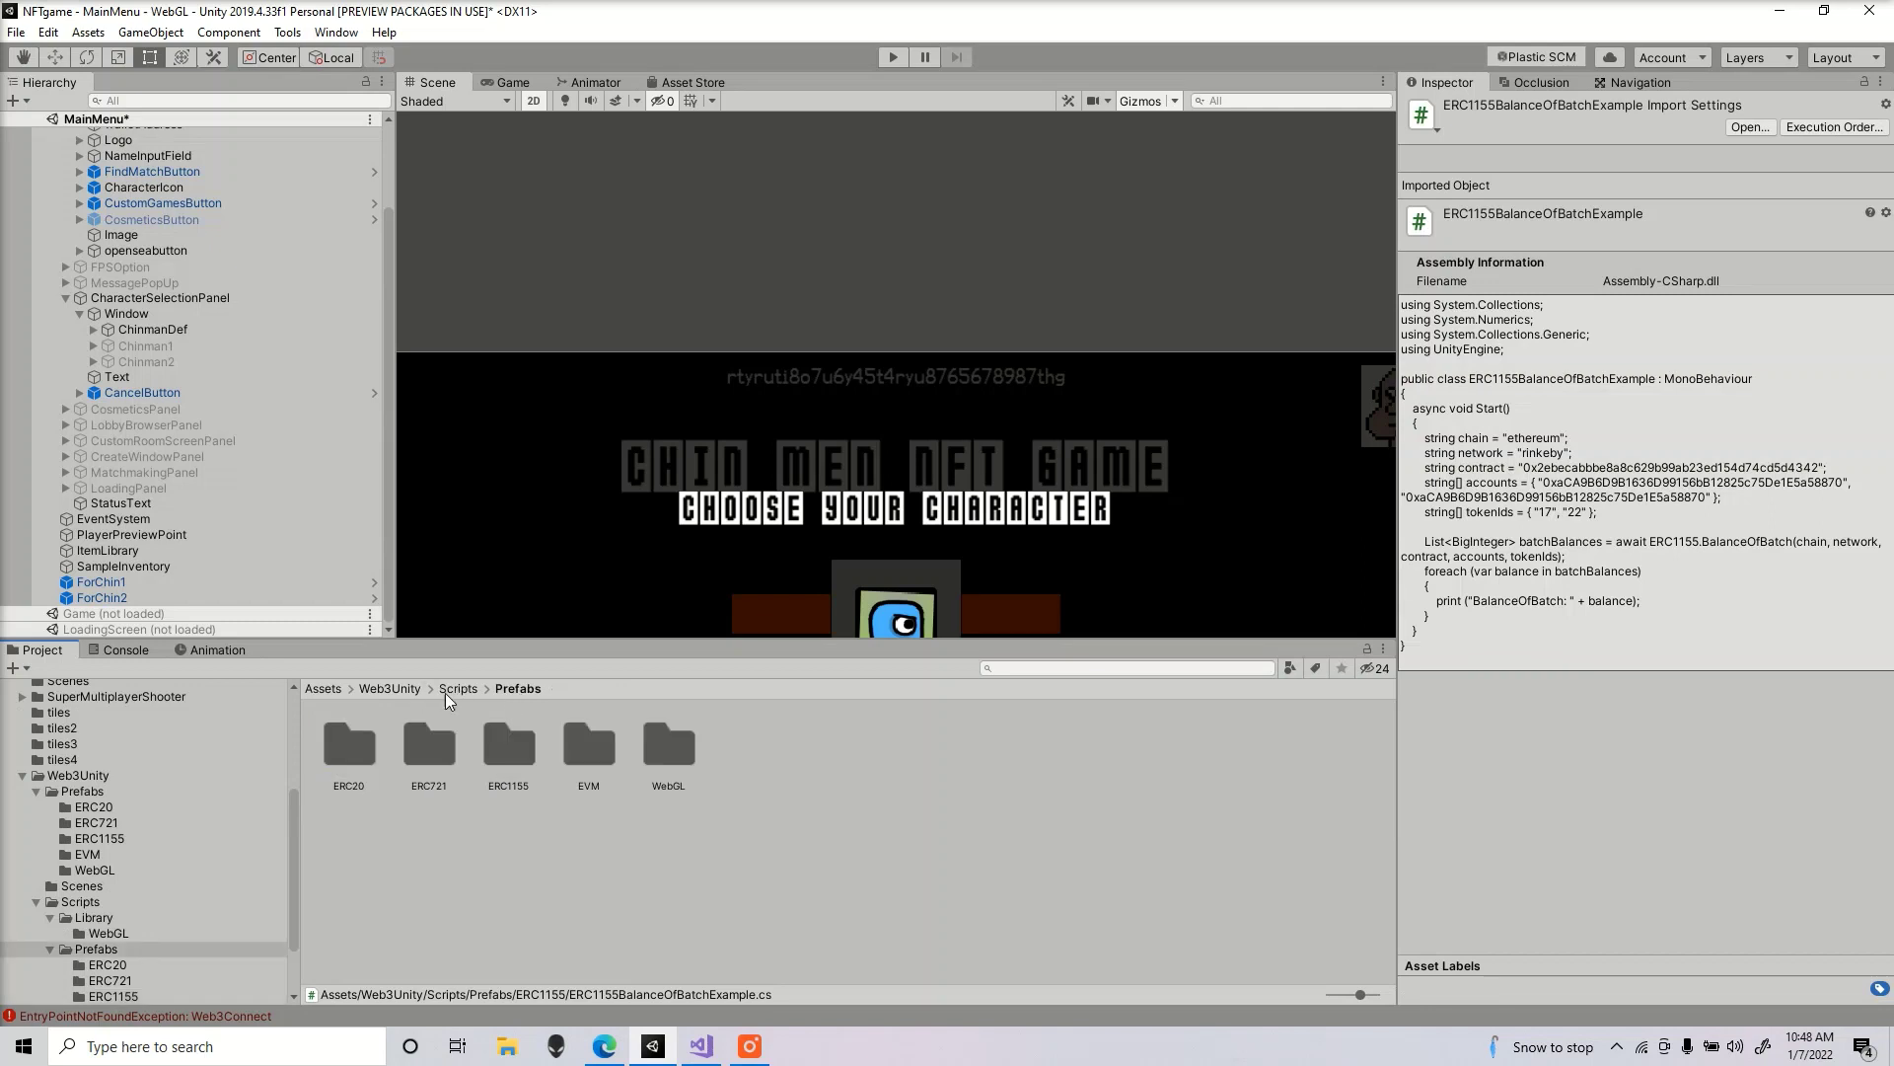
pyautogui.click(375, 689)
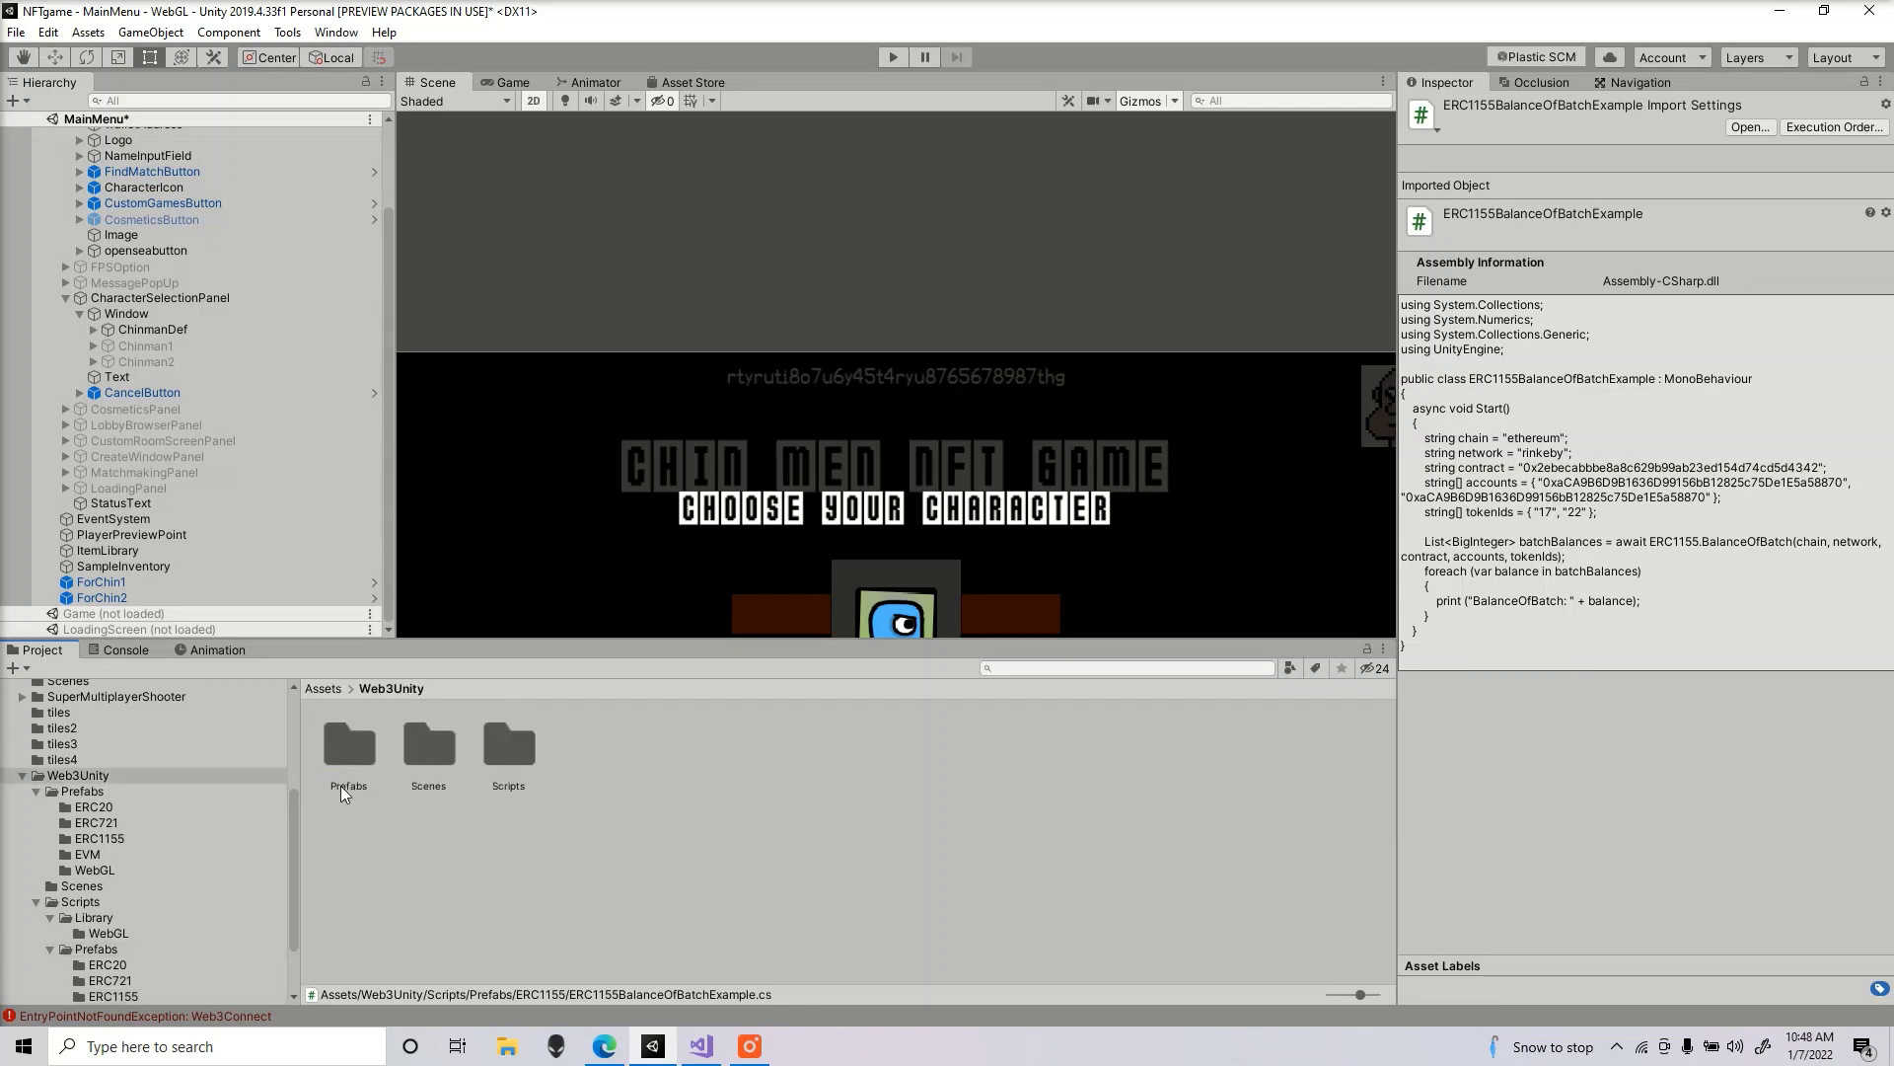
# - Inspect the BalanceOf1155 and BalanceOfBatch1155 prefabs in Web3Unity > Prefabs > ERC1155
pyautogui.doubleClick(350, 742)
pyautogui.click(510, 752)
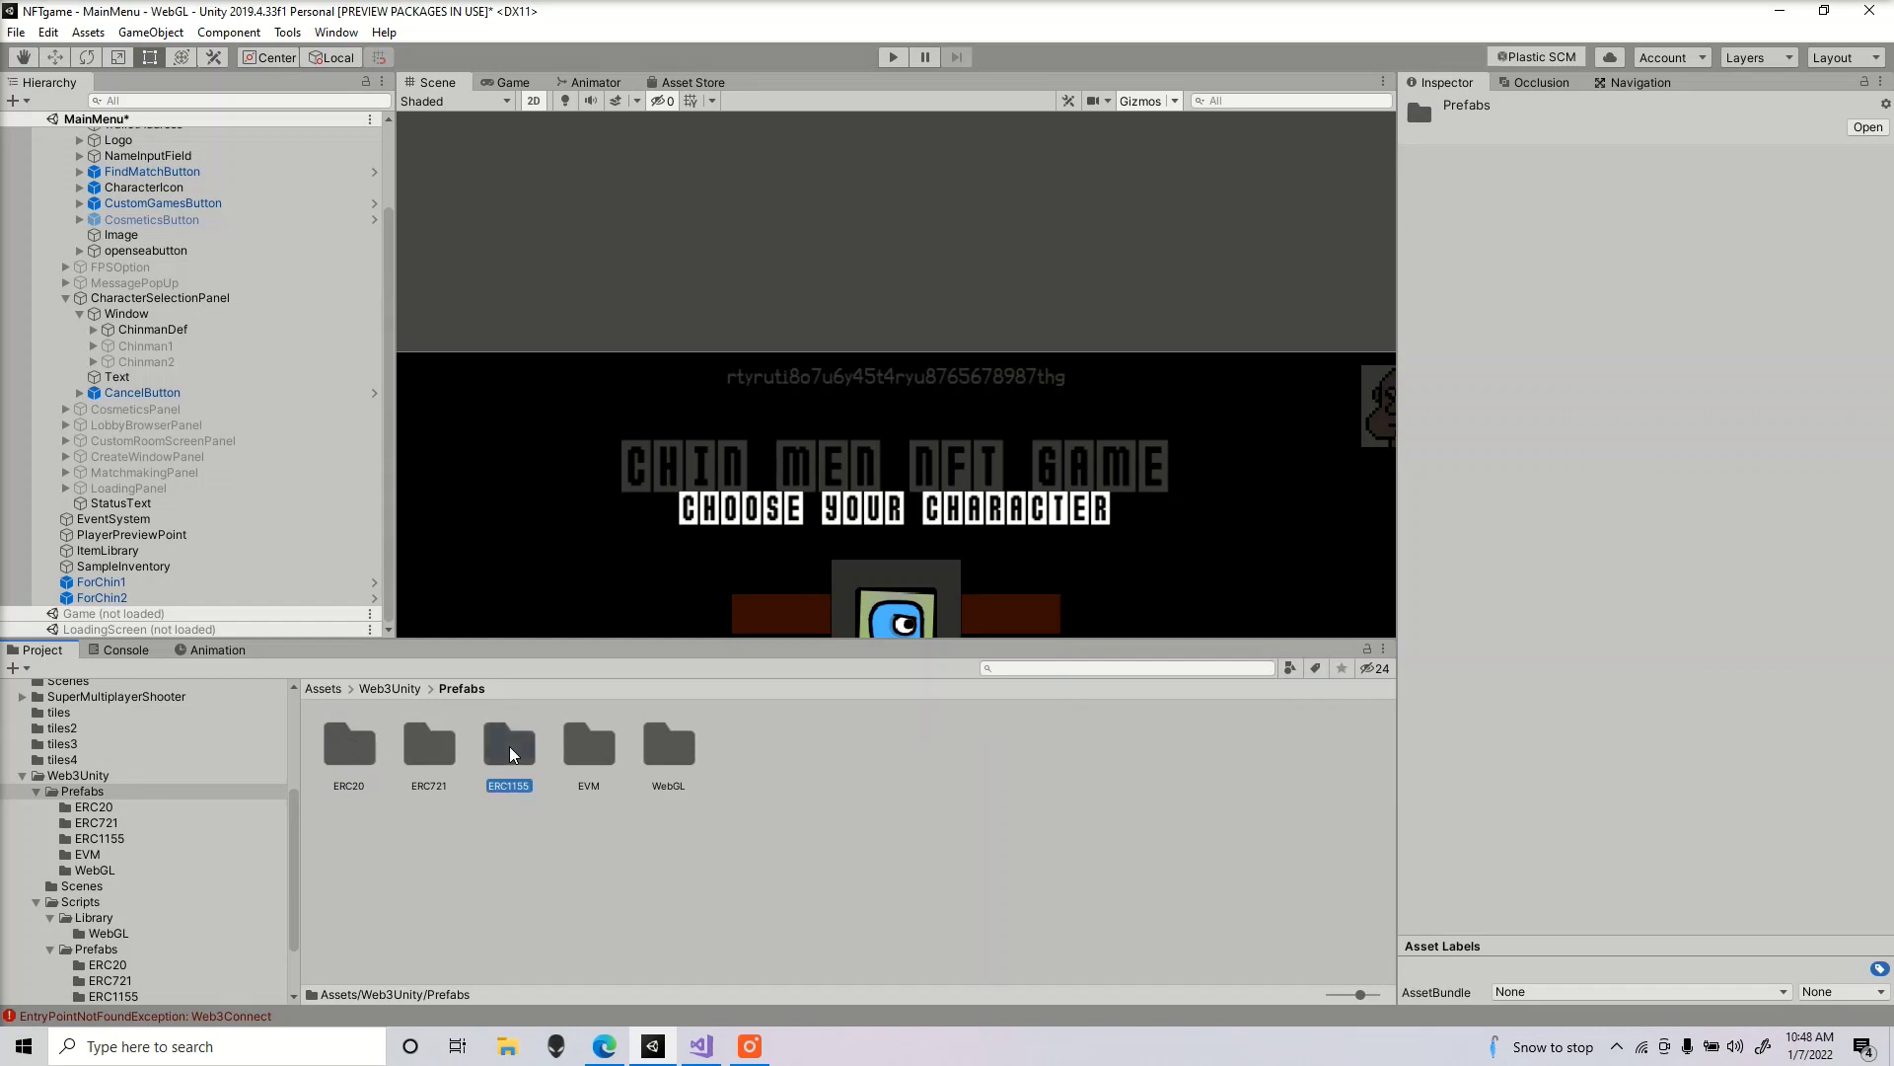
pyautogui.doubleClick(510, 752)
pyautogui.click(440, 754)
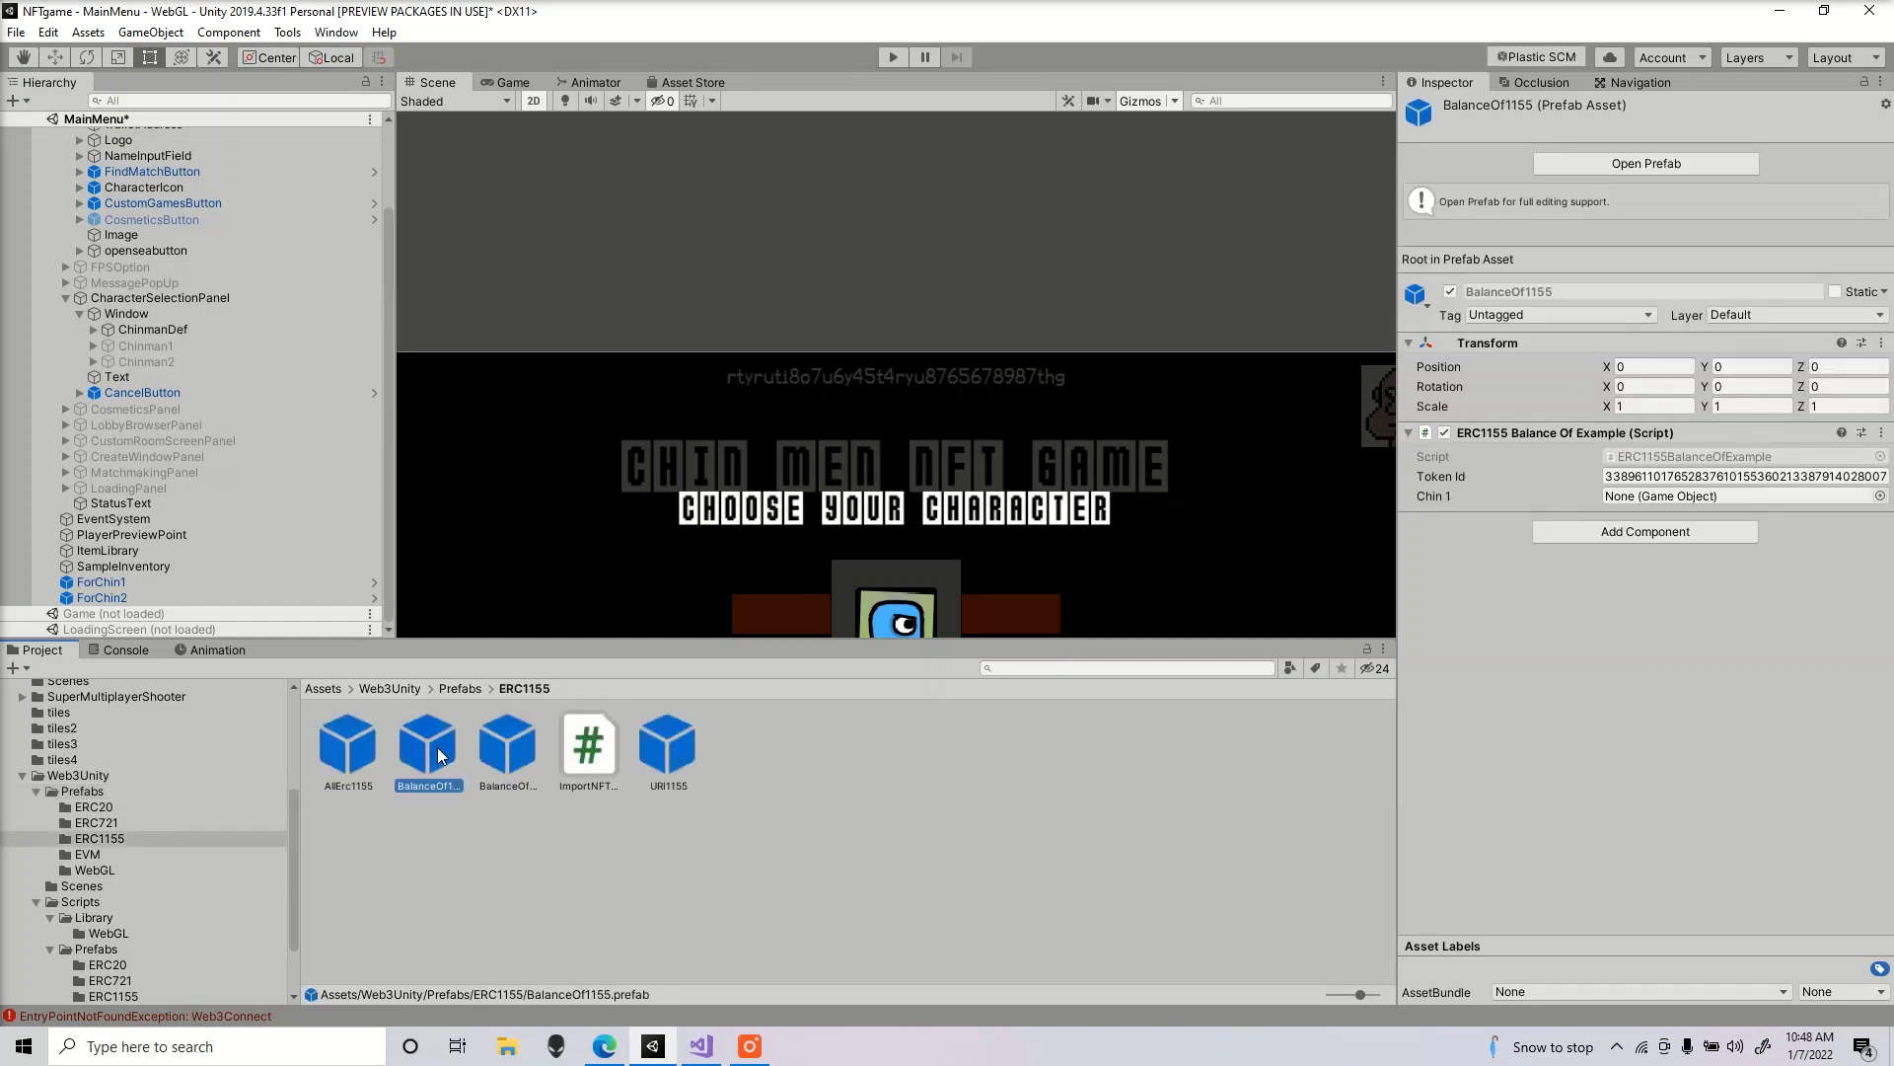
pyautogui.click(500, 744)
pyautogui.click(428, 742)
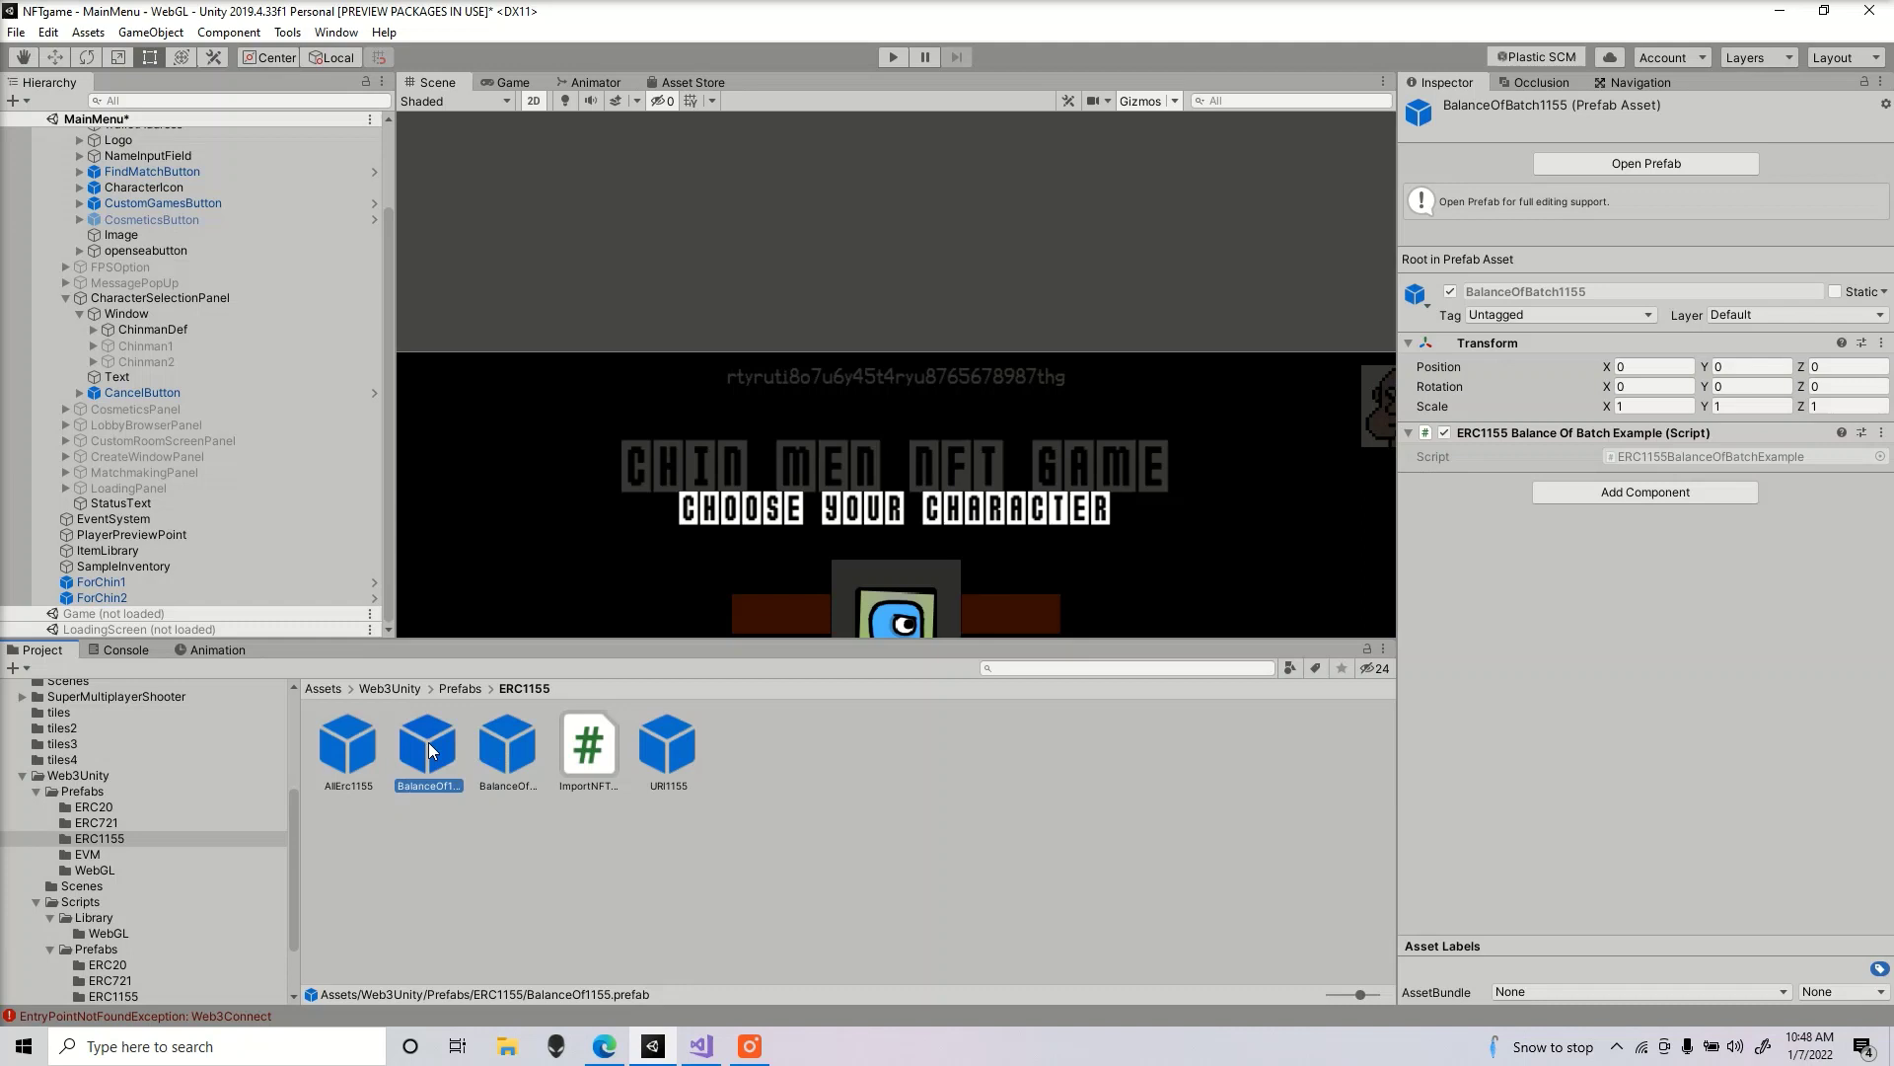
# - Place a BalanceOf1155 prefab below SampleInventory, delete it again, and select ForChin1
pyautogui.moveTo(423, 742); pyautogui.dragTo(148, 580)
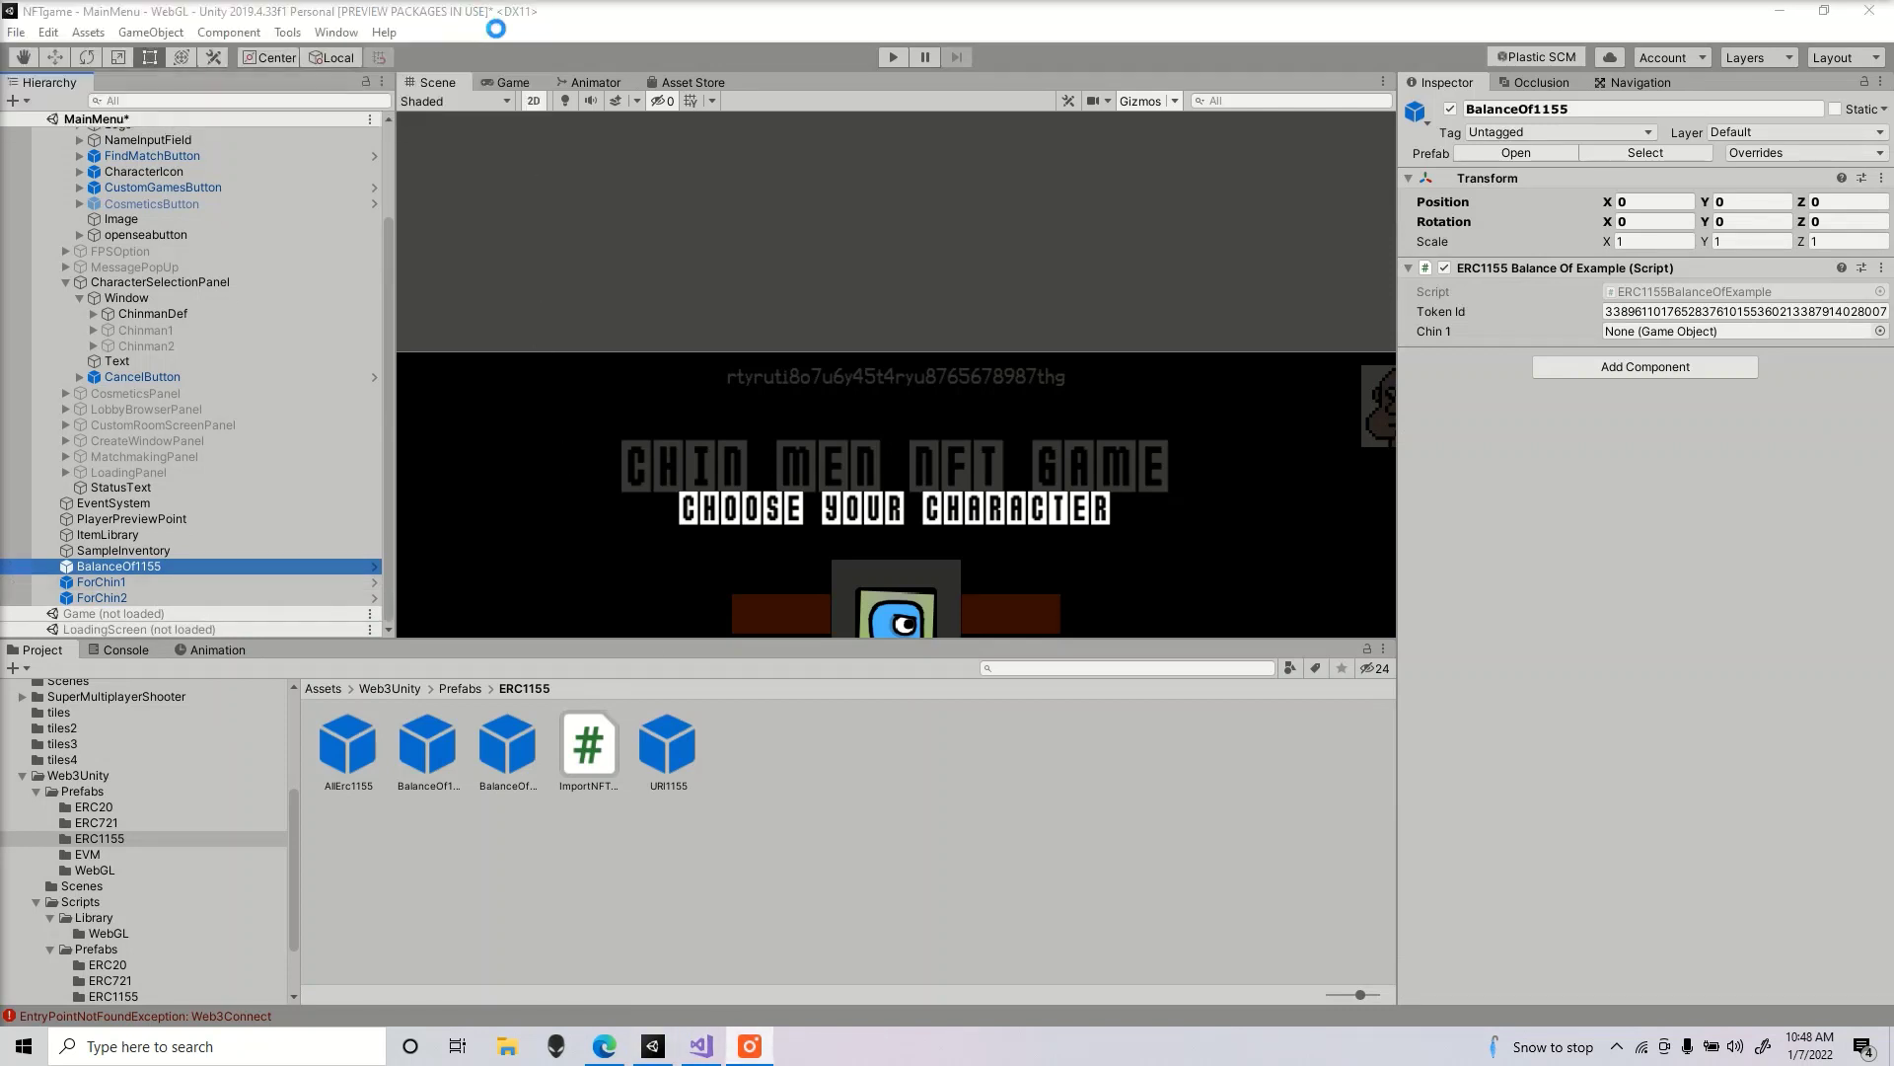
pyautogui.click(167, 533)
pyautogui.click(163, 562)
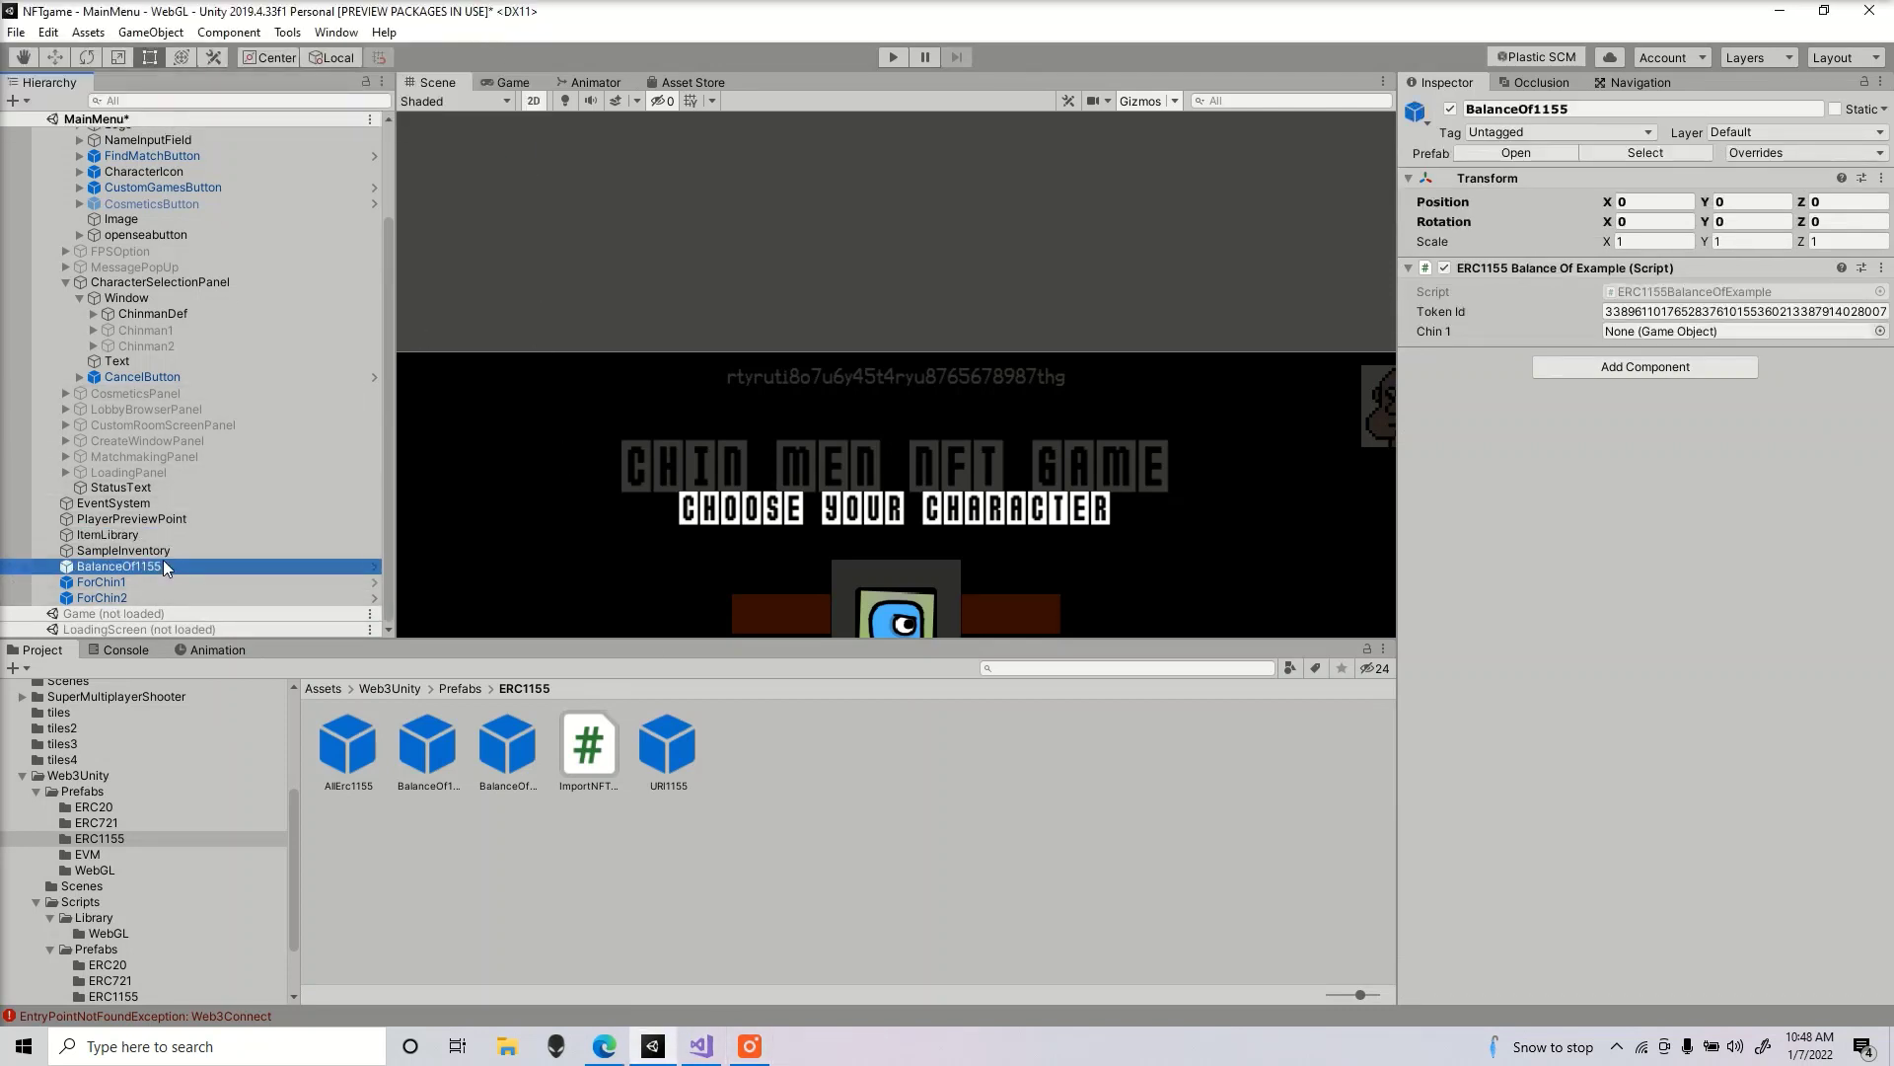
pyautogui.rightClick(151, 566)
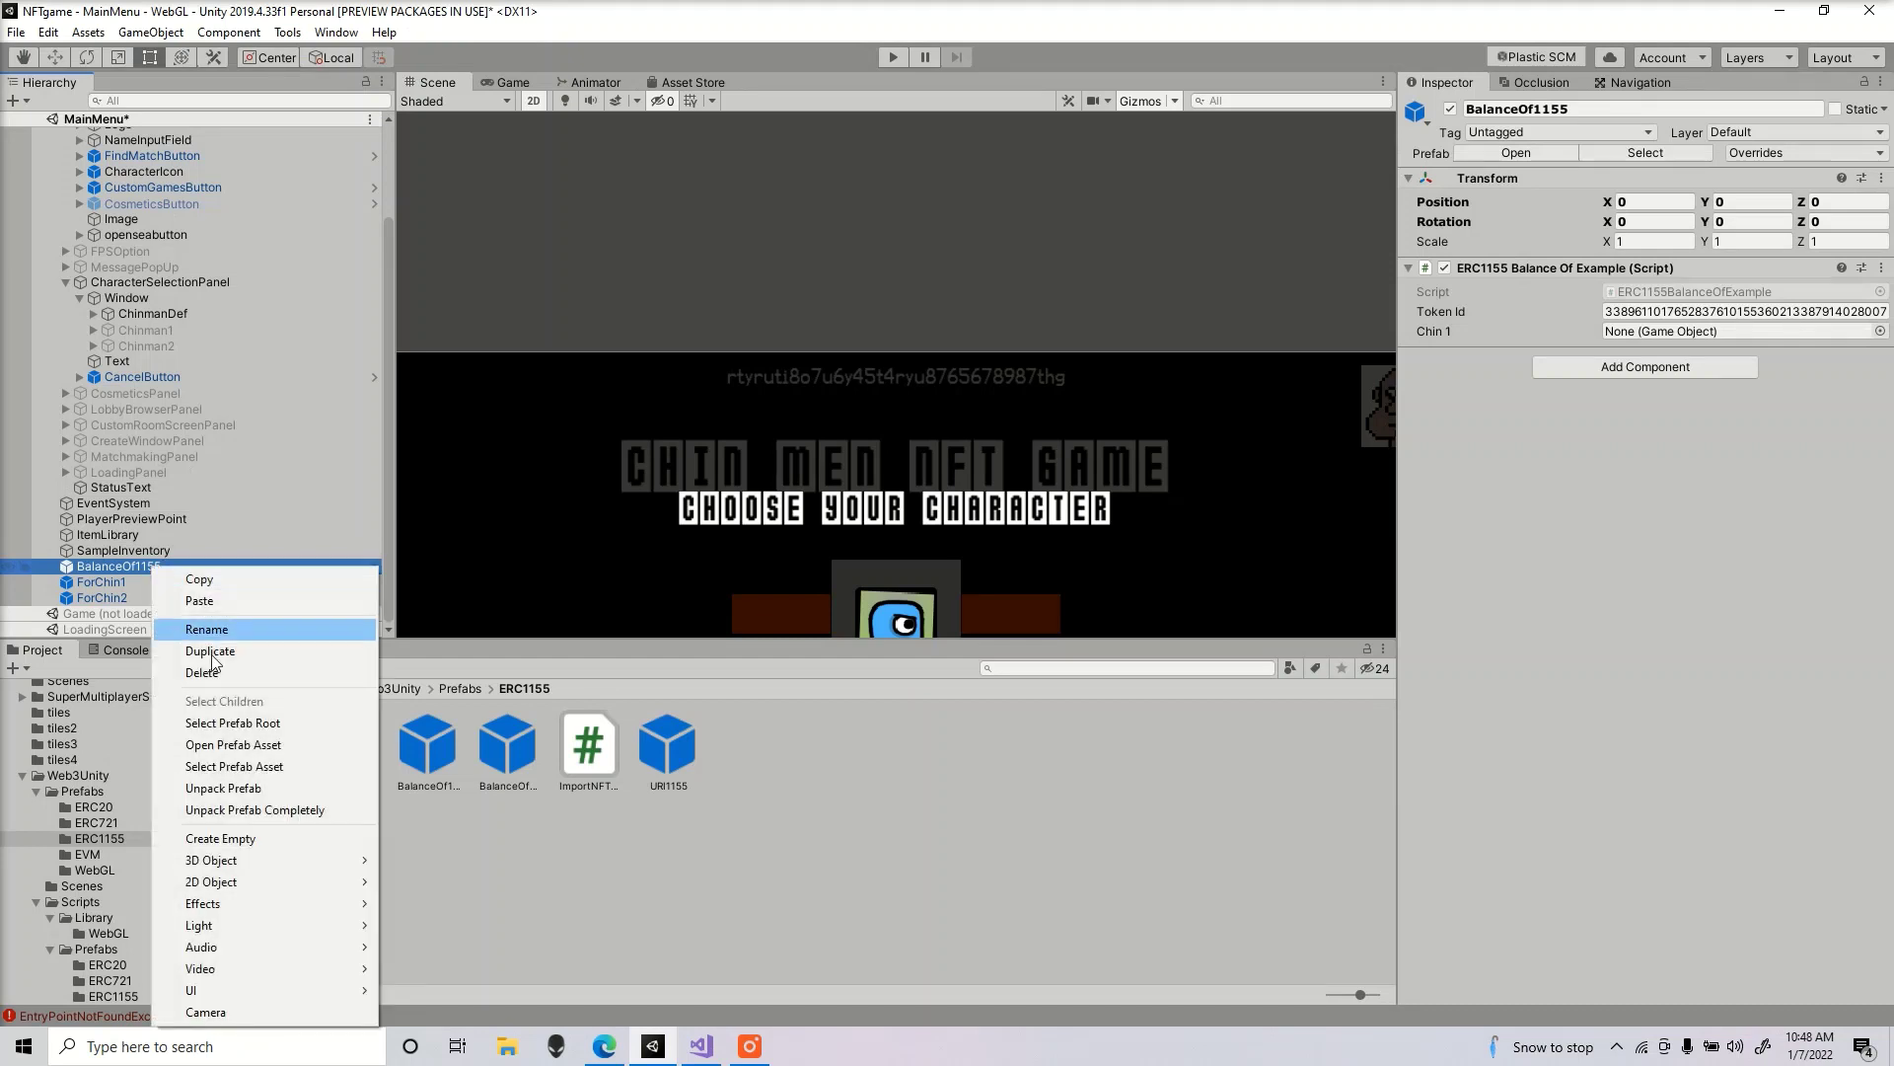
pyautogui.click(219, 672)
pyautogui.click(162, 583)
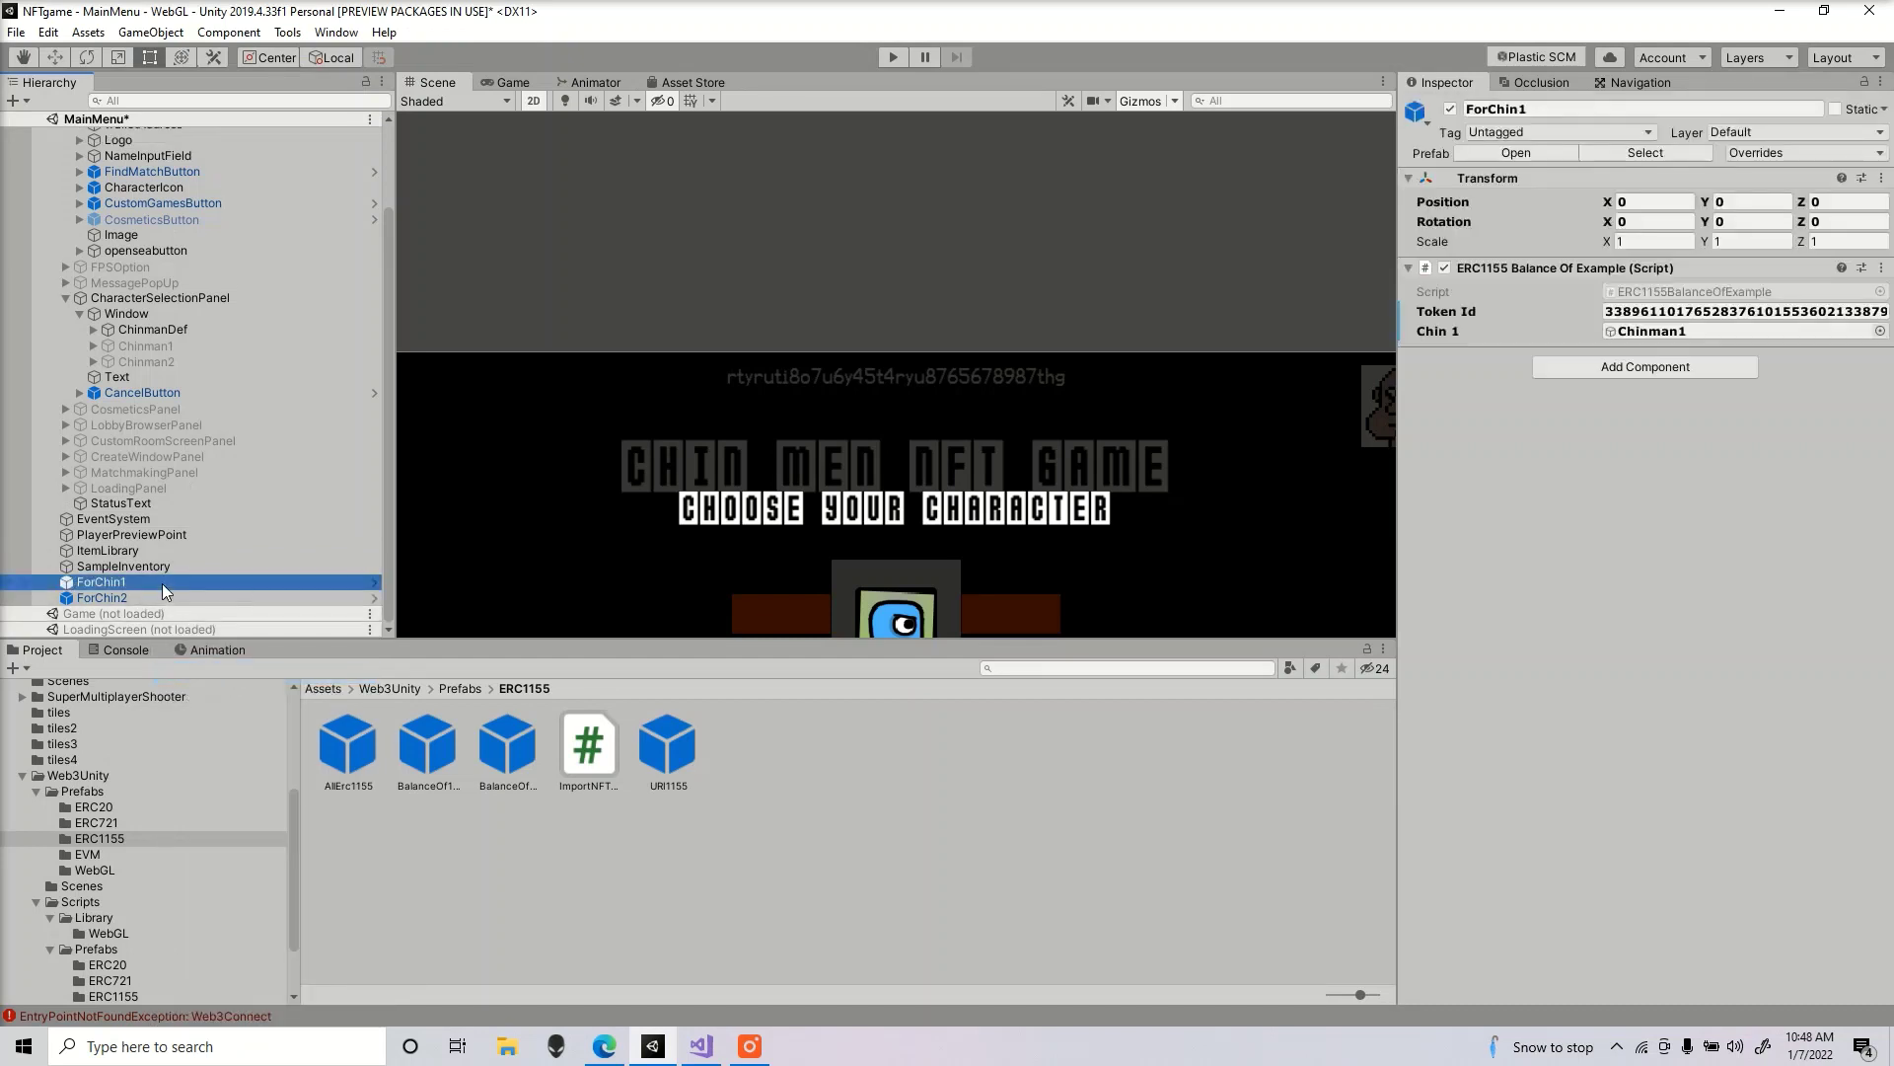
# - Open ERC1155BalanceOfExample.cs and review its polygon chain and contract address values
pyautogui.doubleClick(1654, 293)
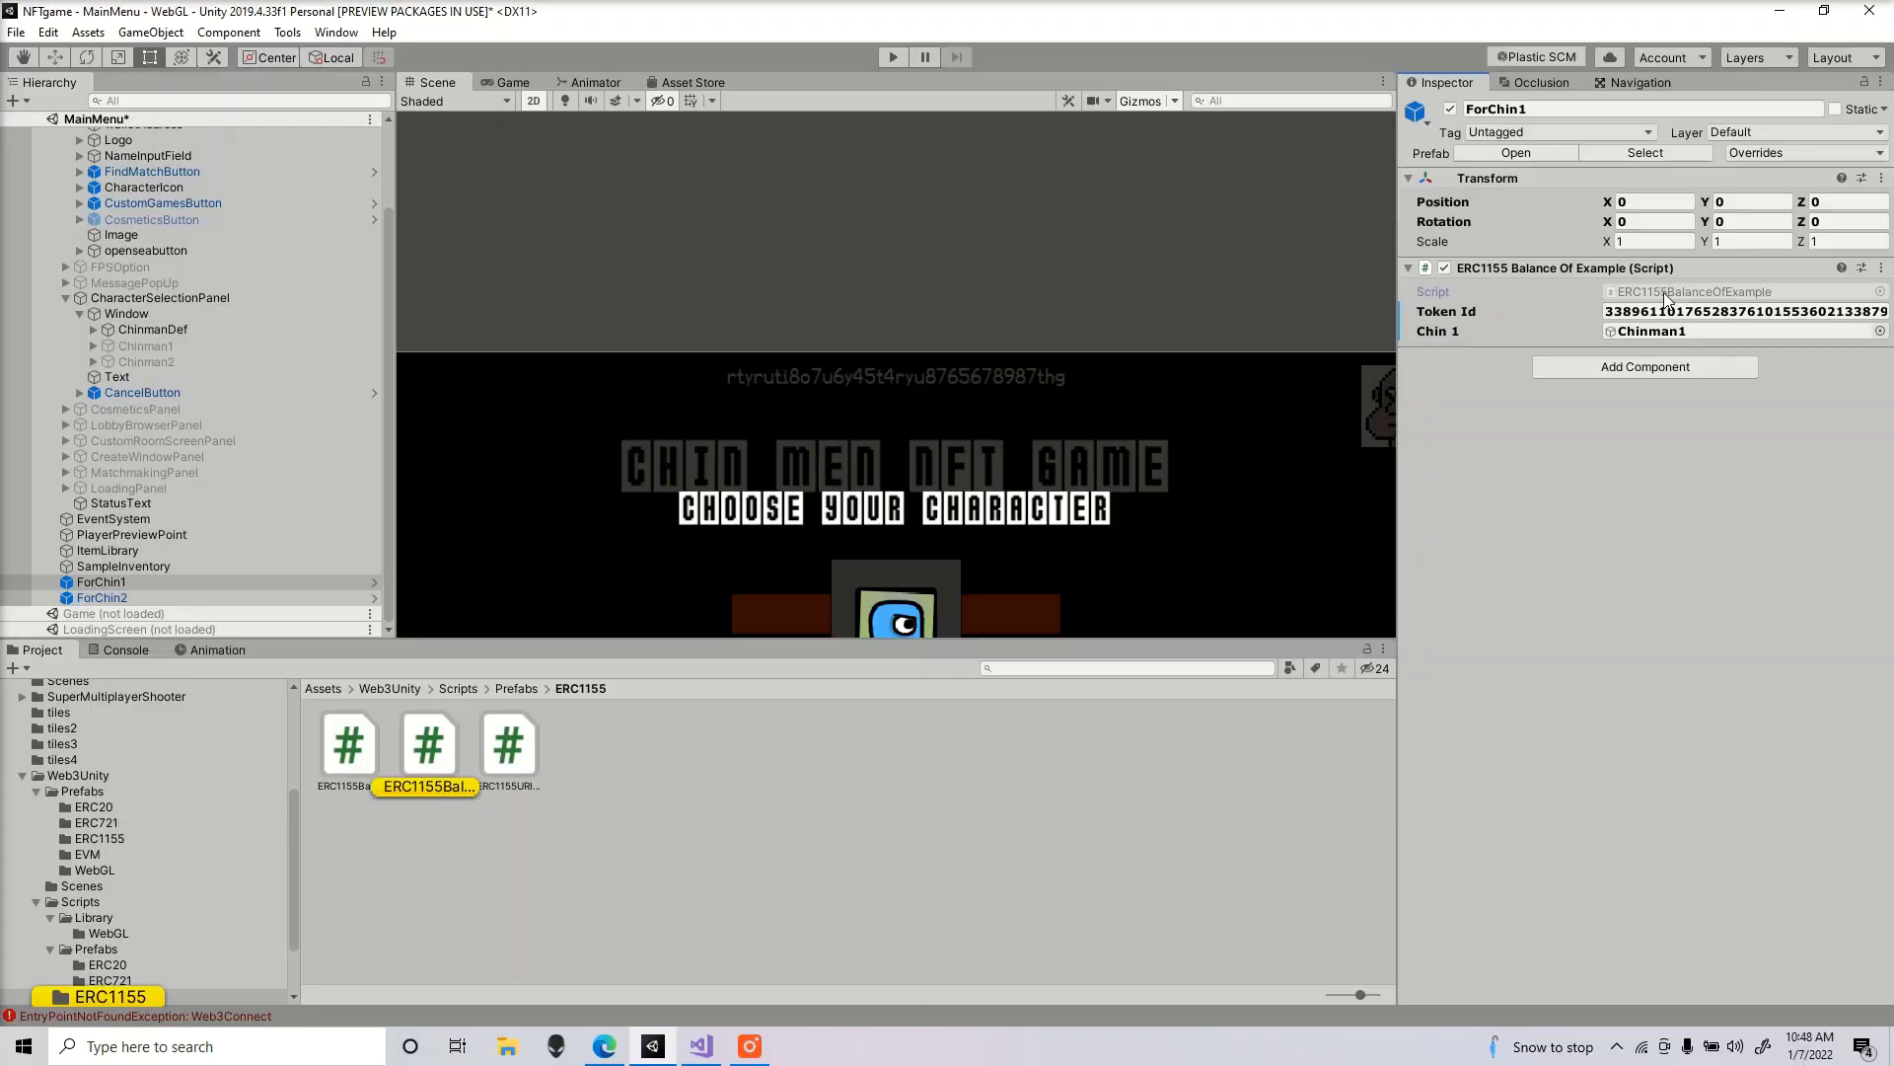
pyautogui.click(287, 487)
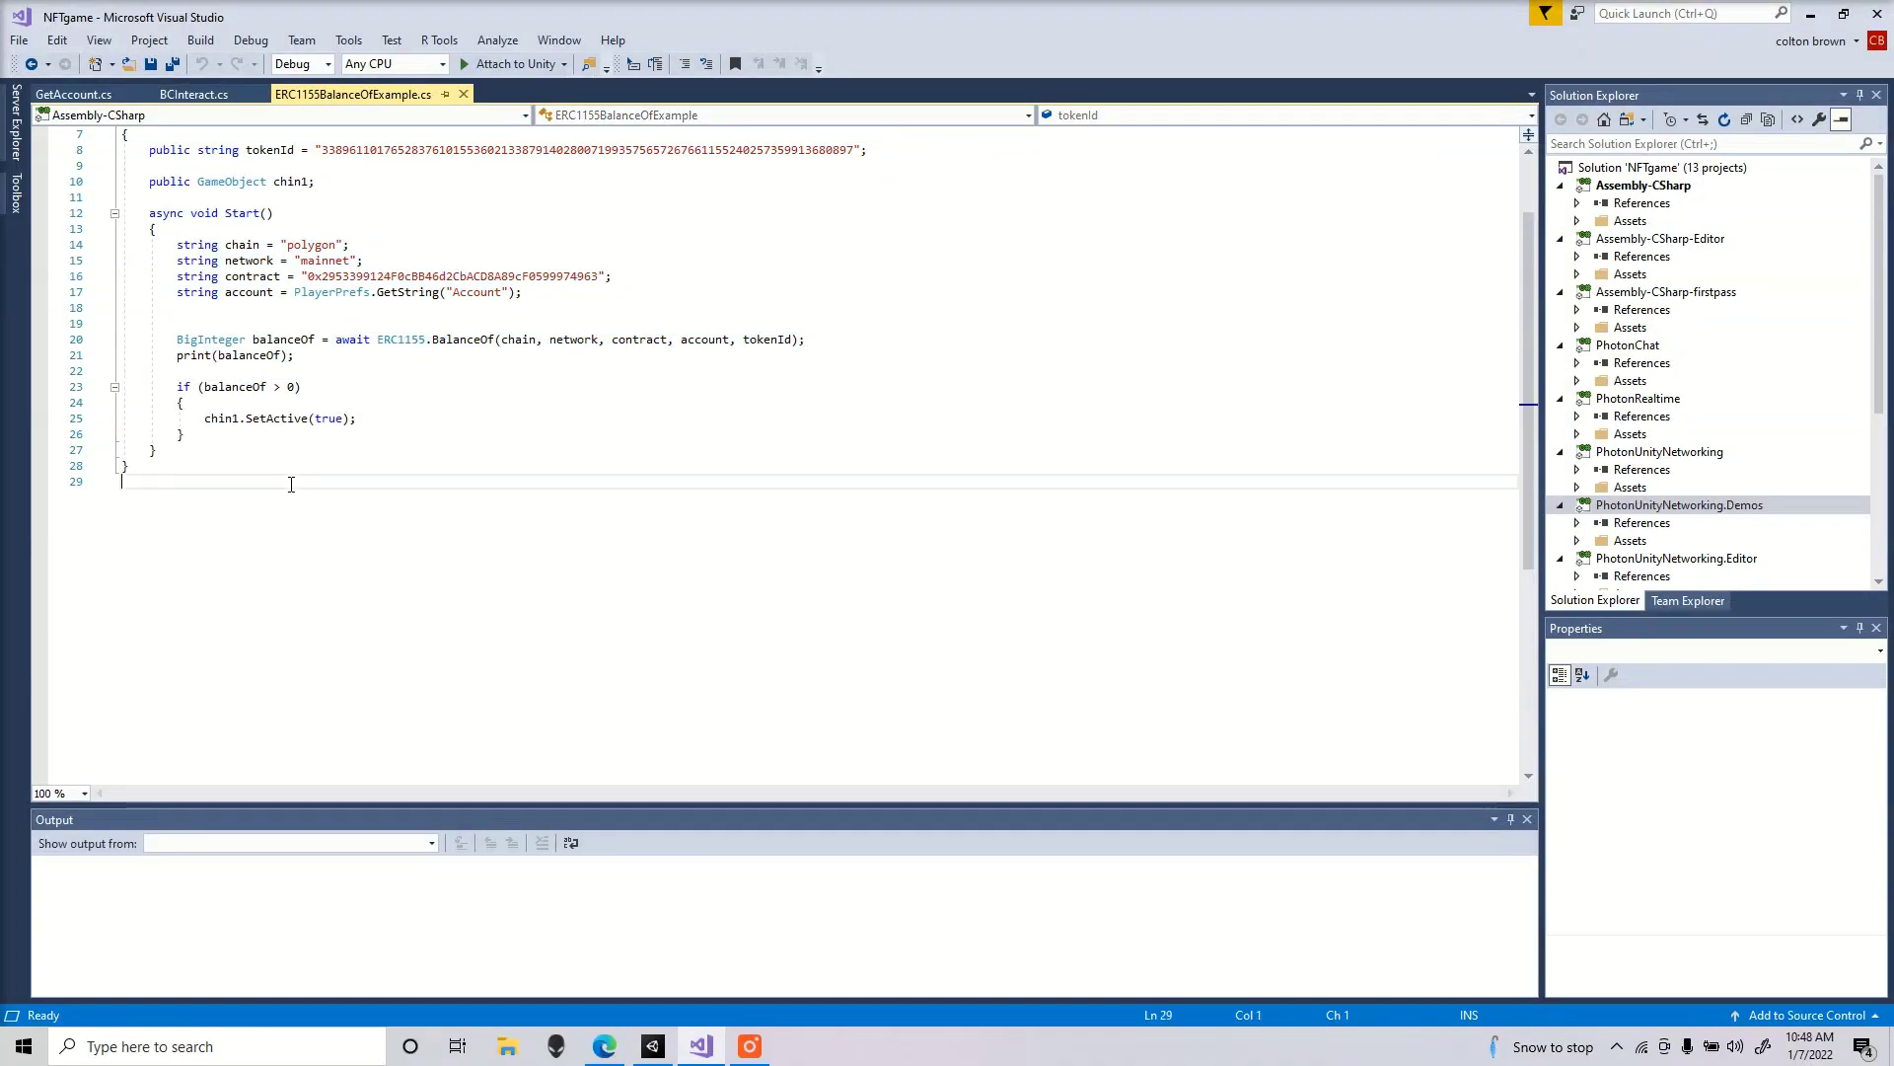
pyautogui.scroll(2, 289, 488)
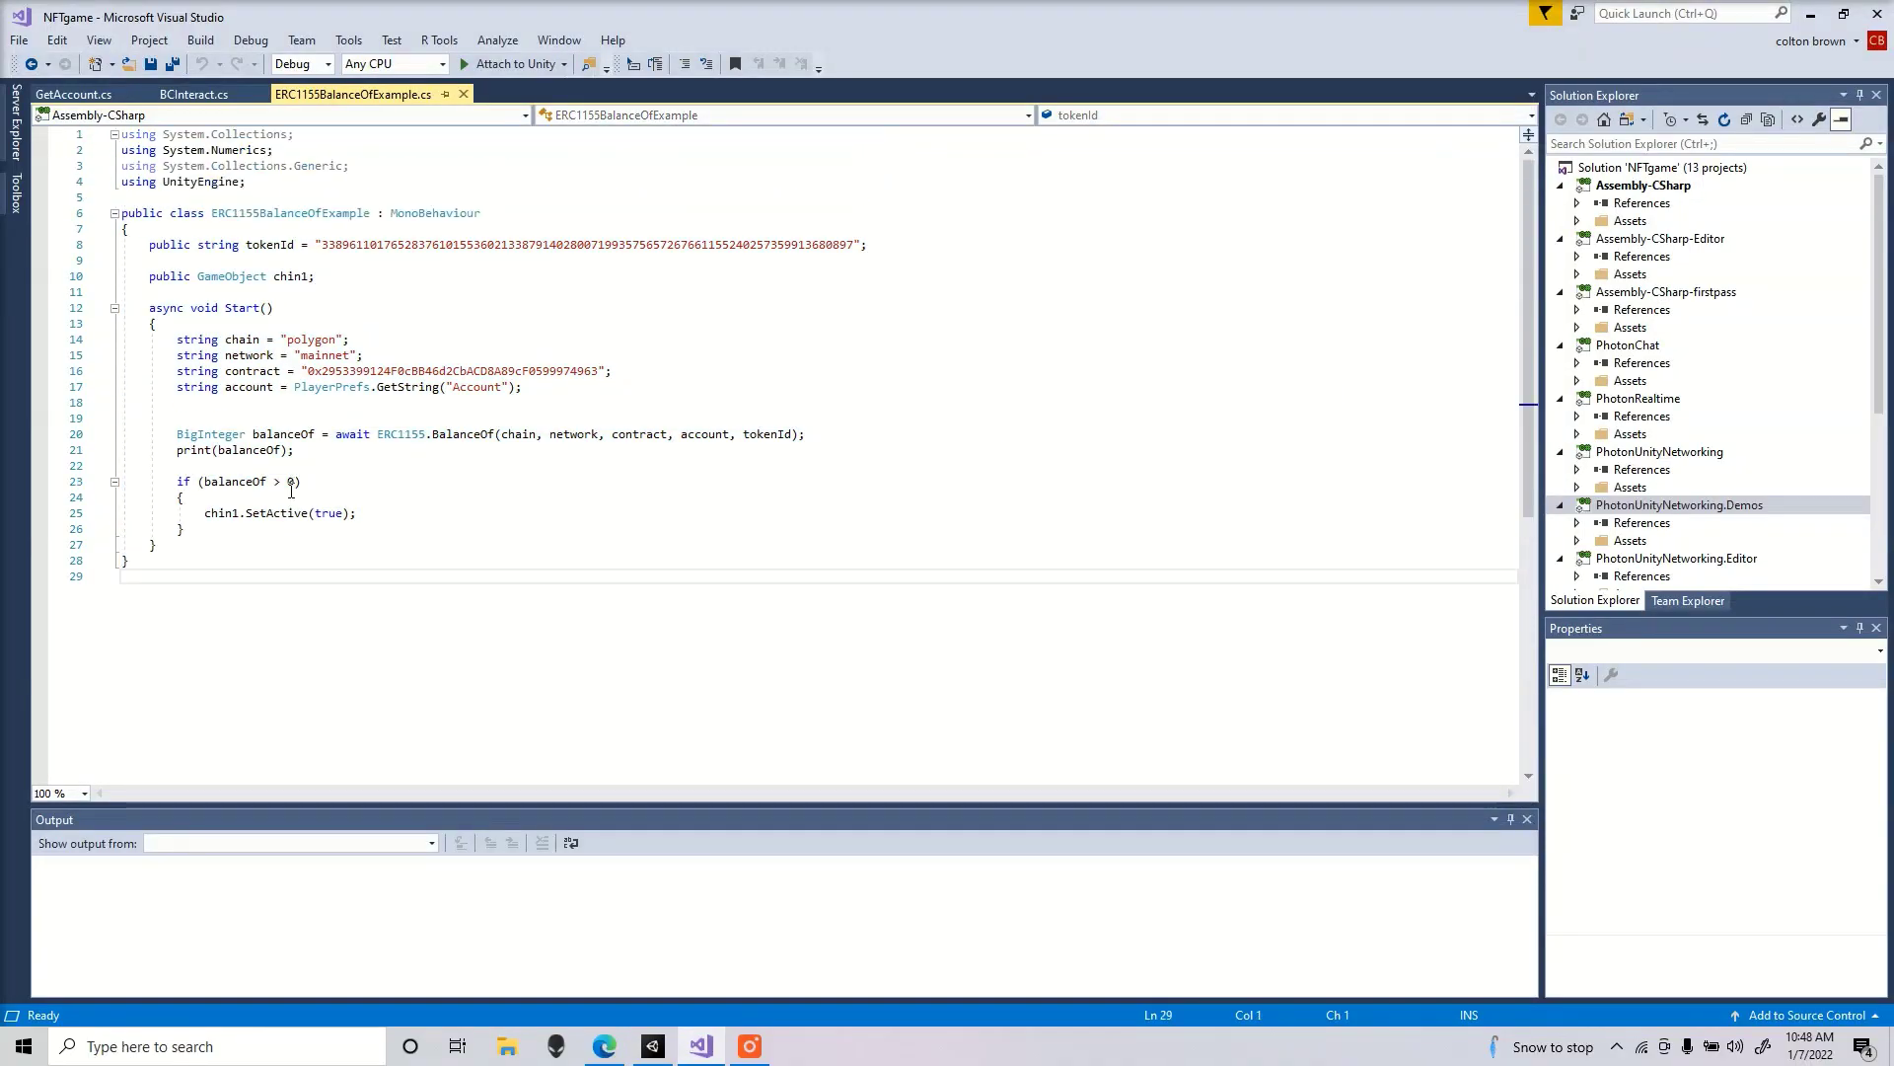
pyautogui.click(180, 560)
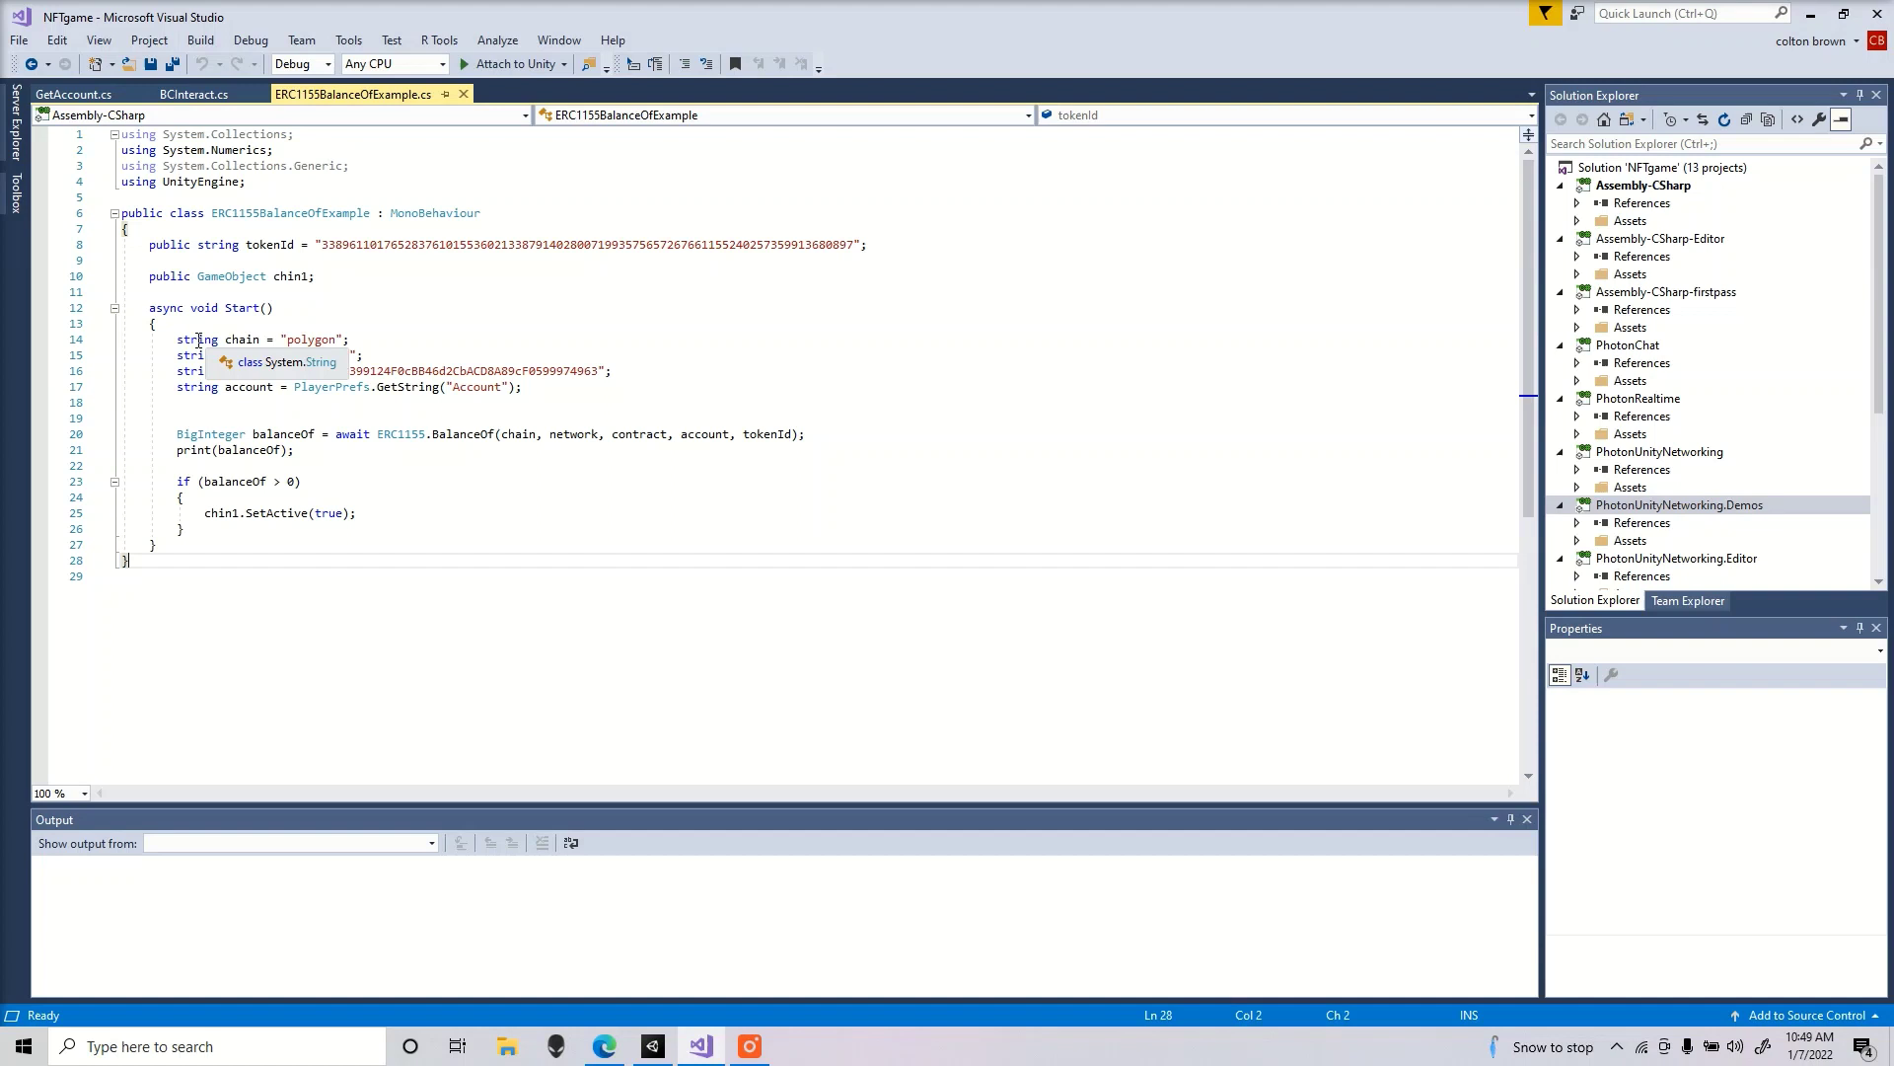
pyautogui.moveTo(287, 343); pyautogui.dragTo(345, 343)
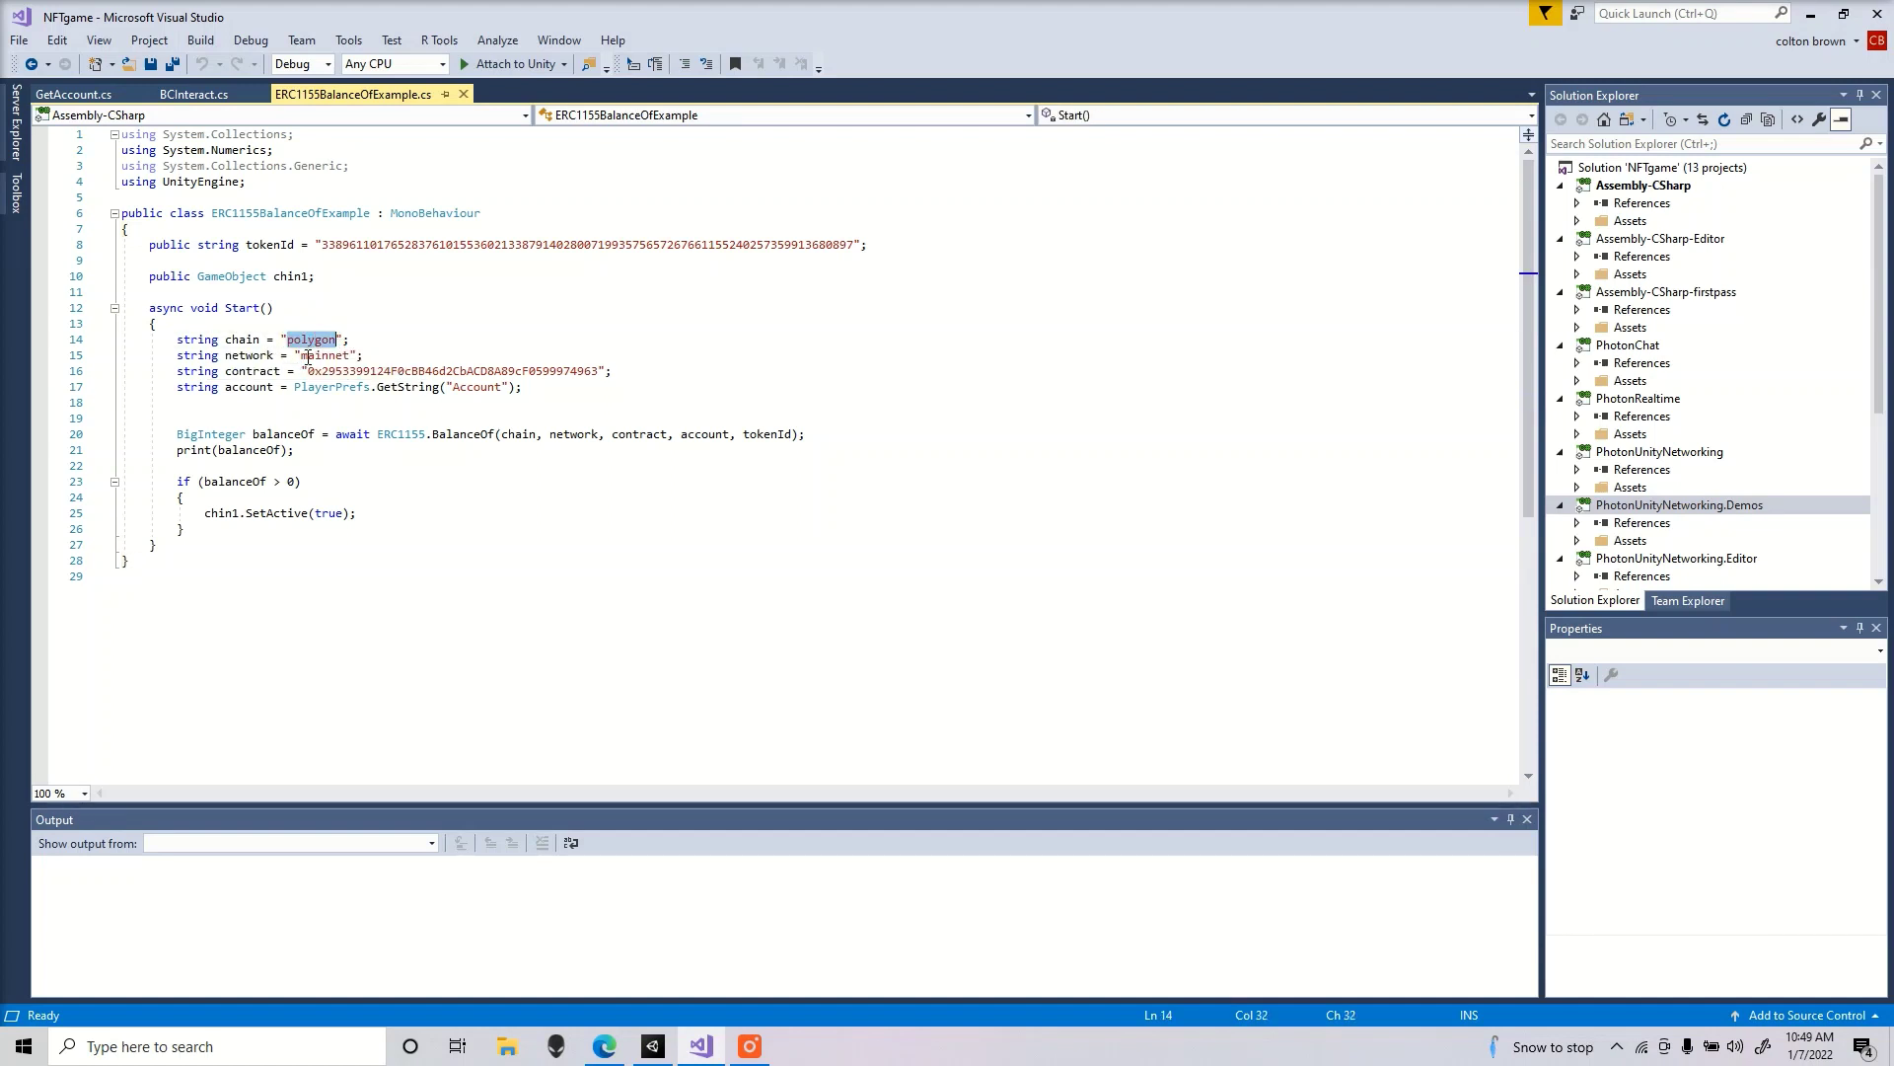
pyautogui.moveTo(308, 358); pyautogui.dragTo(328, 373)
pyautogui.click(328, 373)
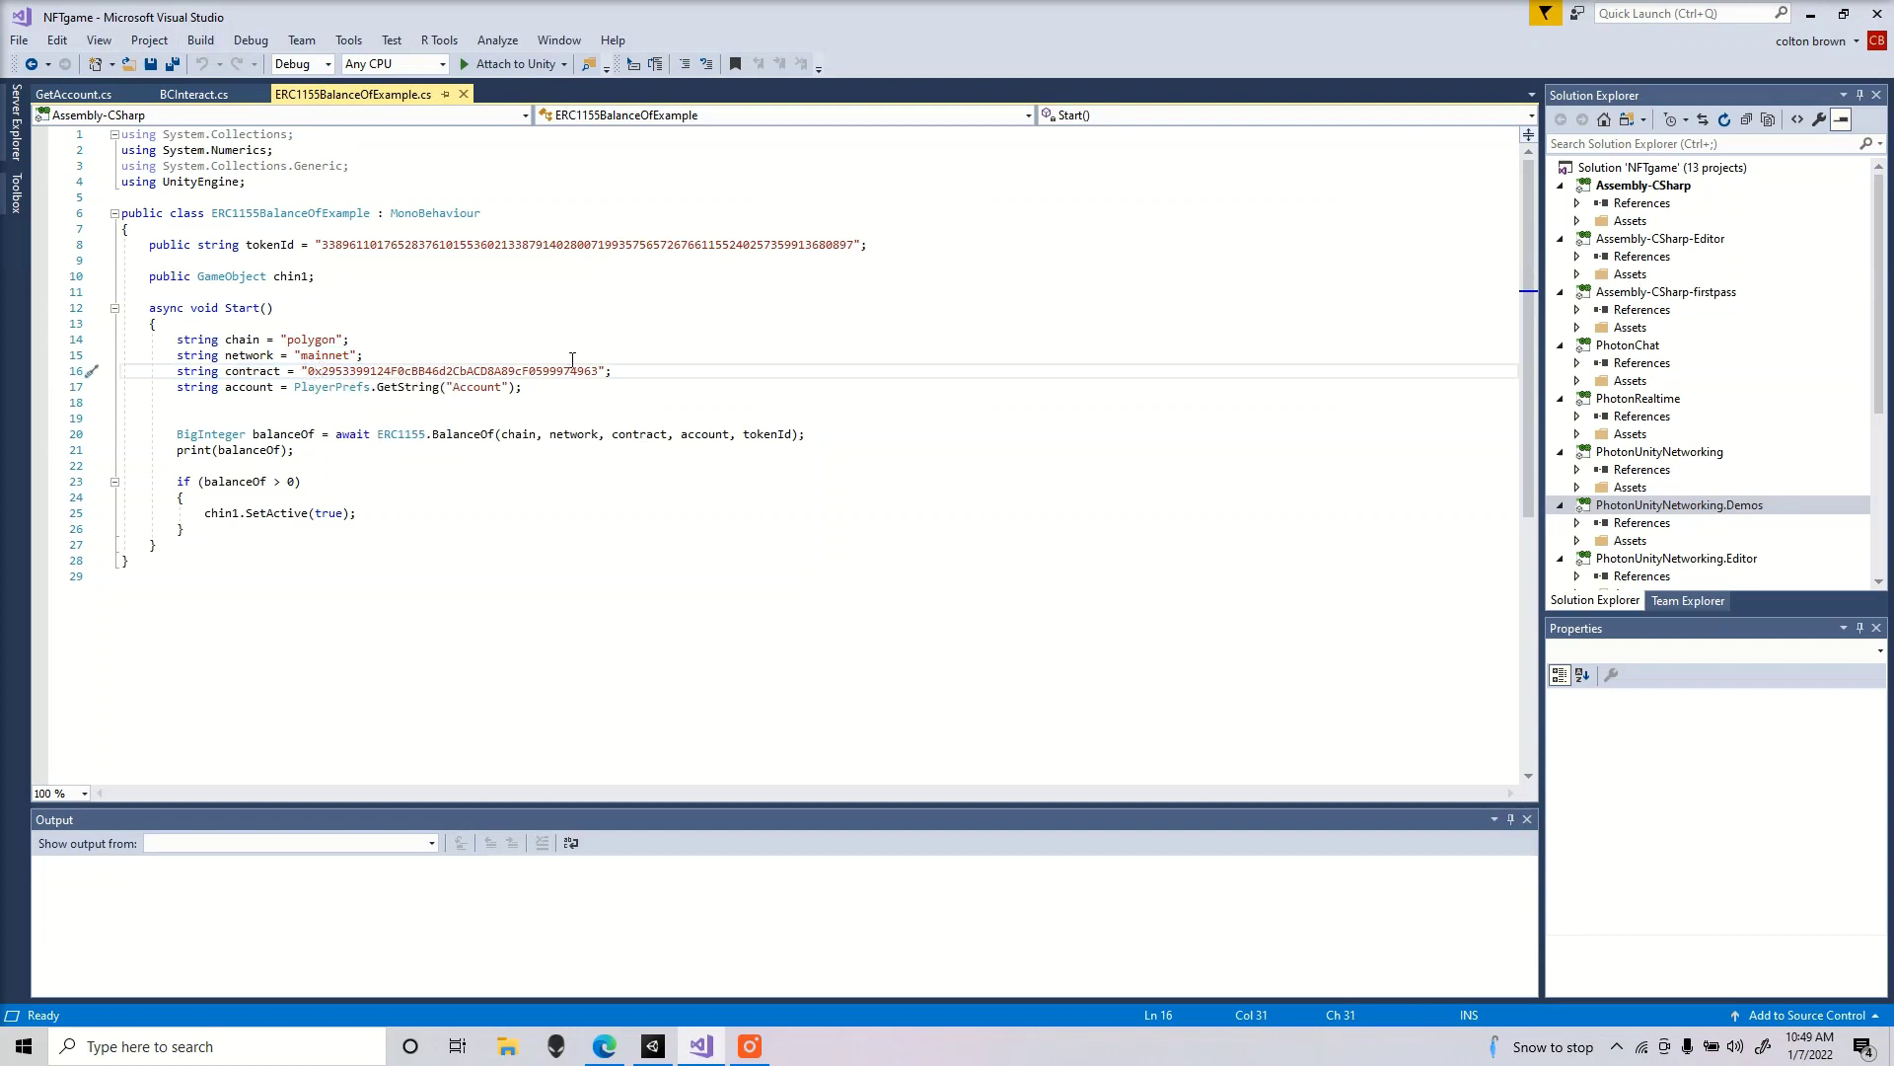
# - Compare the script's tokenId number against the NFT's OpenSea page
pyautogui.click(605, 1044)
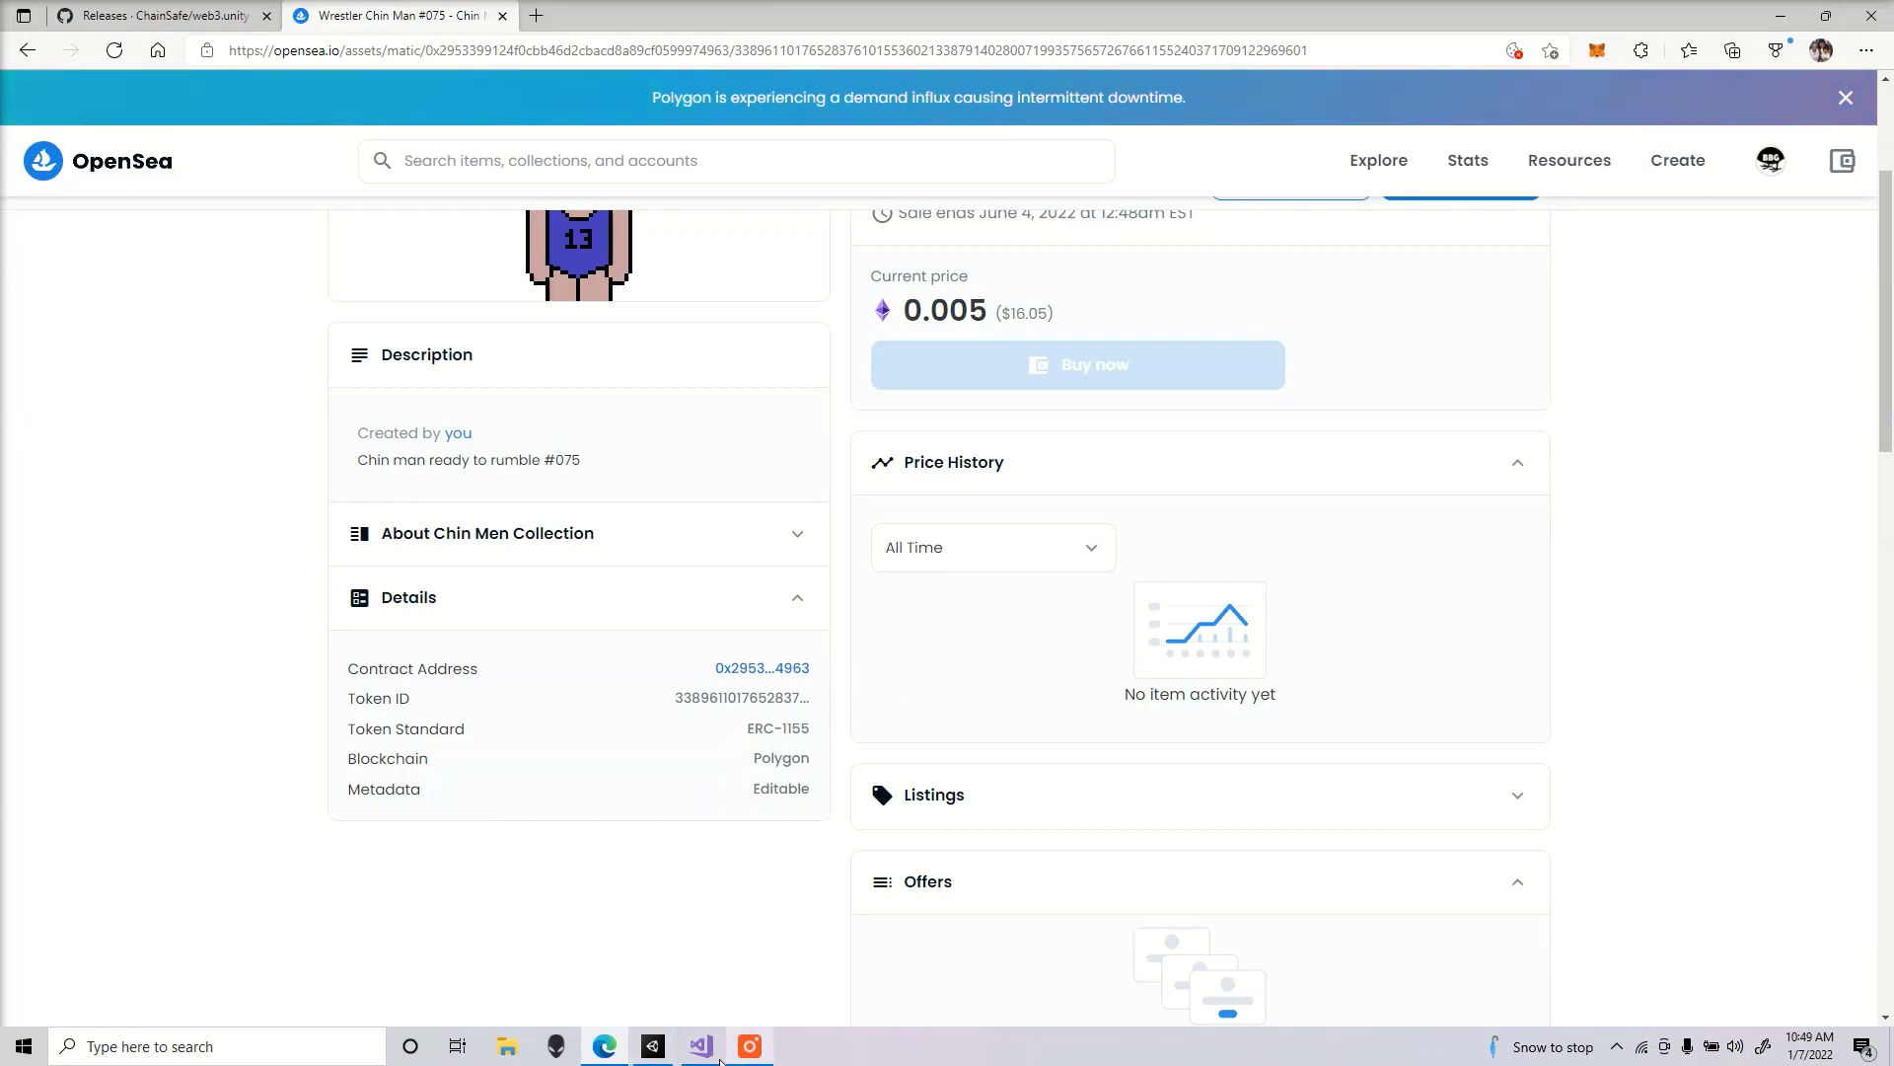
pyautogui.click(697, 1042)
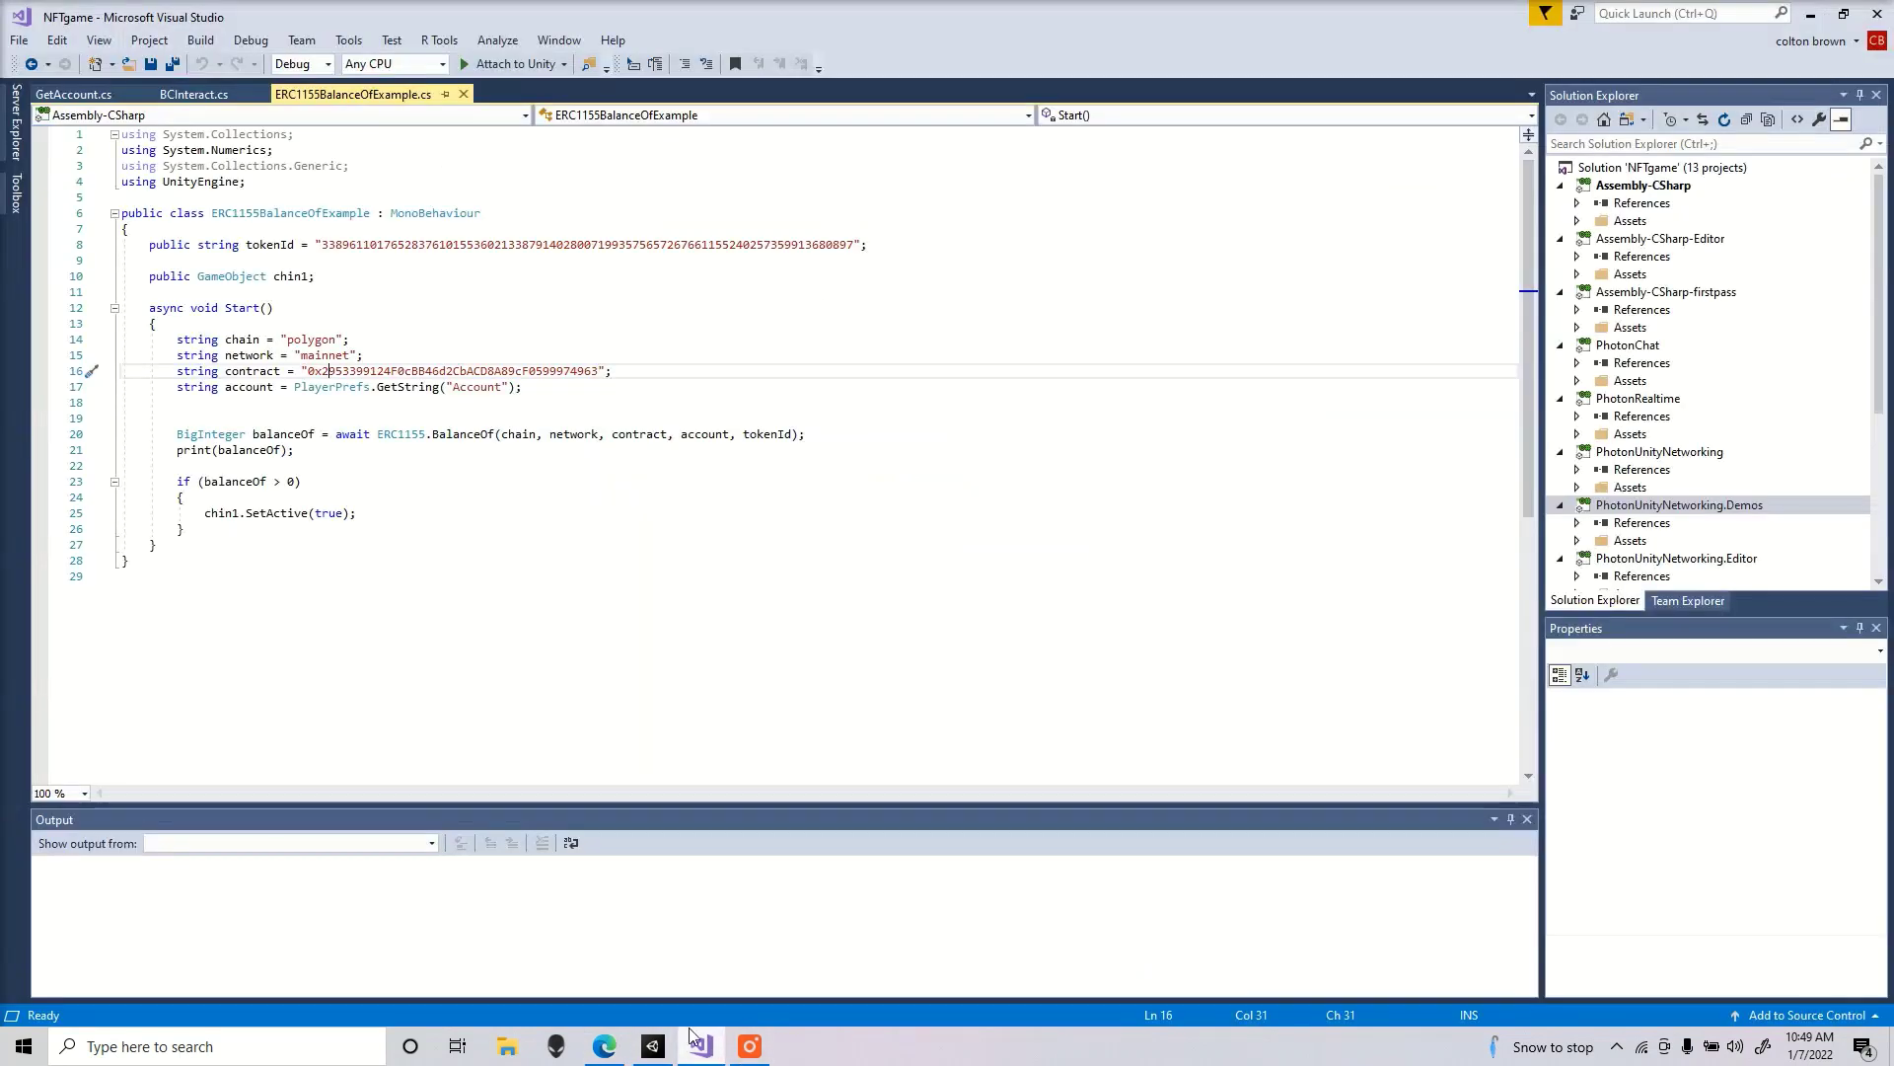
pyautogui.click(150, 246)
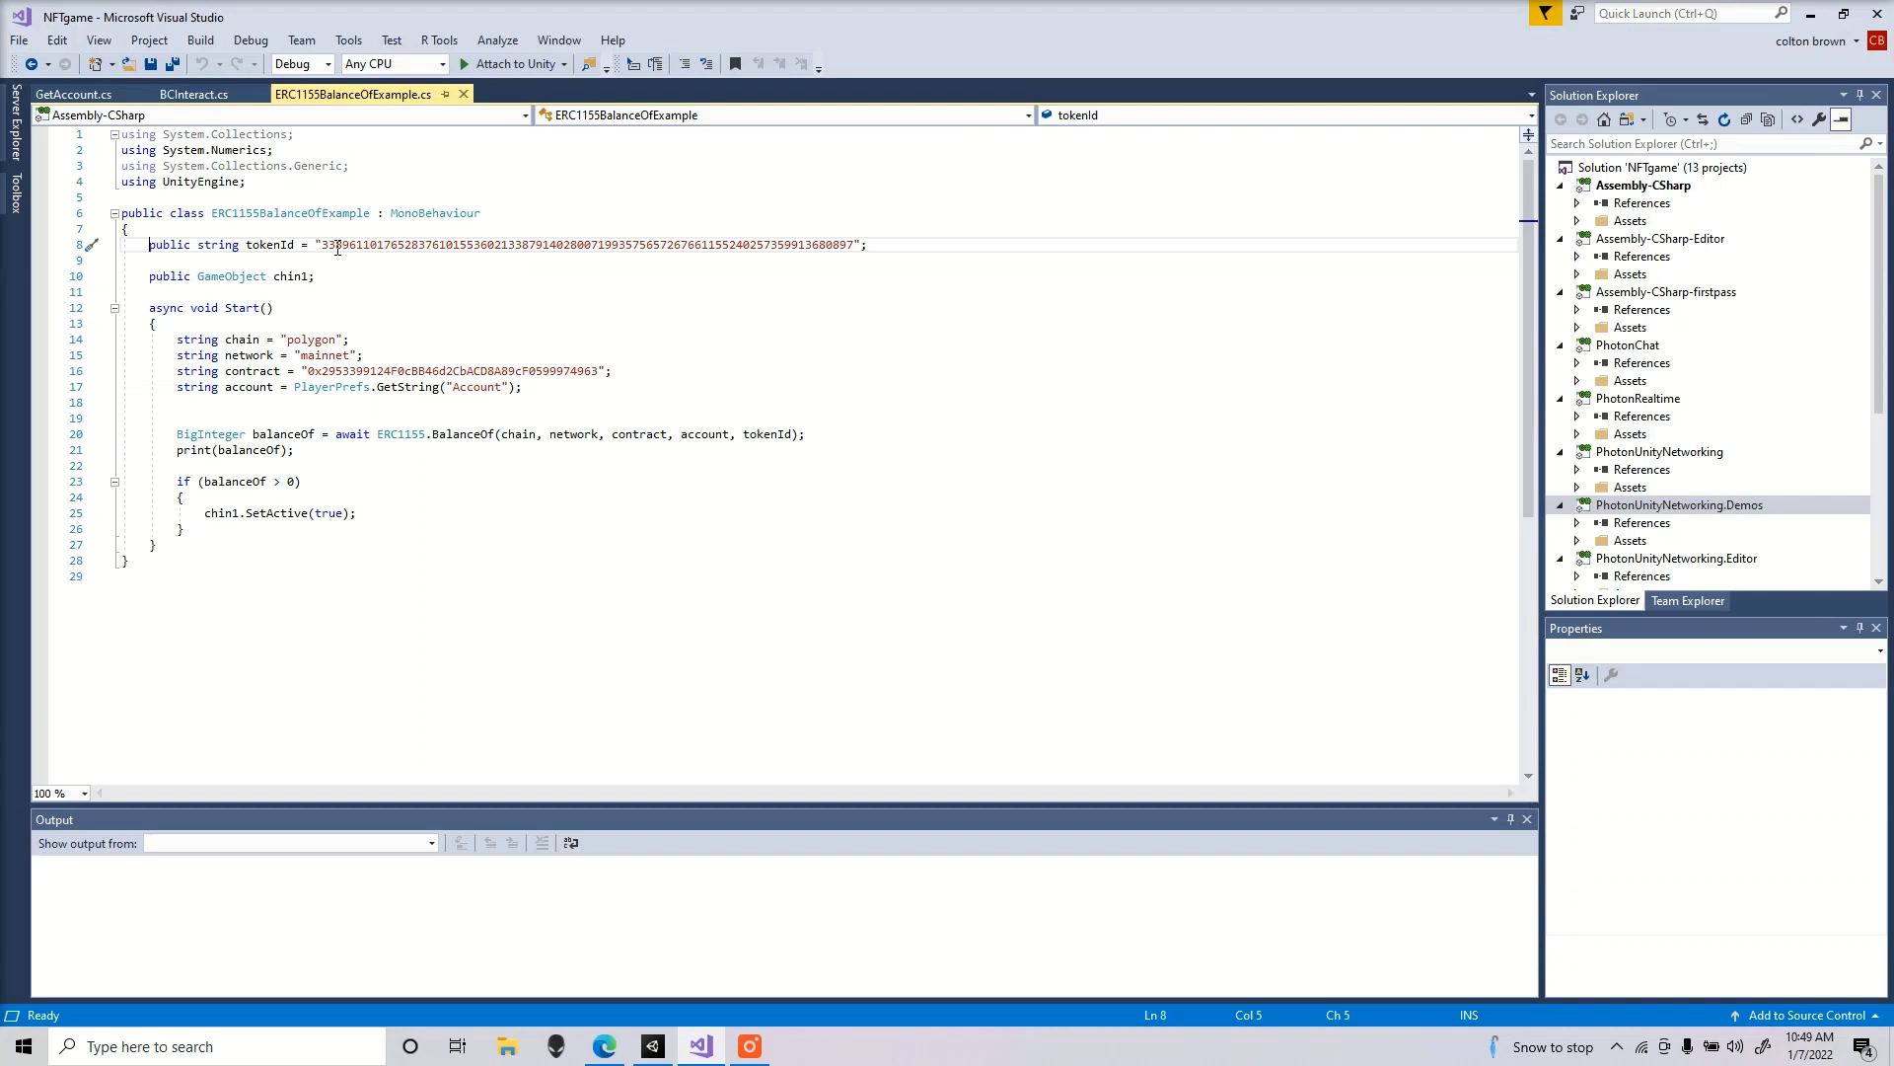
pyautogui.moveTo(323, 245); pyautogui.dragTo(853, 249)
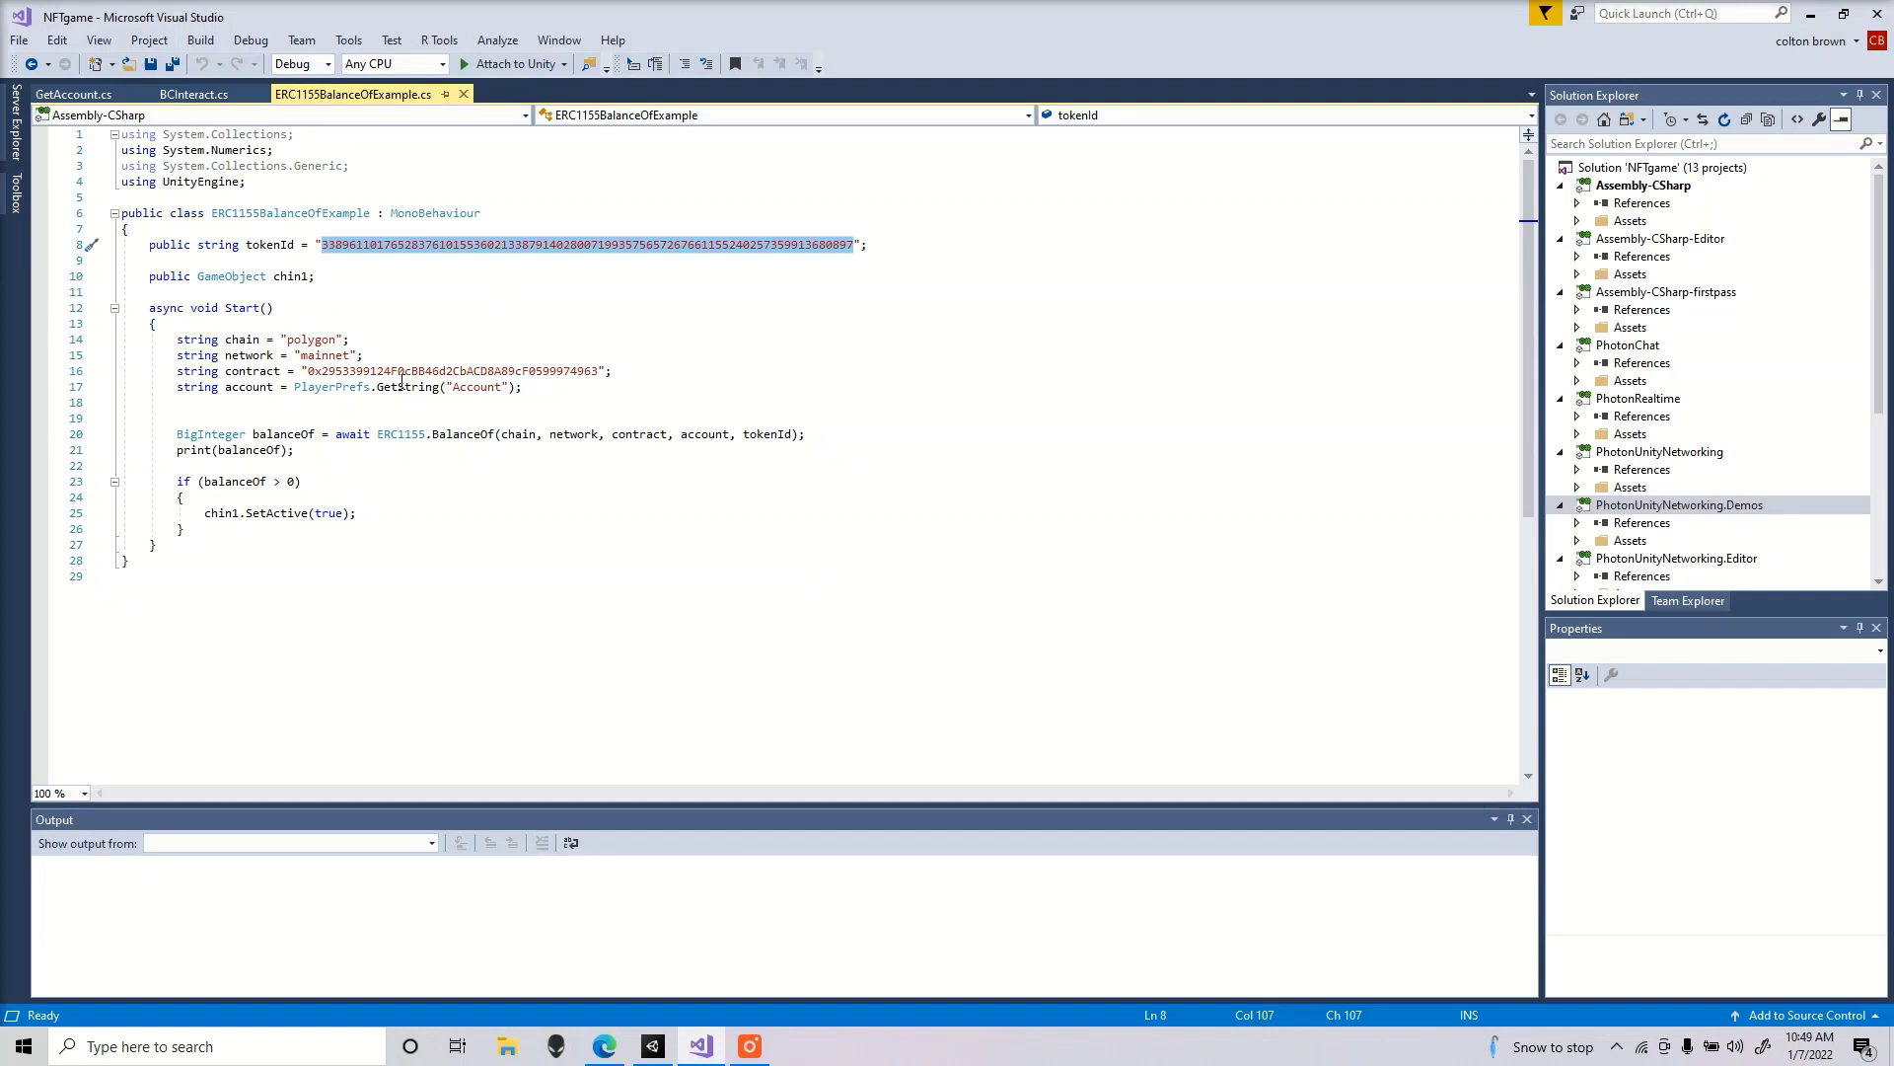
pyautogui.scroll(-1, 477, 544)
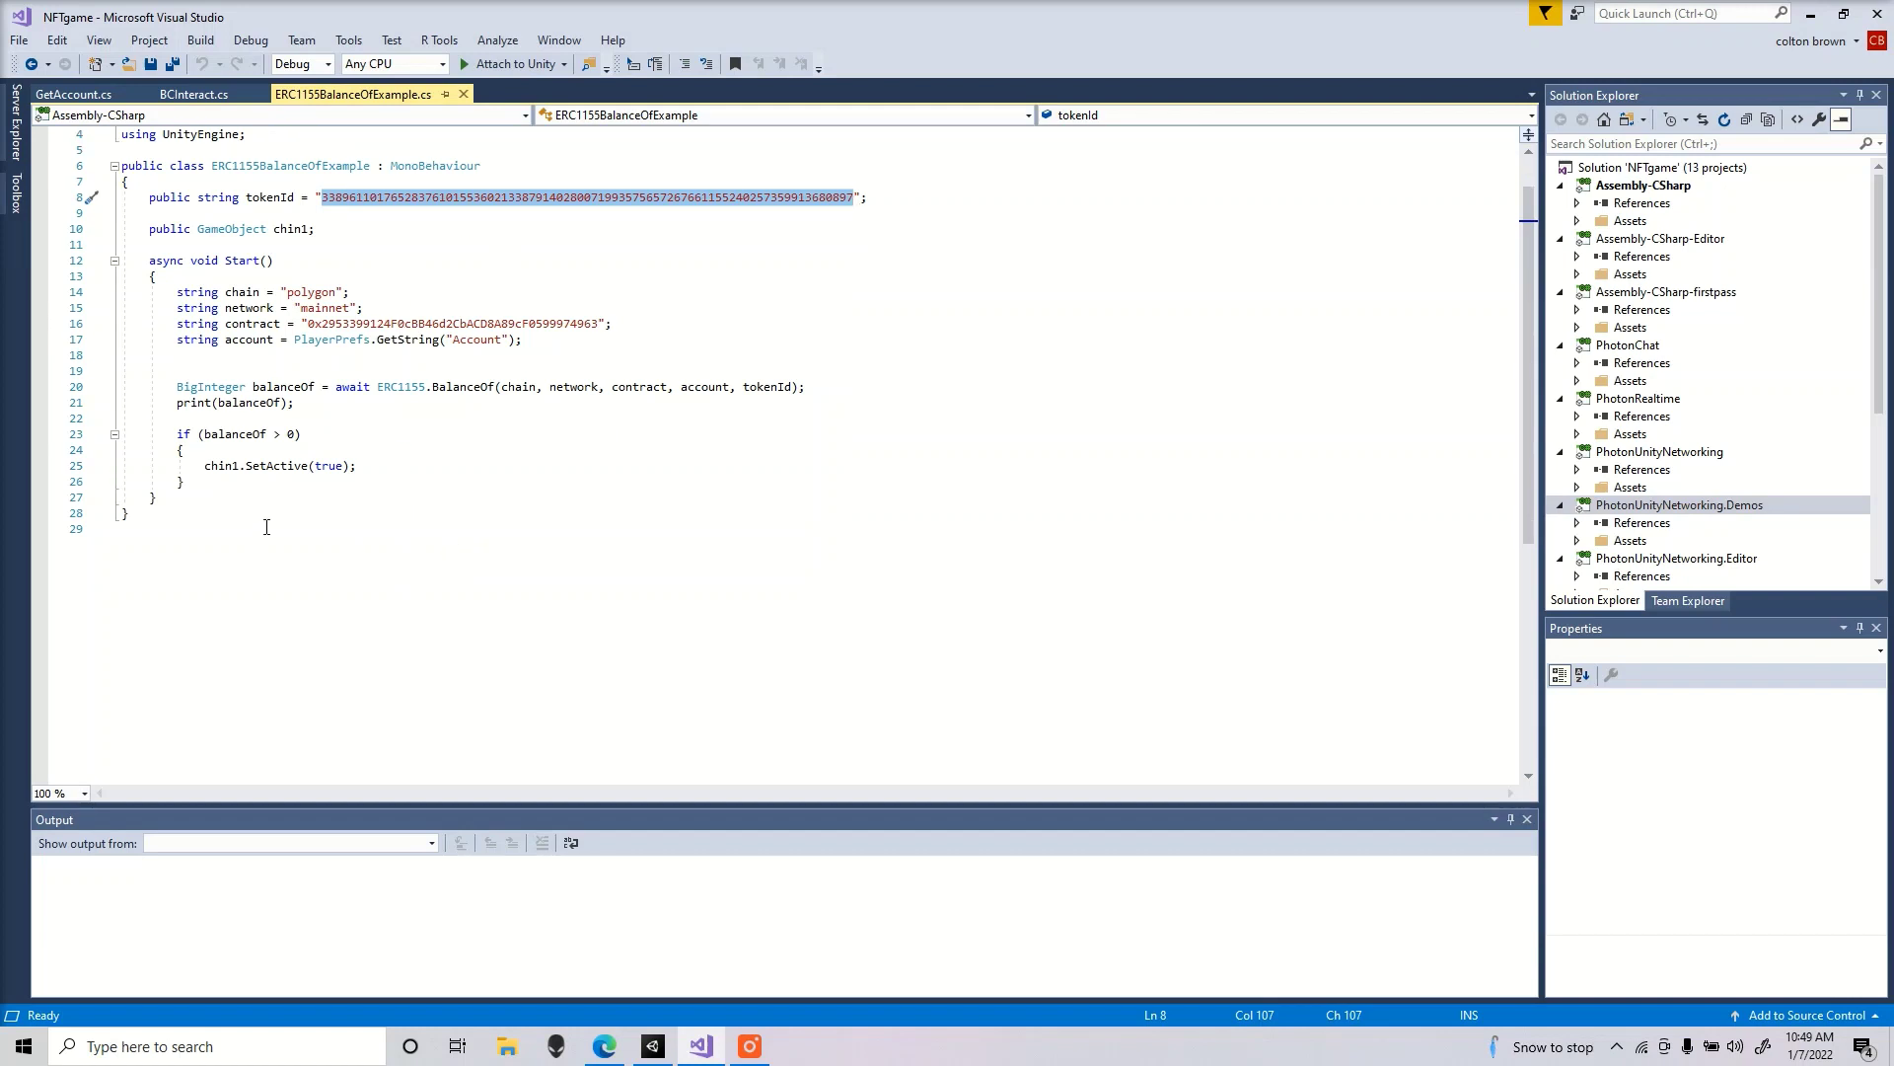
pyautogui.click(222, 496)
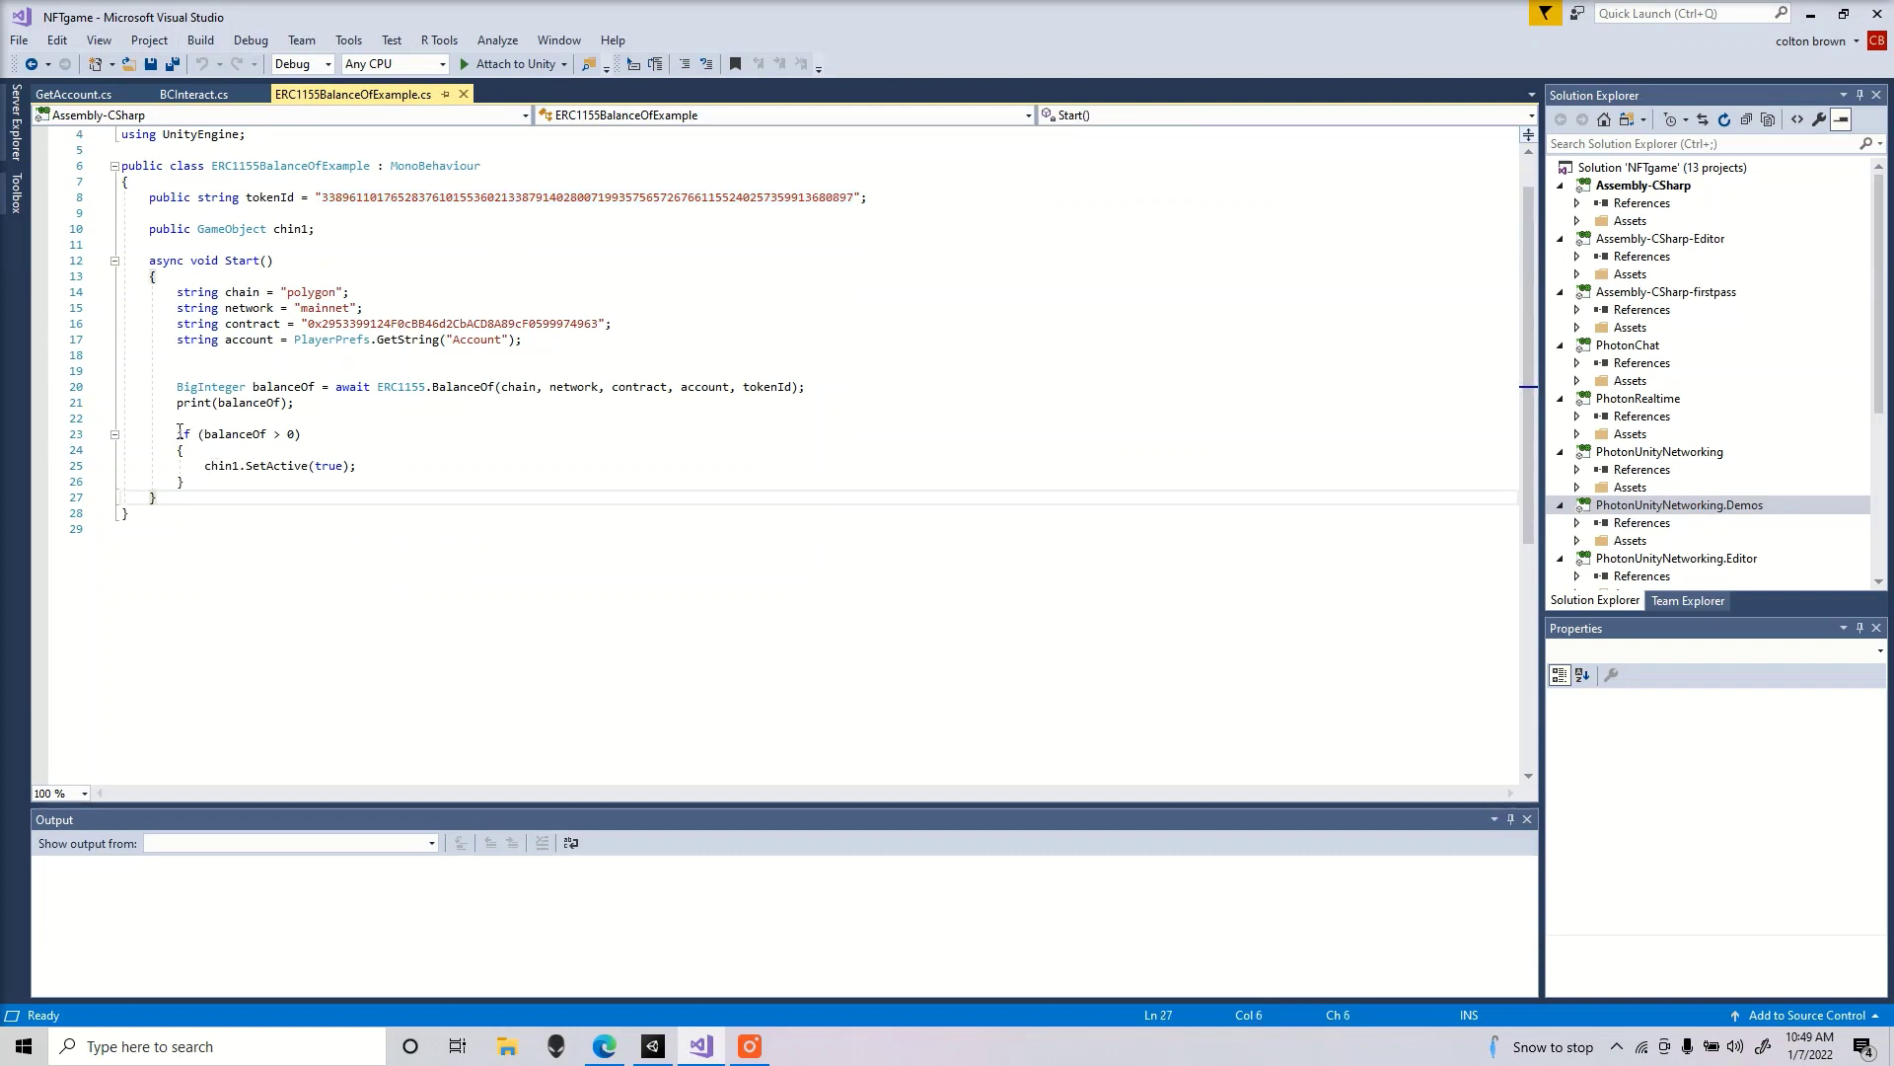
# - Check the if block calling chin1.SetActive(true) when balanceOf > 0, then select the script body
pyautogui.moveTo(179, 434); pyautogui.dragTo(367, 482)
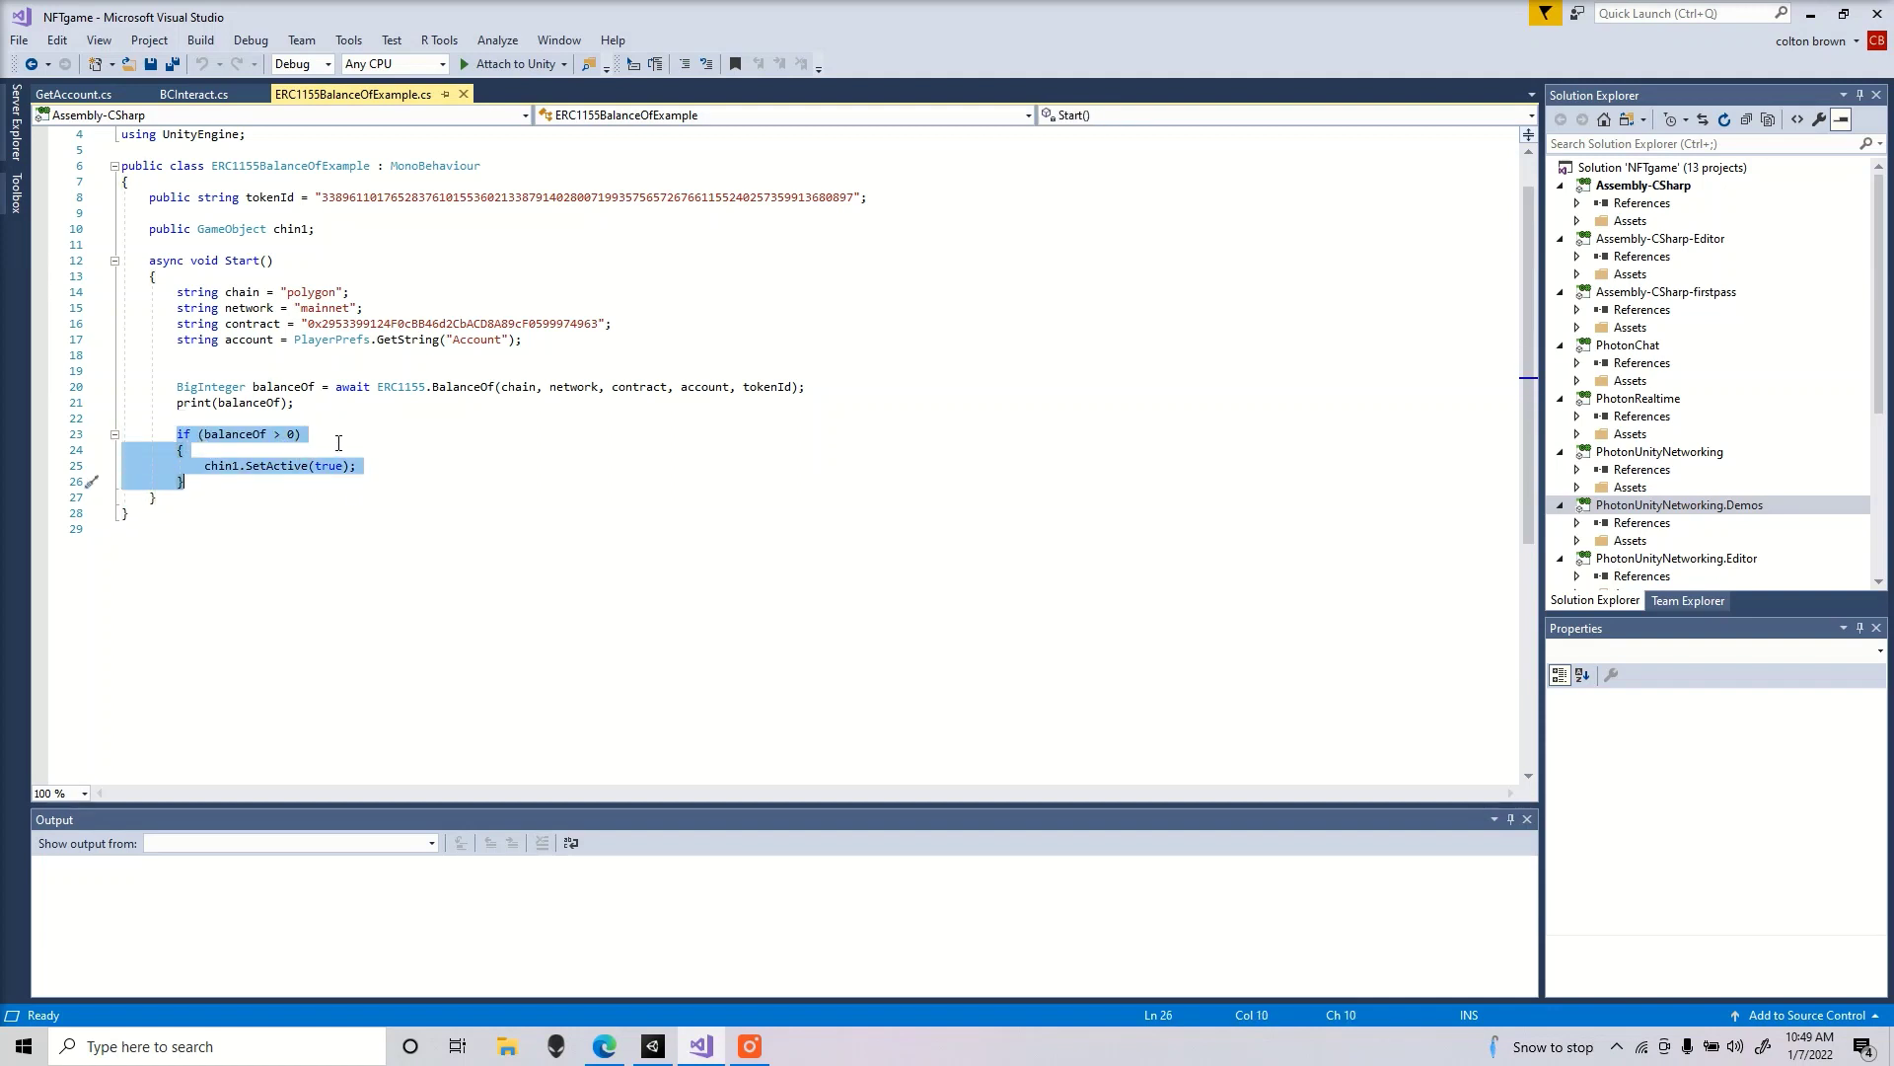
pyautogui.press('Escape')
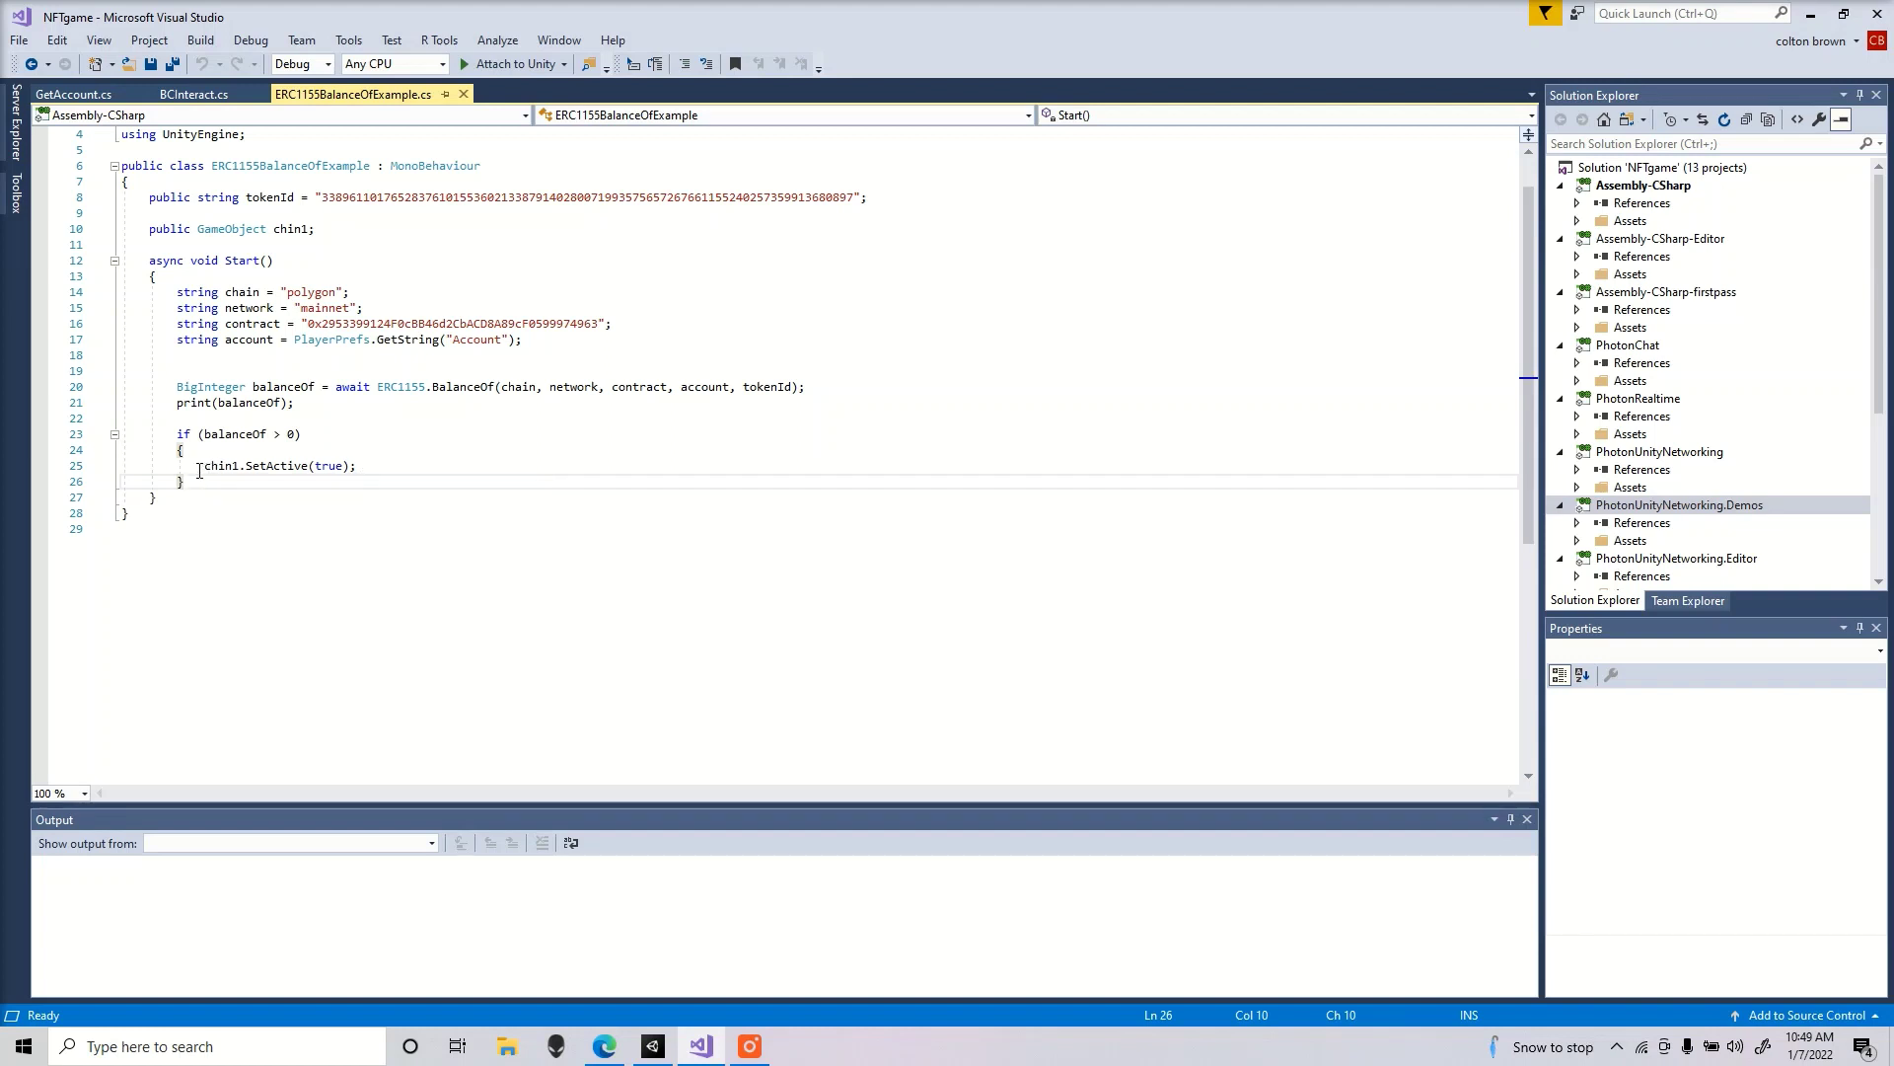
pyautogui.moveTo(204, 467); pyautogui.dragTo(399, 483)
pyautogui.click(313, 431)
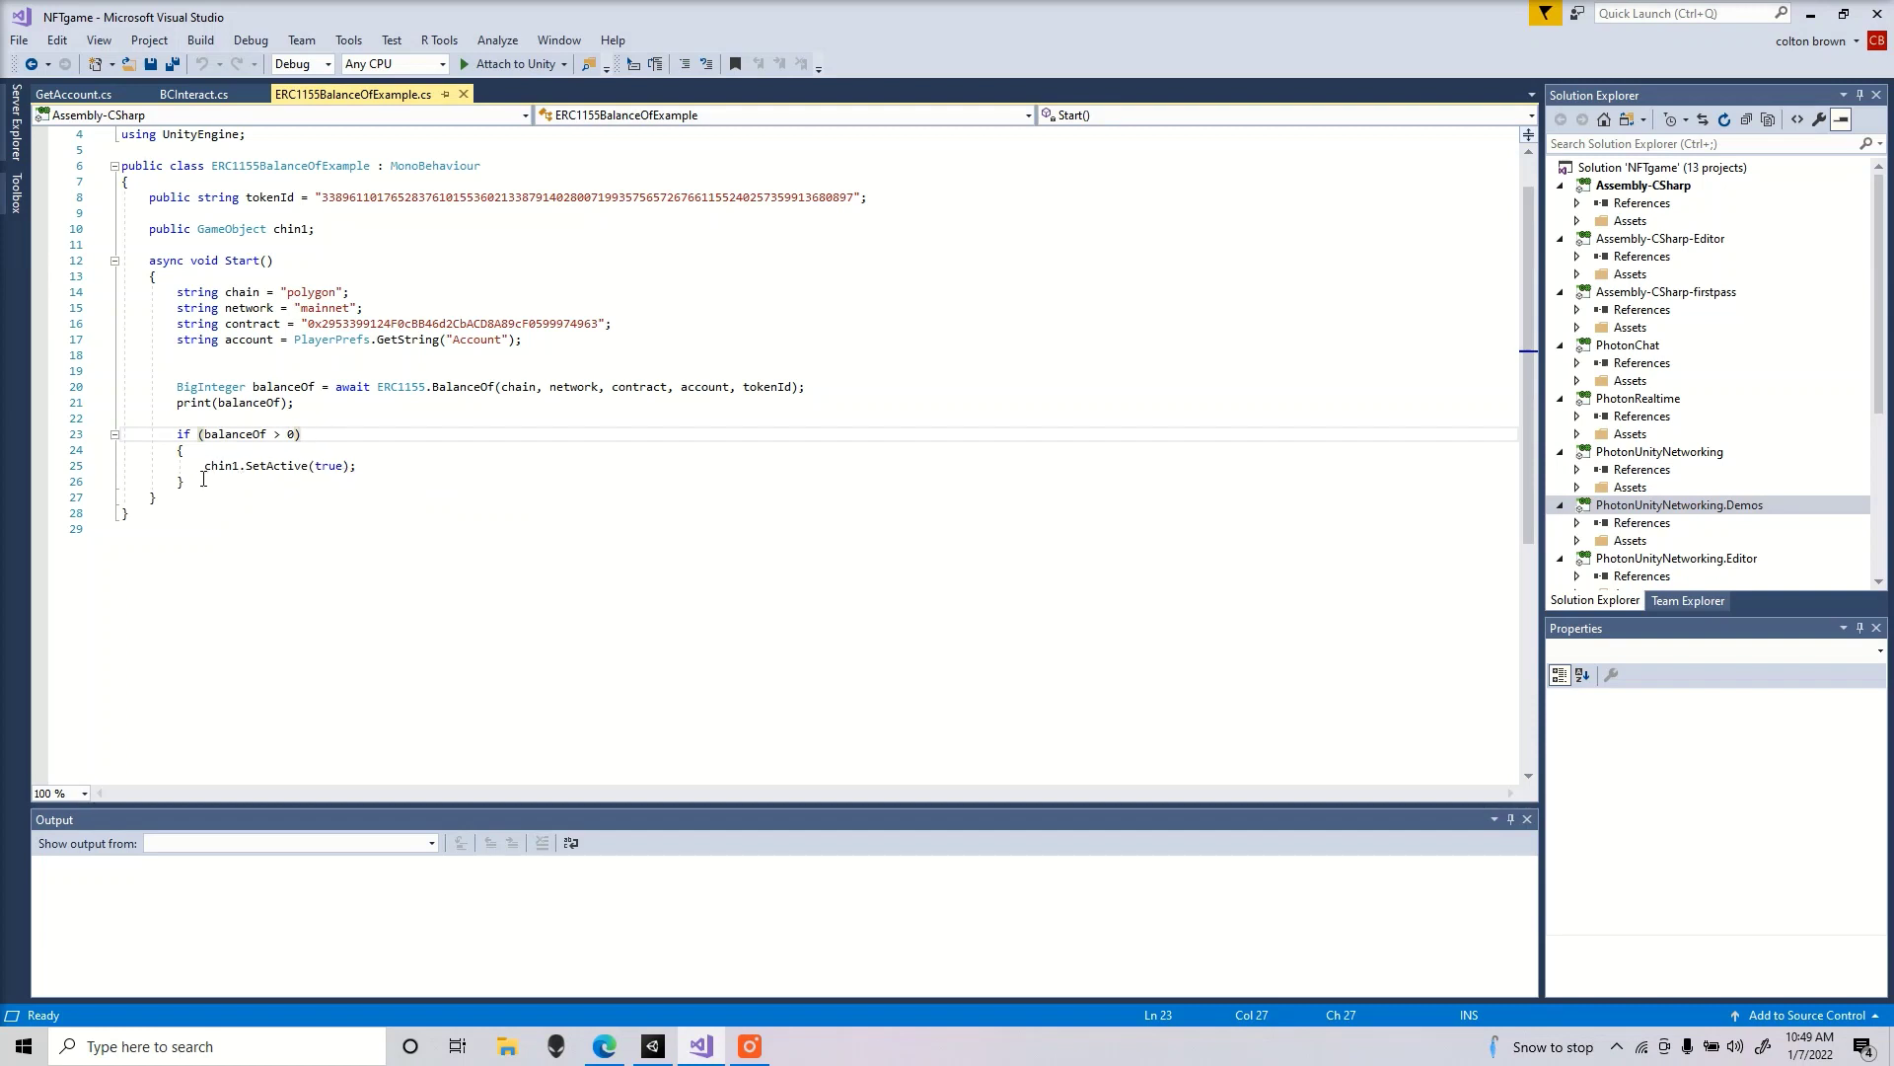
pyautogui.moveTo(206, 464); pyautogui.dragTo(379, 469)
pyautogui.click(311, 500)
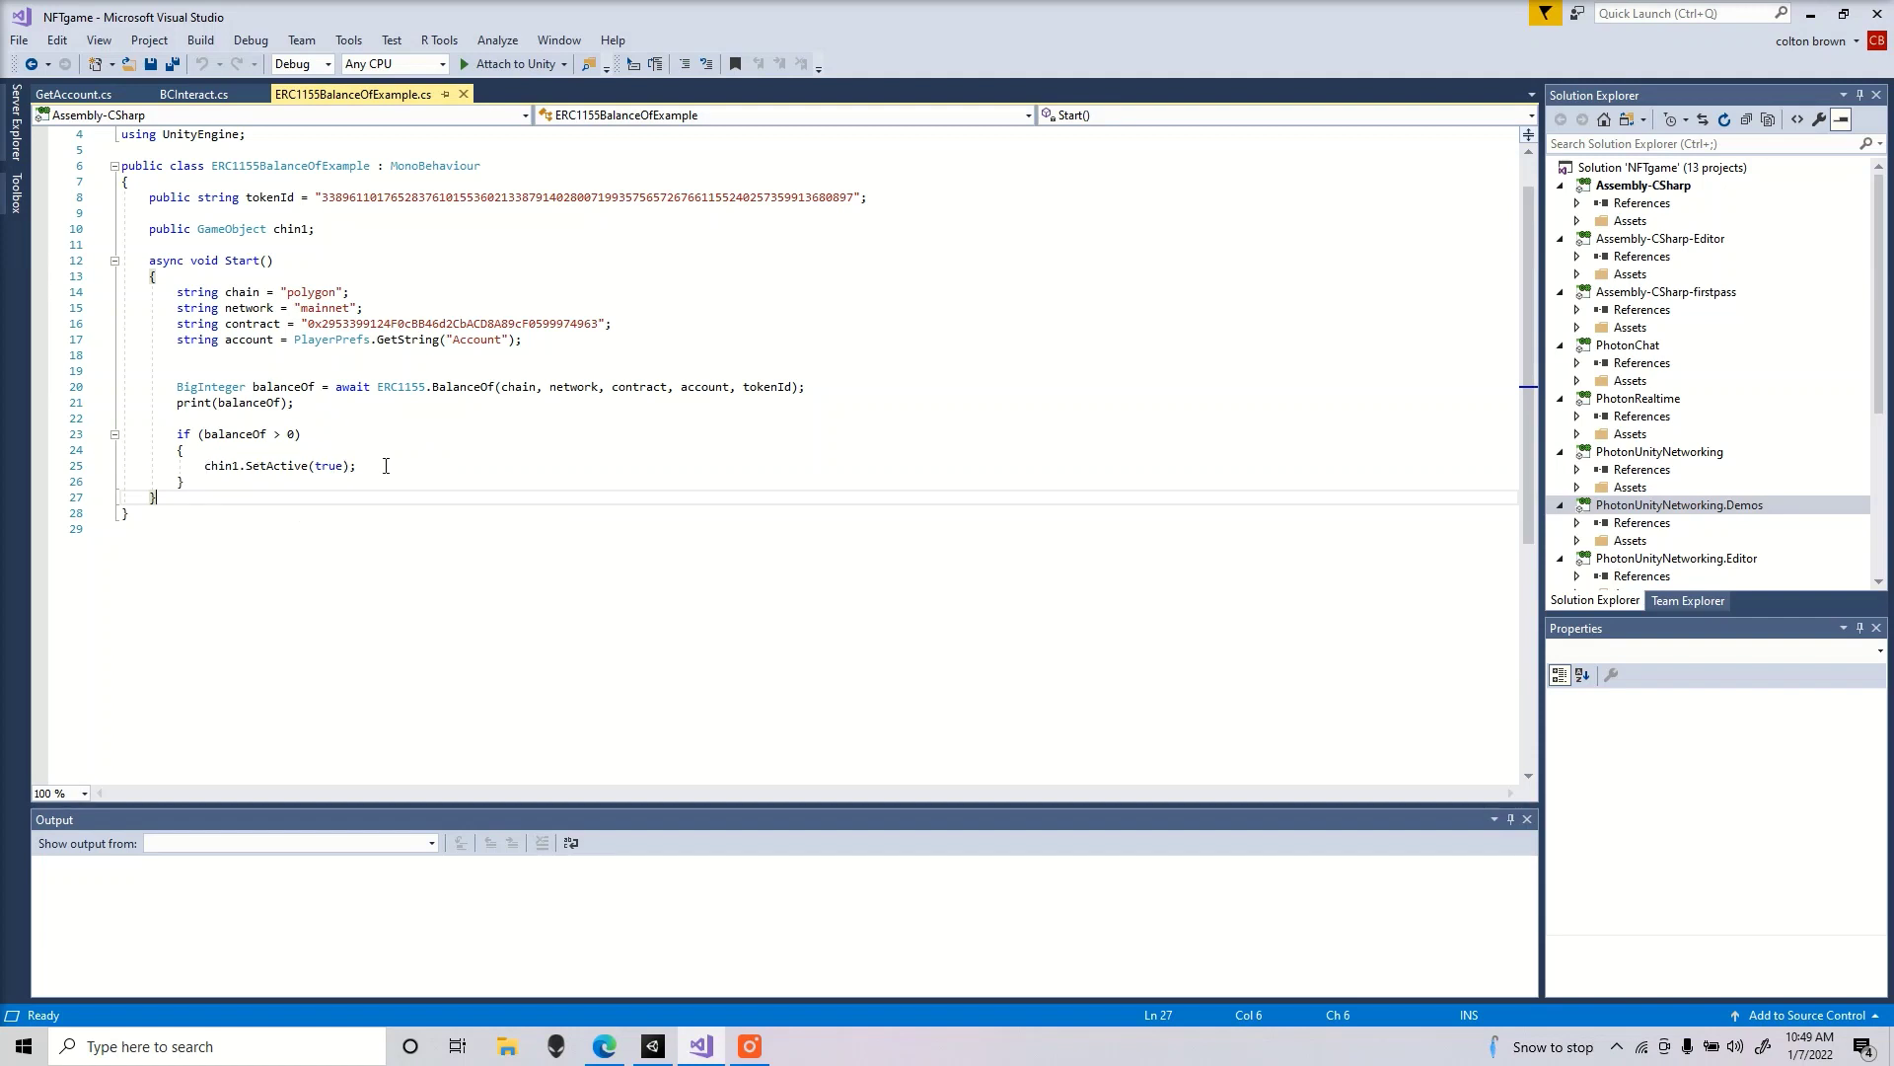
pyautogui.moveTo(259, 506); pyautogui.dragTo(104, 123)
# - Save all scripts, then assign Chinman1 to ForChin1's Chin 1 field in Unity
pyautogui.click(19, 40)
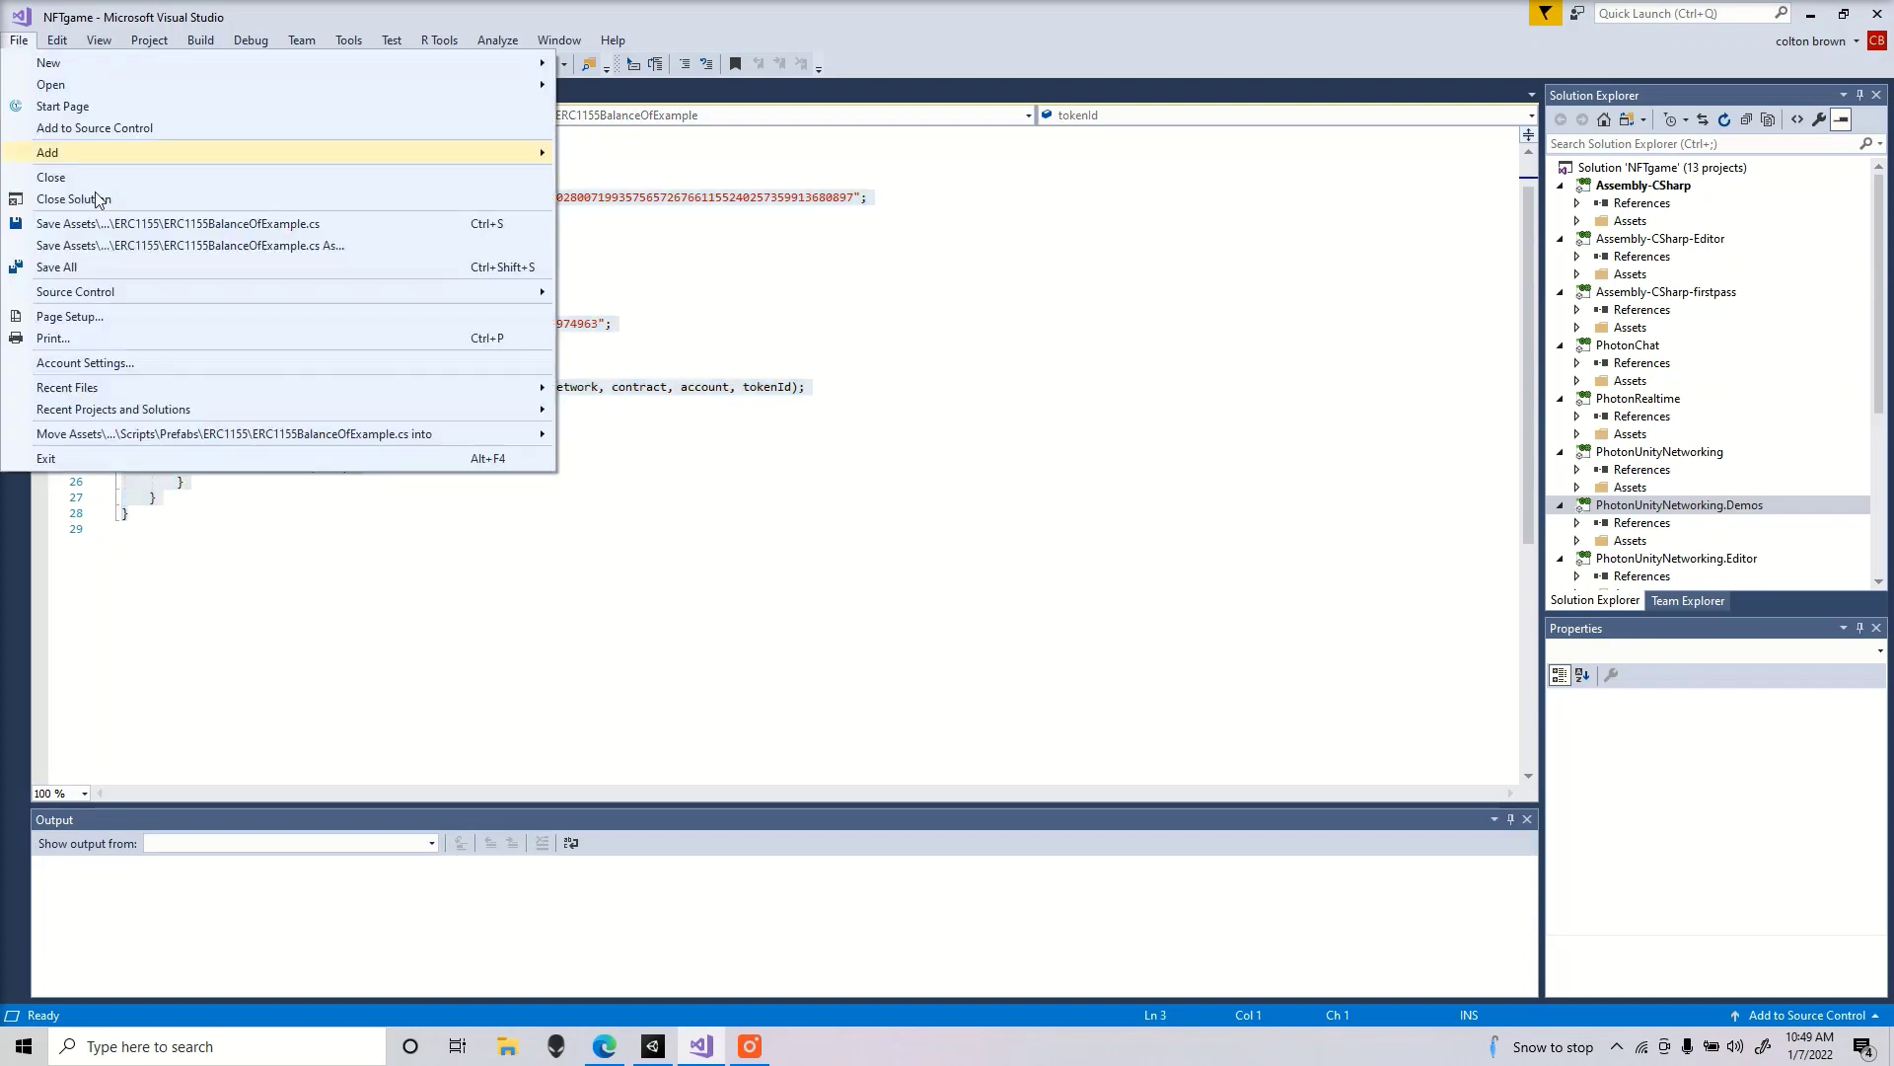
pyautogui.click(114, 267)
pyautogui.click(653, 1046)
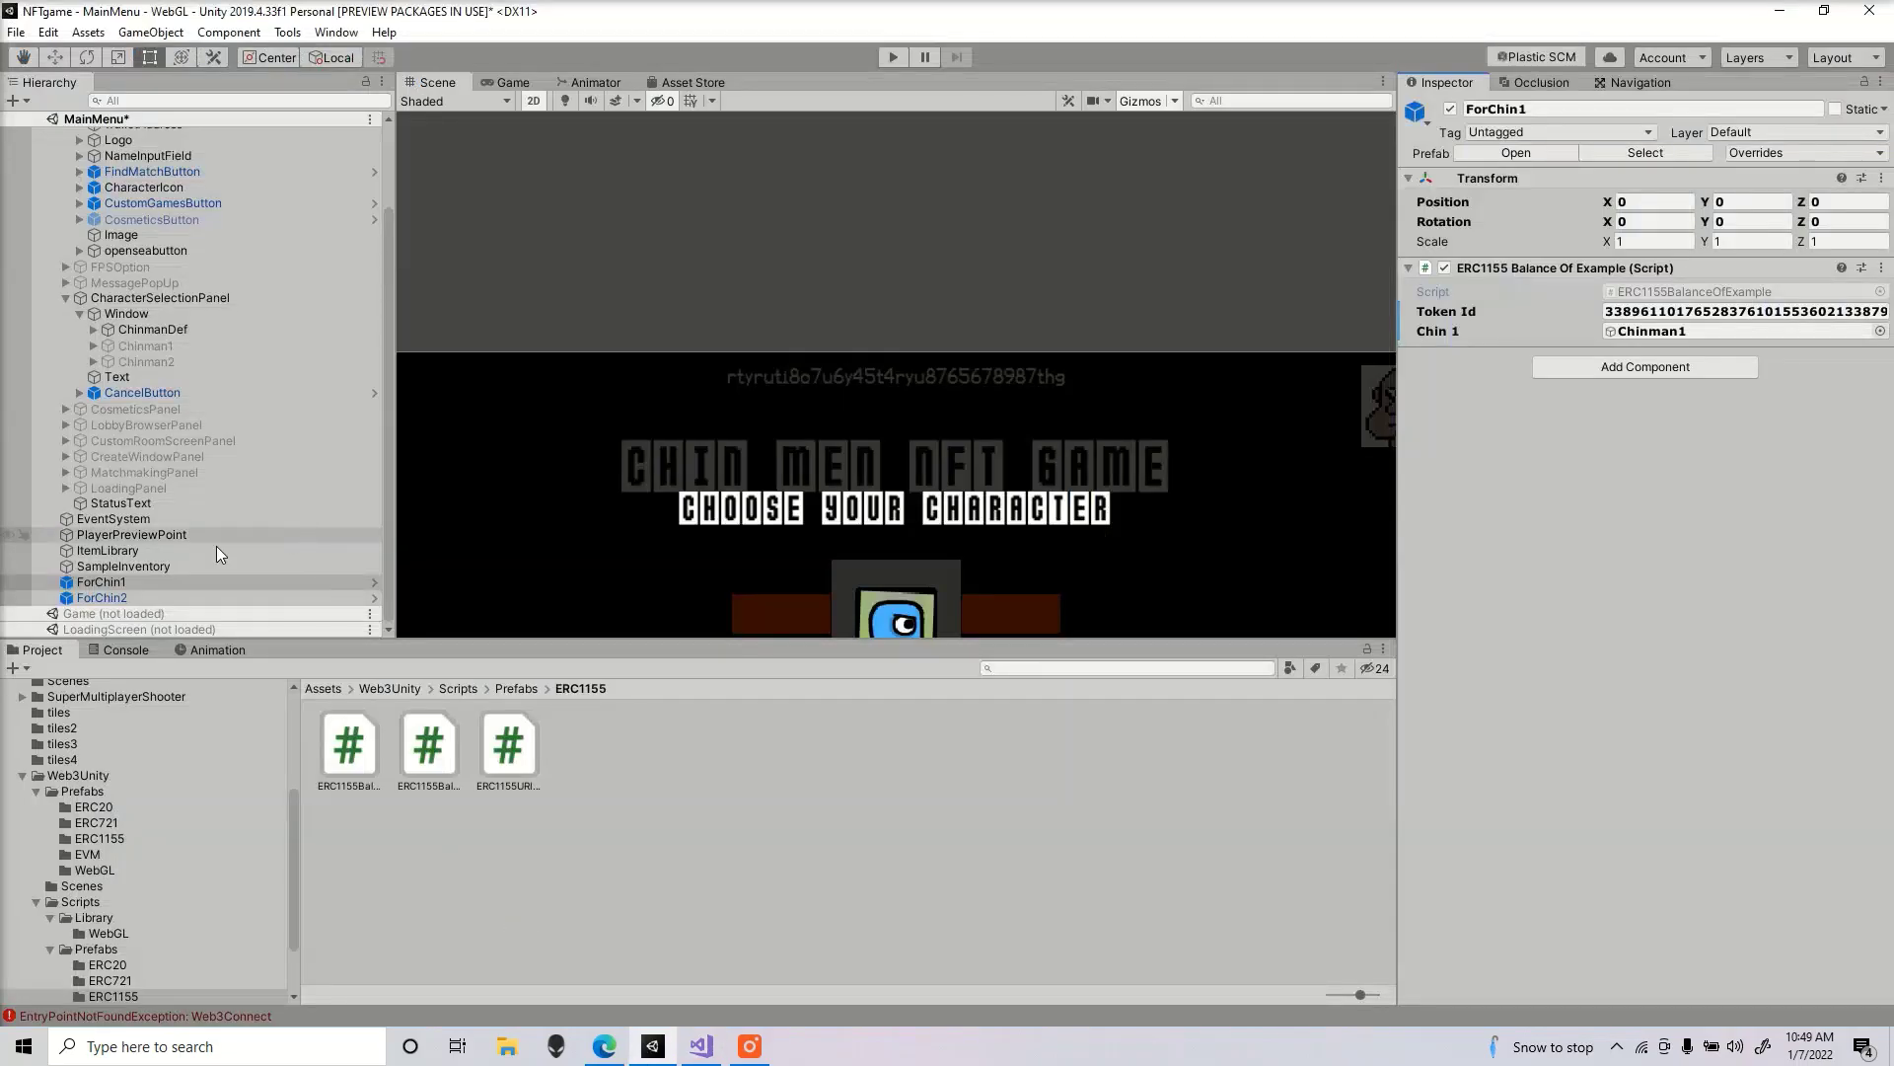
pyautogui.click(158, 567)
pyautogui.click(174, 583)
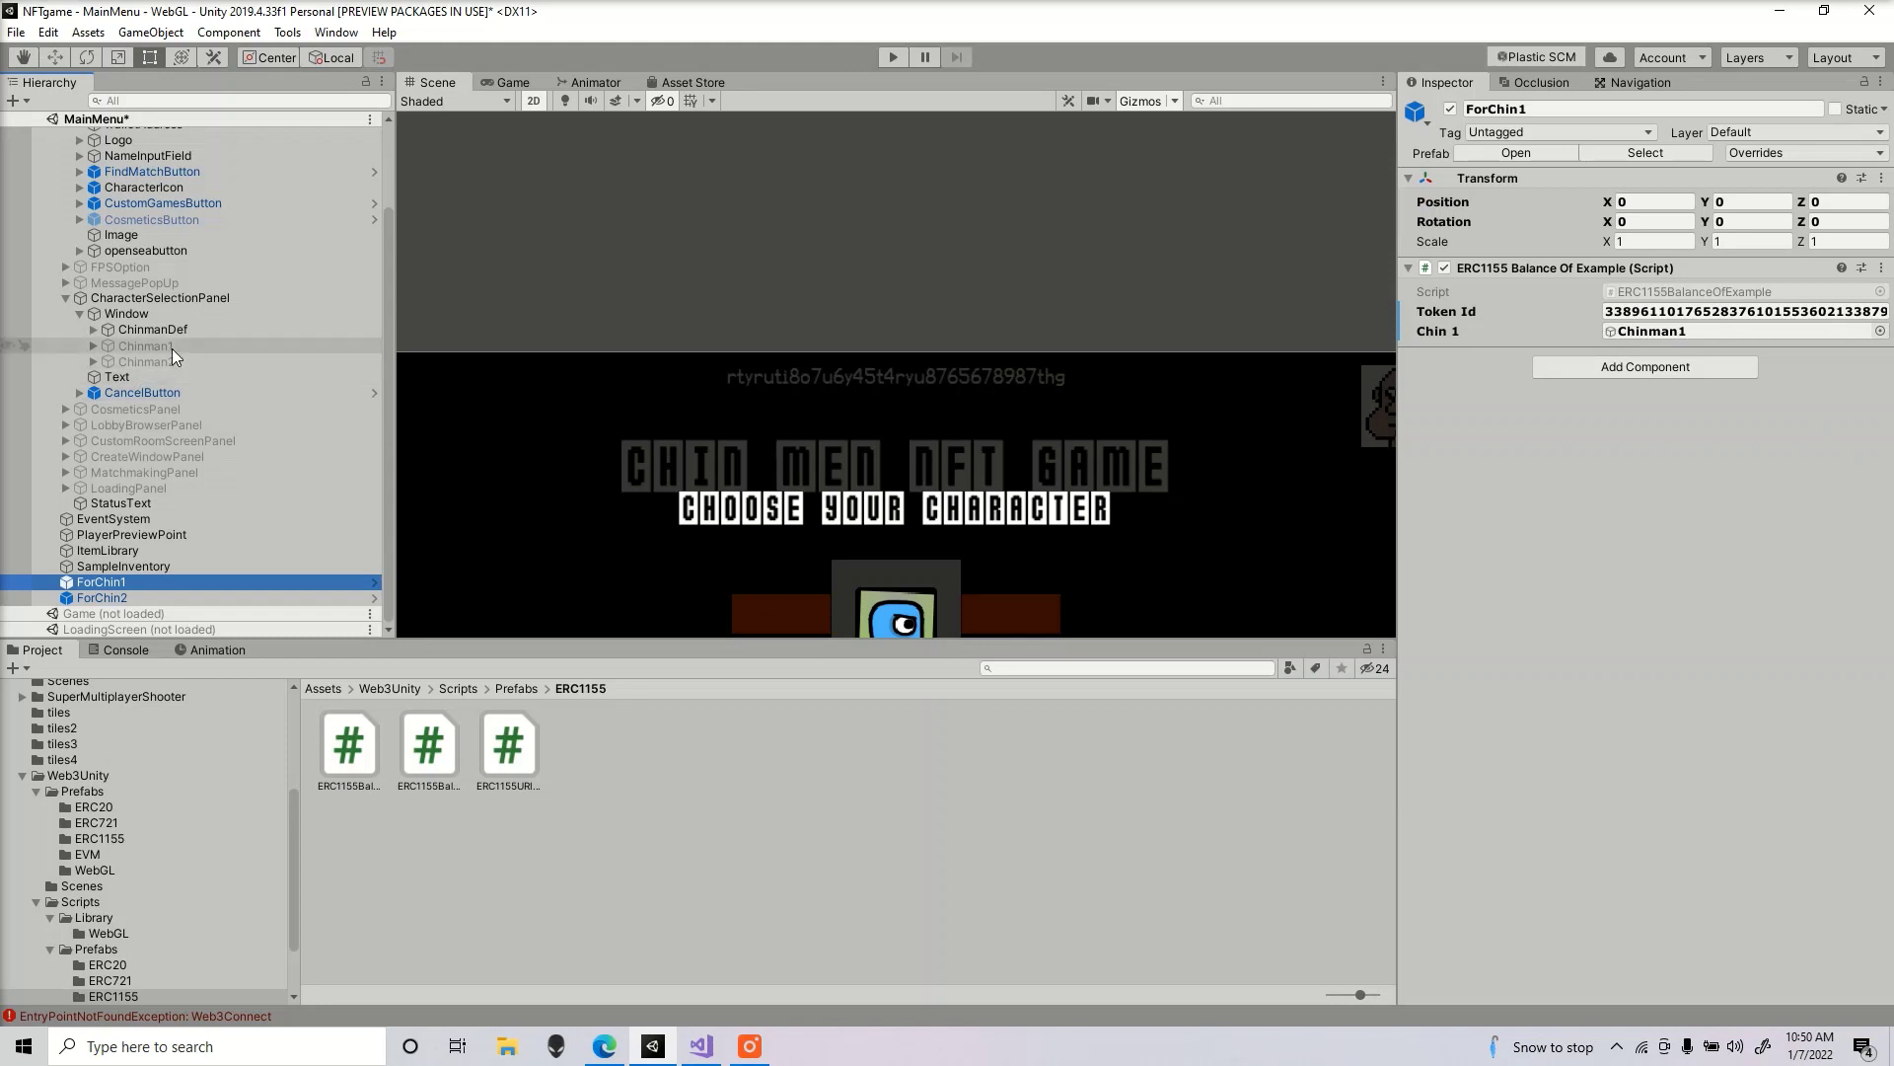
pyautogui.moveTo(172, 347); pyautogui.dragTo(1654, 336)
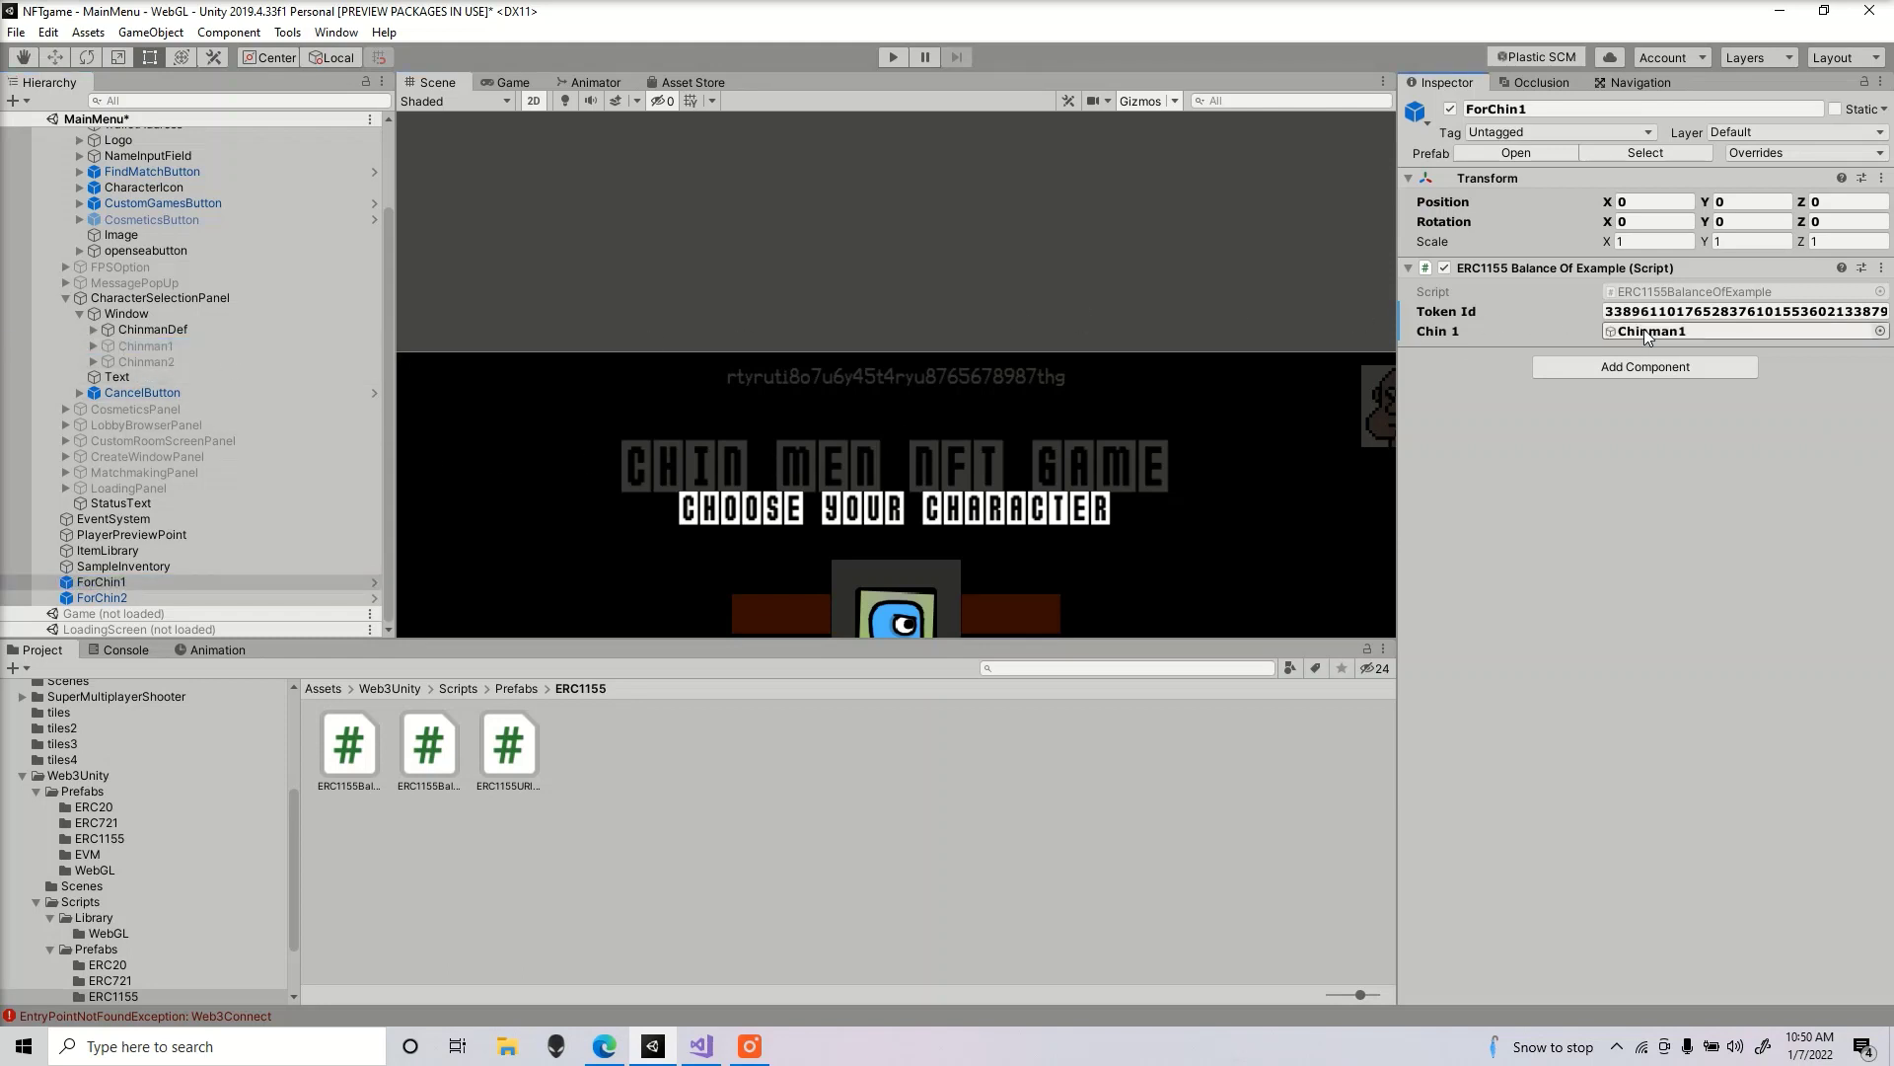
# - Inspect ForChin2's link to Chinman2 and the ChinmanDef card in the character Window
pyautogui.click(145, 594)
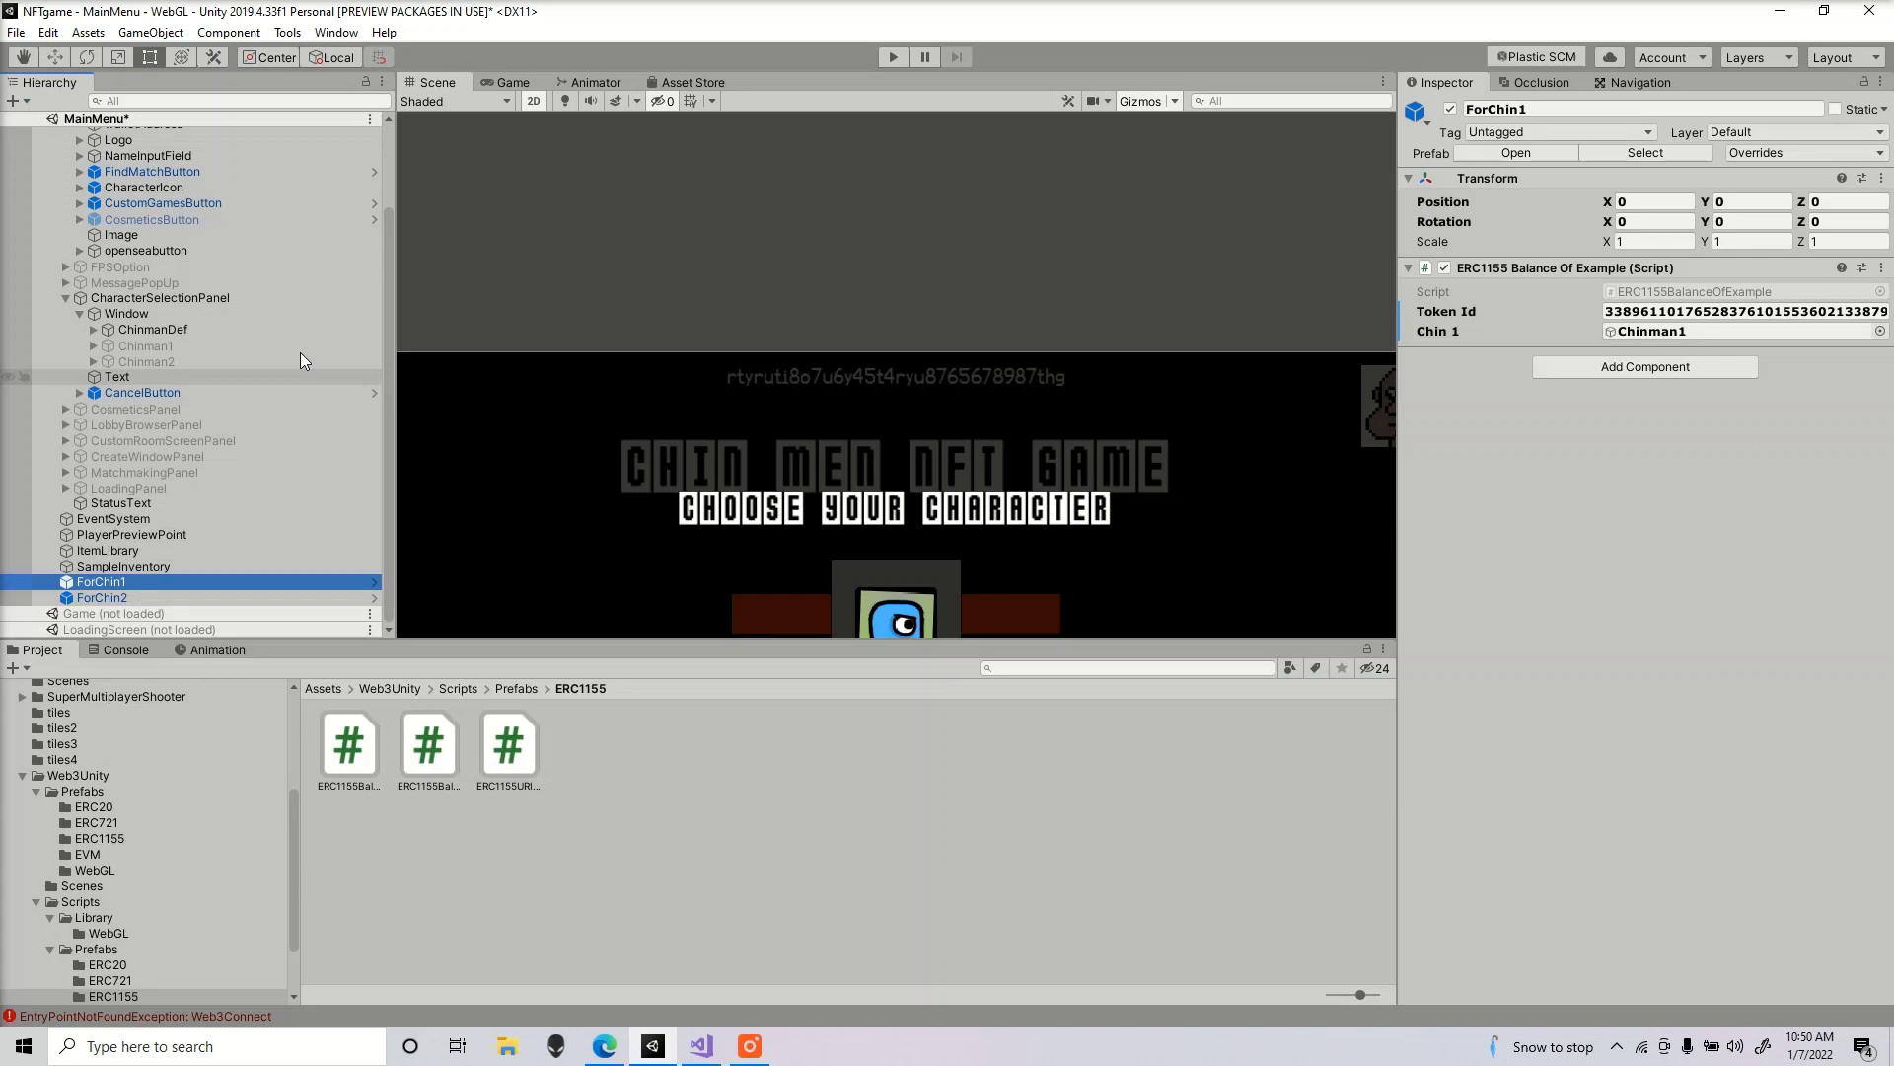
pyautogui.click(247, 324)
pyautogui.scroll(2, 335, 464)
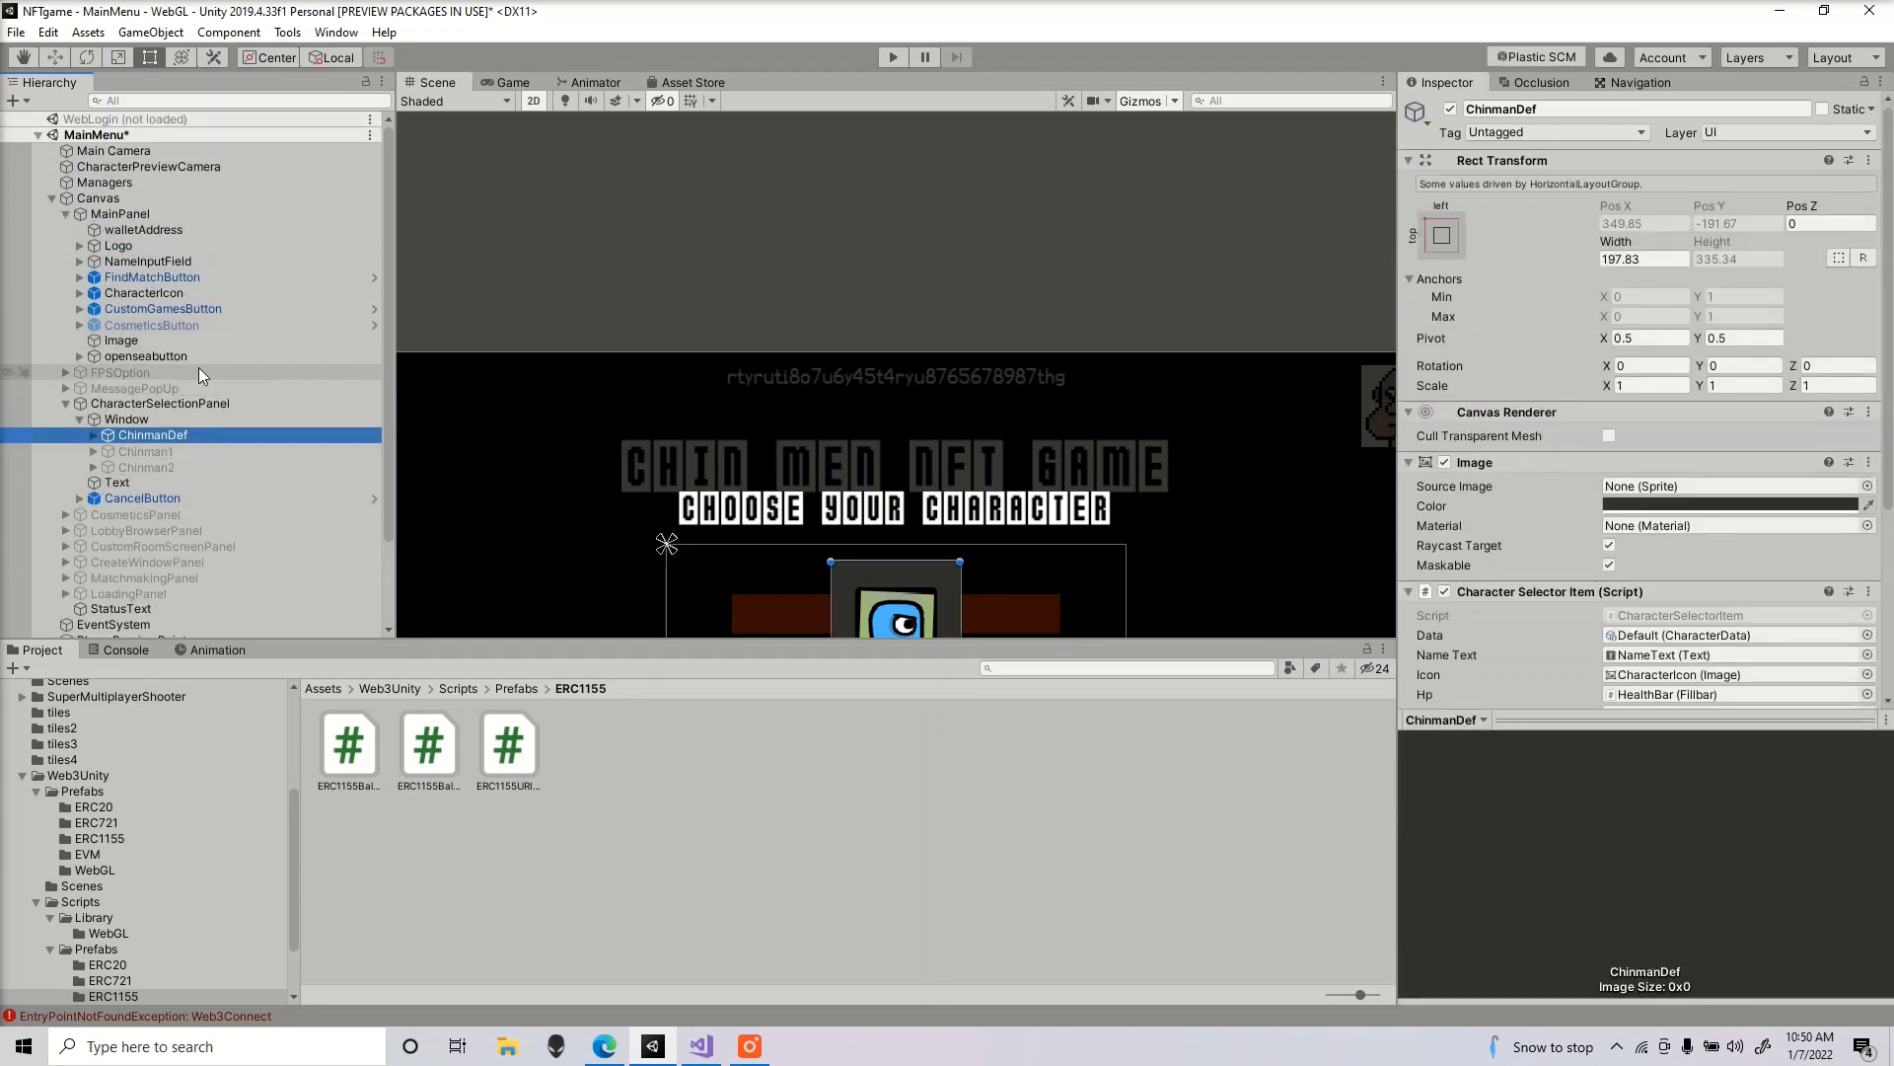
pyautogui.click(210, 422)
pyautogui.click(167, 436)
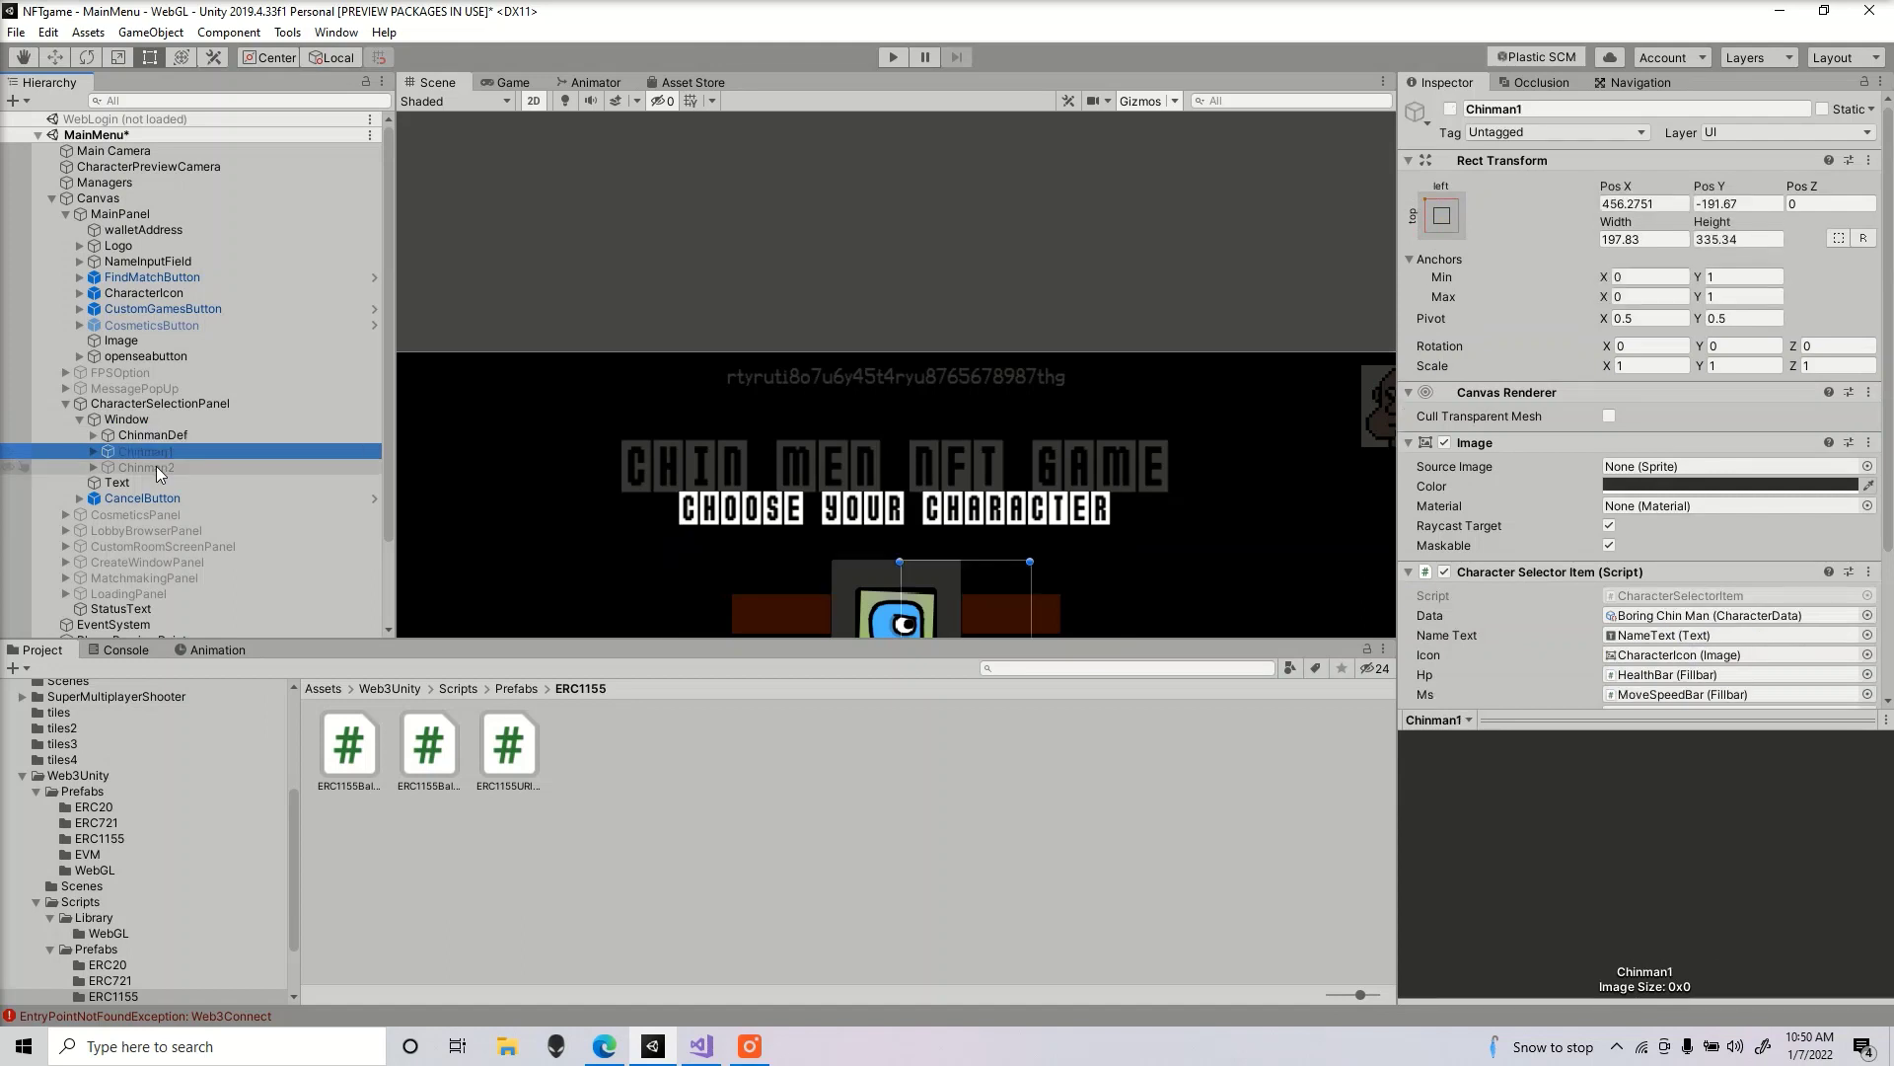
# - Confirm WebGL is the build target in Build Settings
pyautogui.click(15, 31)
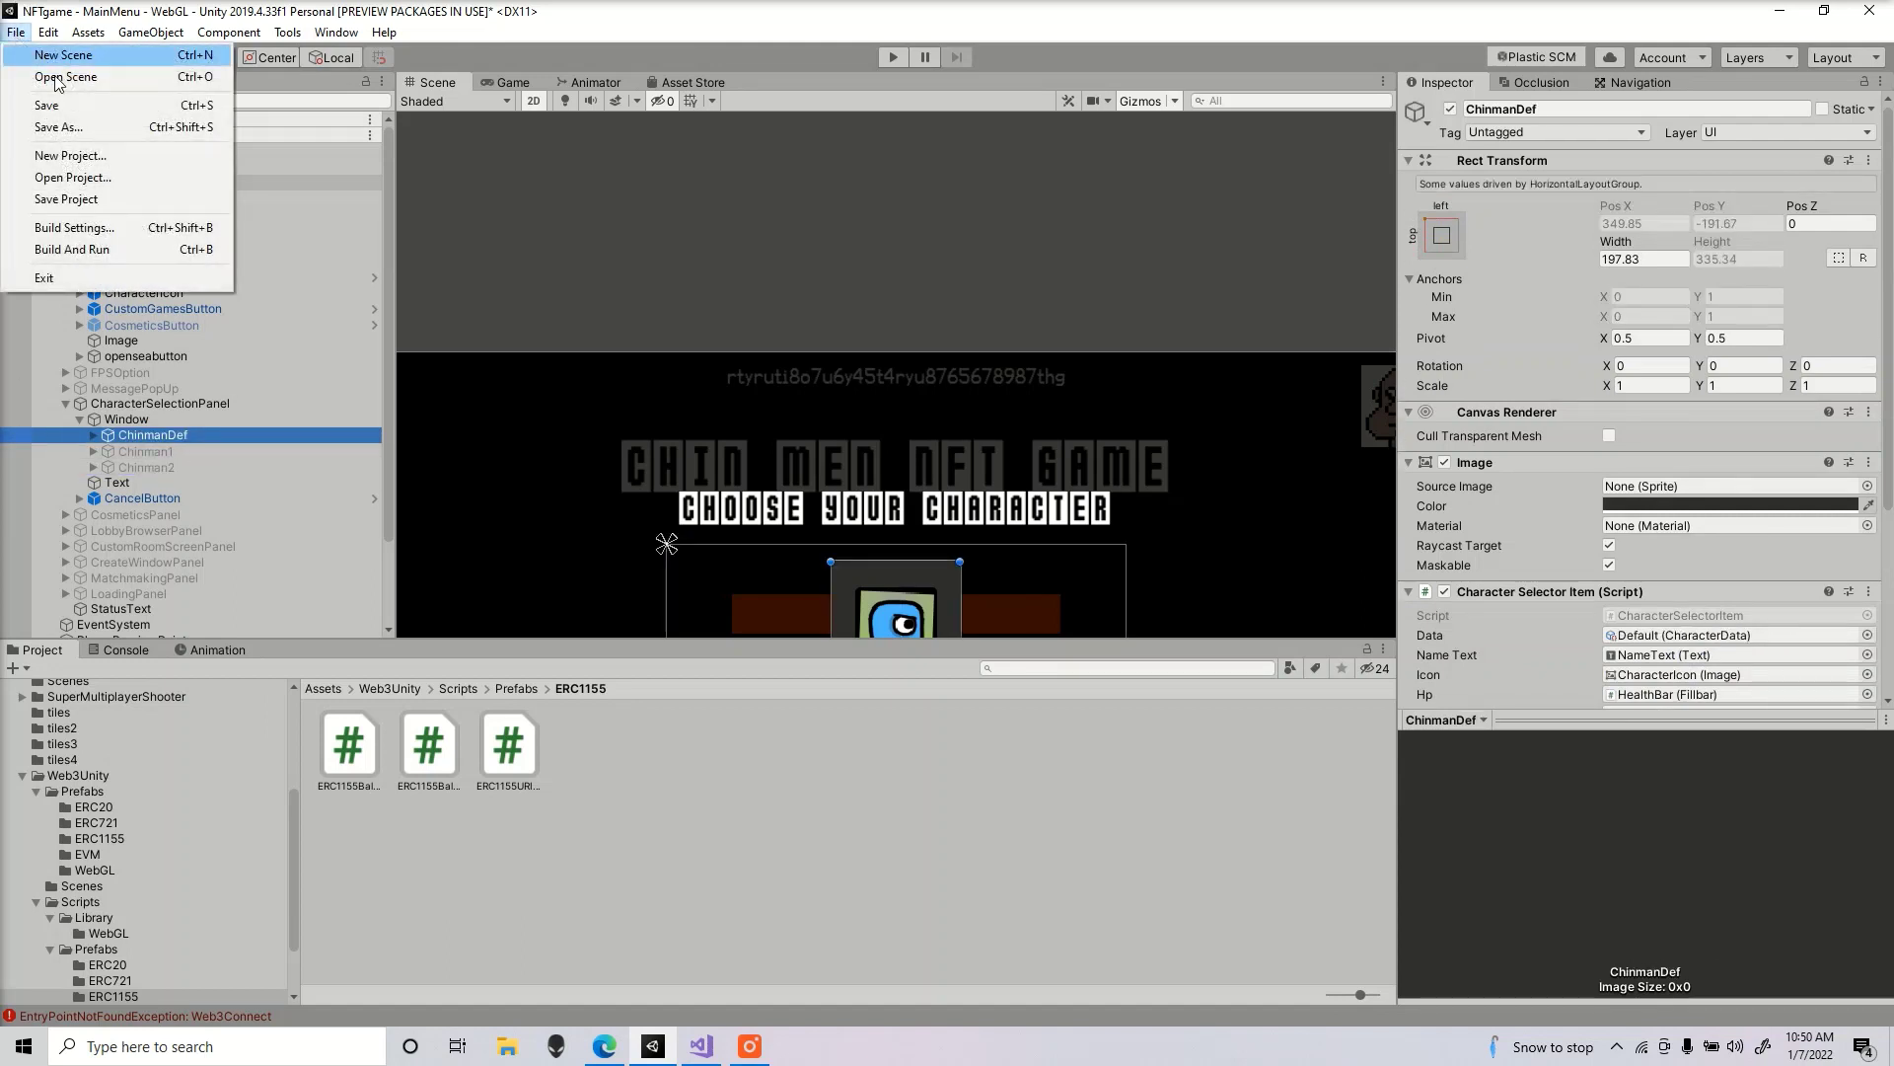
pyautogui.click(59, 228)
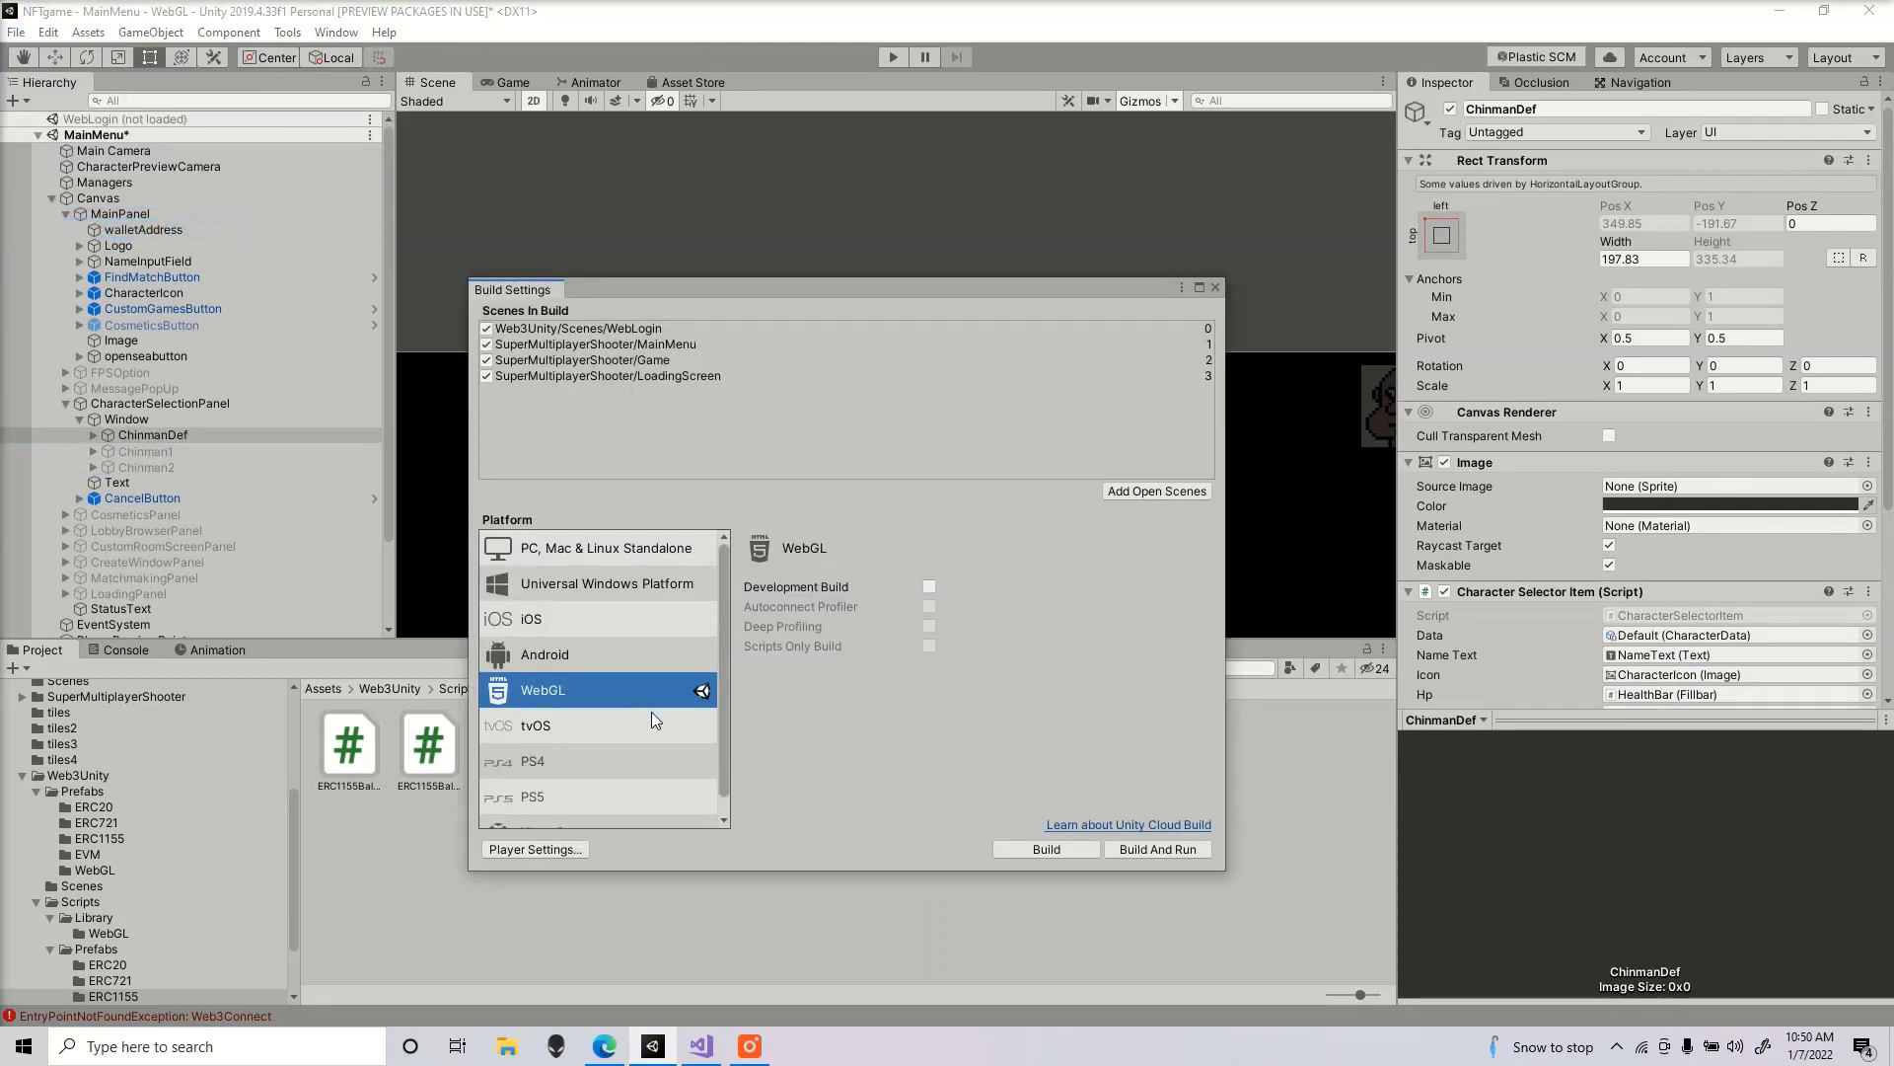
pyautogui.click(1216, 288)
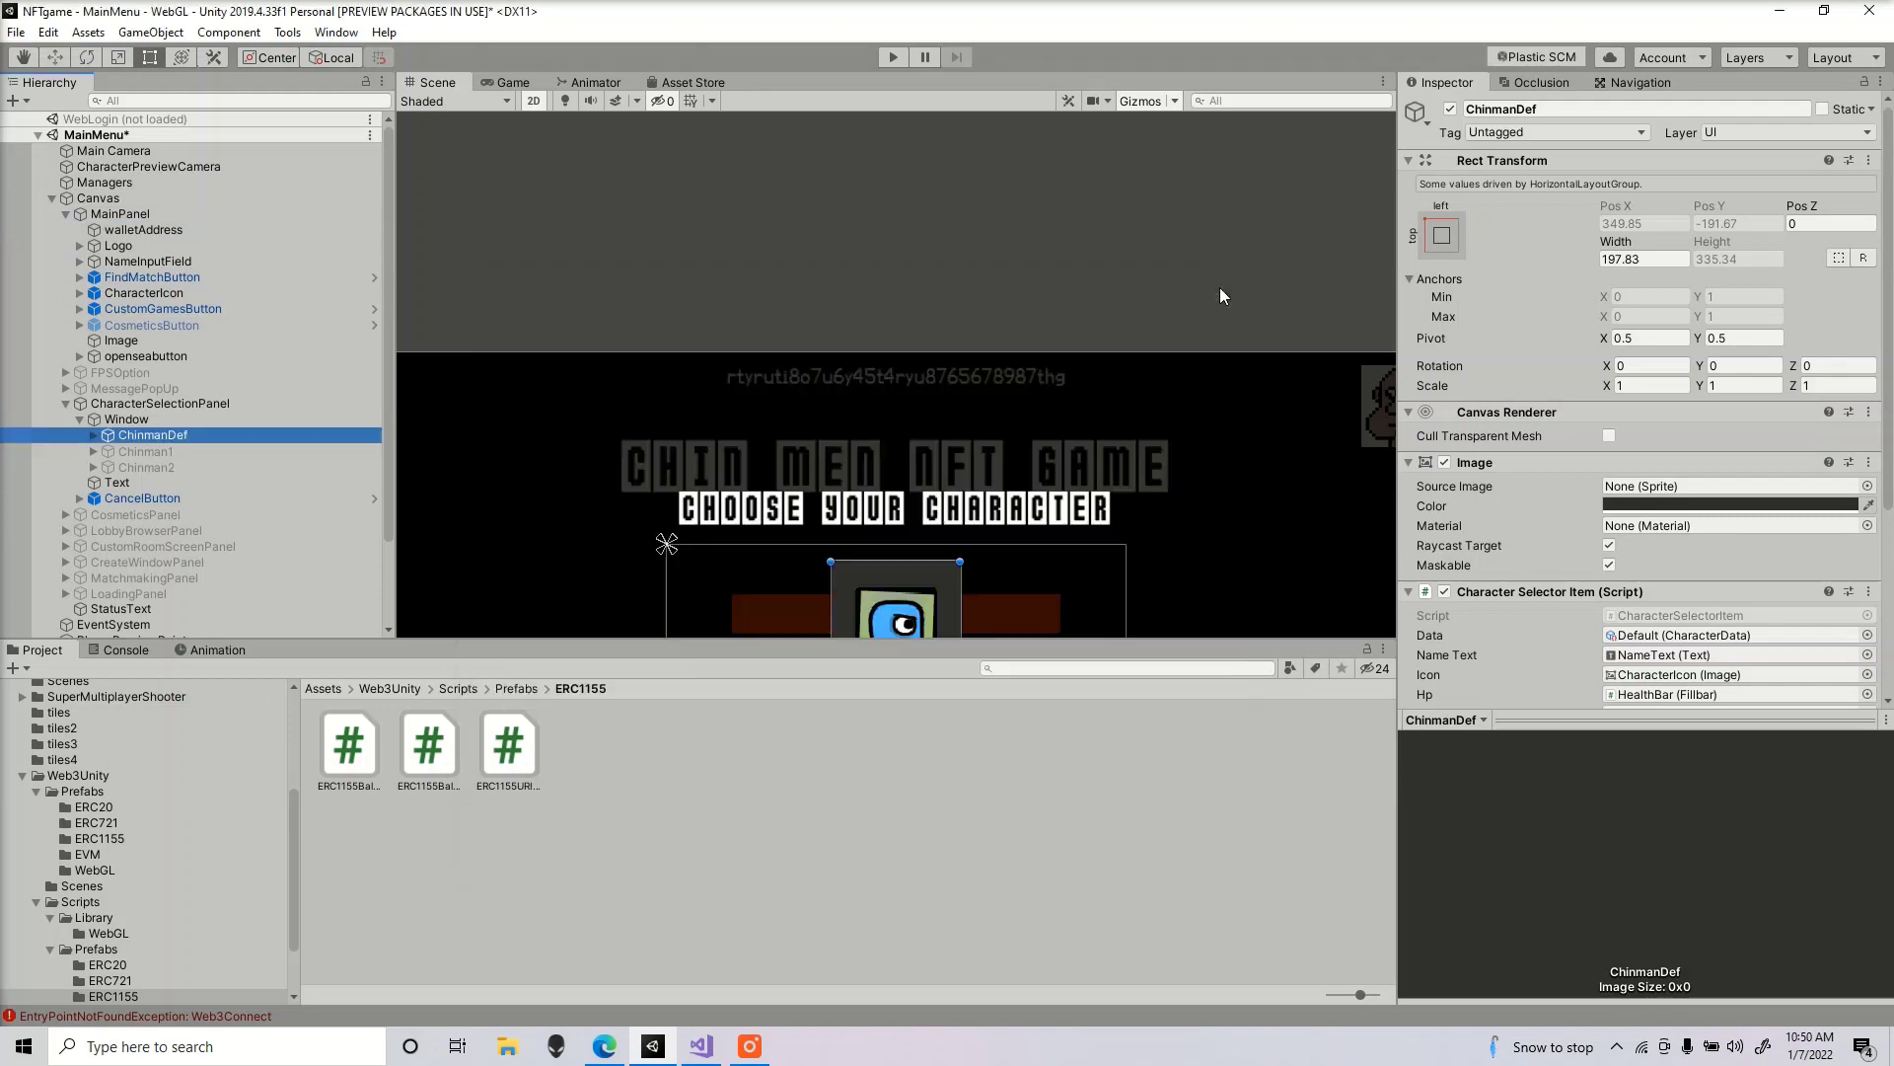
pyautogui.click(604, 1046)
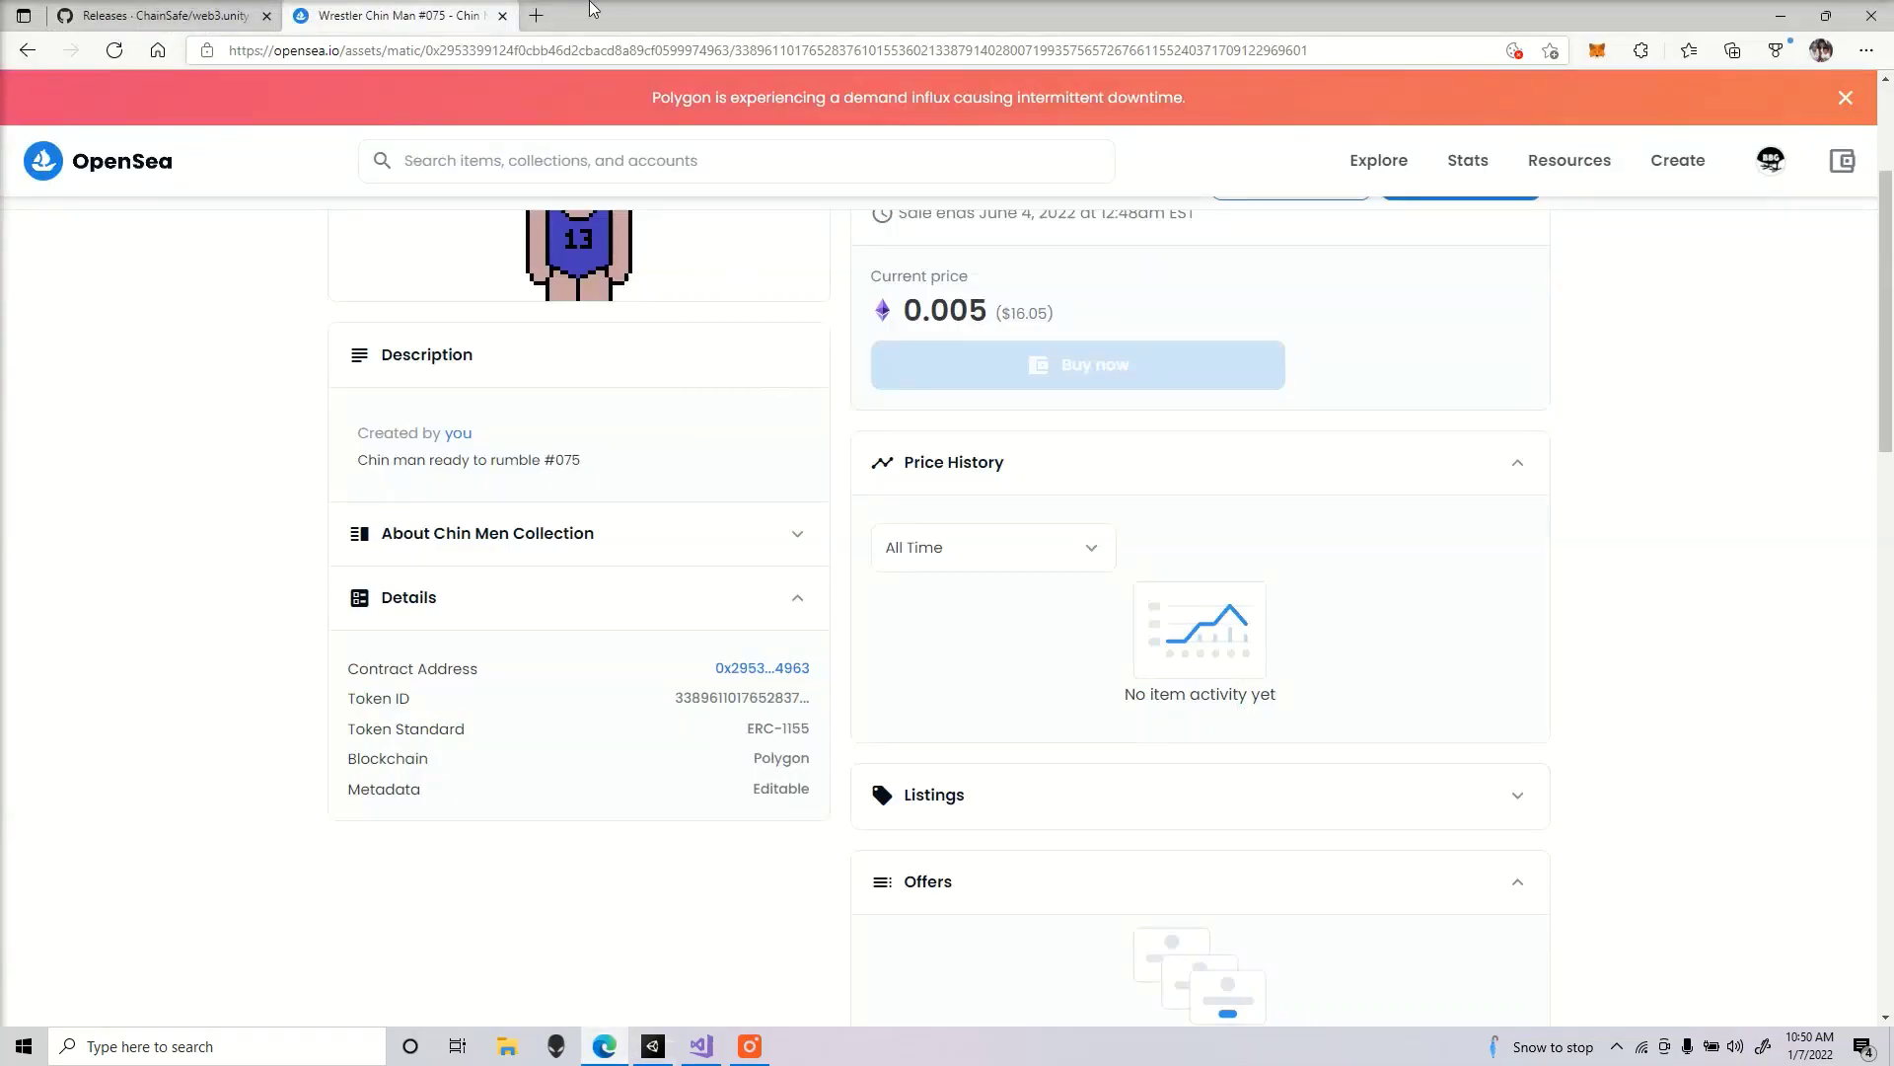
pyautogui.click(538, 17)
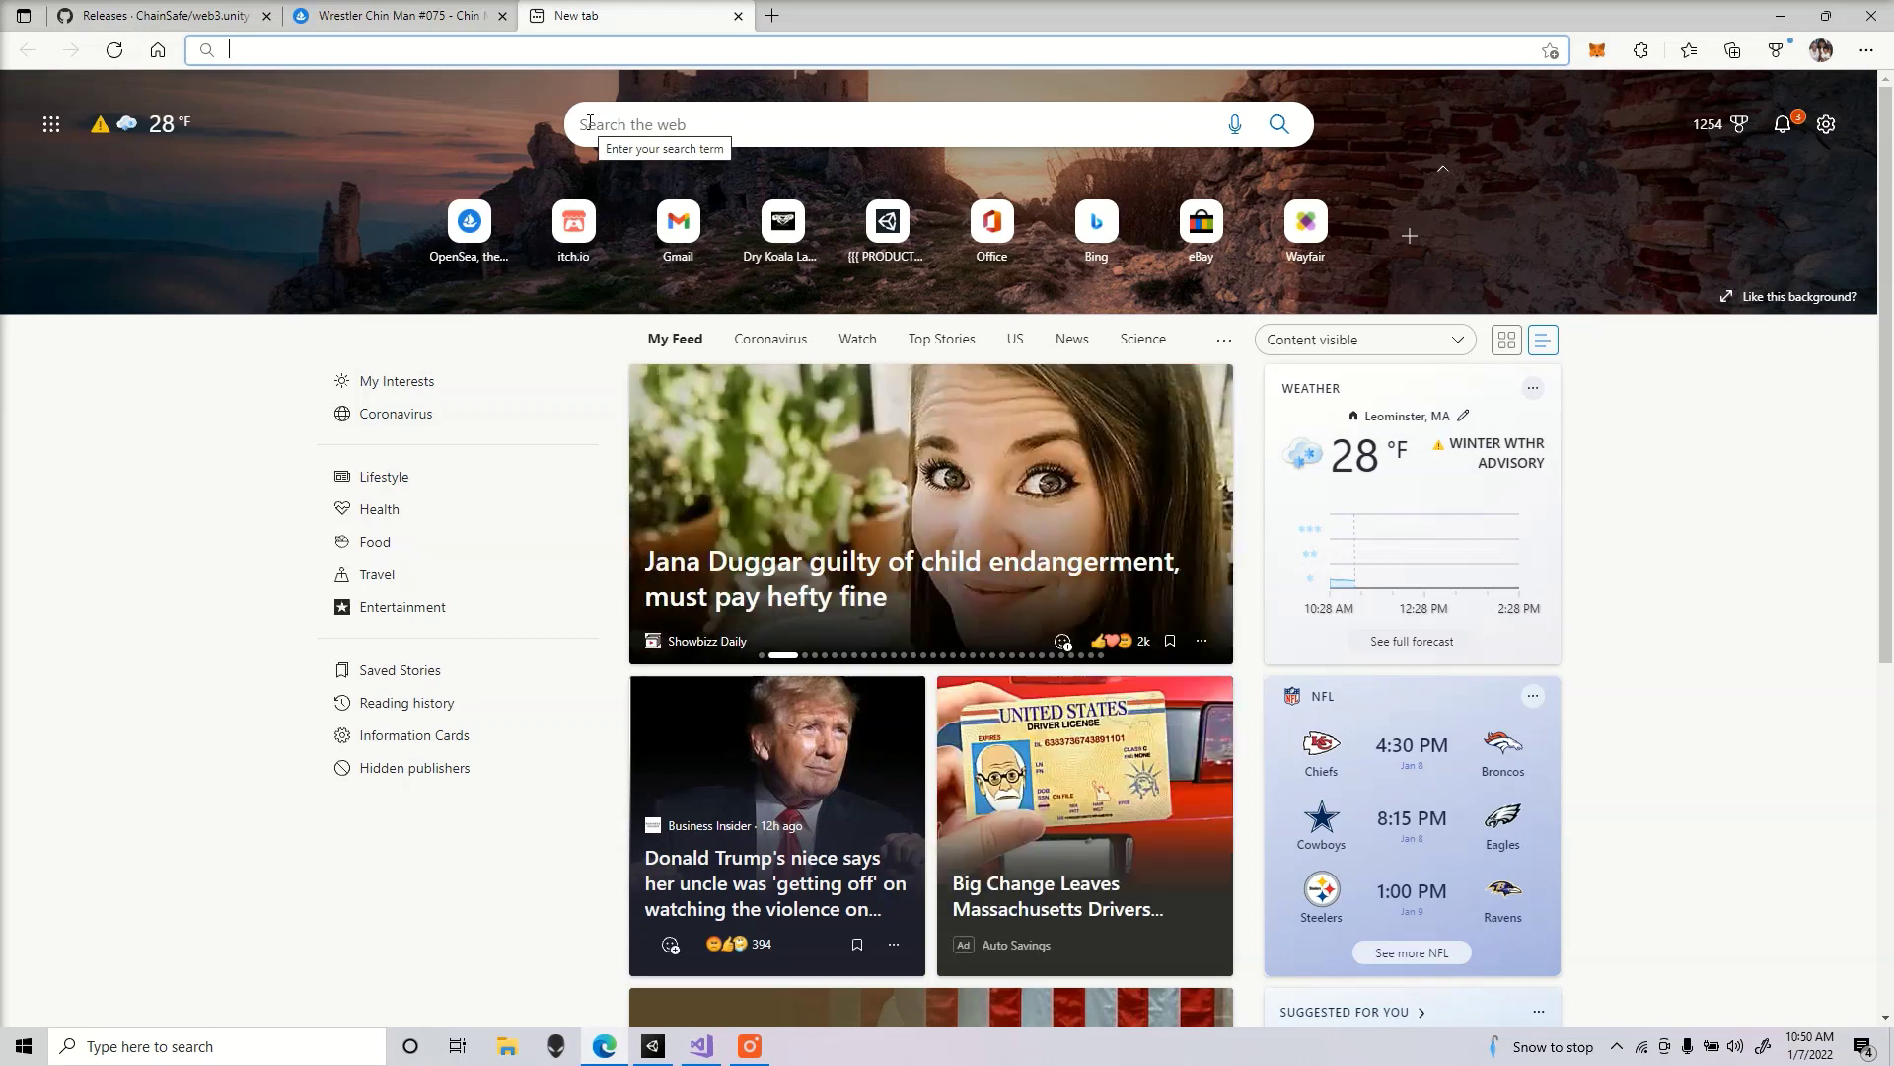
pyautogui.write('itch')
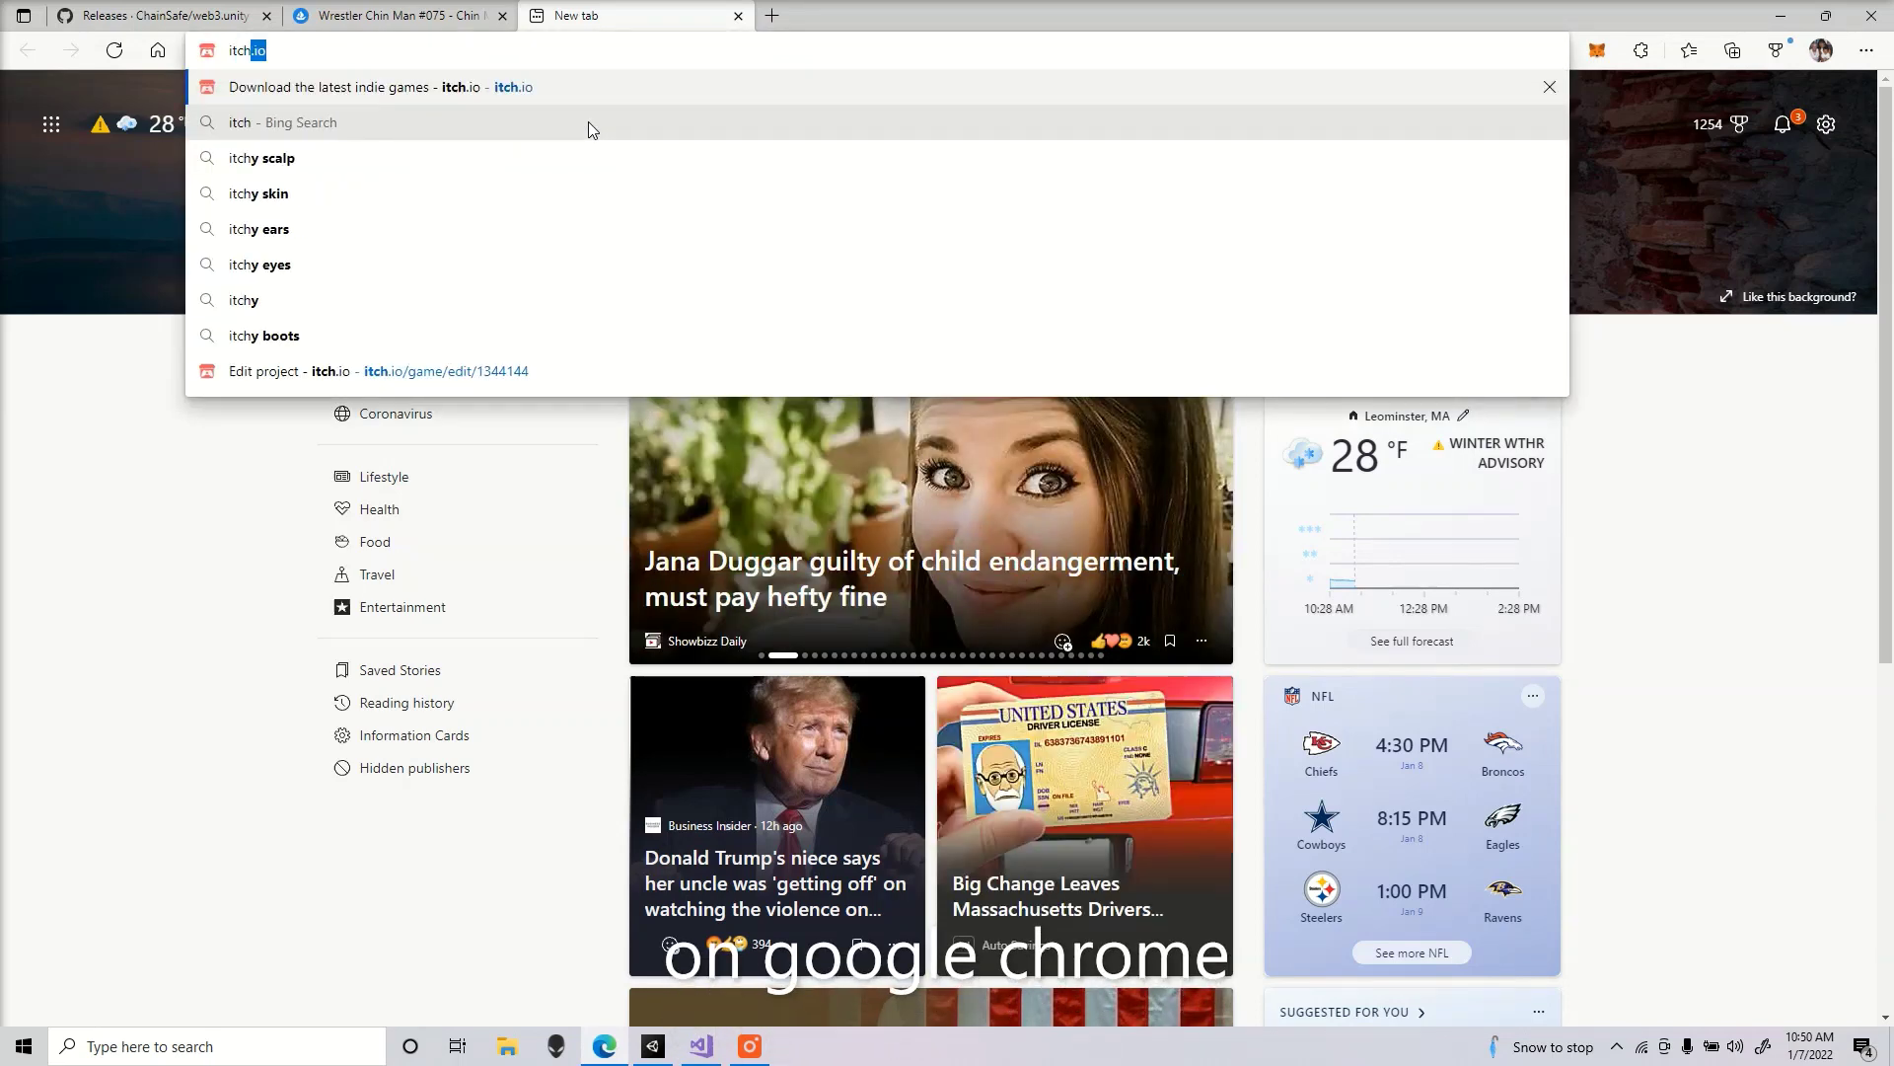
pyautogui.click(736, 16)
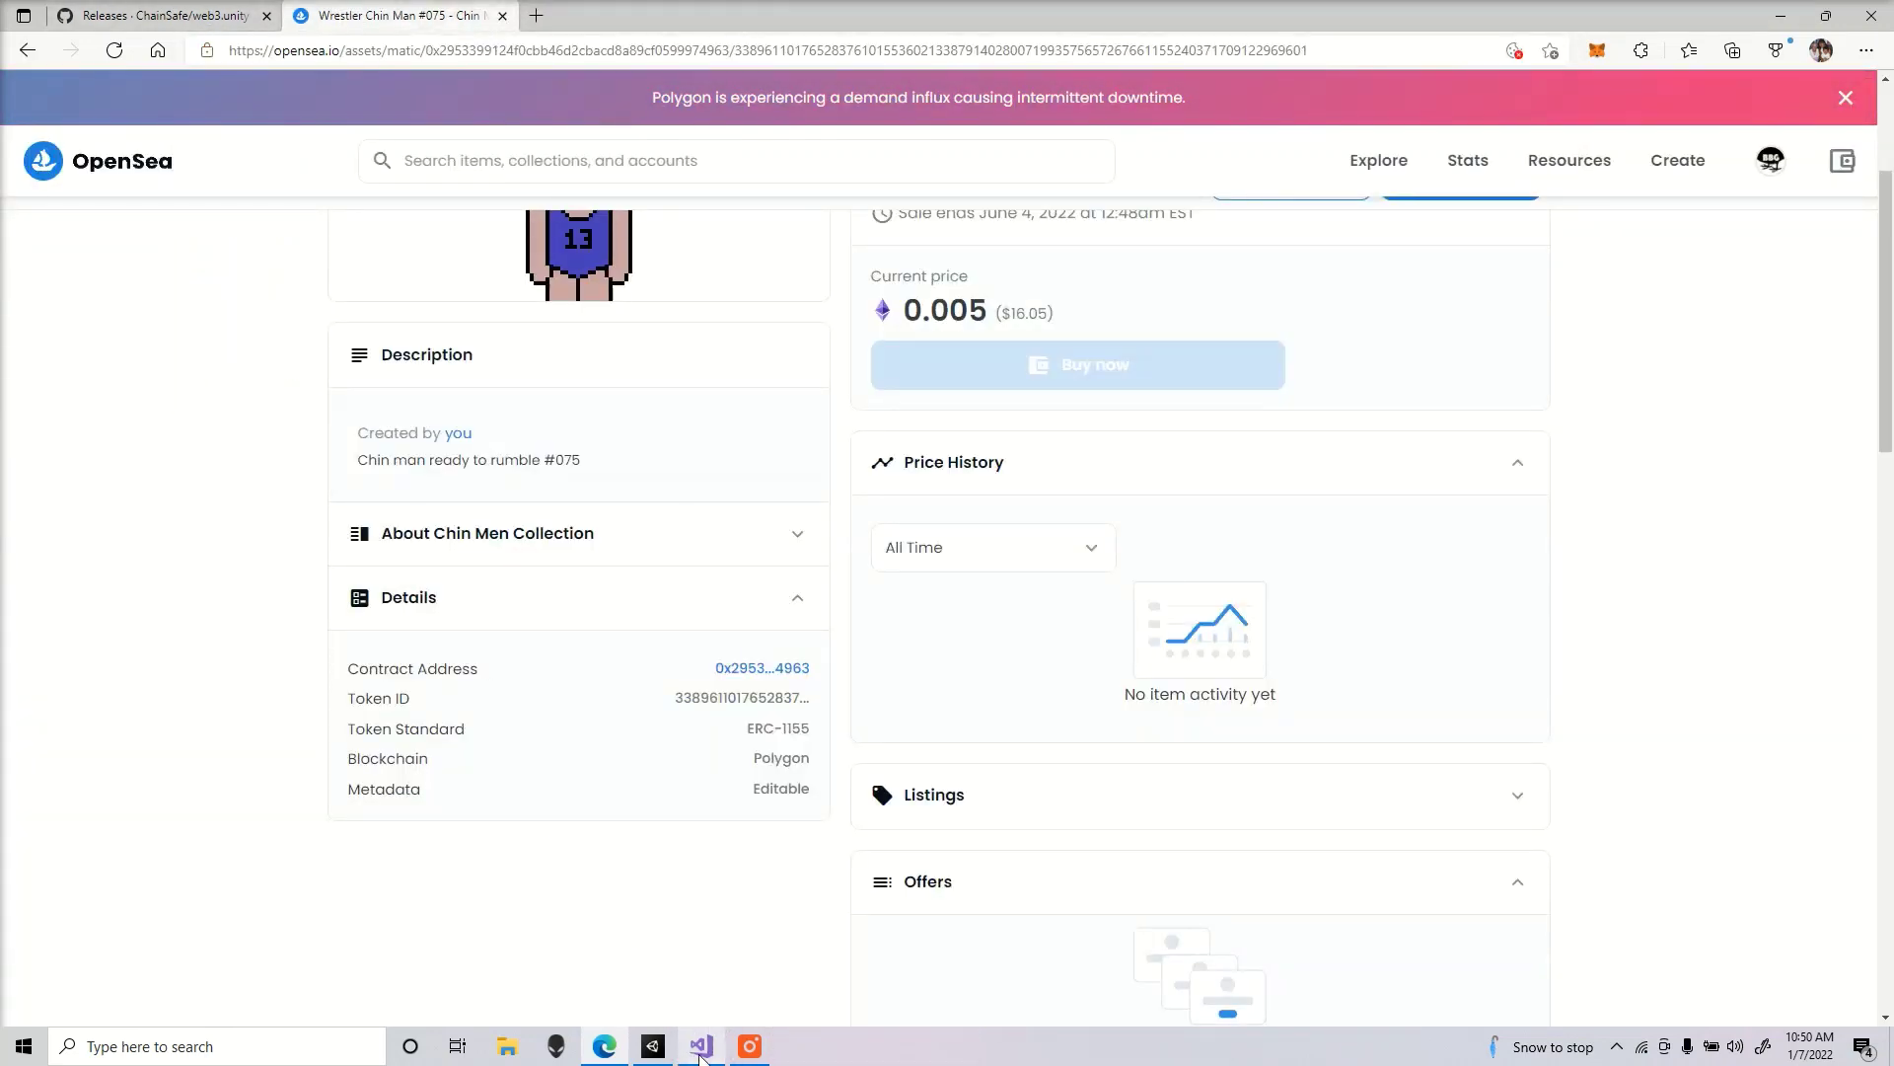
pyautogui.click(748, 1051)
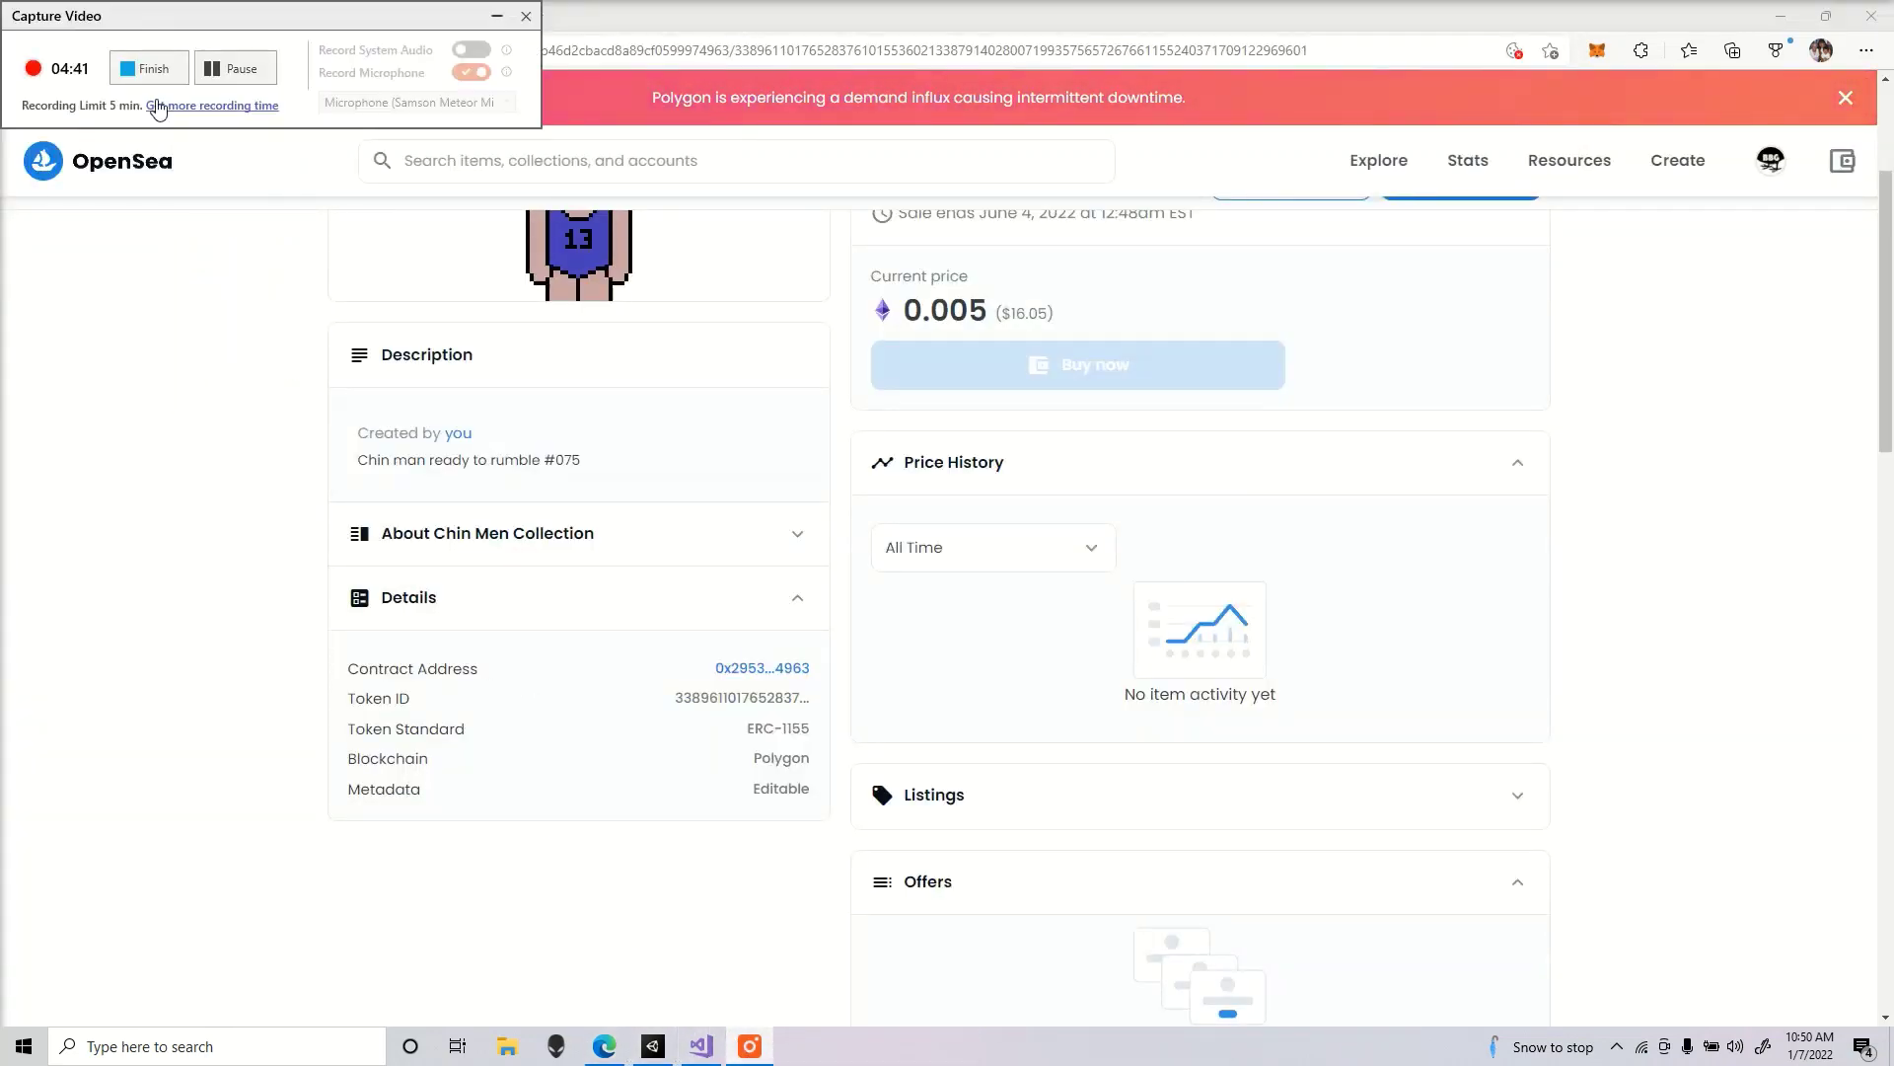
pyautogui.click(496, 16)
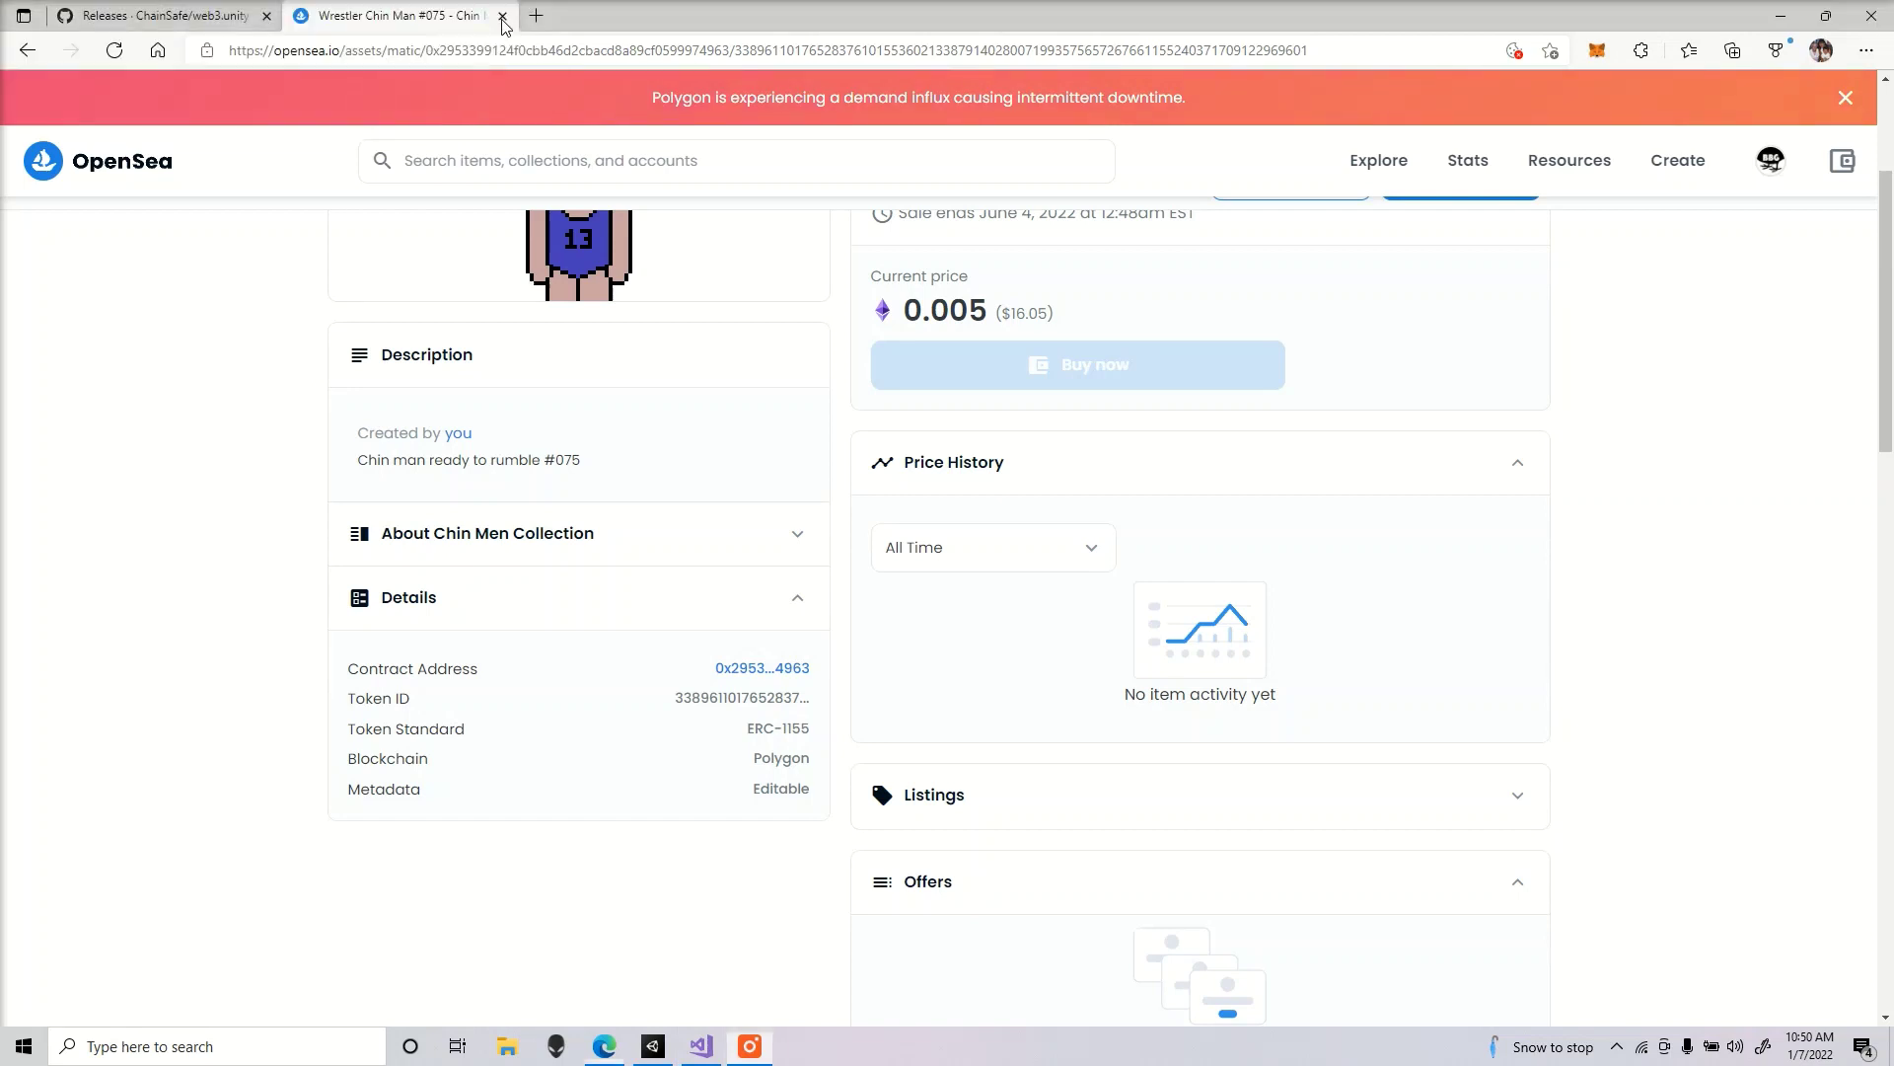
pyautogui.click(750, 1046)
# - Run the Chin Men NFT Game on itch.io and log in with the MetaMask wallet
pyautogui.click(176, 76)
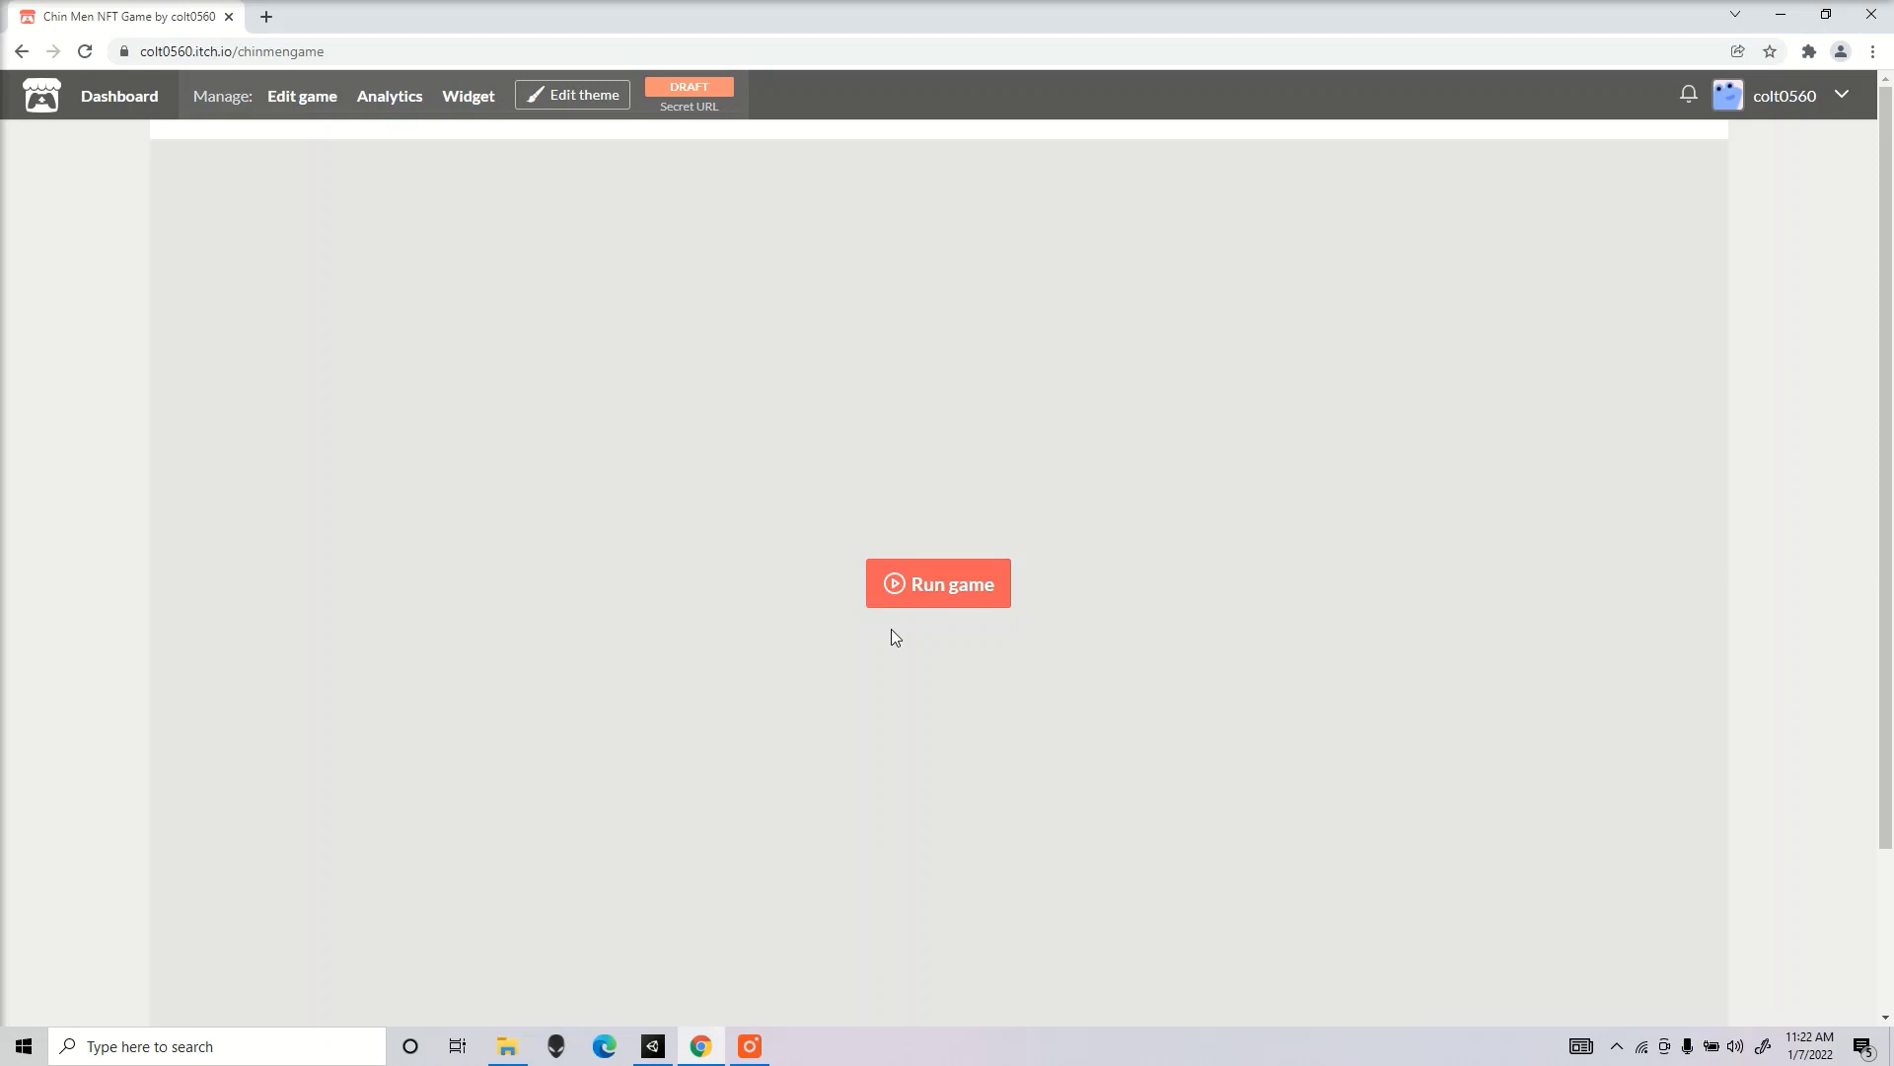
pyautogui.click(962, 596)
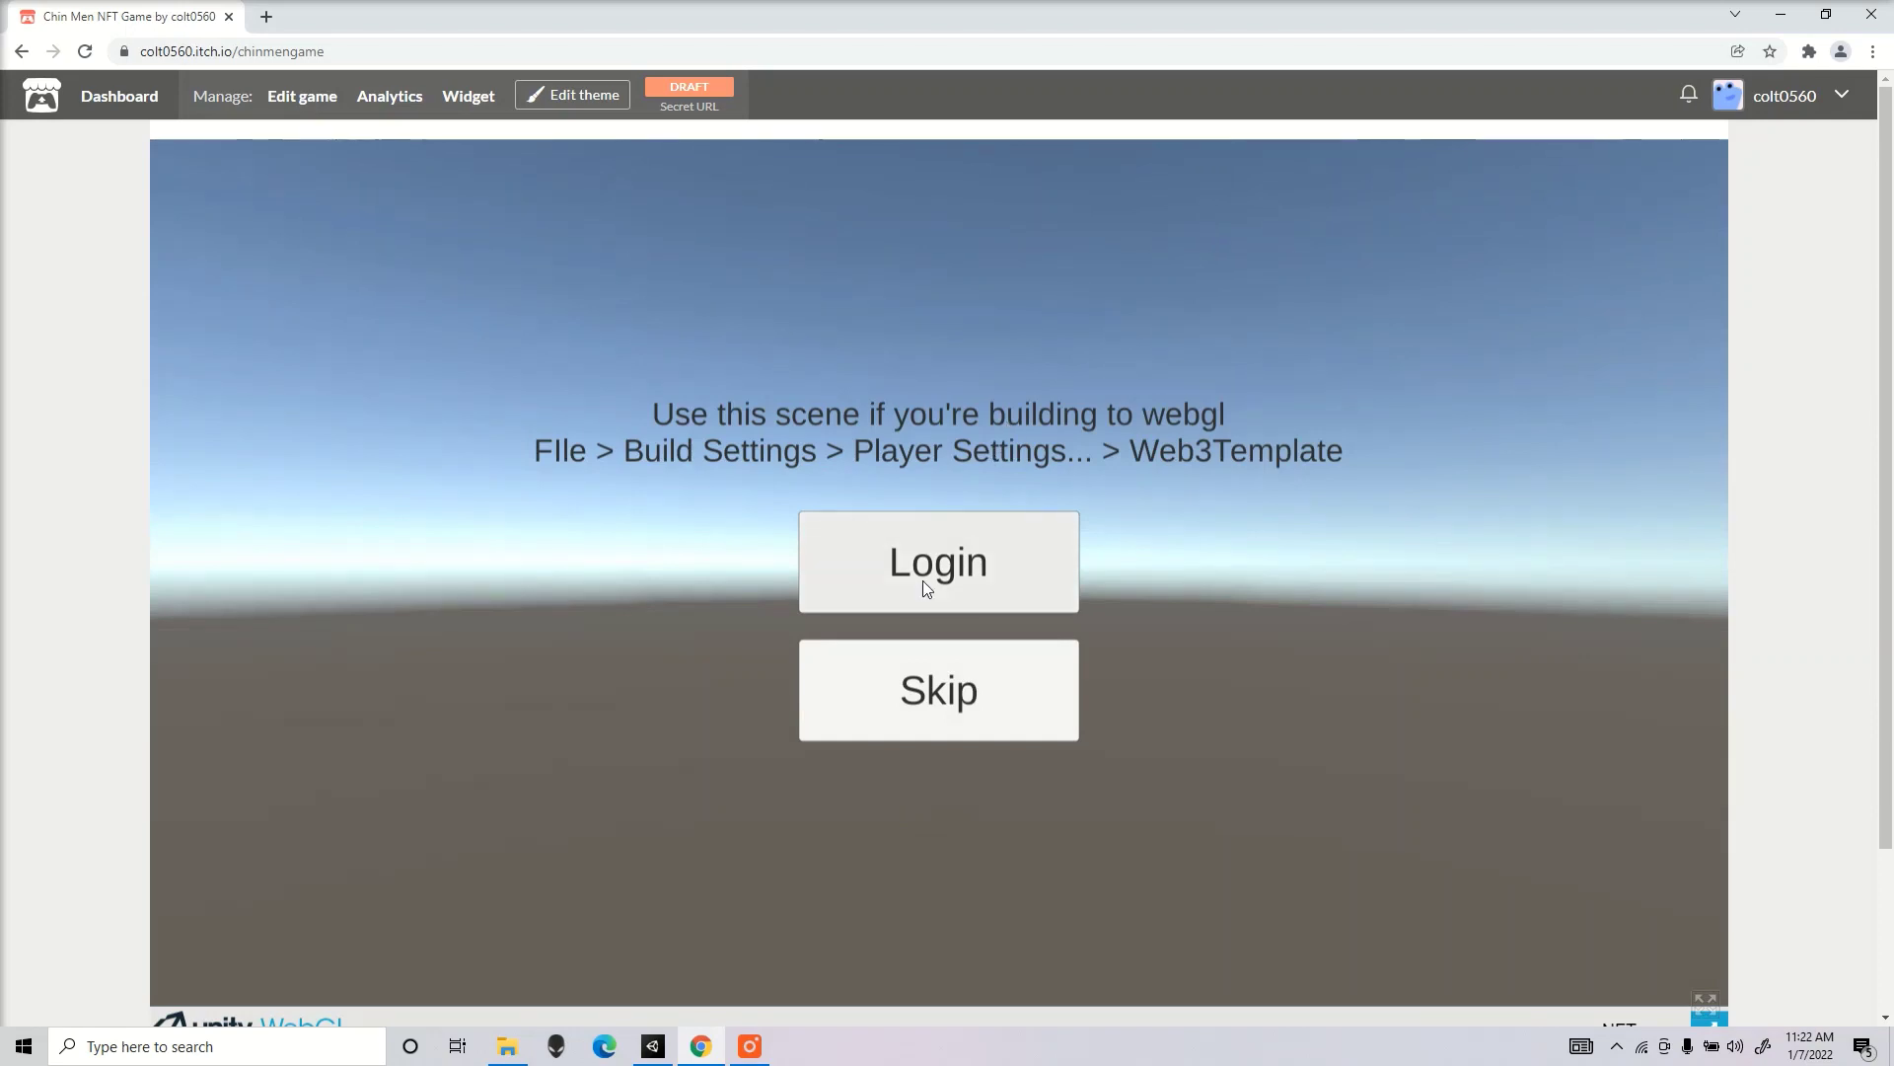
pyautogui.click(949, 576)
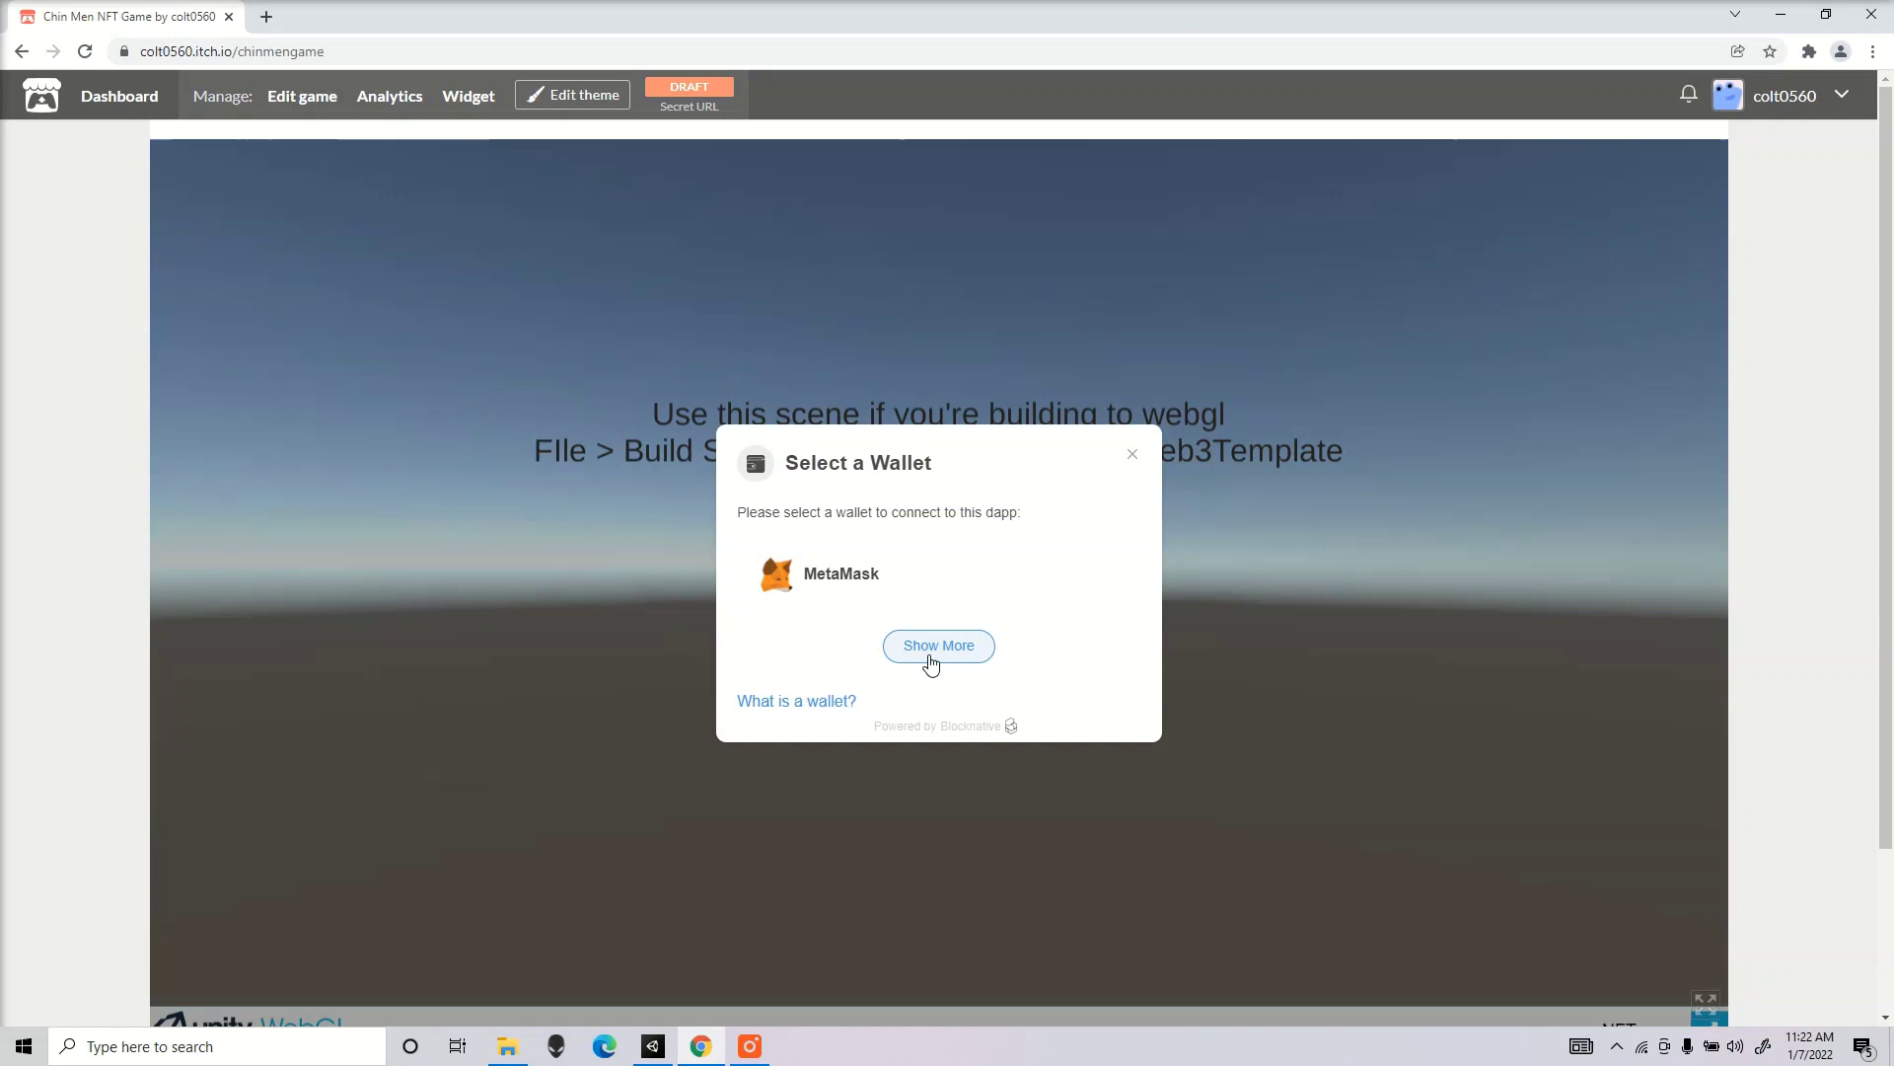
pyautogui.click(951, 654)
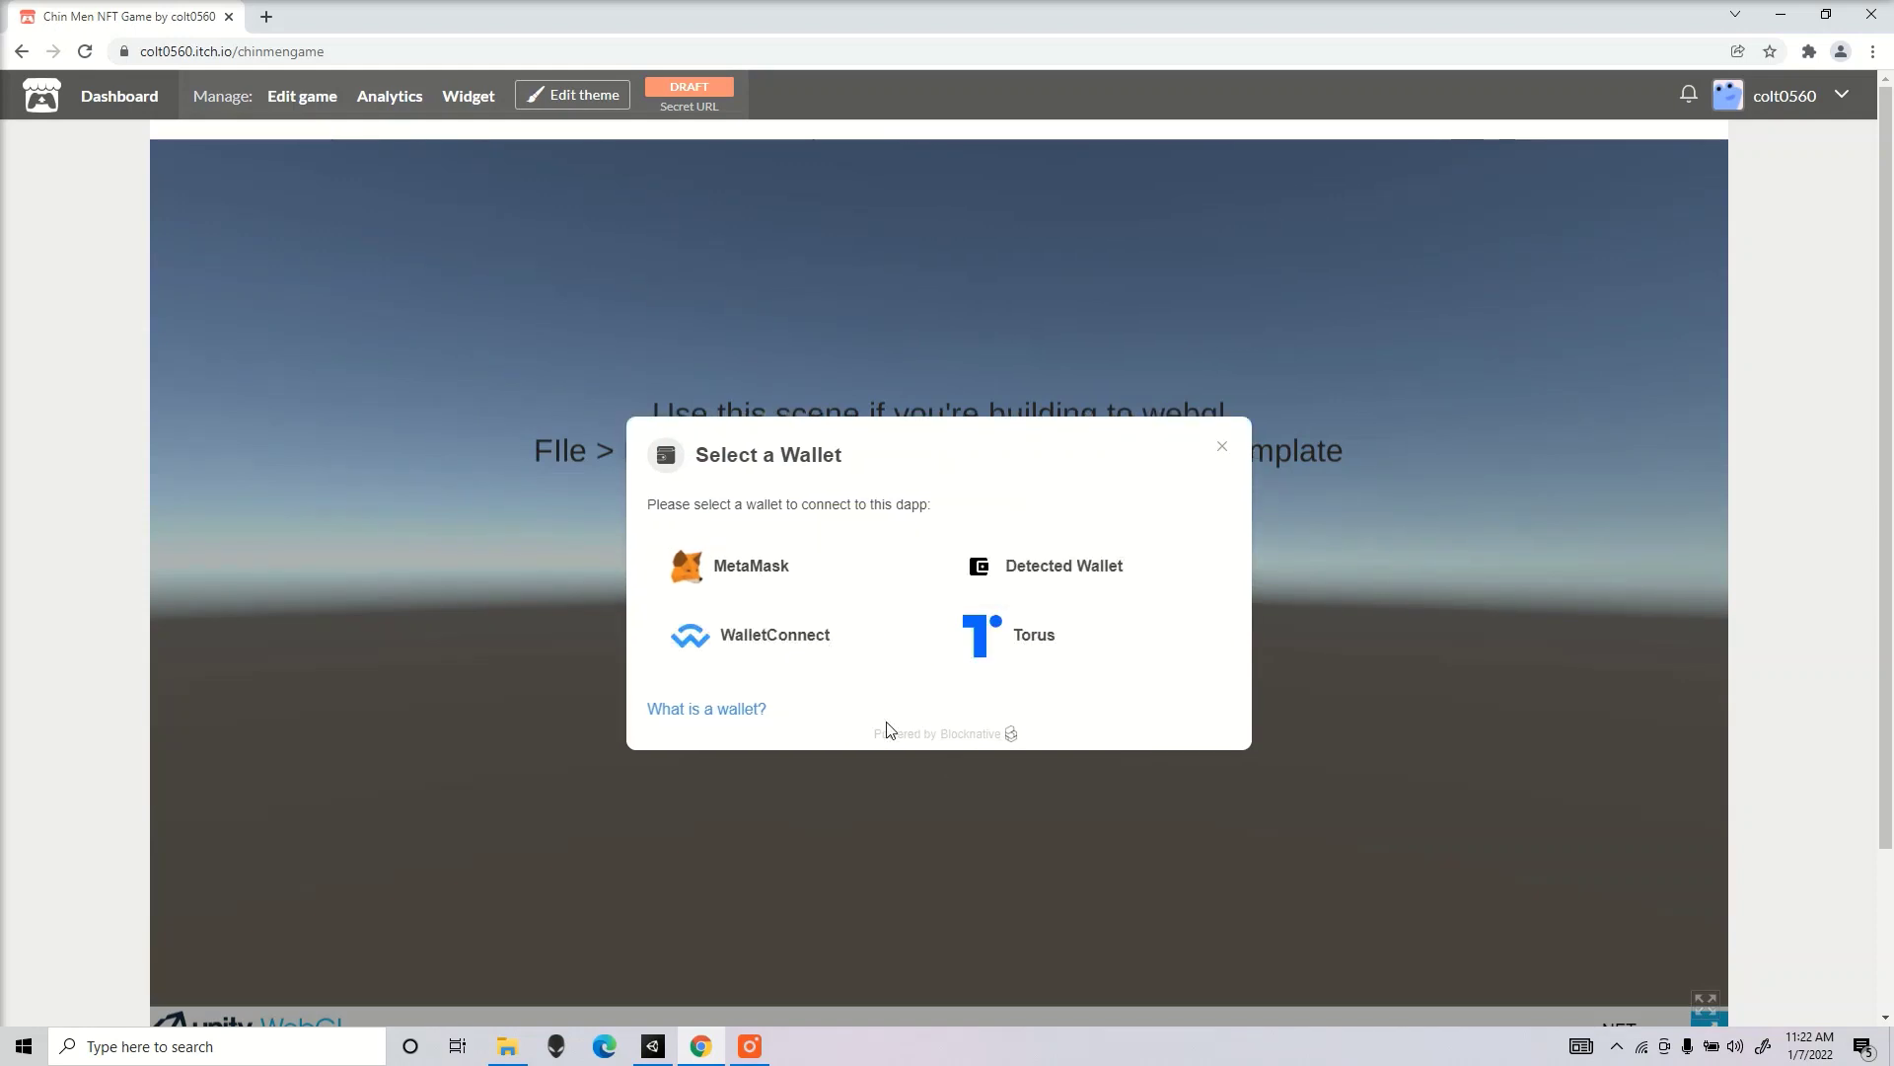
pyautogui.click(809, 575)
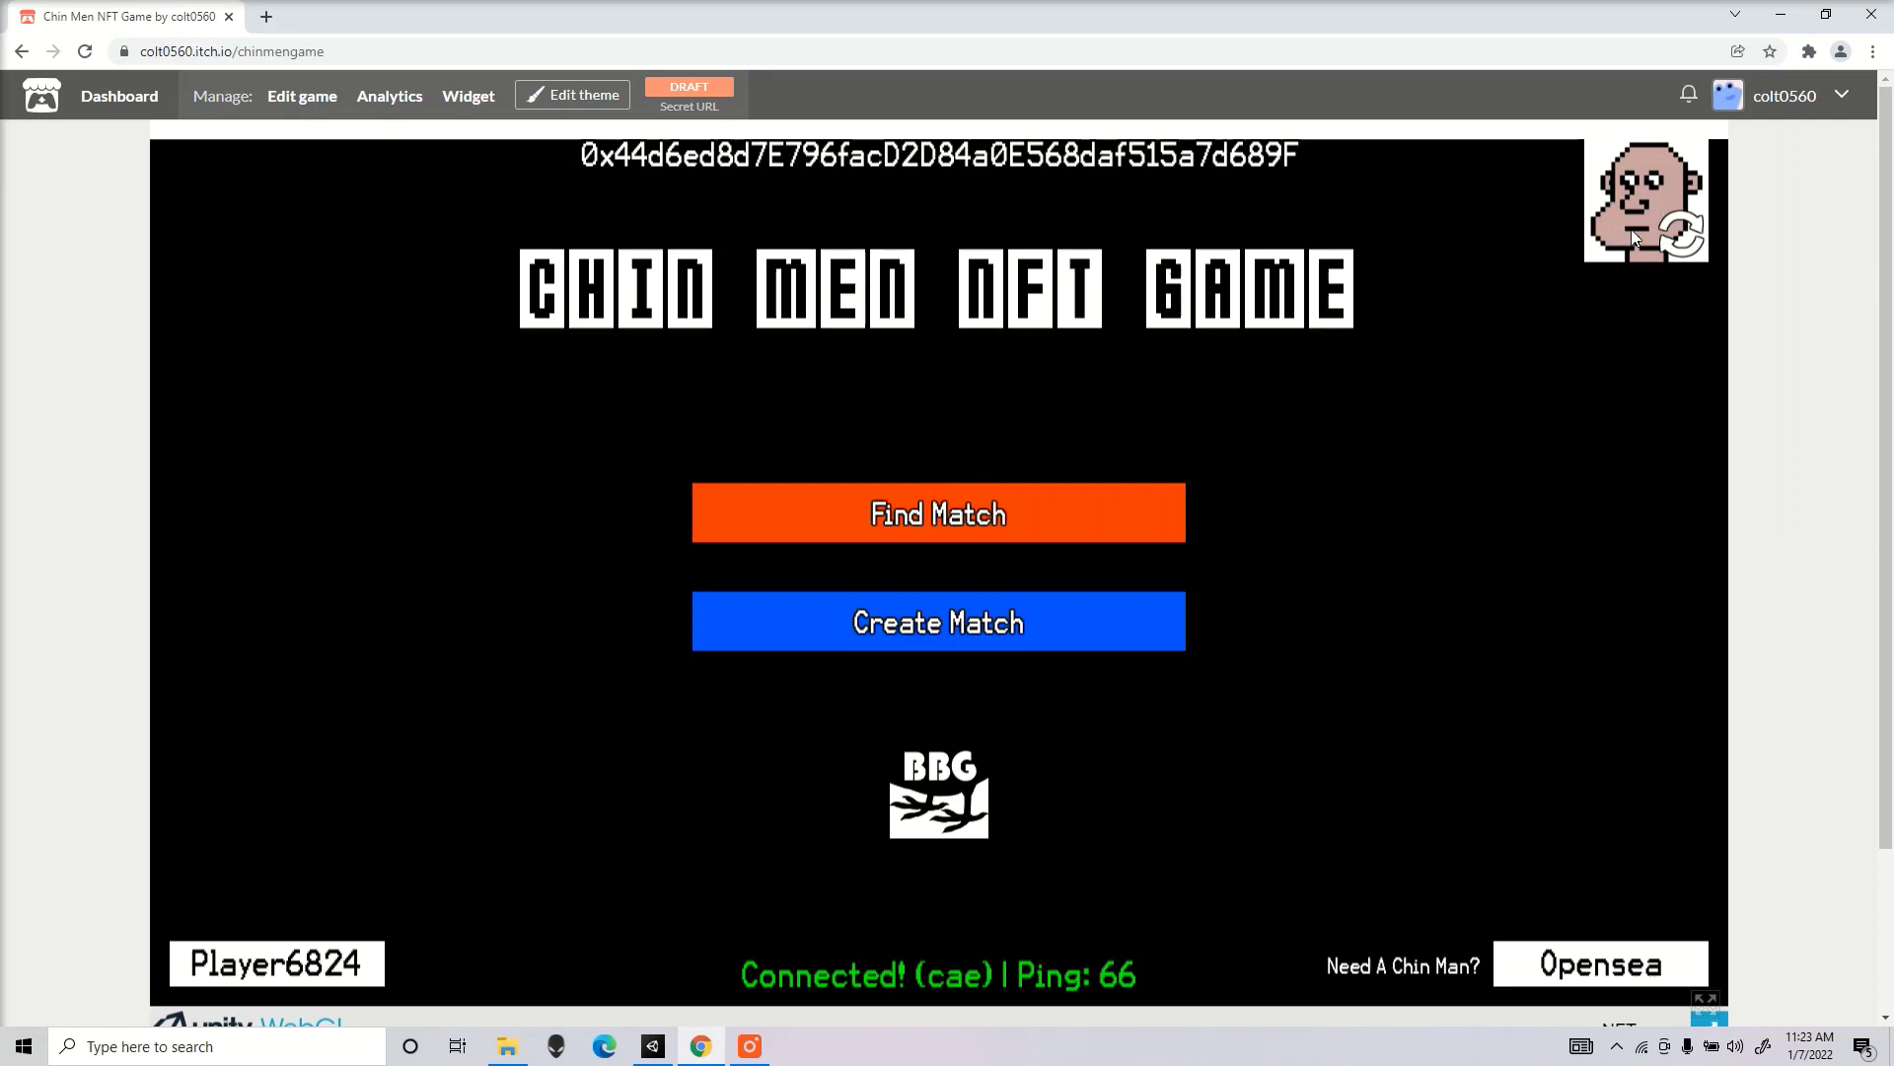
# - Choose Boring Chin Man as the character, then reload the itch.io game page
pyautogui.click(1647, 190)
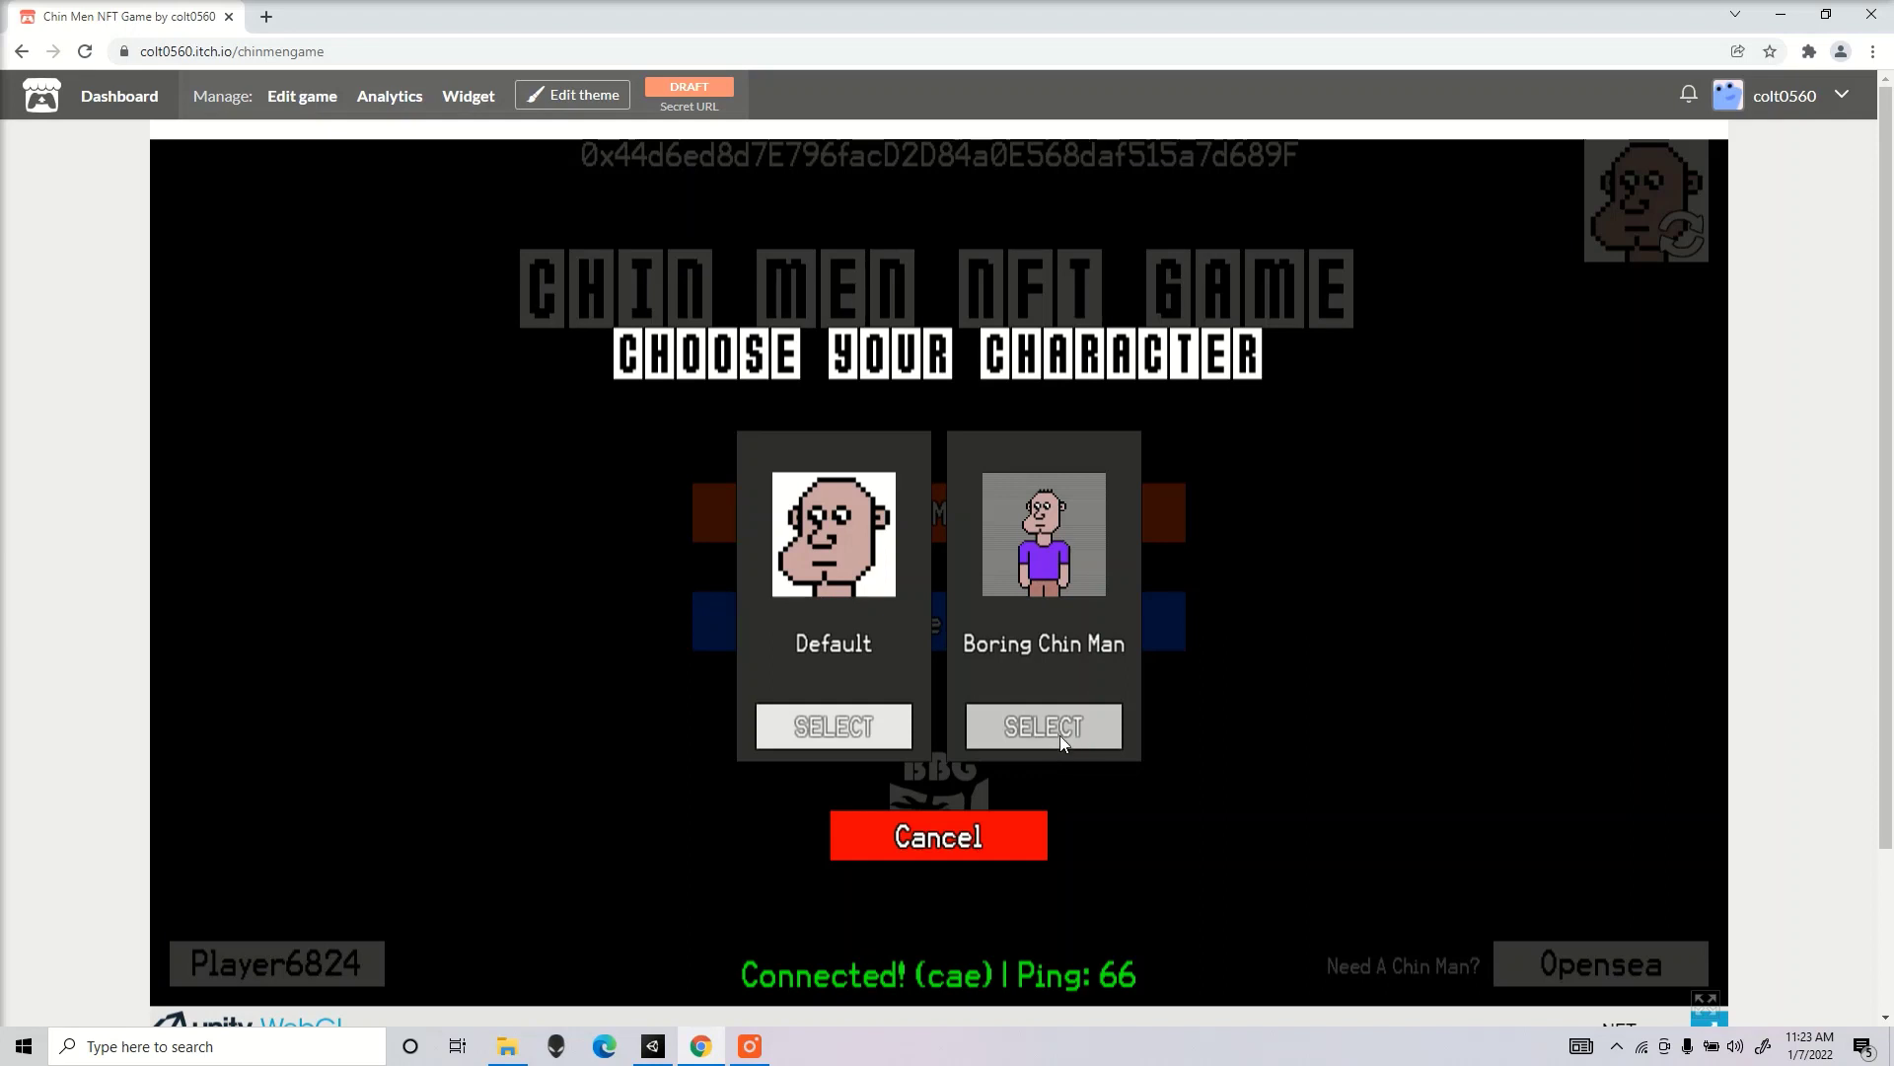
pyautogui.click(1088, 727)
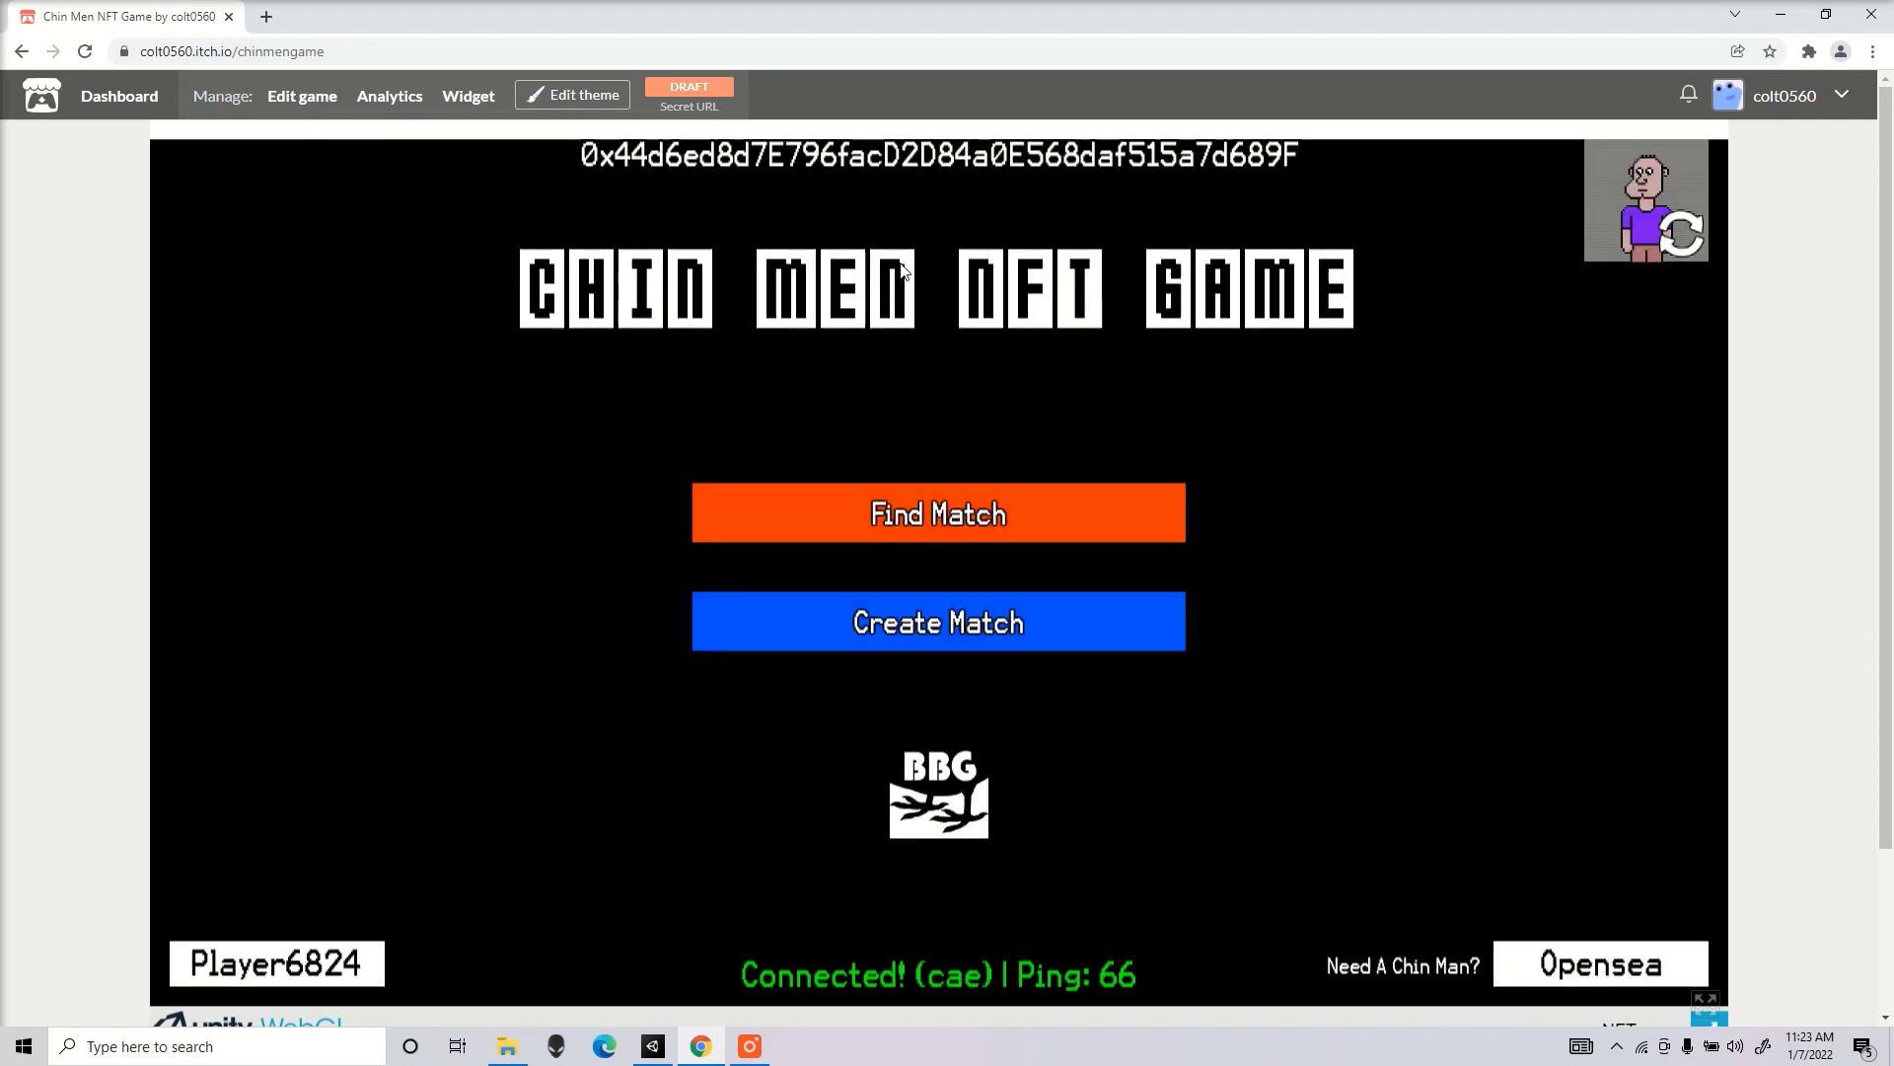
pyautogui.click(85, 52)
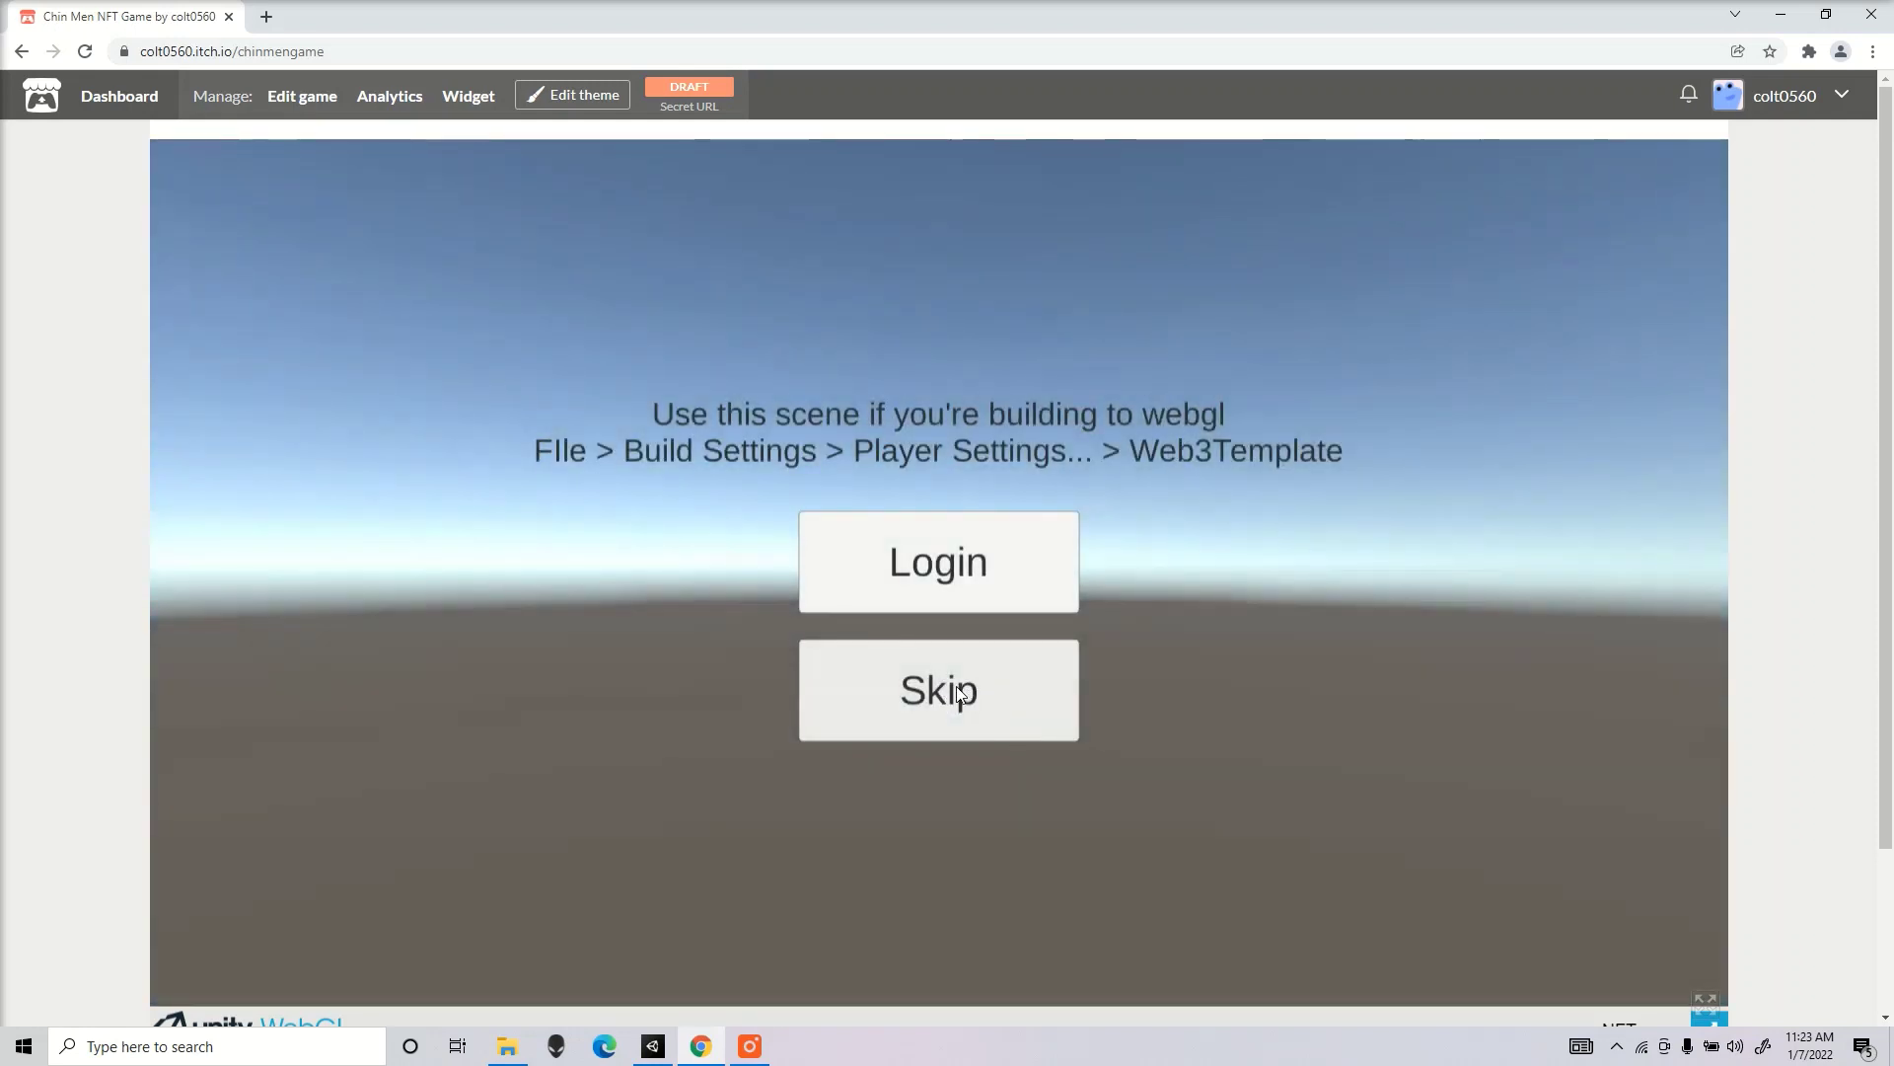
# - Skip wallet login and confirm the character list offers only Default, then cancel
pyautogui.click(955, 691)
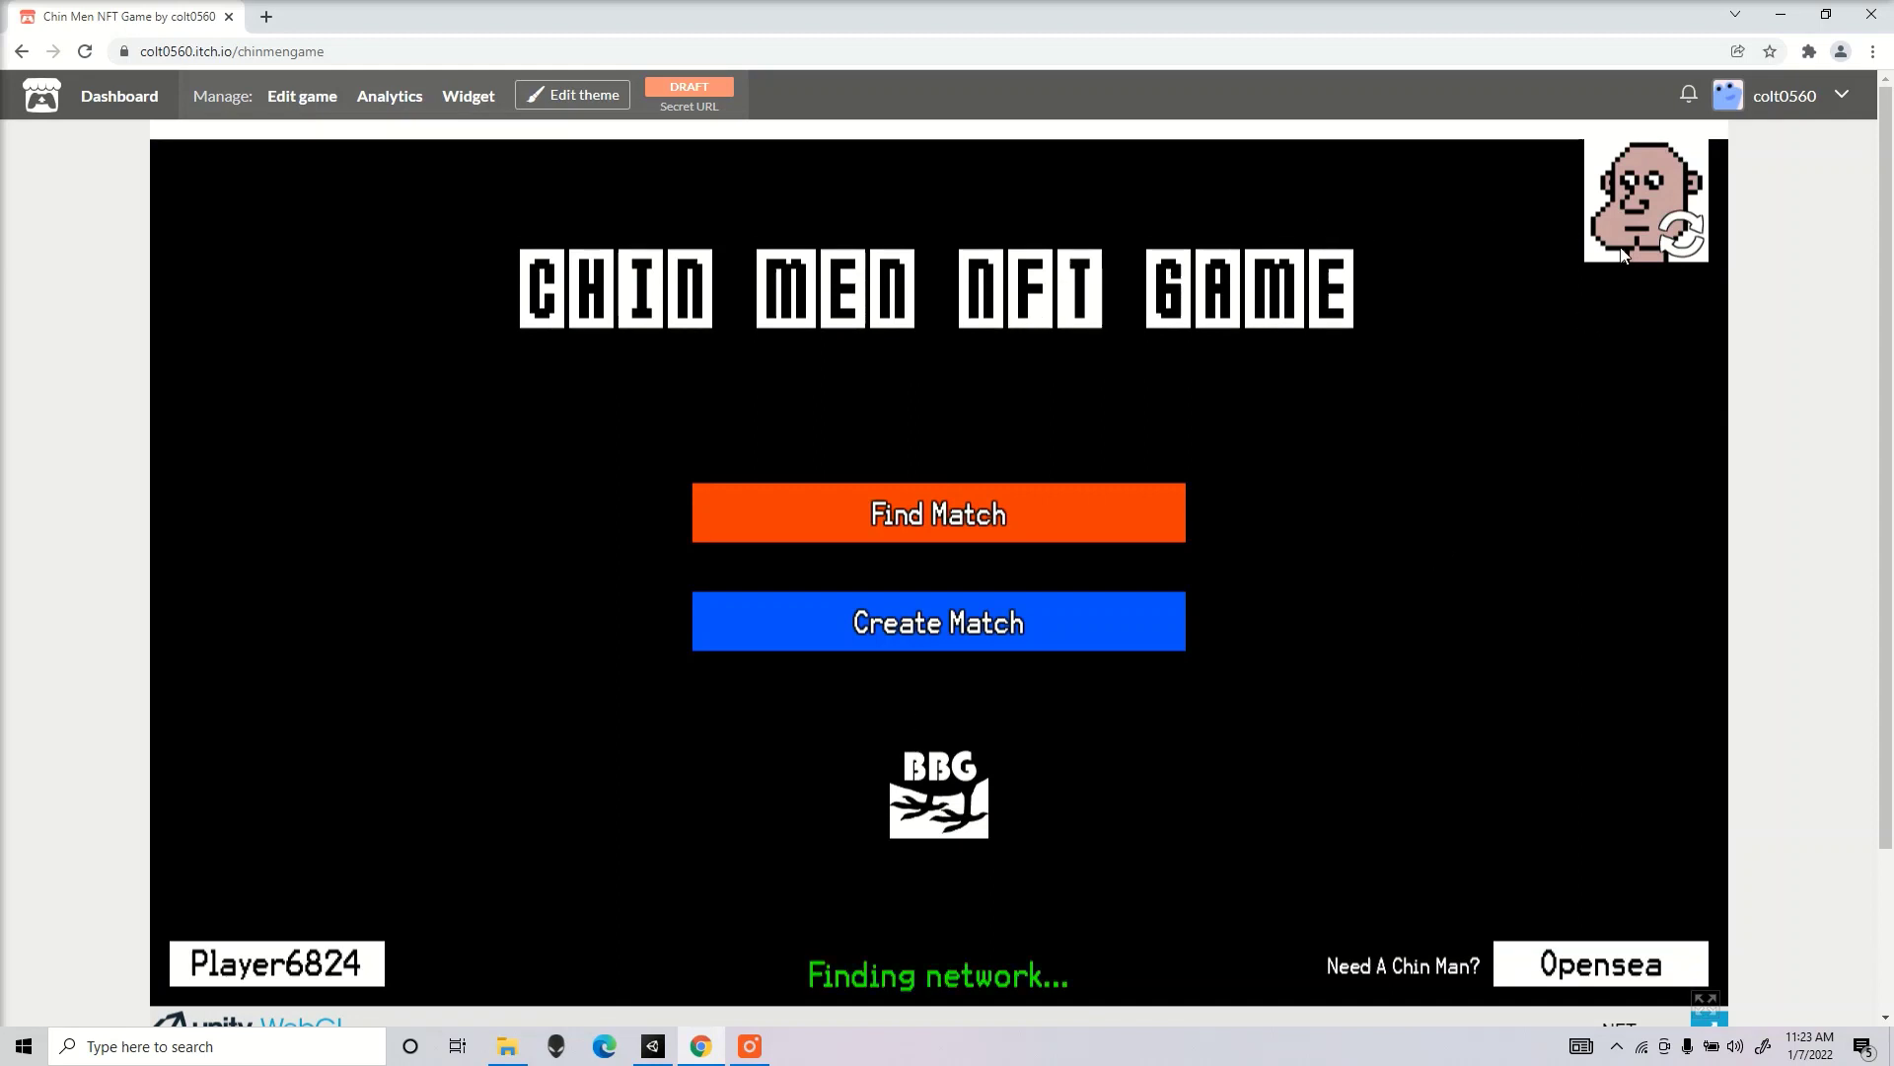
pyautogui.click(1636, 205)
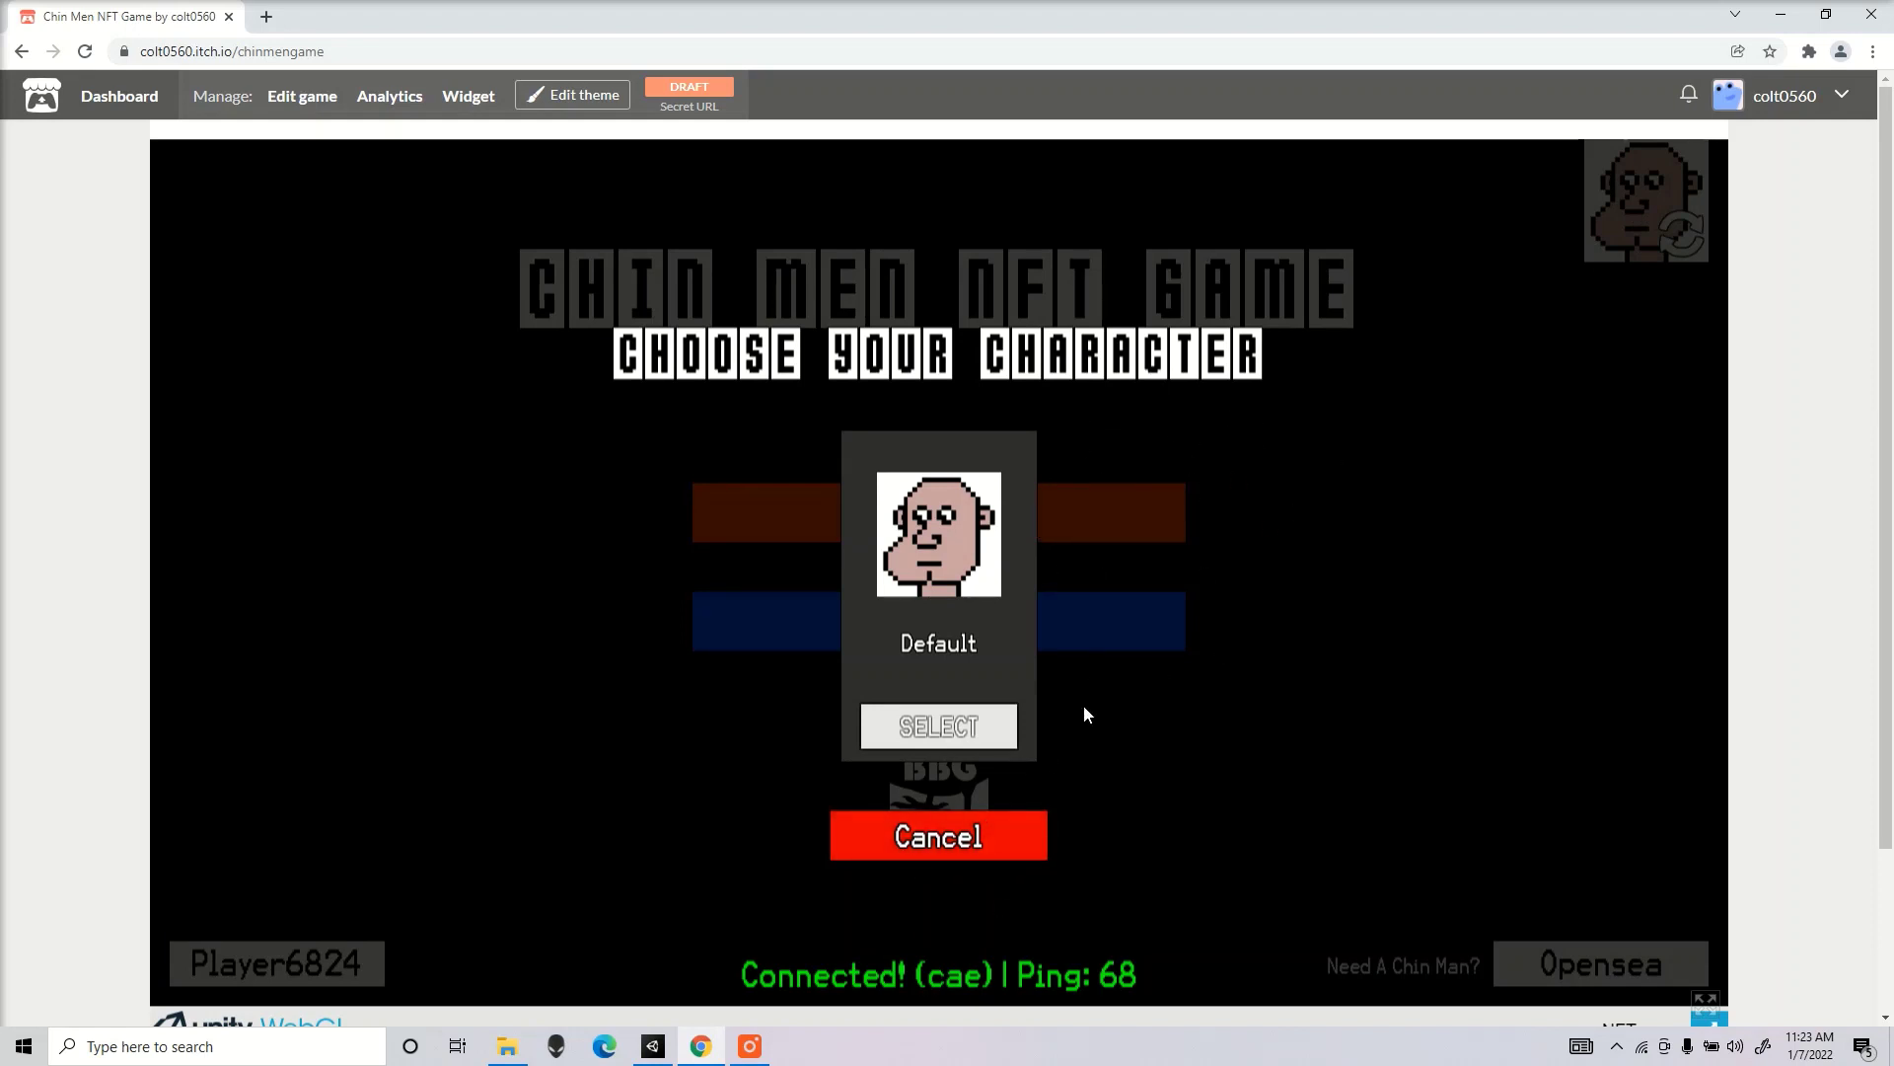
pyautogui.click(934, 835)
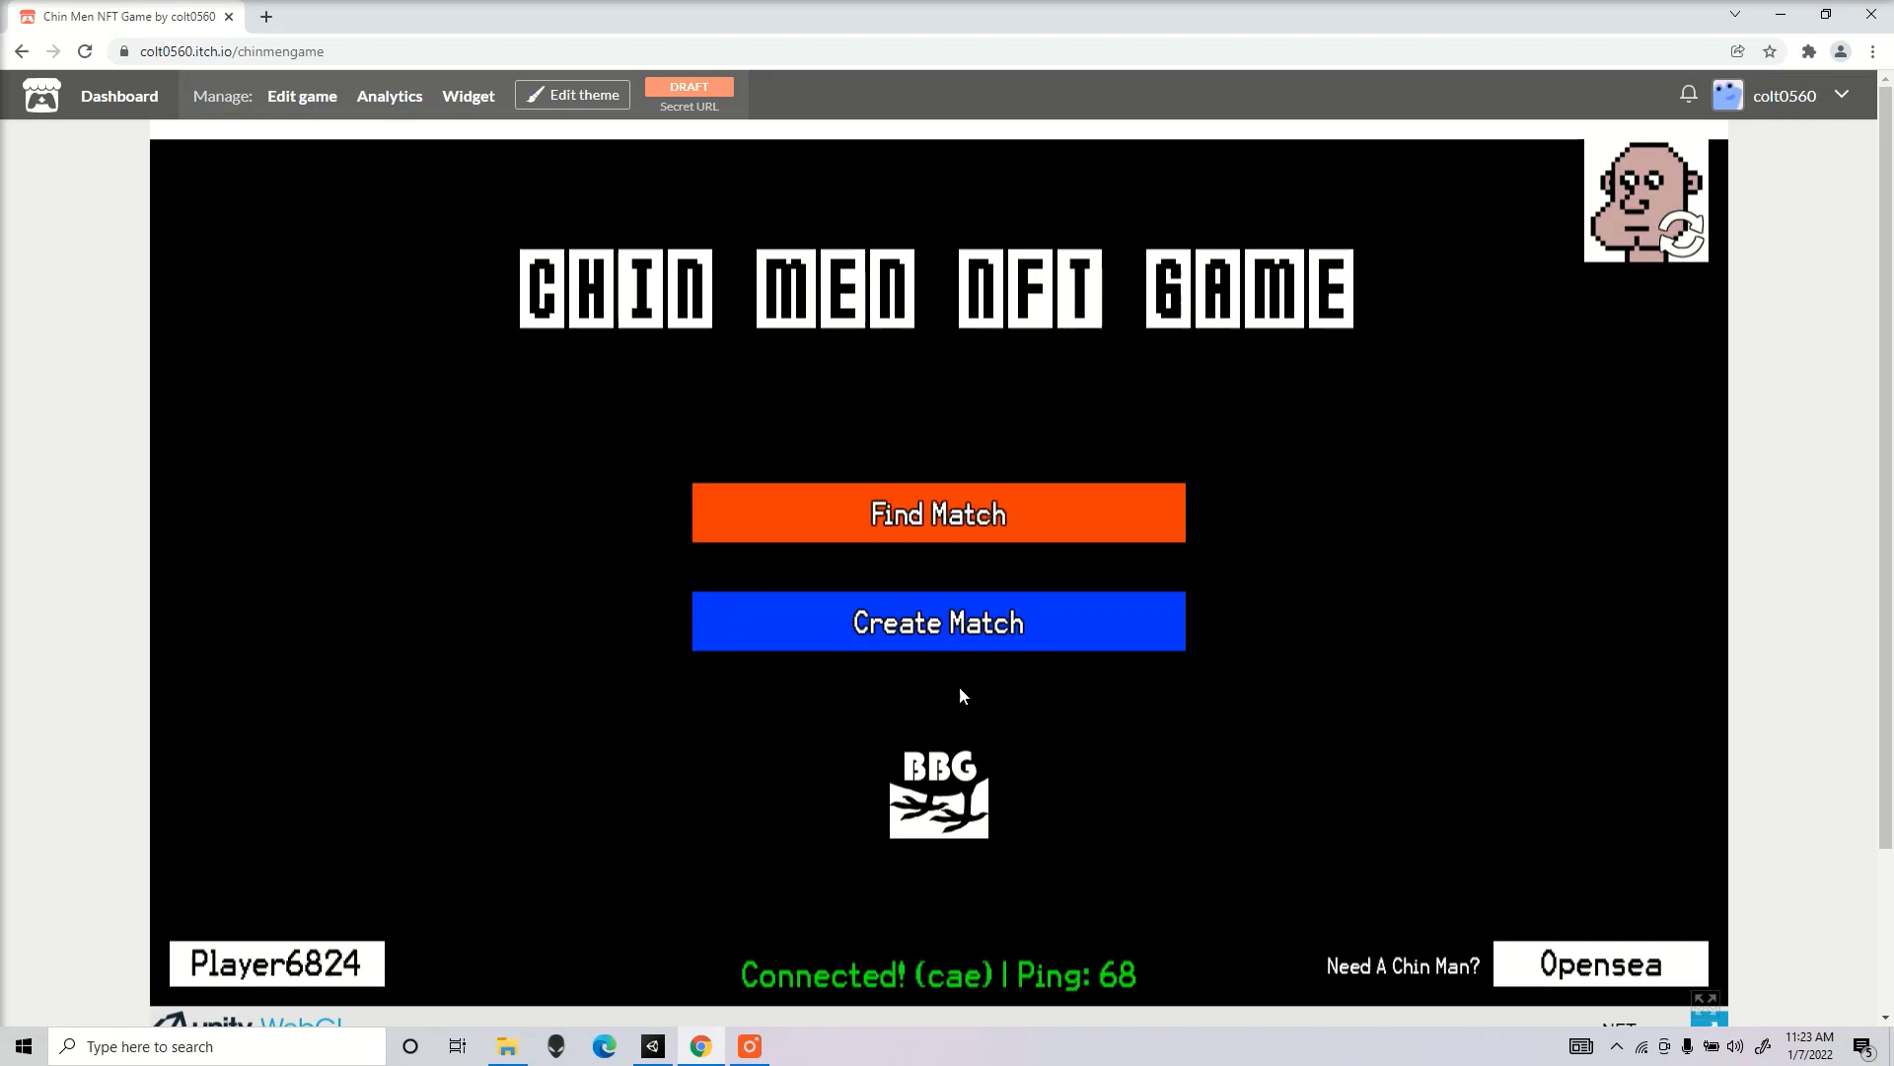